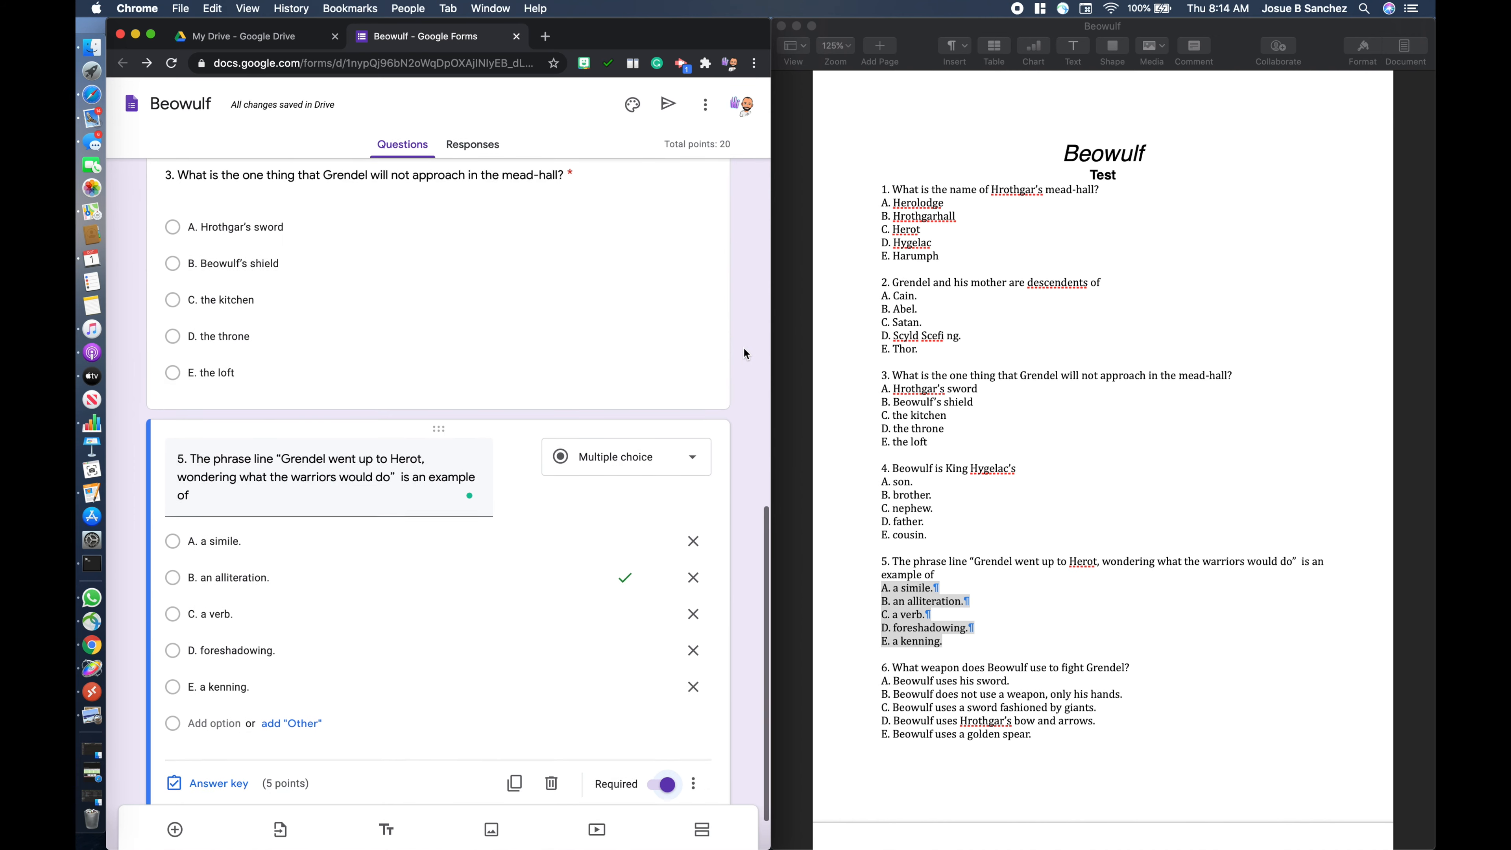
- Correct the misspelled word in question 2 to "descendants" using the suggested spelling
{"action": "scroll", "coordinate": [744, 352], "scroll_direction": "up", "scroll_amount": 7}
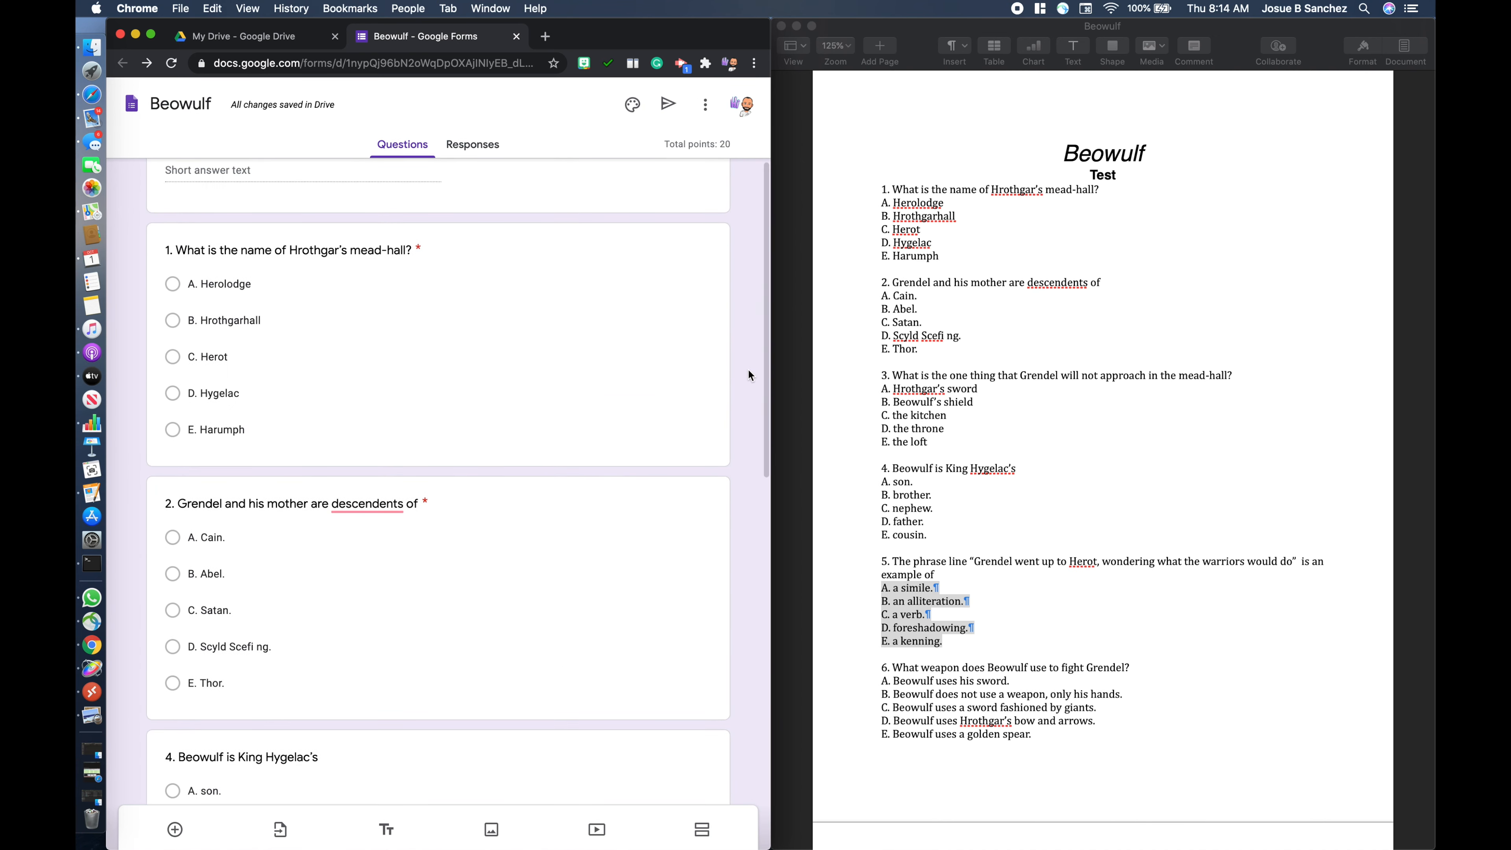
{"action": "scroll", "coordinate": [749, 374], "scroll_direction": "up", "scroll_amount": 2}
{"action": "scroll", "coordinate": [748, 372], "scroll_direction": "up", "scroll_amount": 3}
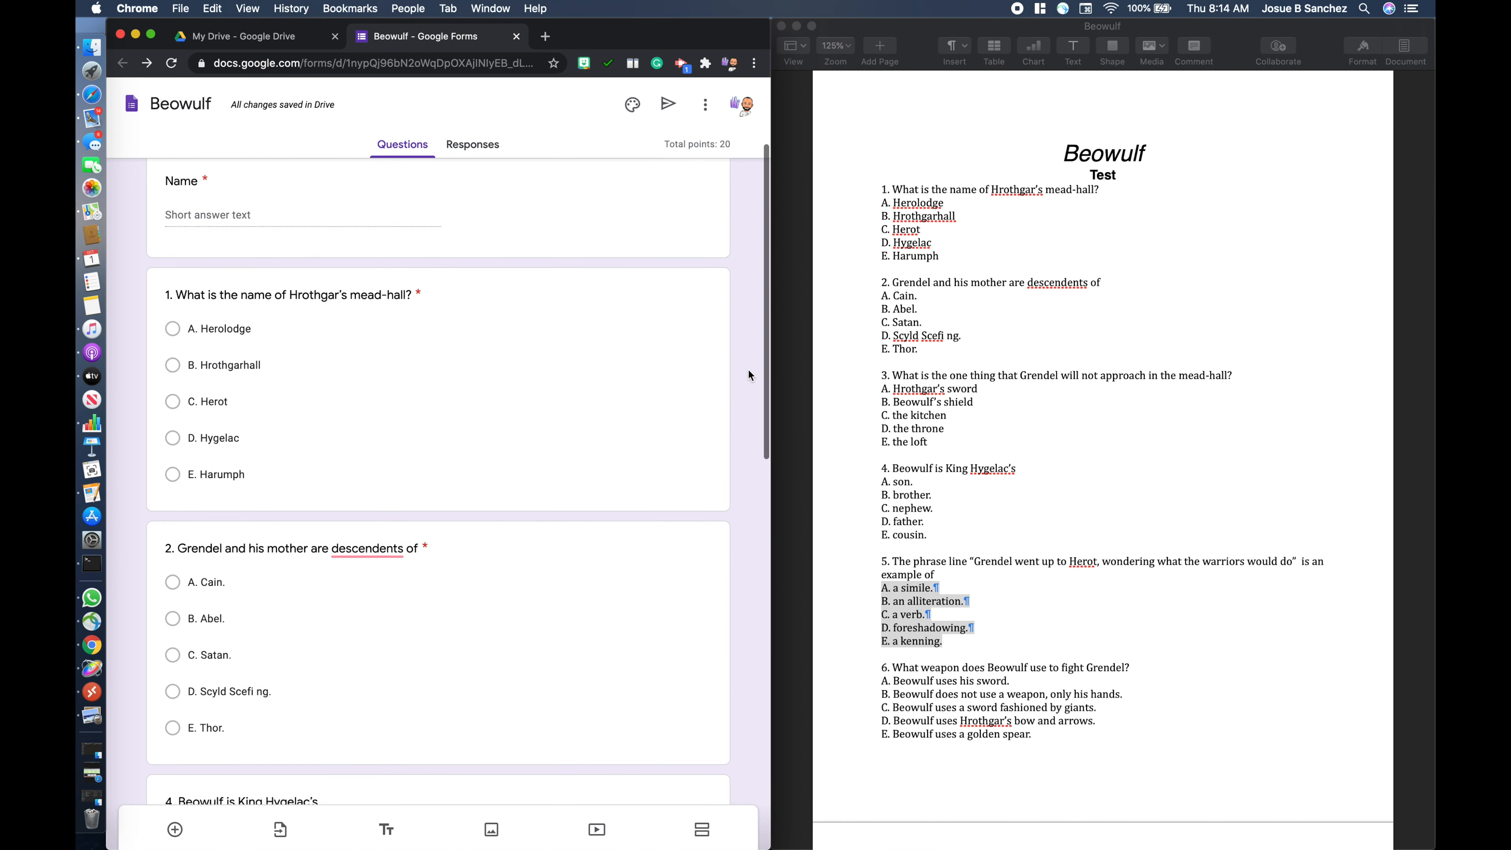
{"action": "scroll", "coordinate": [748, 374], "scroll_direction": "up", "scroll_amount": 2}
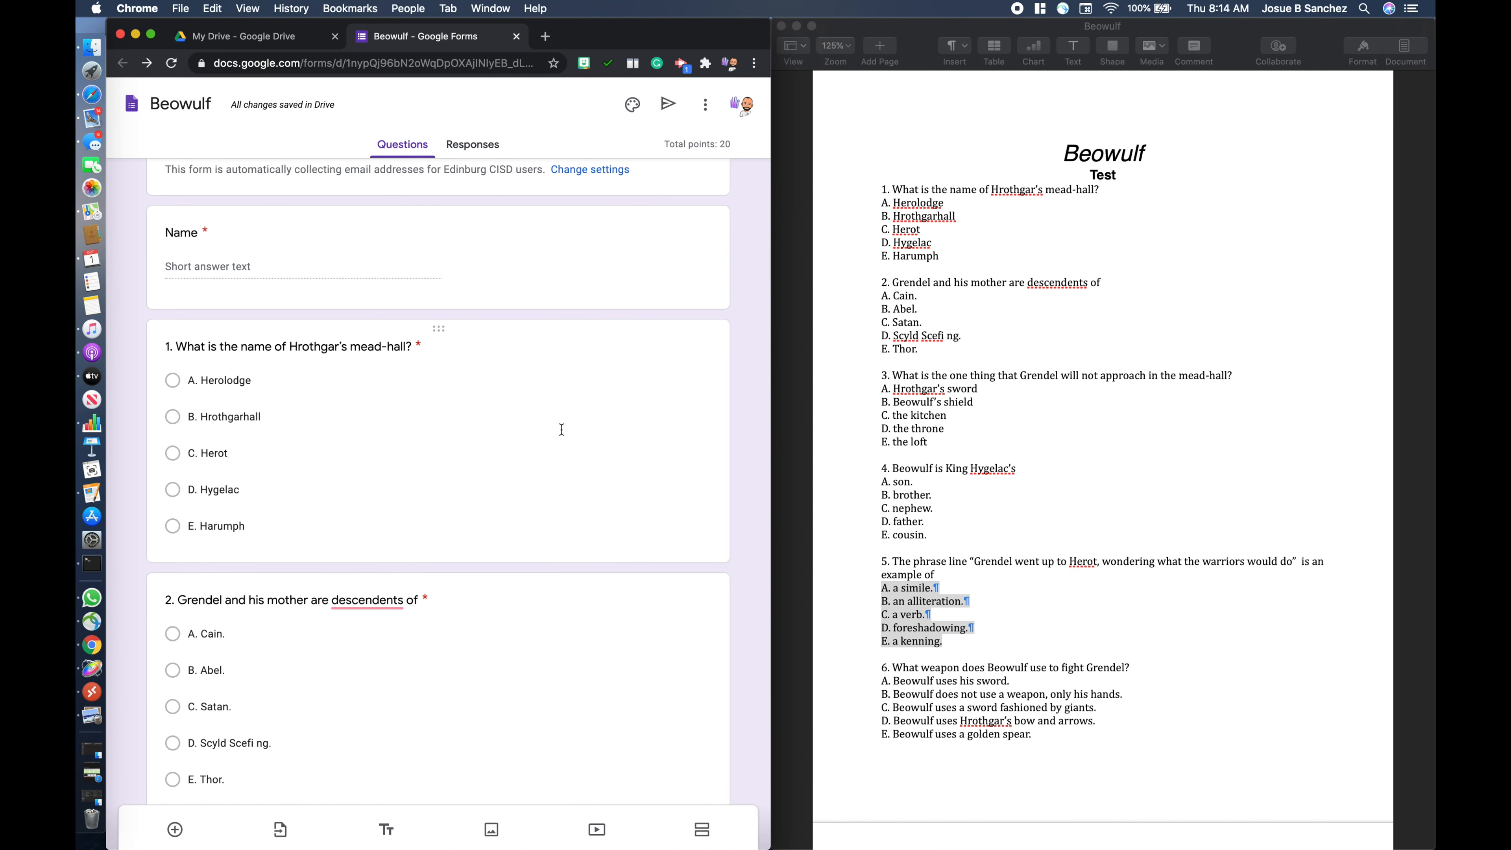
{"action": "scroll", "coordinate": [509, 451], "scroll_direction": "down", "scroll_amount": 5}
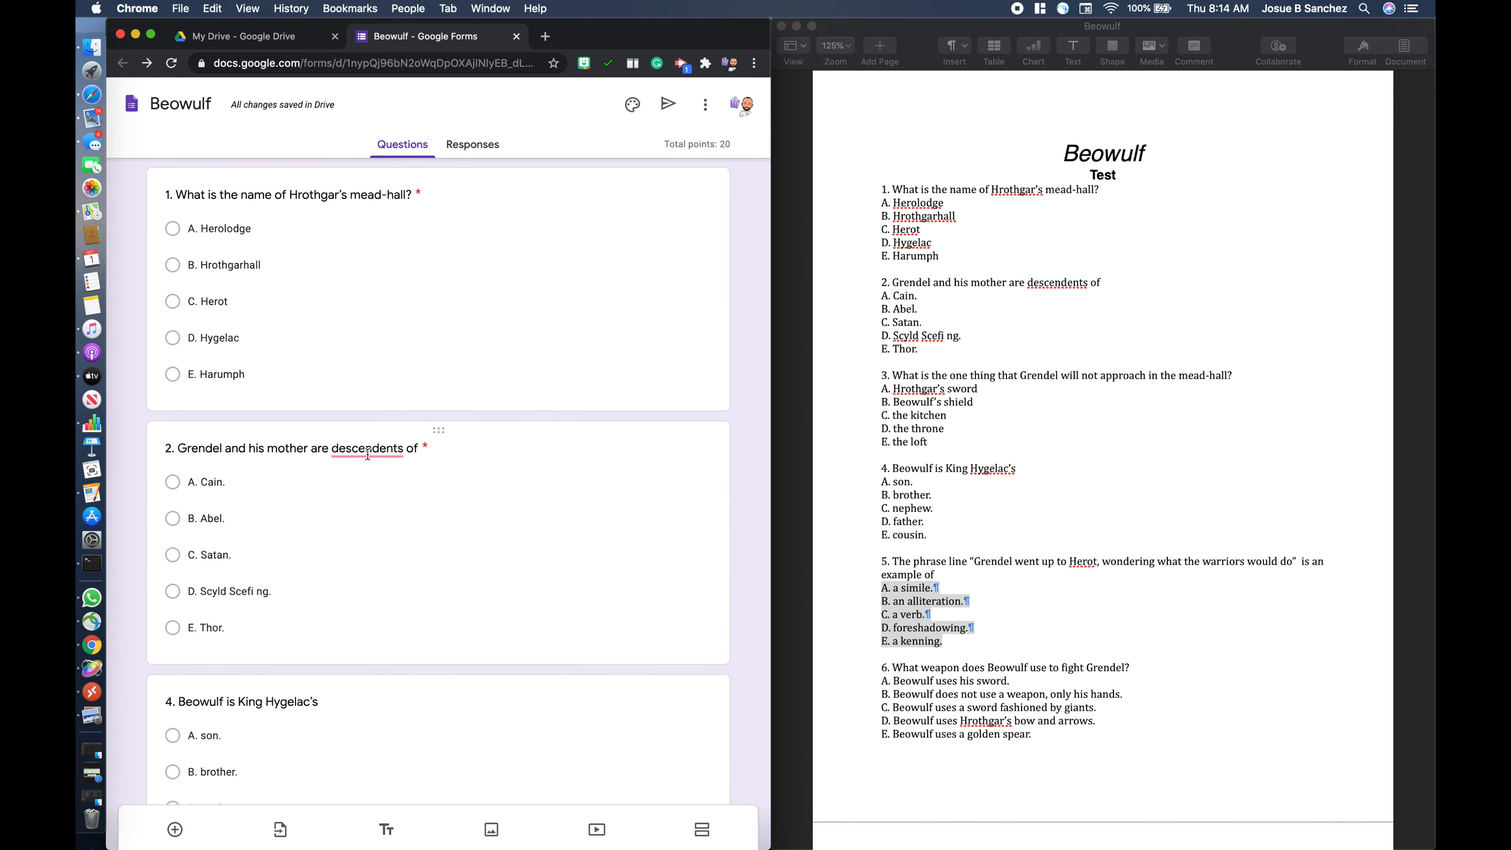
{"action": "mouse_move", "coordinate": [396, 454]}
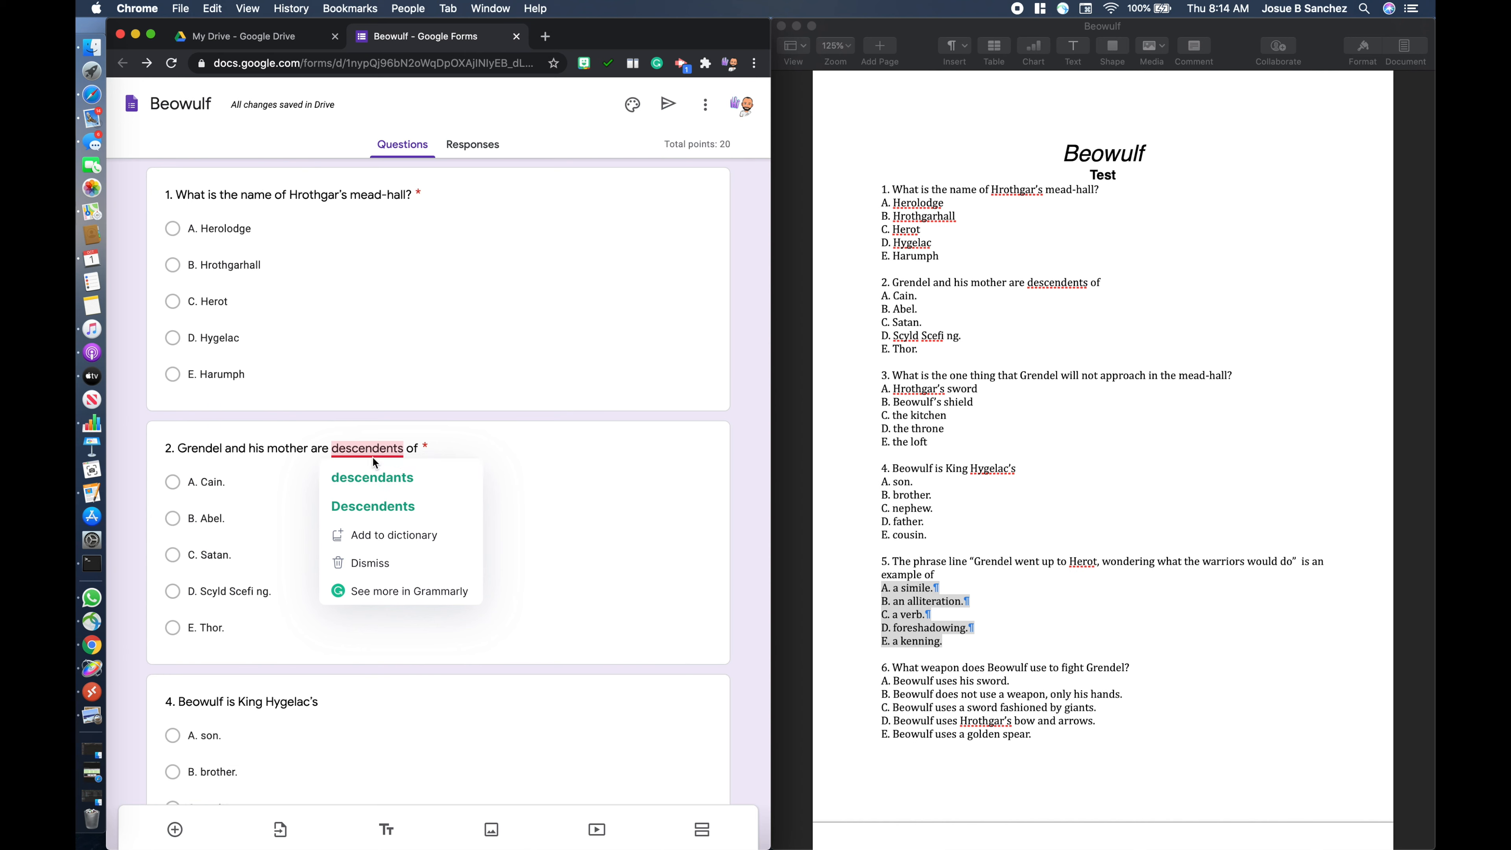
{"action": "left_click", "coordinate": [370, 488]}
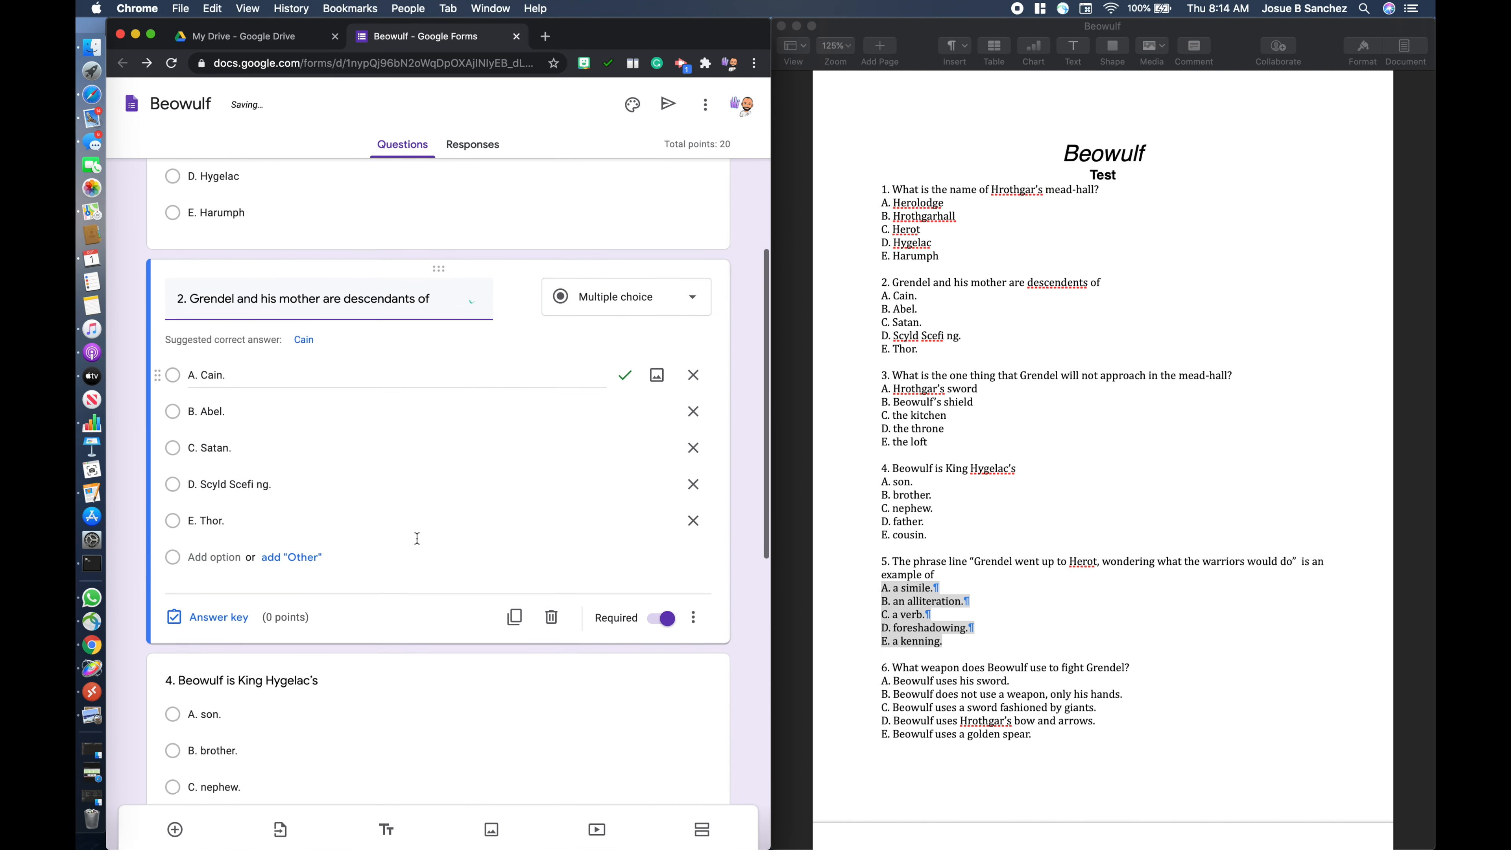
- Move question 3, about what Grendel will not approach in the mead-hall, above question 4
{"action": "scroll", "coordinate": [417, 538], "scroll_direction": "down", "scroll_amount": 3}
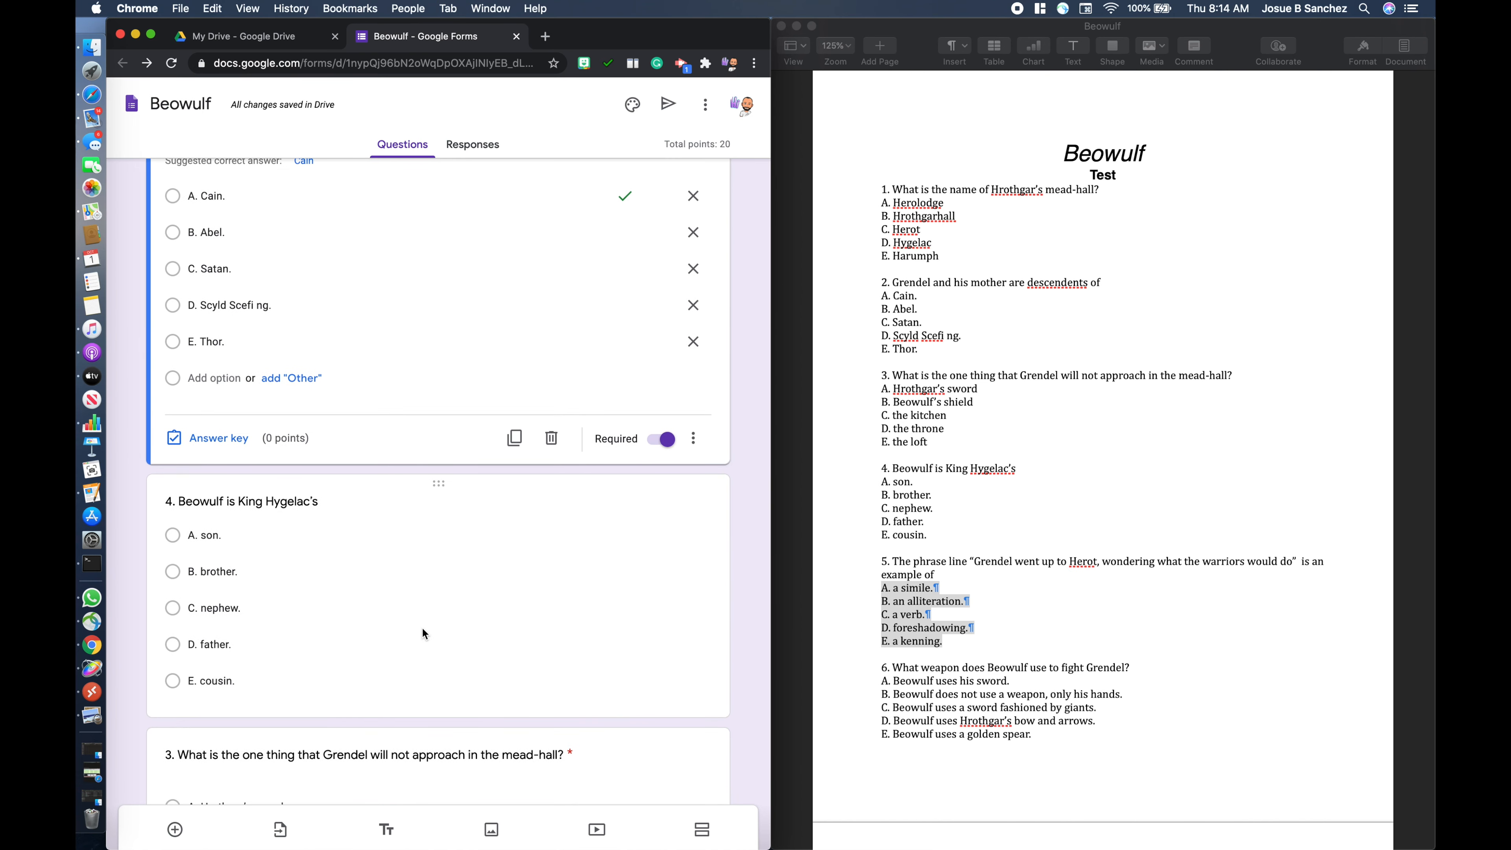
{"action": "scroll", "coordinate": [421, 627], "scroll_direction": "down", "scroll_amount": 4}
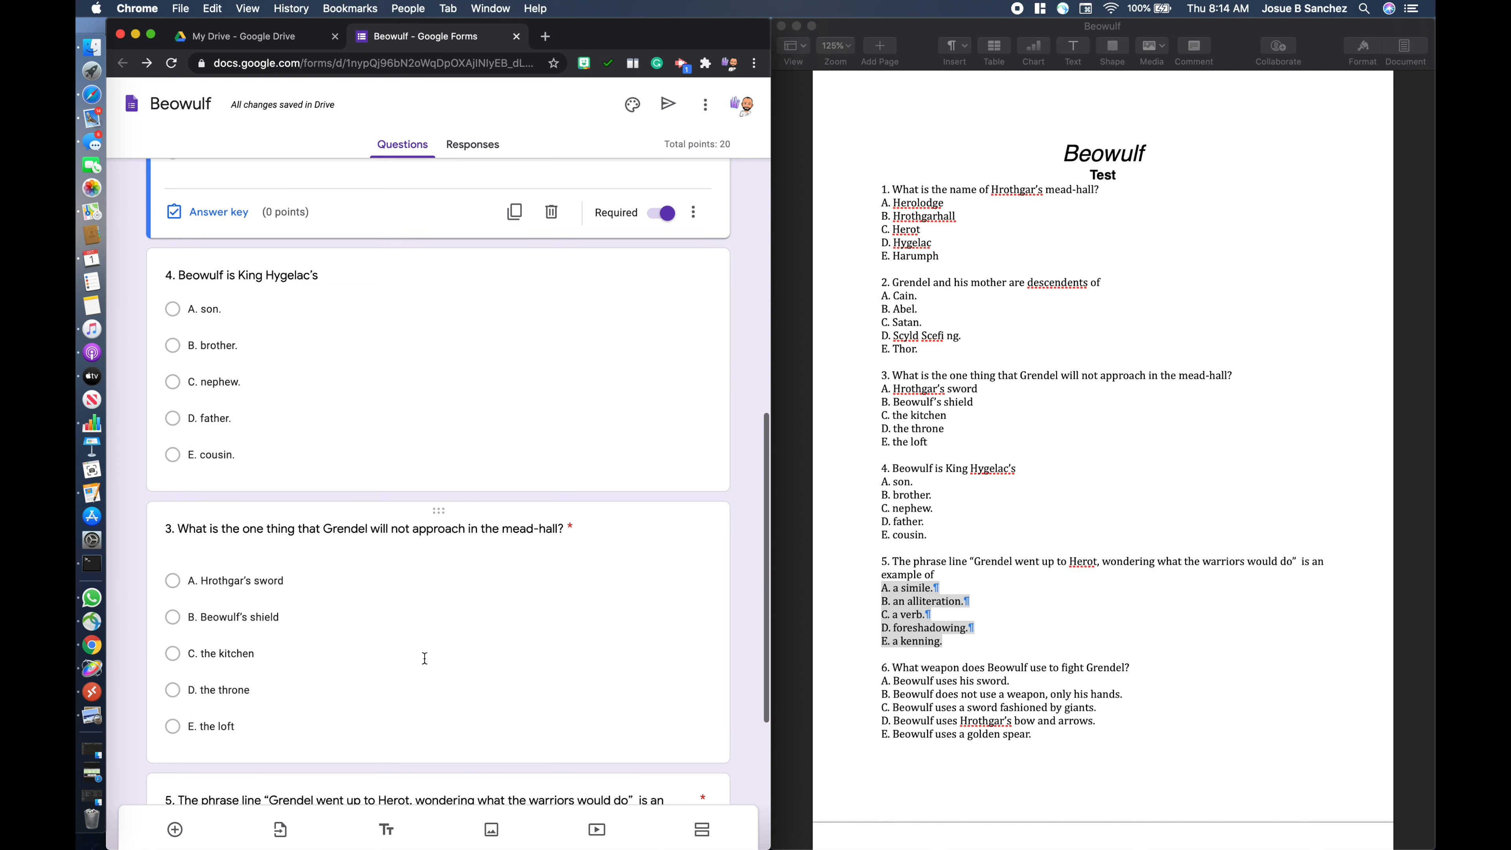
{"action": "scroll", "coordinate": [425, 658], "scroll_direction": "down", "scroll_amount": 4}
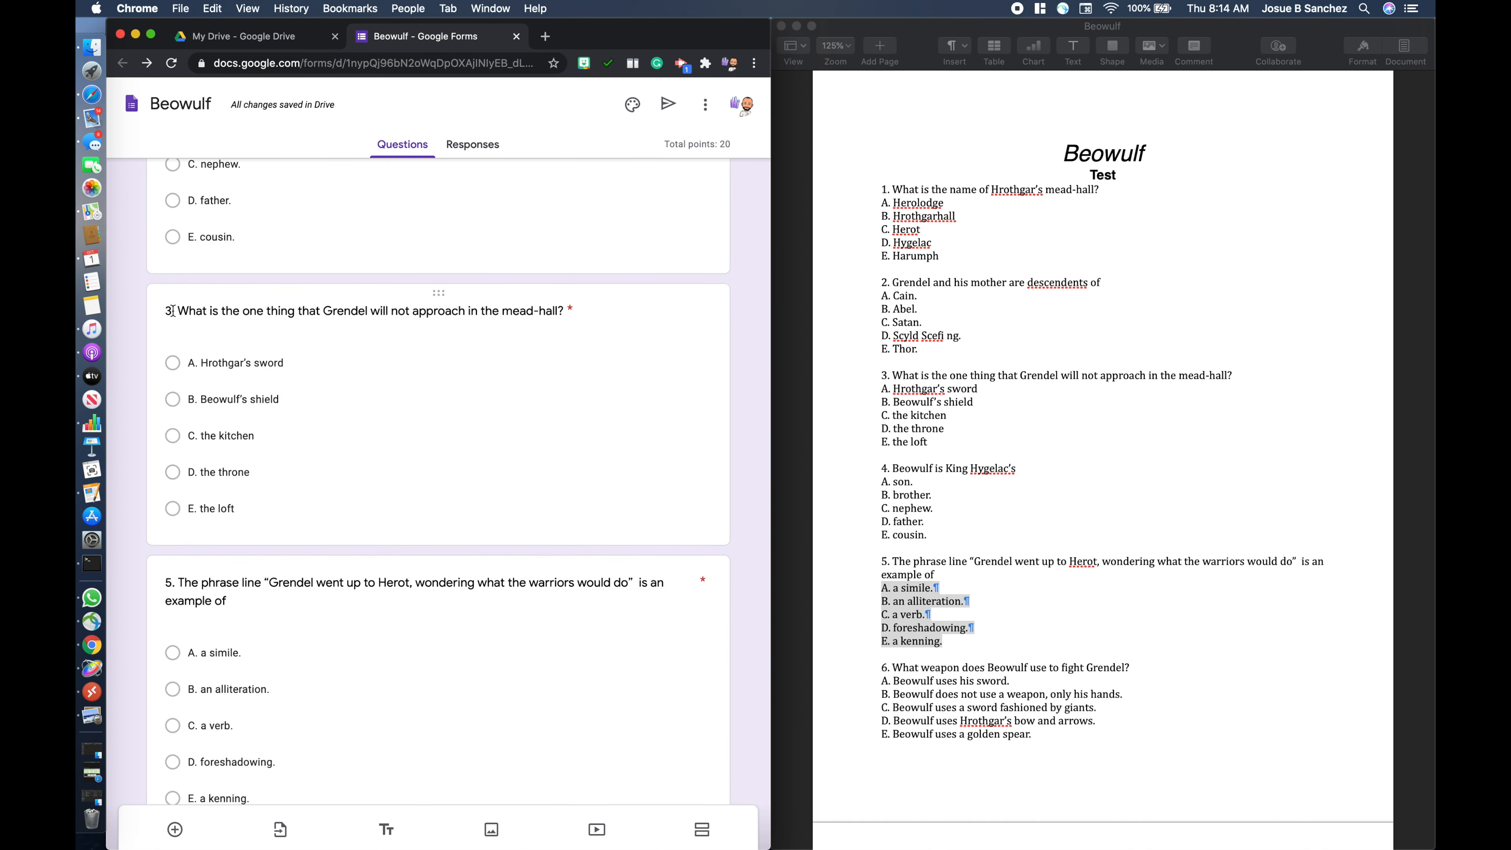
{"action": "scroll", "coordinate": [203, 381], "scroll_direction": "up", "scroll_amount": 2}
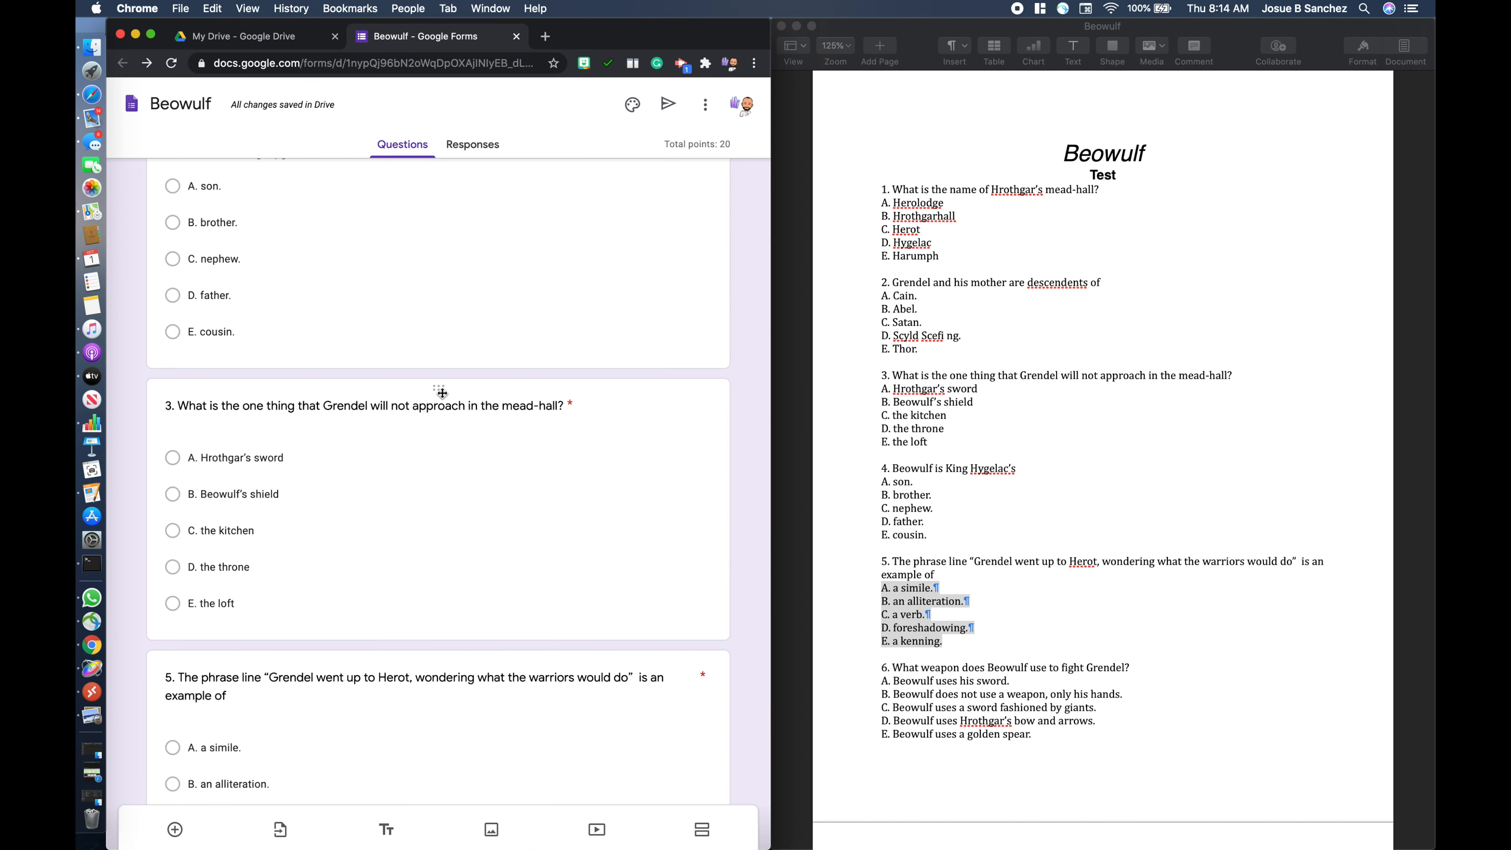
{"action": "left_click_drag", "start_coordinate": [442, 393], "coordinate": [464, 319]}
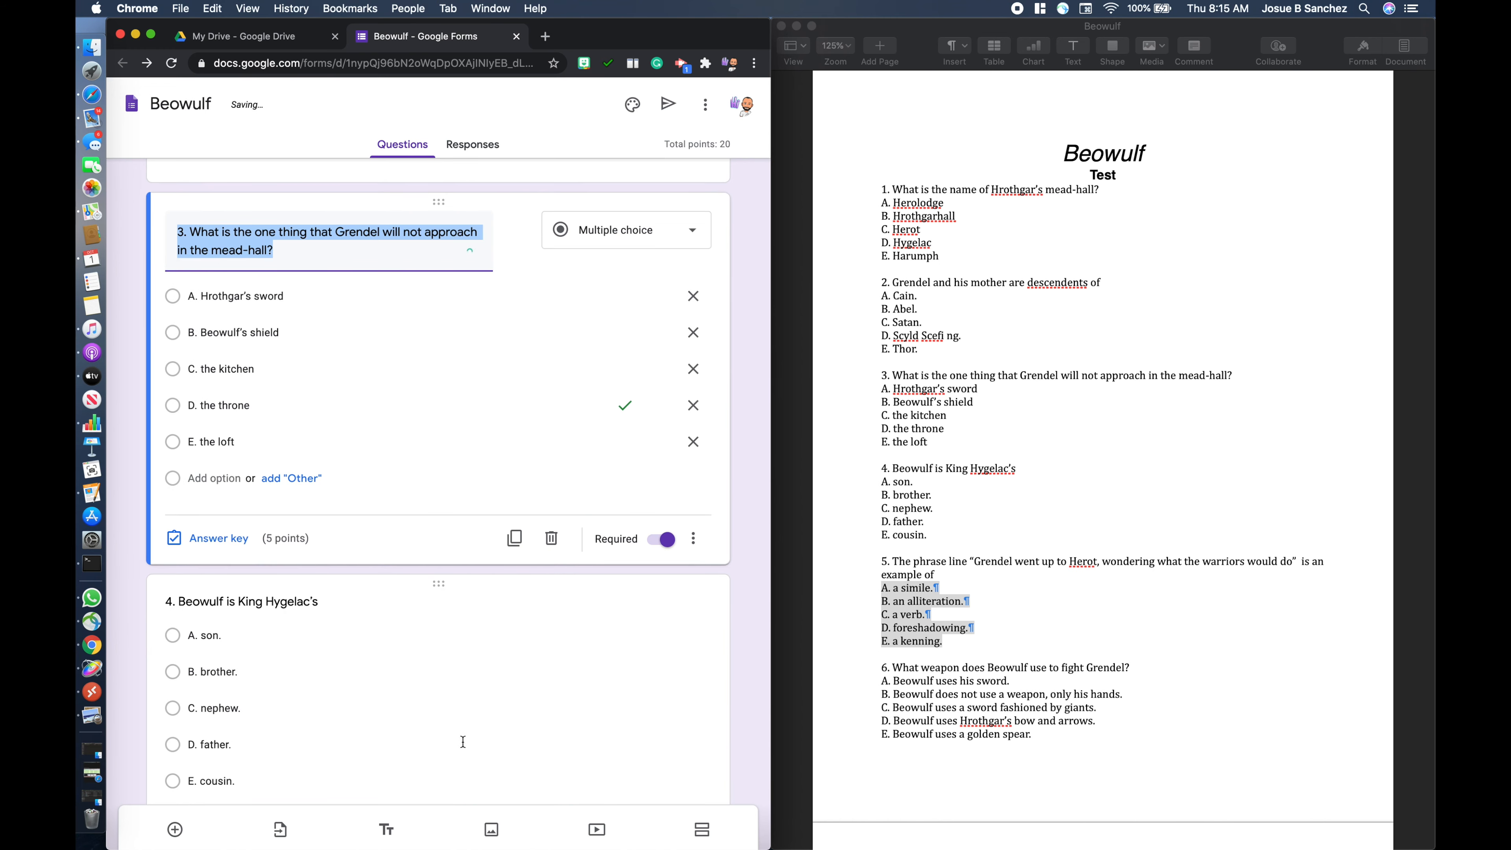
- Review the whole form from the title to question 5 to check the order of the questions
{"action": "scroll", "coordinate": [450, 609], "scroll_direction": "down", "scroll_amount": 5}
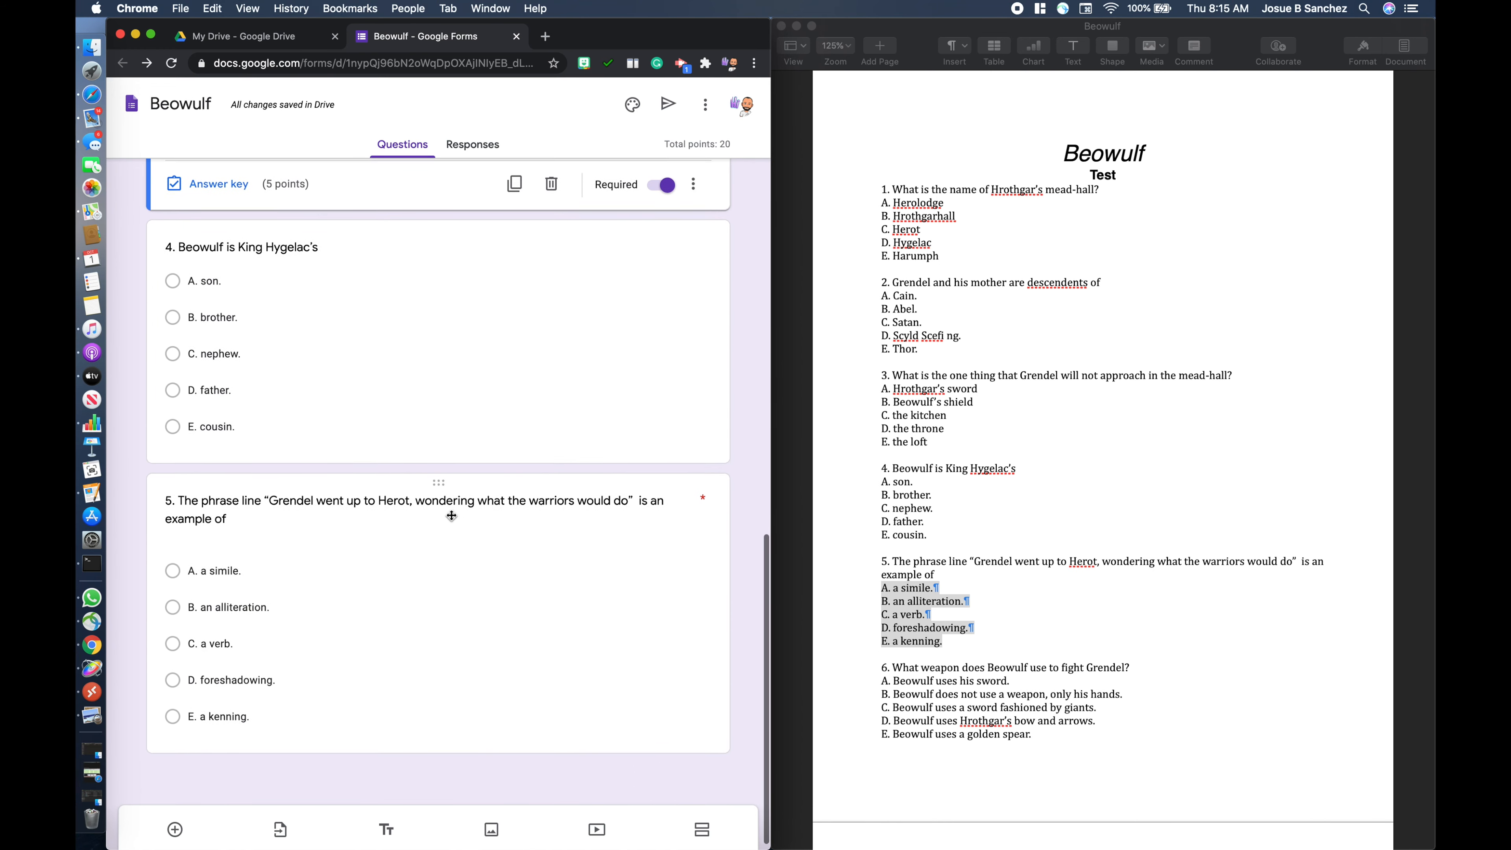
{"action": "scroll", "coordinate": [451, 516], "scroll_direction": "up", "scroll_amount": 10}
{"action": "scroll", "coordinate": [372, 343], "scroll_direction": "up", "scroll_amount": 8}
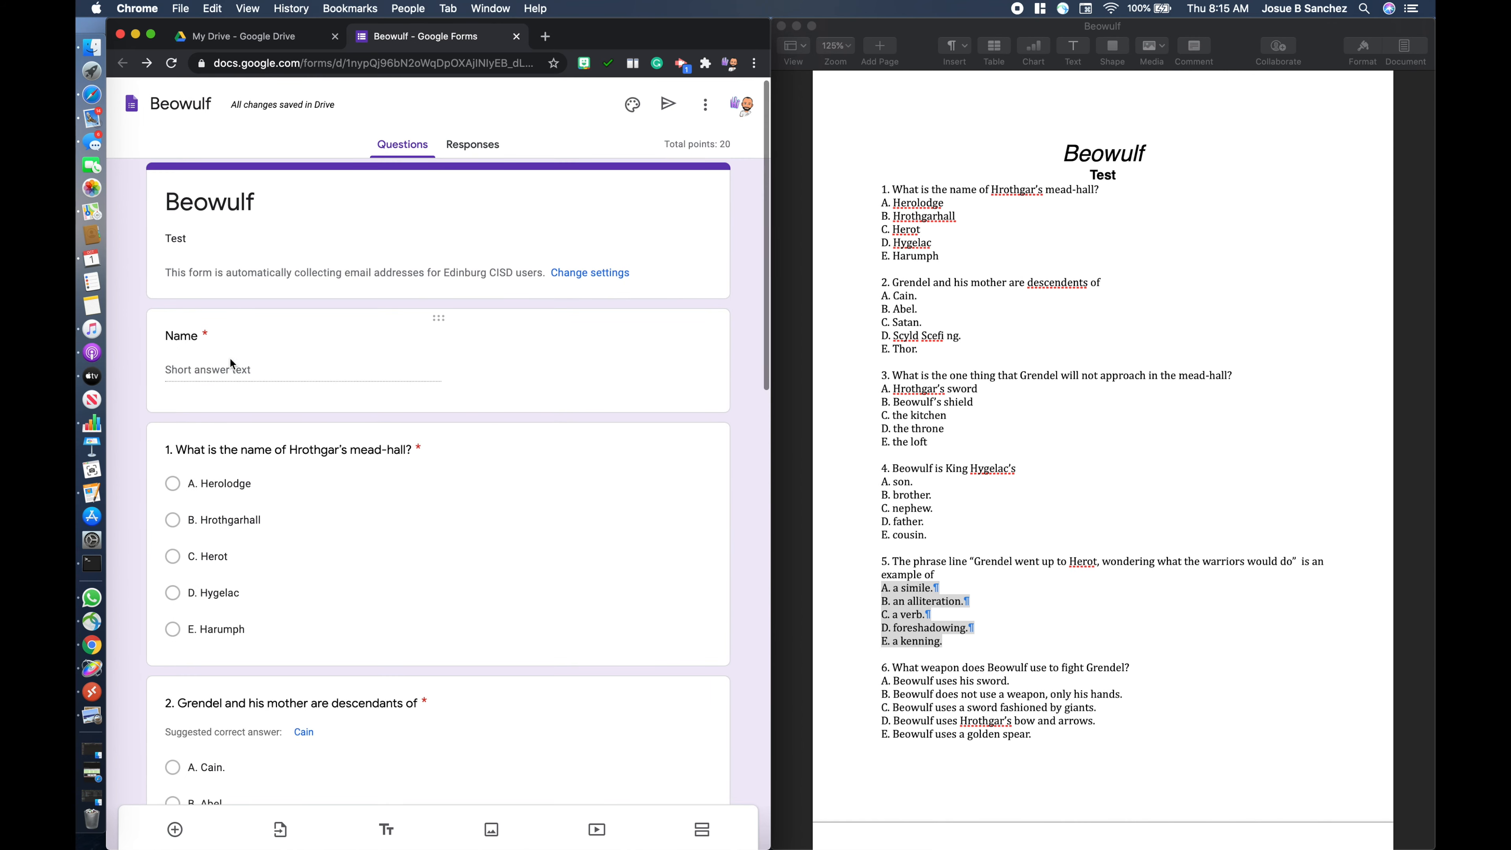
{"action": "scroll", "coordinate": [330, 473], "scroll_direction": "down", "scroll_amount": 8}
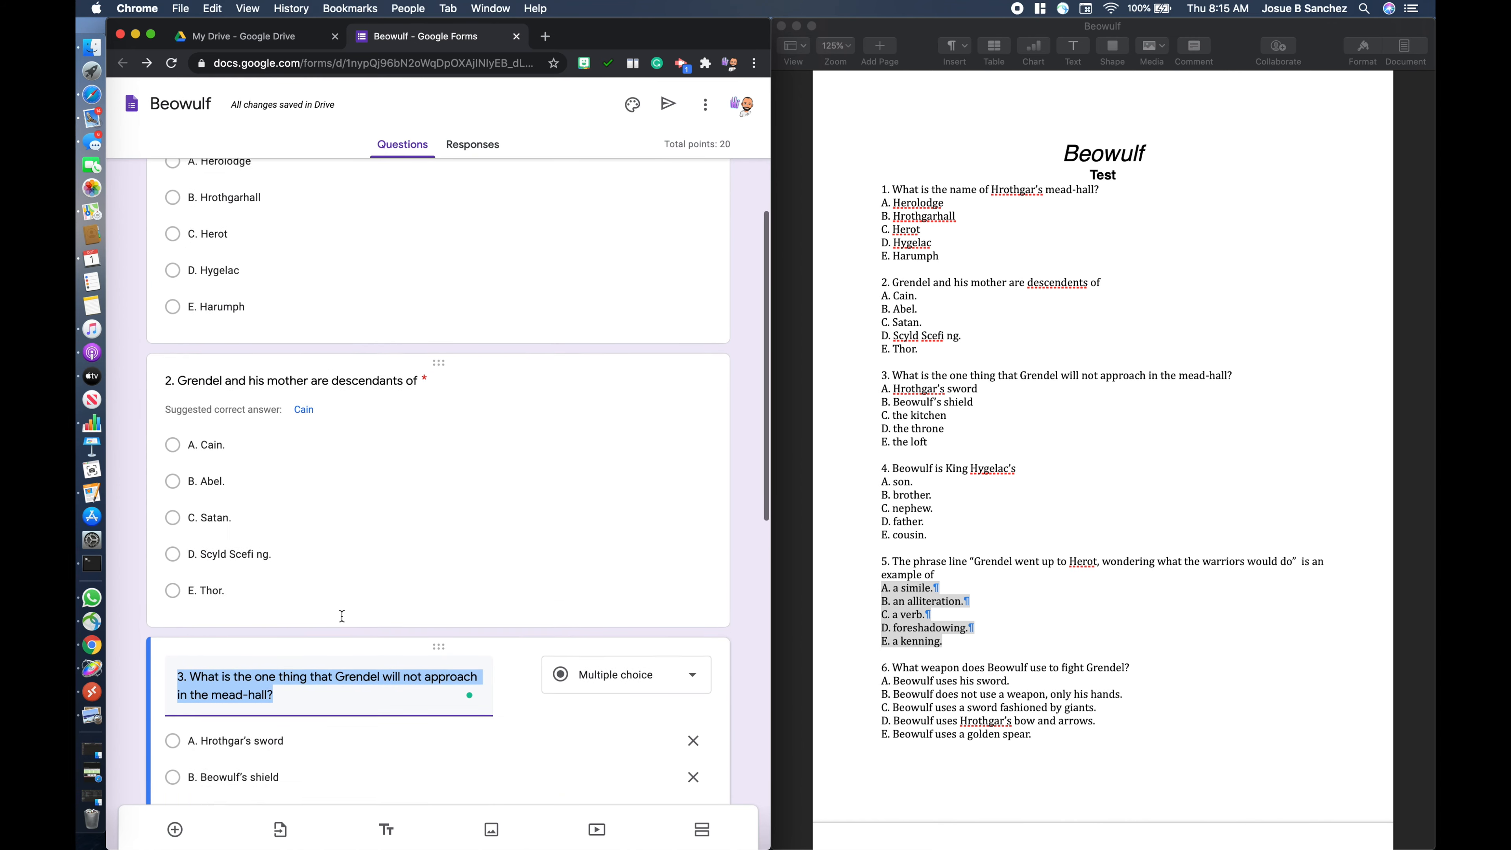
{"action": "scroll", "coordinate": [276, 619], "scroll_direction": "down", "scroll_amount": 8}
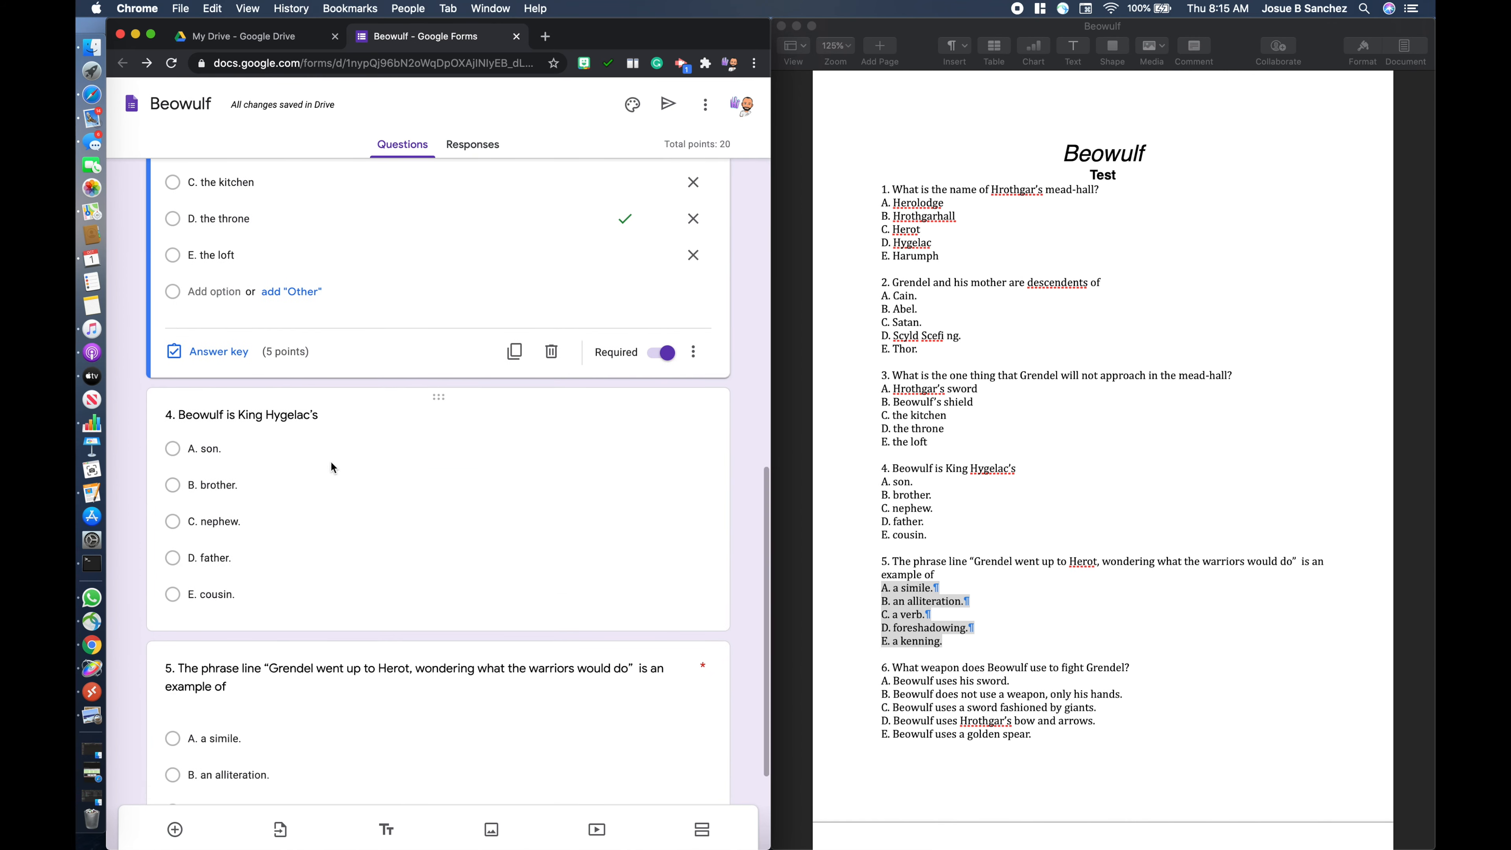
{"action": "scroll", "coordinate": [307, 603], "scroll_direction": "down", "scroll_amount": 3}
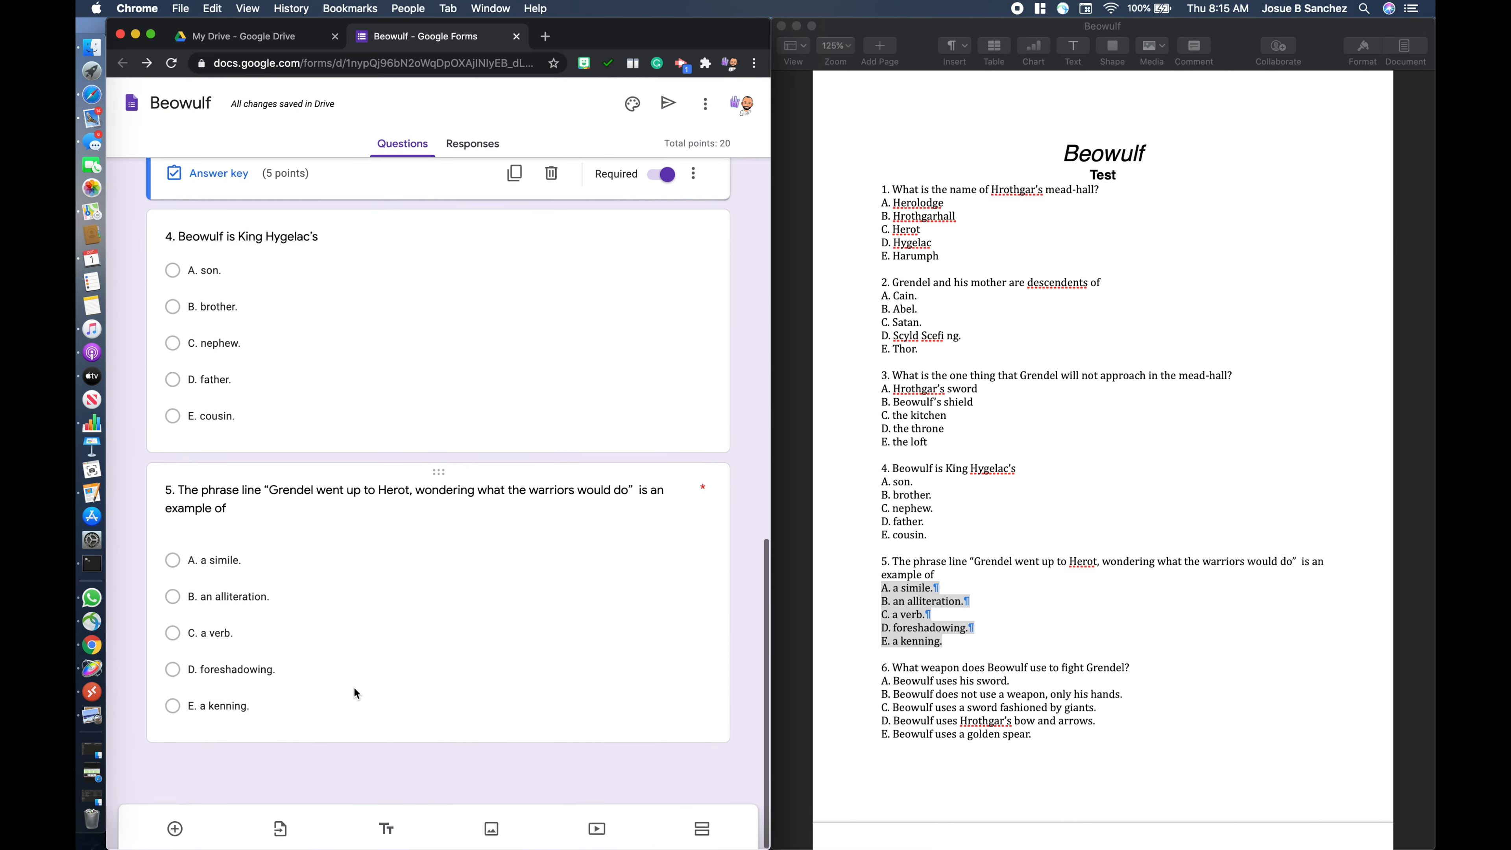
- Check the settings of question 5 and mark question 4, "Beowulf is King Hygelac's", as required
{"action": "left_click", "coordinate": [483, 676]}
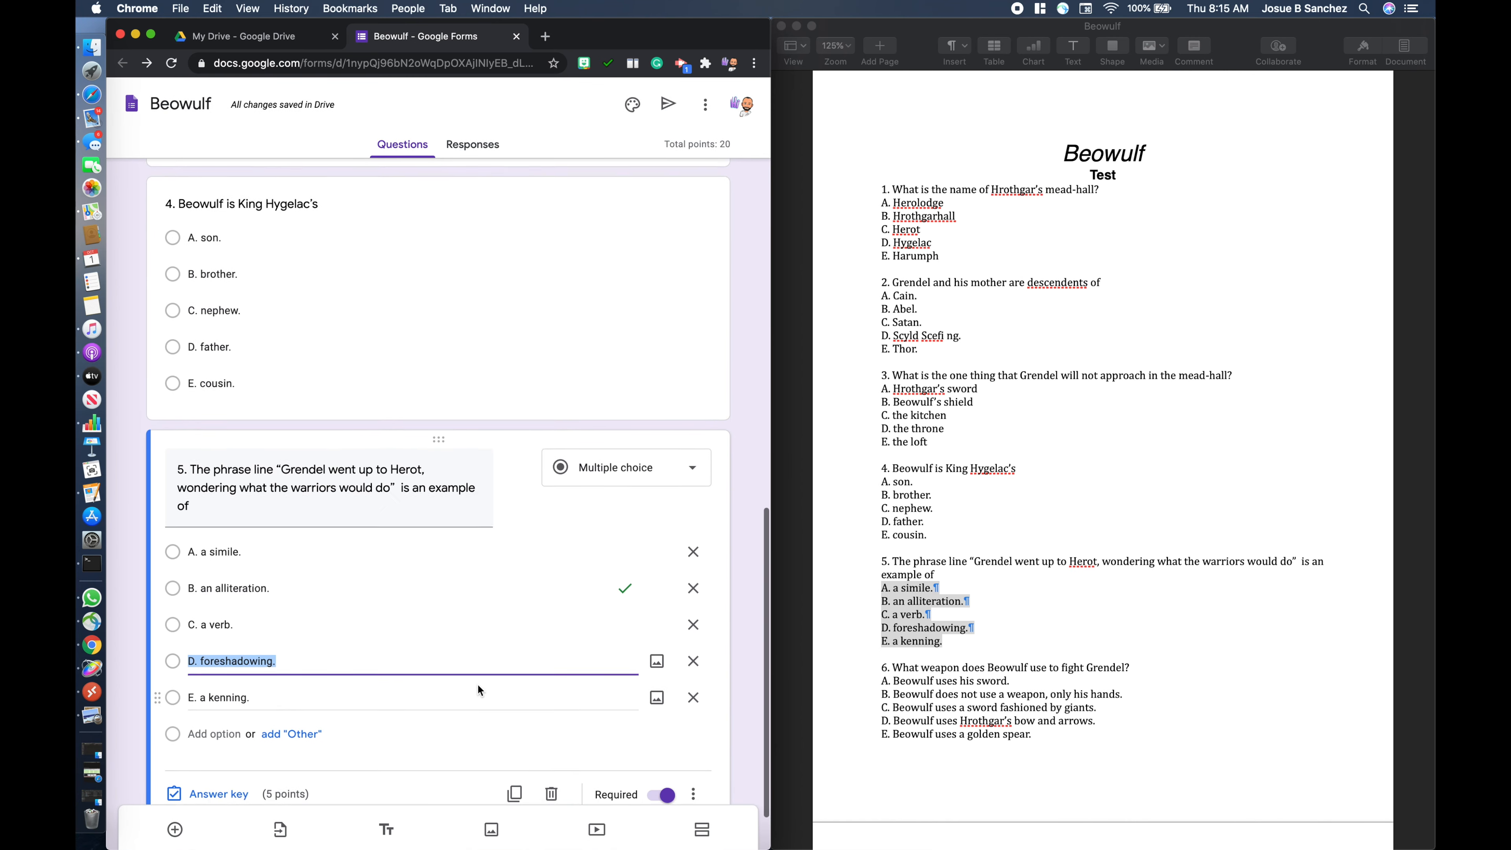
{"action": "scroll", "coordinate": [478, 685], "scroll_direction": "down", "scroll_amount": 2}
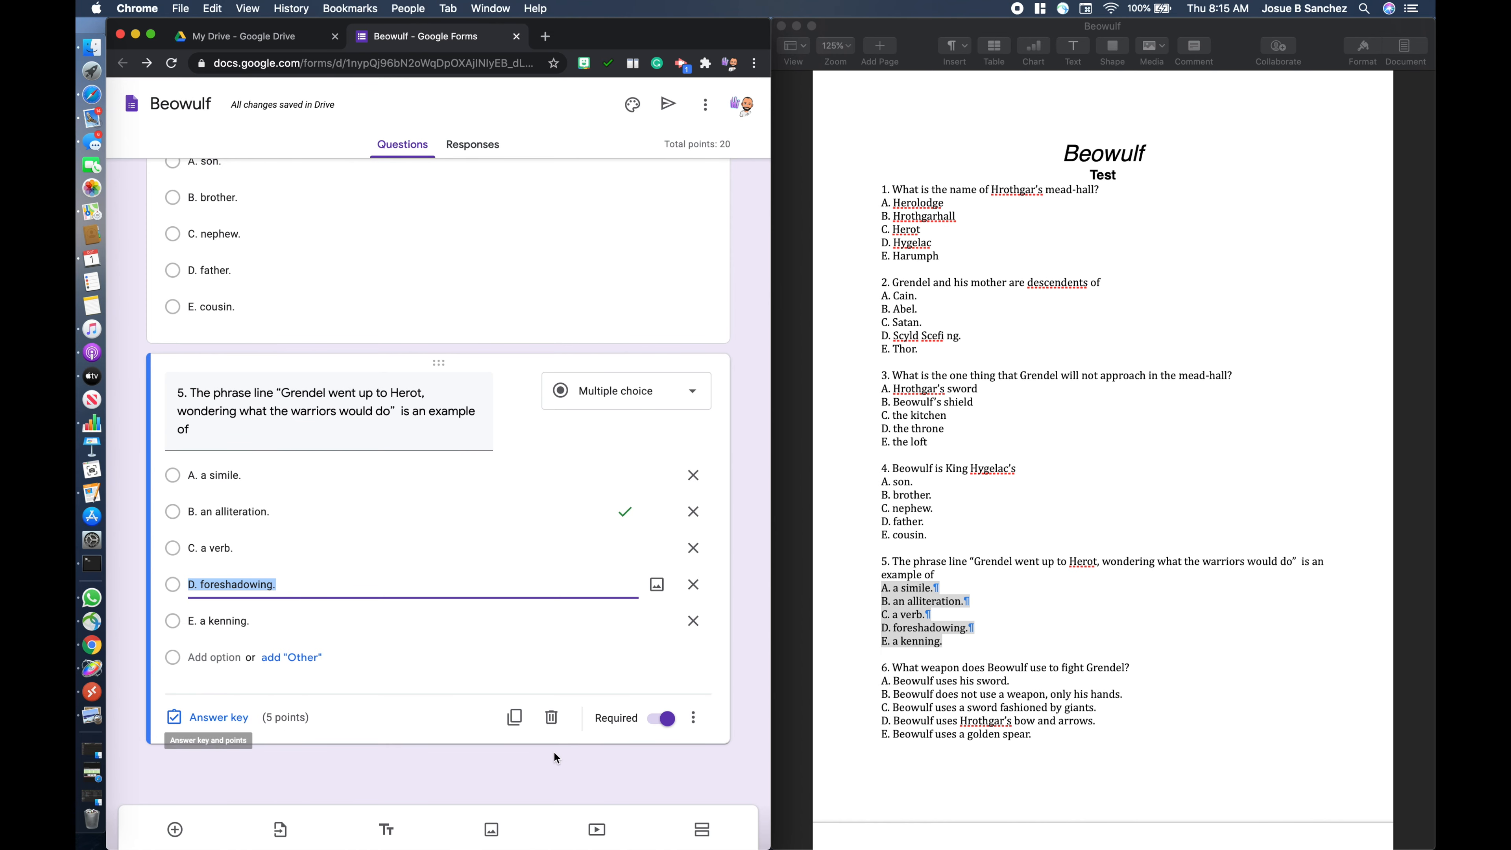
{"action": "scroll", "coordinate": [657, 477], "scroll_direction": "up", "scroll_amount": 5}
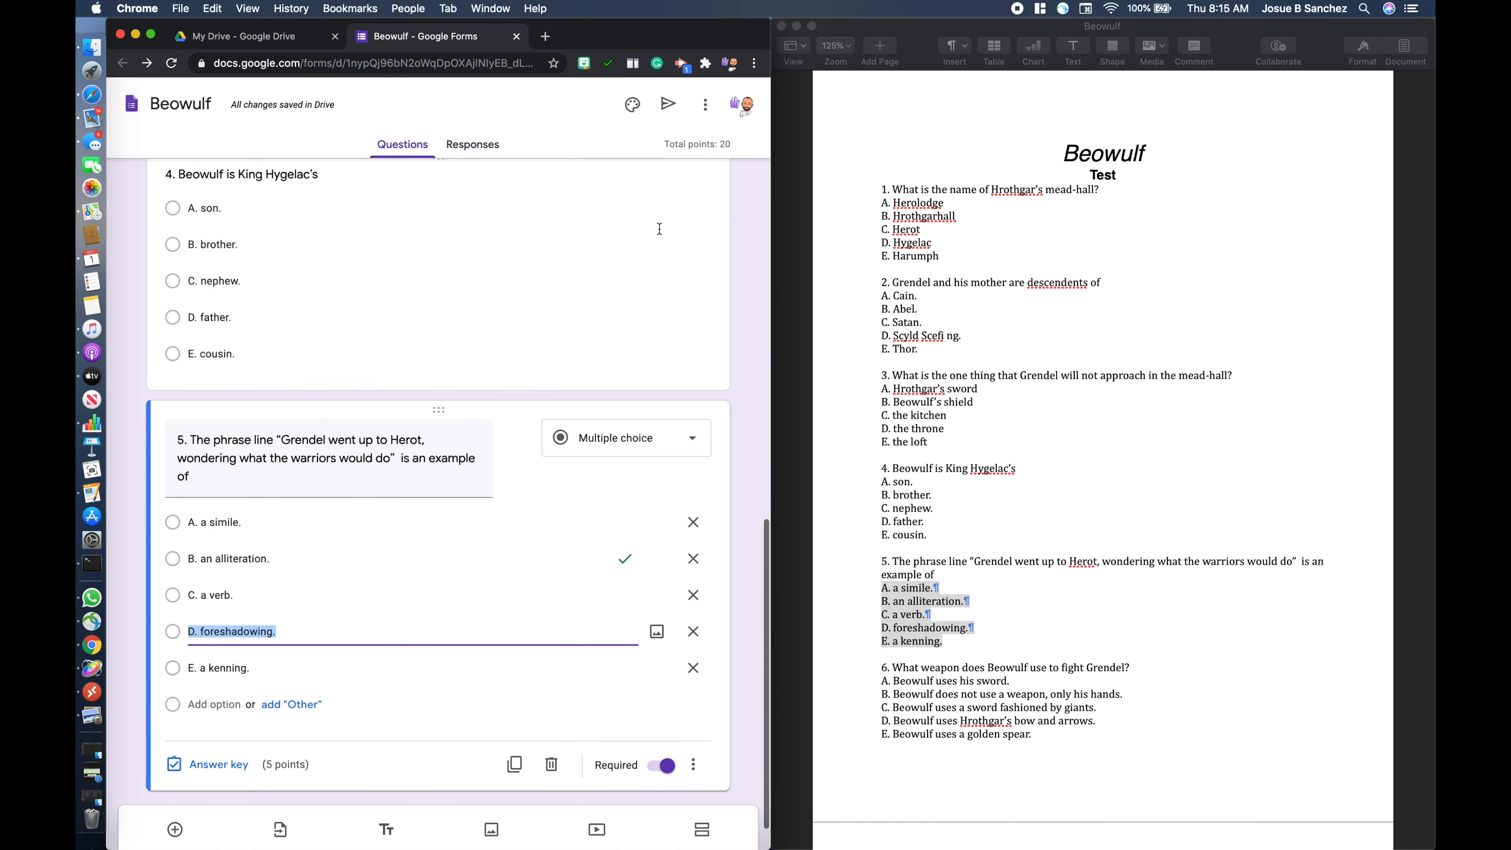
{"action": "left_click", "coordinate": [659, 330]}
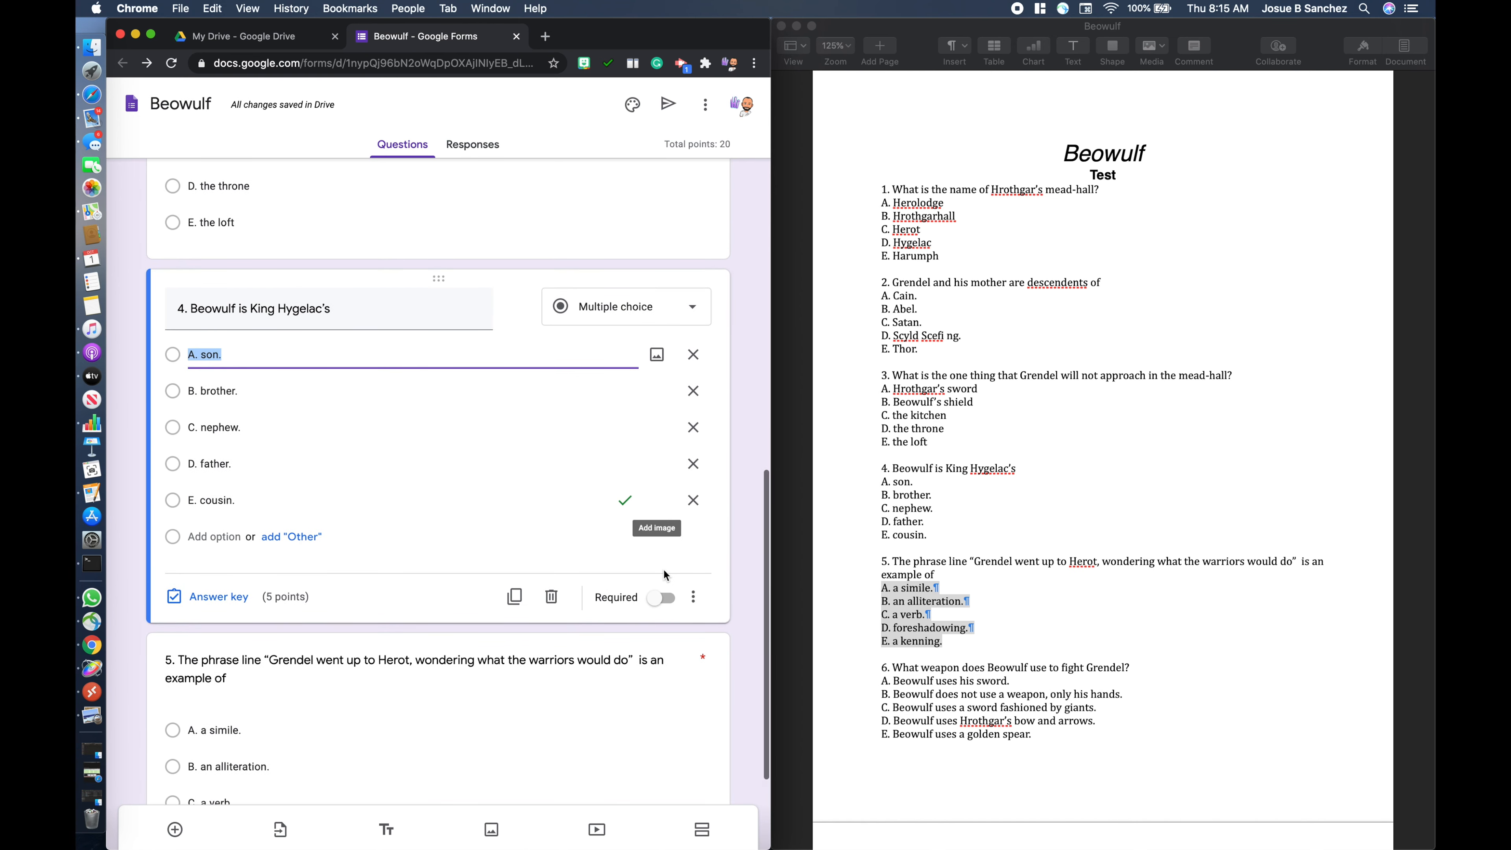
{"action": "left_click", "coordinate": [665, 605]}
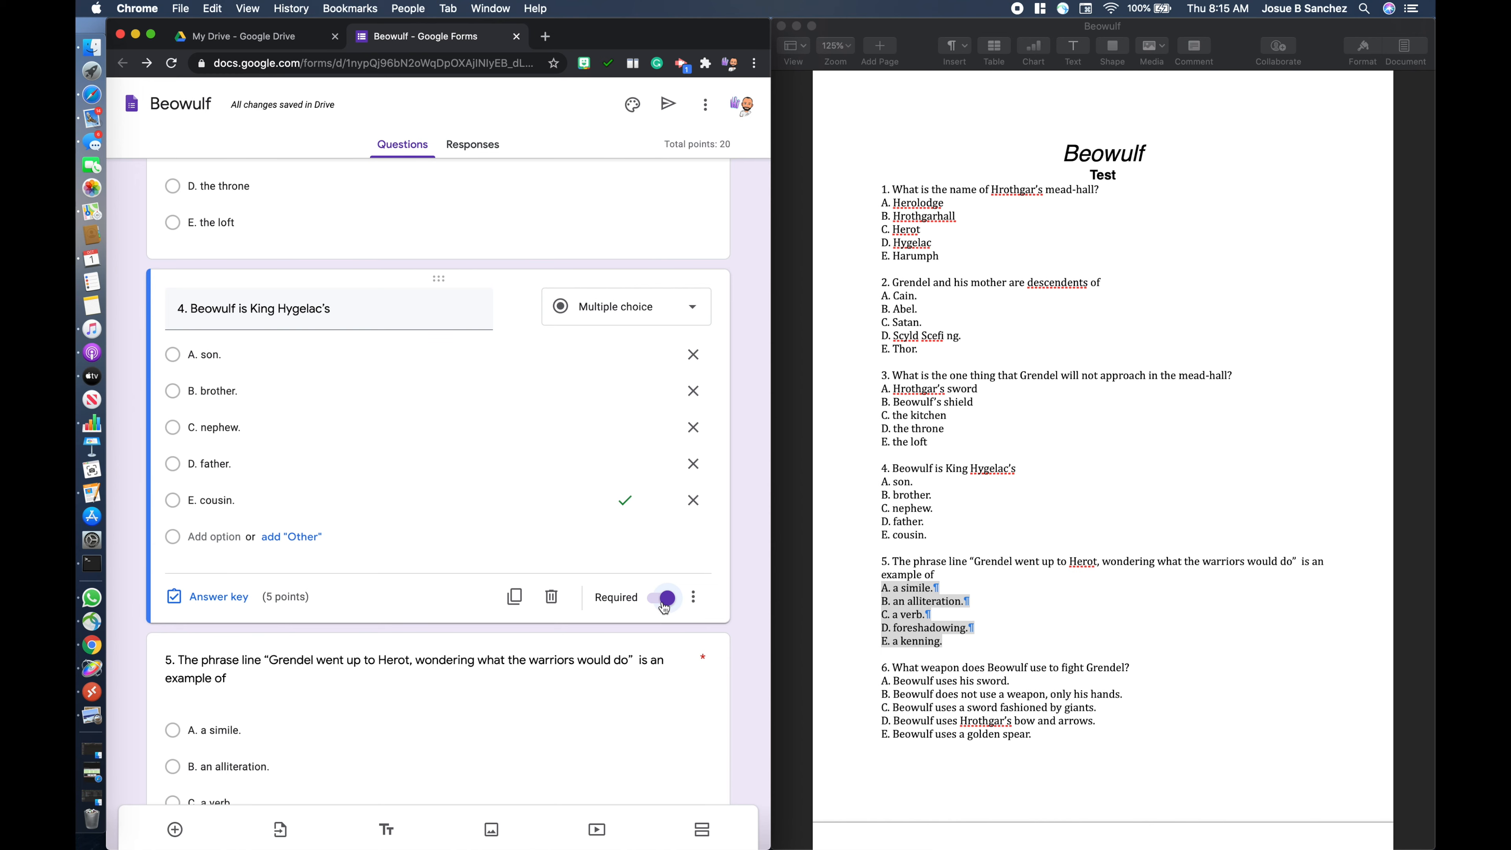
- Check the required setting of questions 3, 2 and 1 and of the Name question, ending with the Name question selected
{"action": "scroll", "coordinate": [619, 507], "scroll_direction": "up", "scroll_amount": 6}
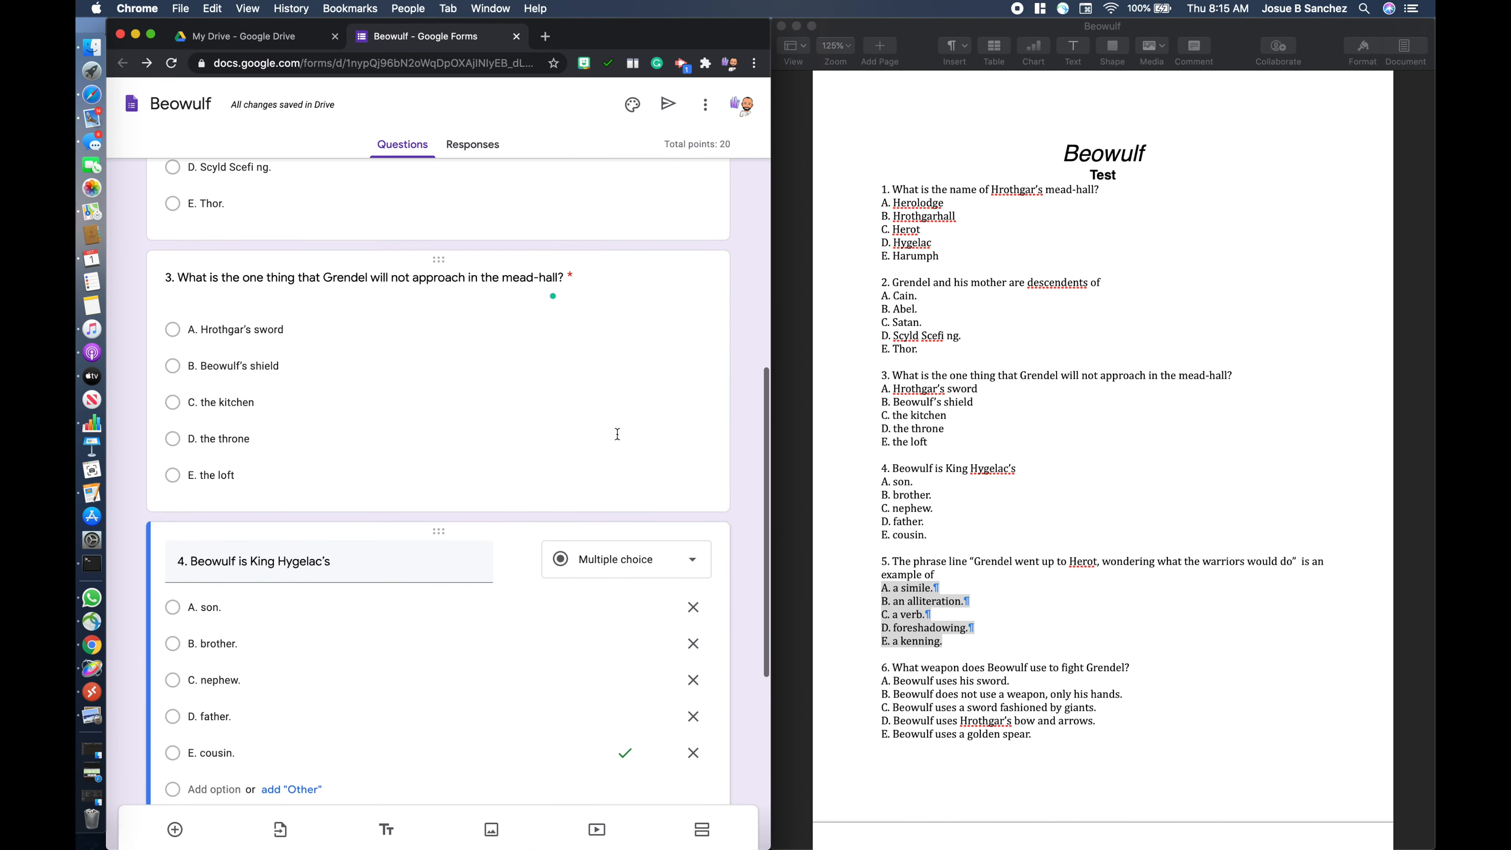
{"action": "scroll", "coordinate": [615, 424], "scroll_direction": "up", "scroll_amount": 2}
{"action": "left_click", "coordinate": [597, 617]}
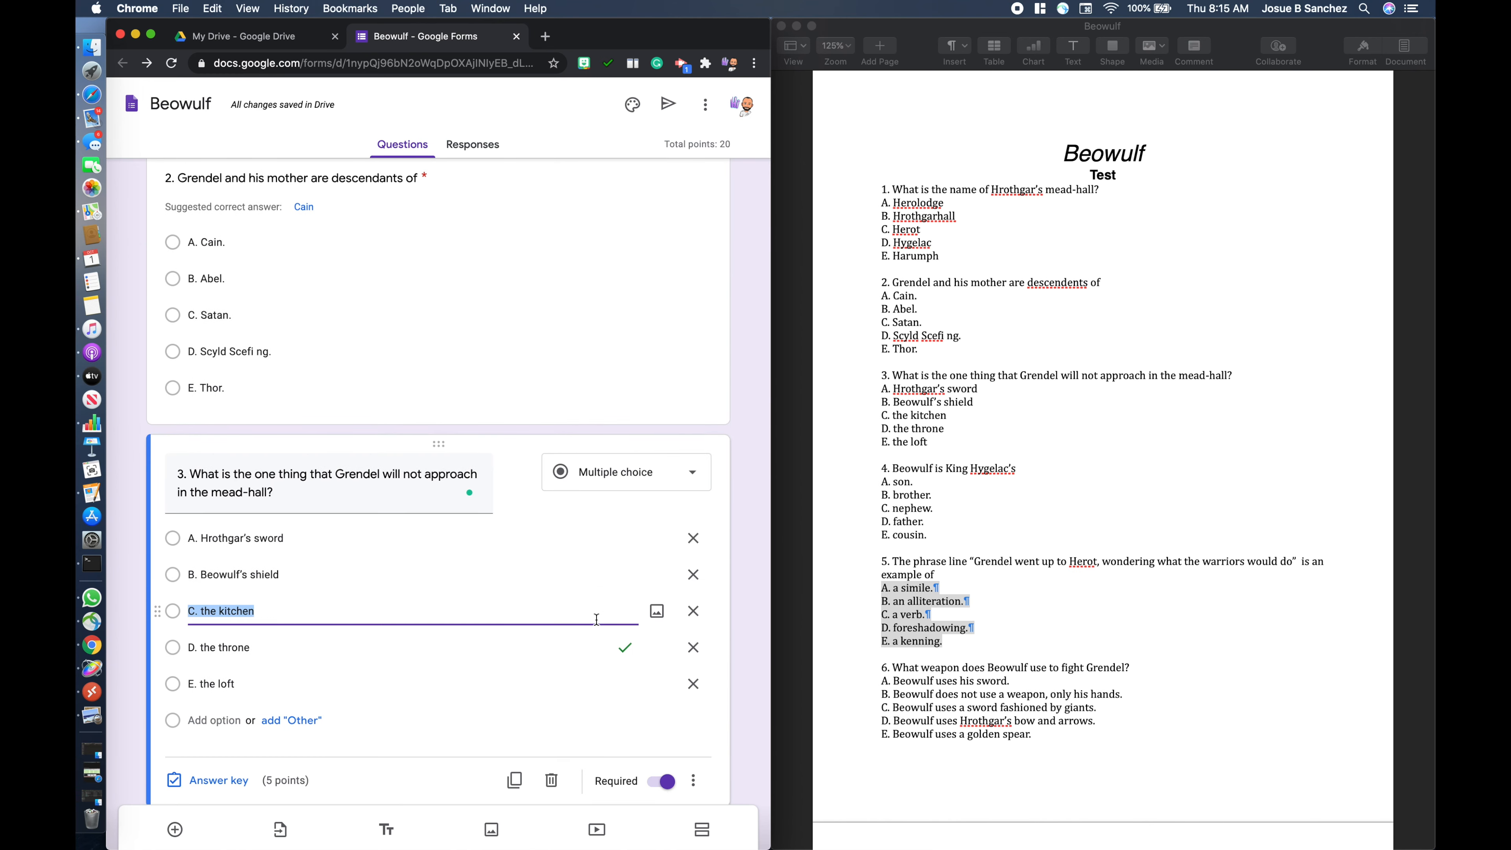
{"action": "scroll", "coordinate": [599, 511], "scroll_direction": "up", "scroll_amount": 2}
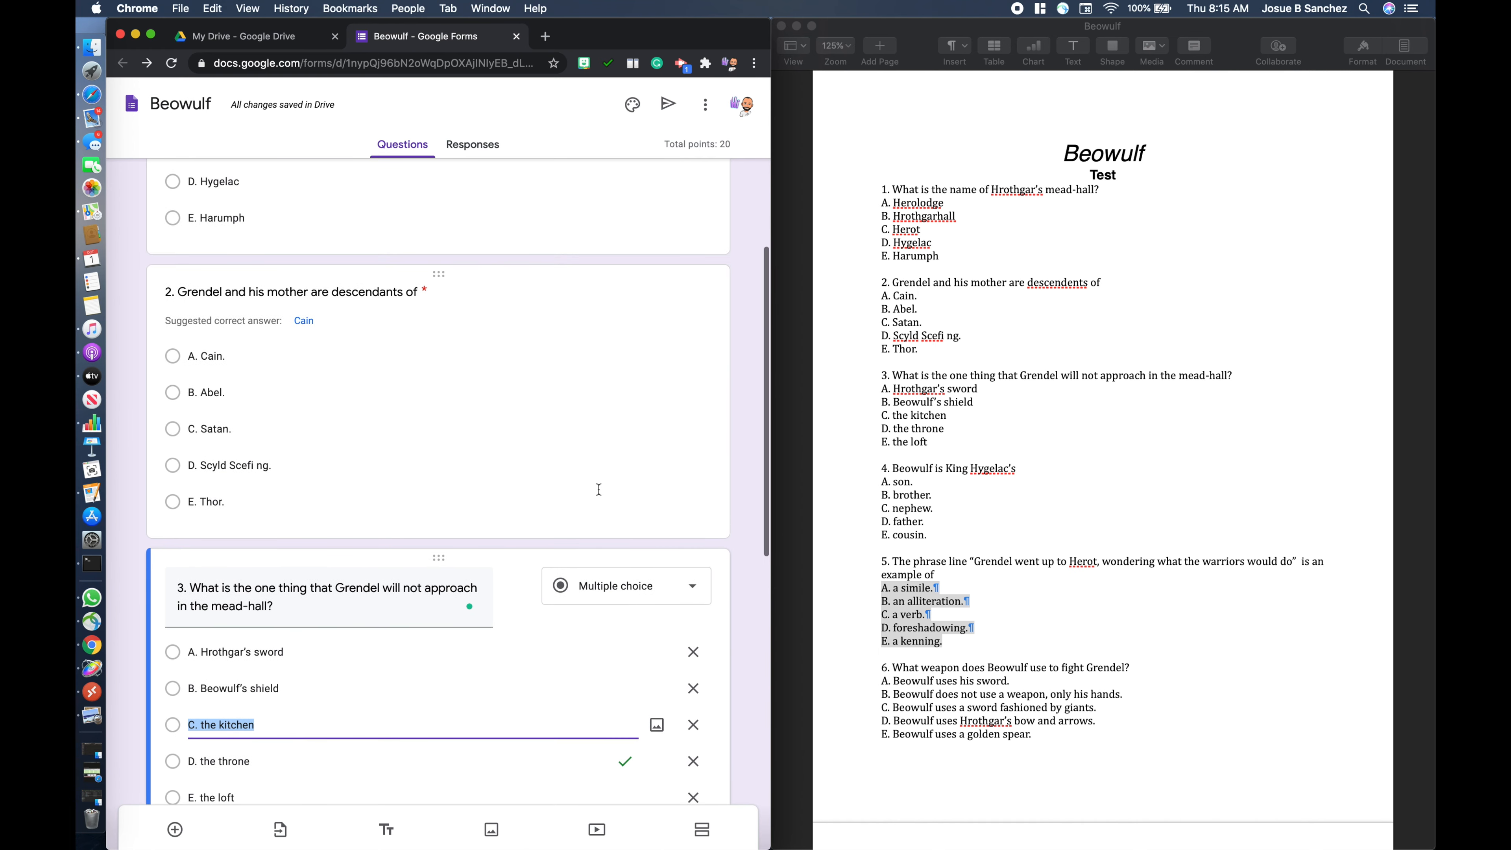
{"action": "left_click", "coordinate": [599, 397]}
{"action": "scroll", "coordinate": [600, 369], "scroll_direction": "up", "scroll_amount": 5}
{"action": "left_click", "coordinate": [605, 324]}
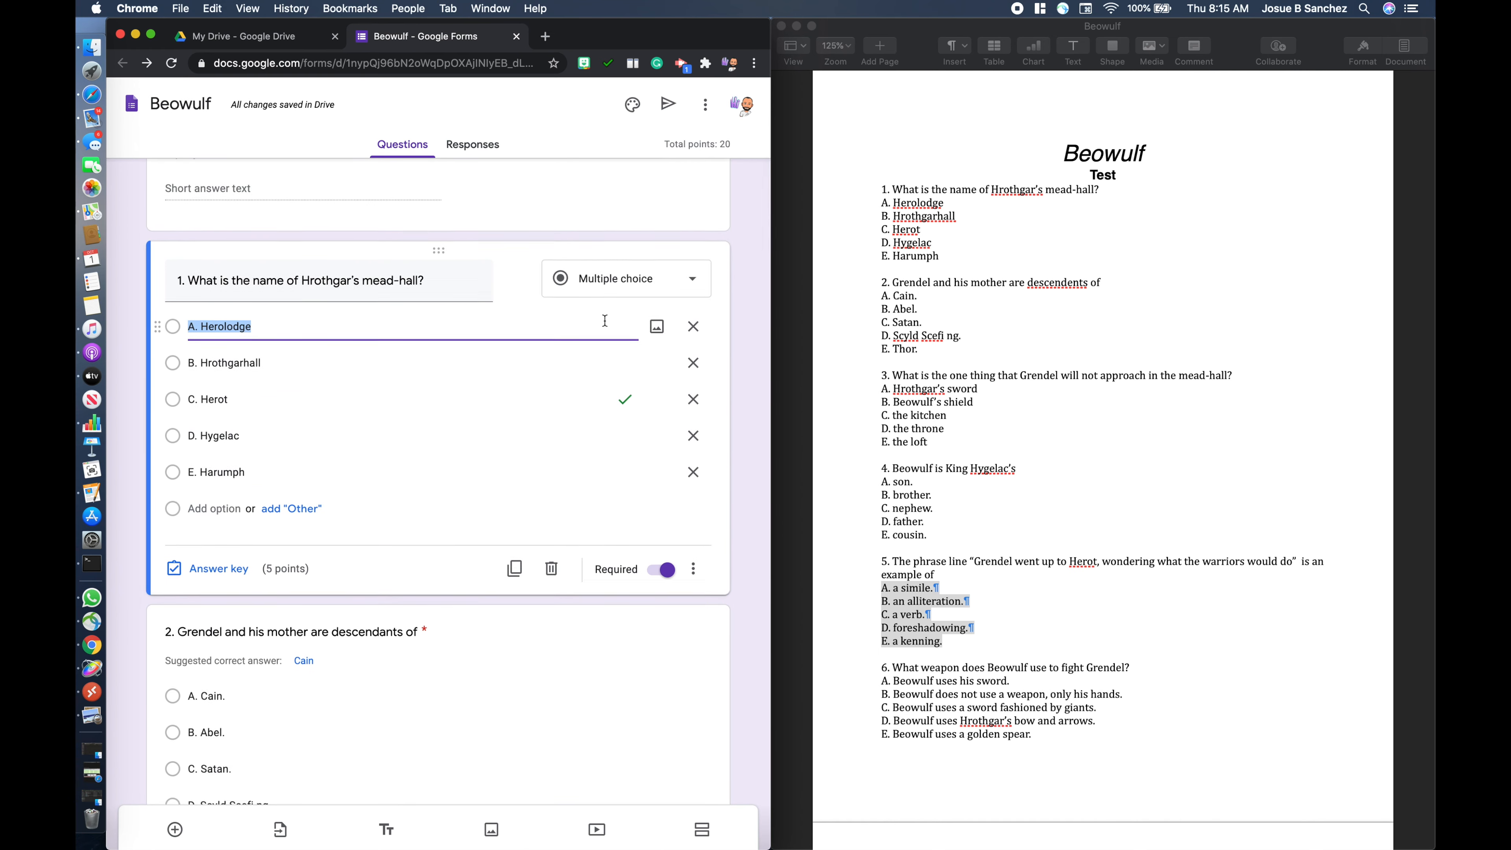
{"action": "scroll", "coordinate": [605, 325], "scroll_direction": "up", "scroll_amount": 3}
{"action": "left_click", "coordinate": [602, 361]}
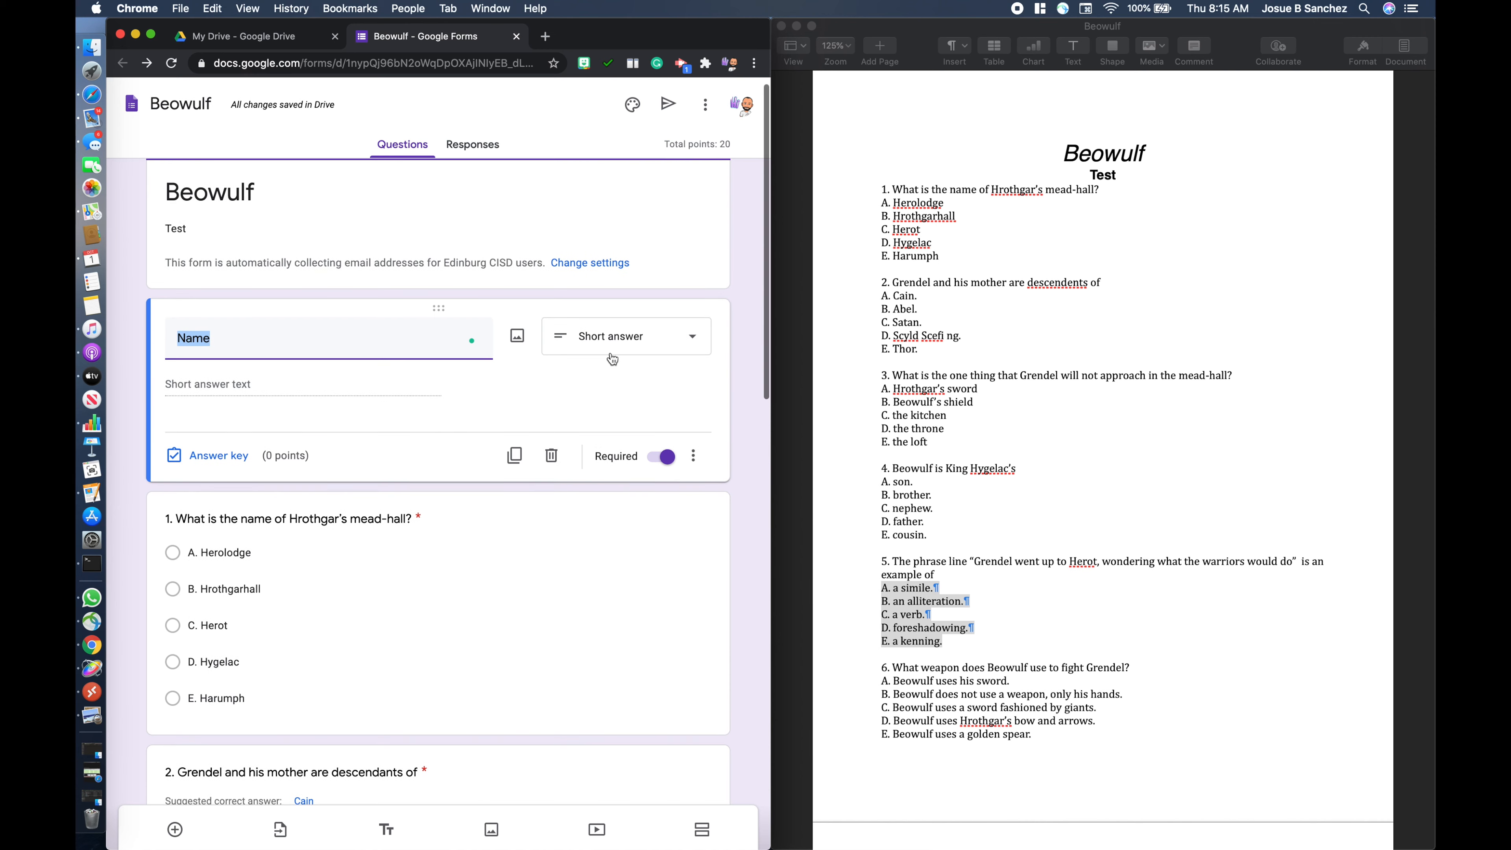
{"action": "left_click", "coordinate": [729, 341]}
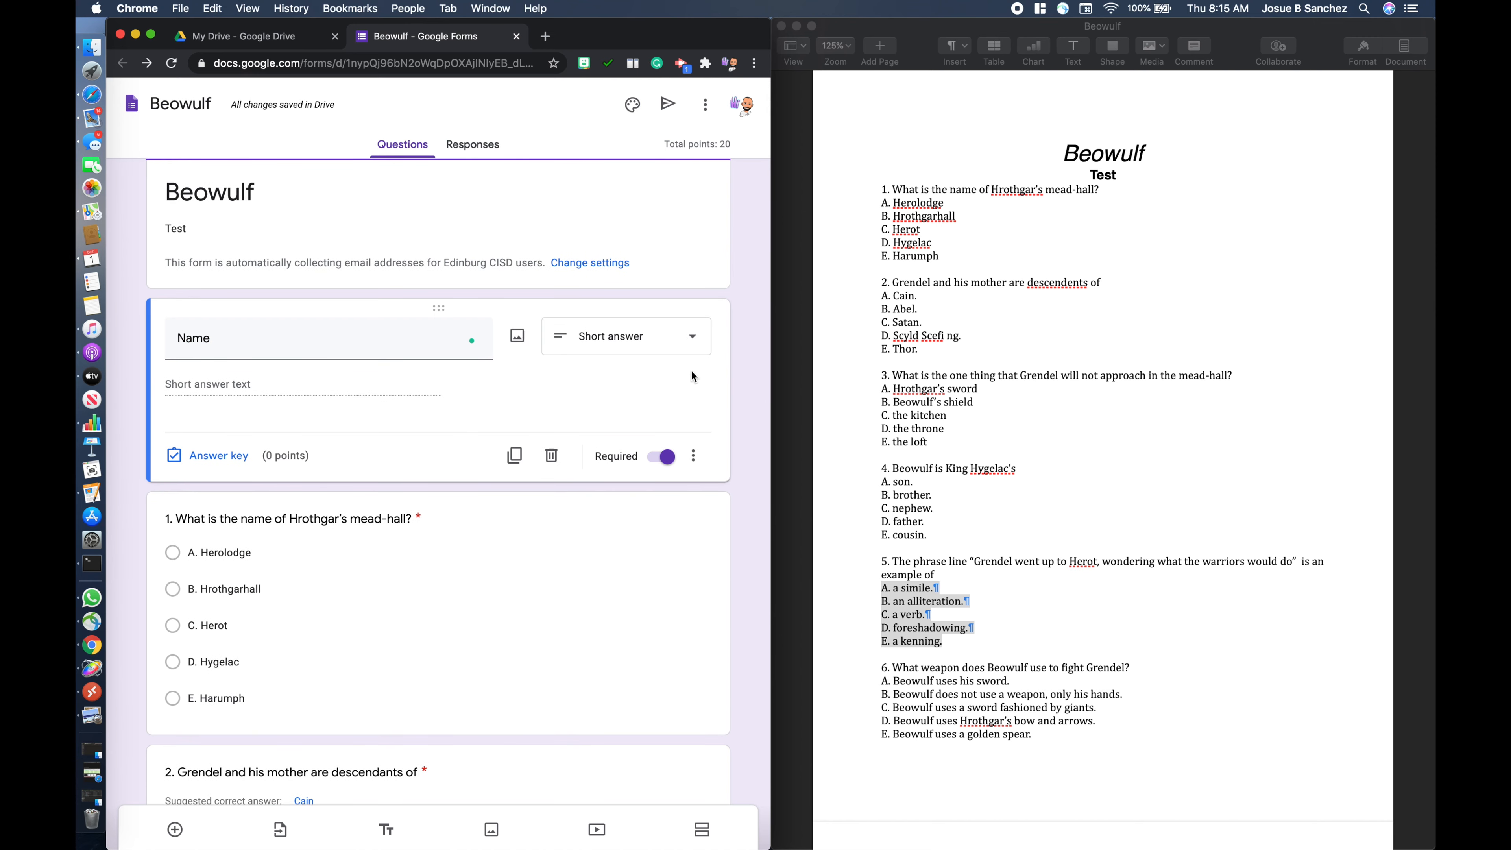
- Add a Checkboxes question titled "Class Period" directly below the Name question
{"action": "left_click", "coordinate": [175, 829]}
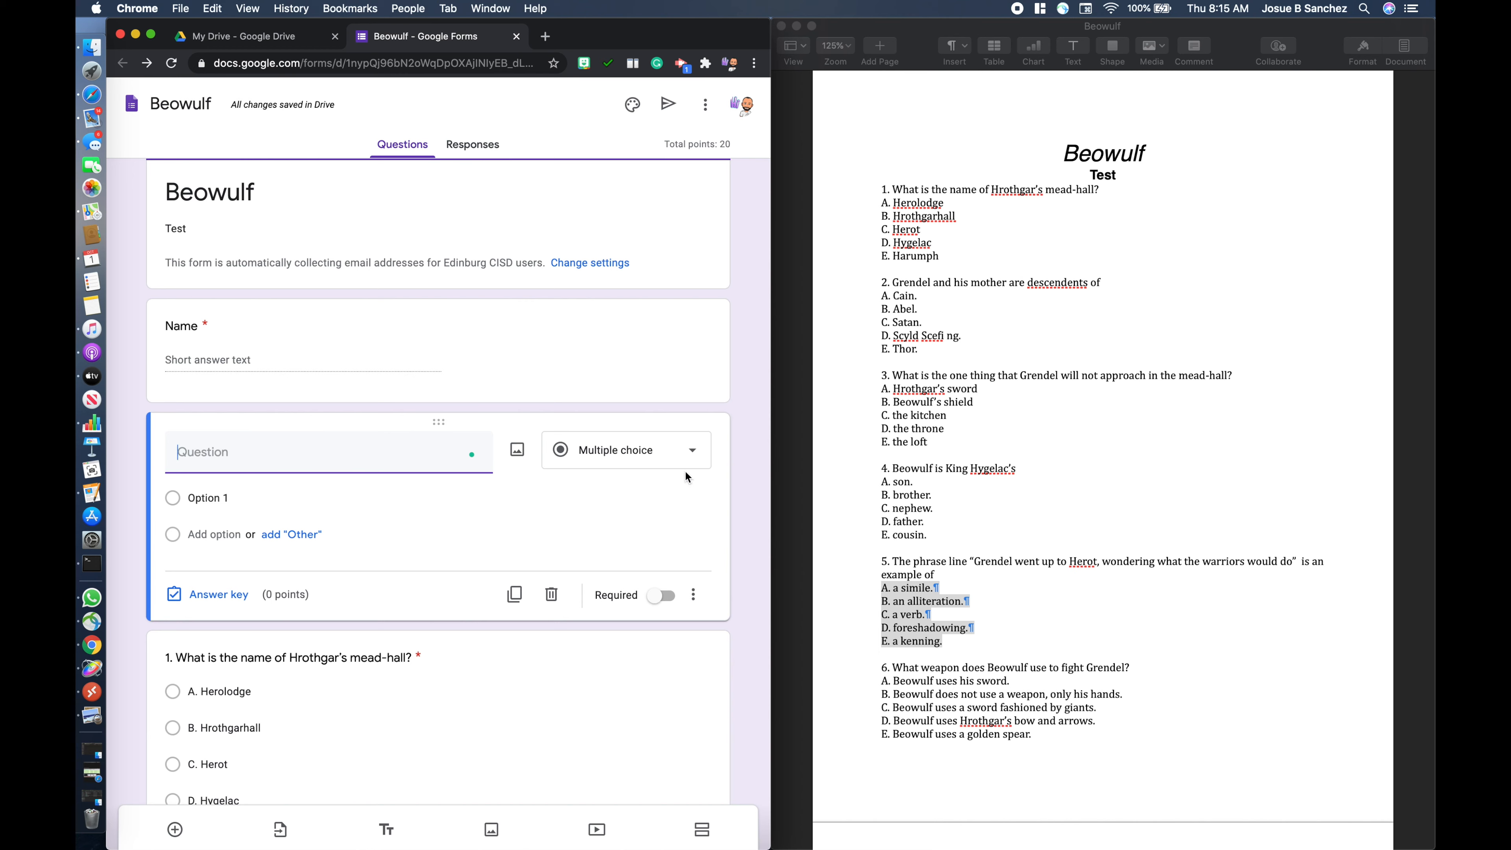
{"action": "left_click", "coordinate": [689, 451]}
{"action": "left_click", "coordinate": [613, 495]}
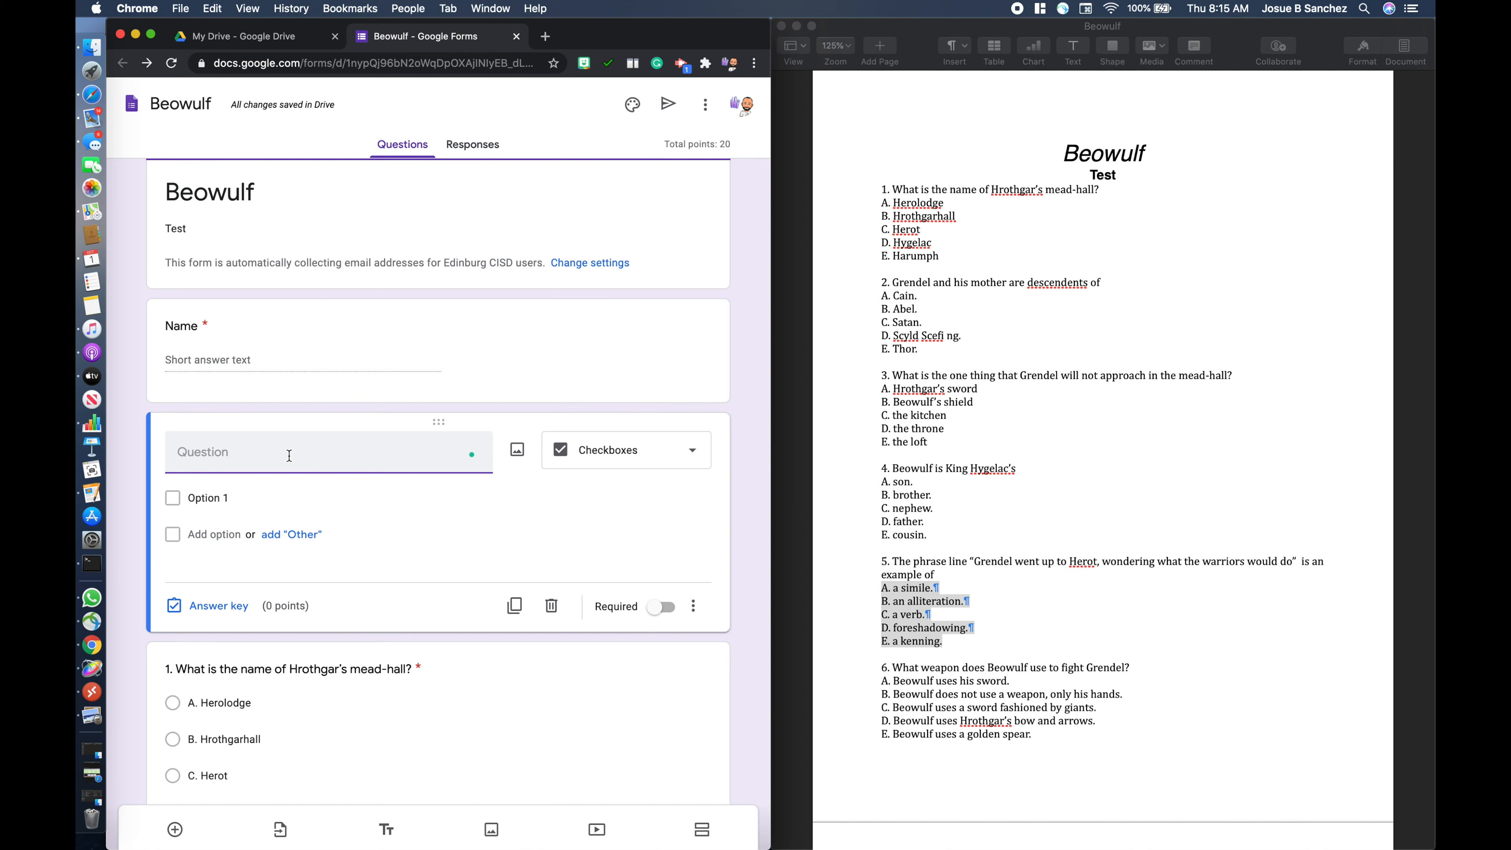
{"action": "type", "text": "Class Period"}
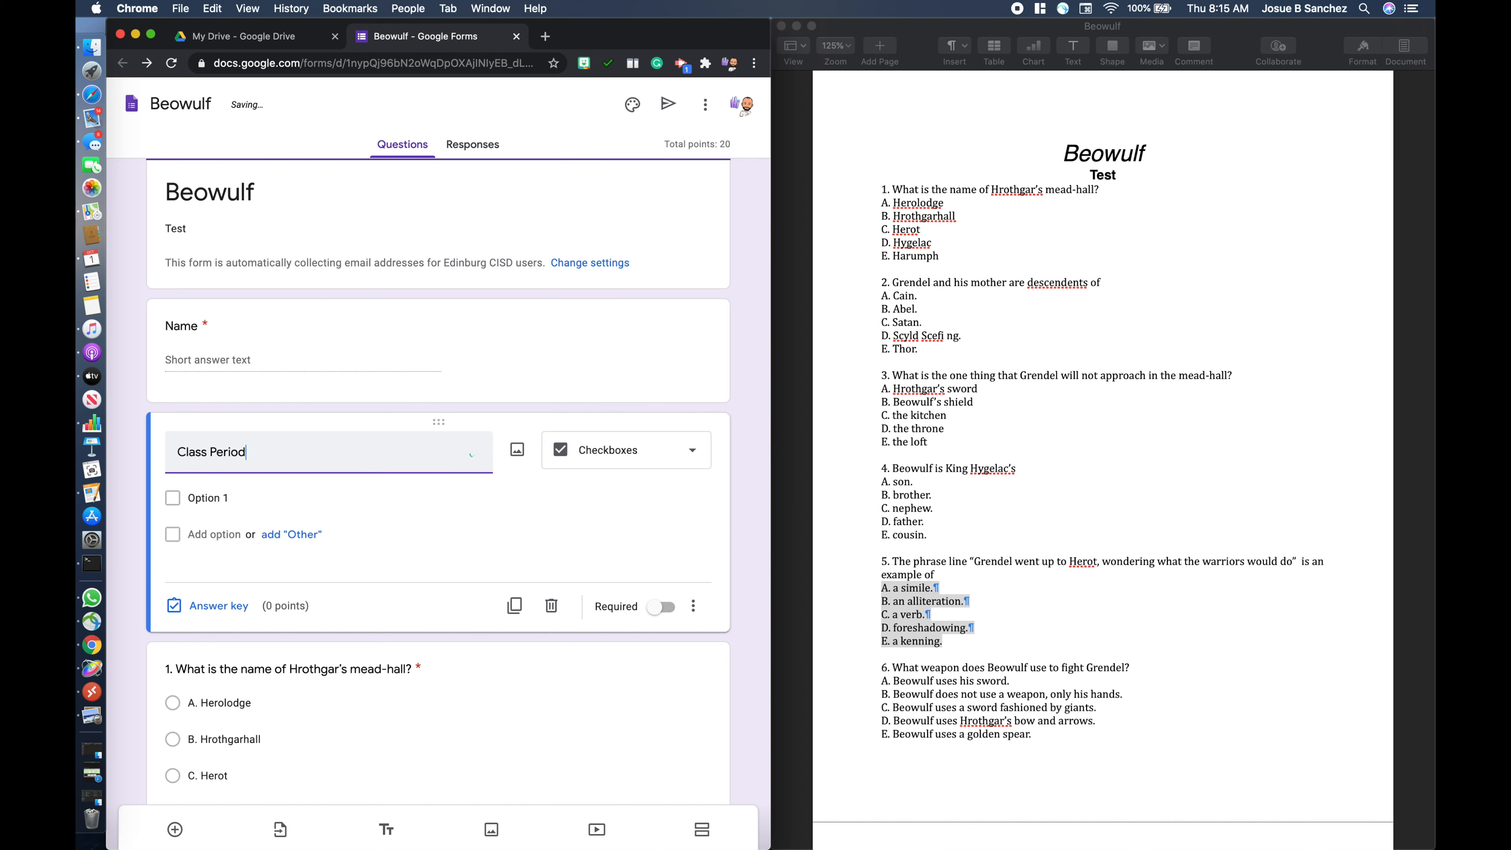
- Enter 1st, 2nd and 3rd as the answer options of the Class Period question
{"action": "left_click", "coordinate": [197, 500]}
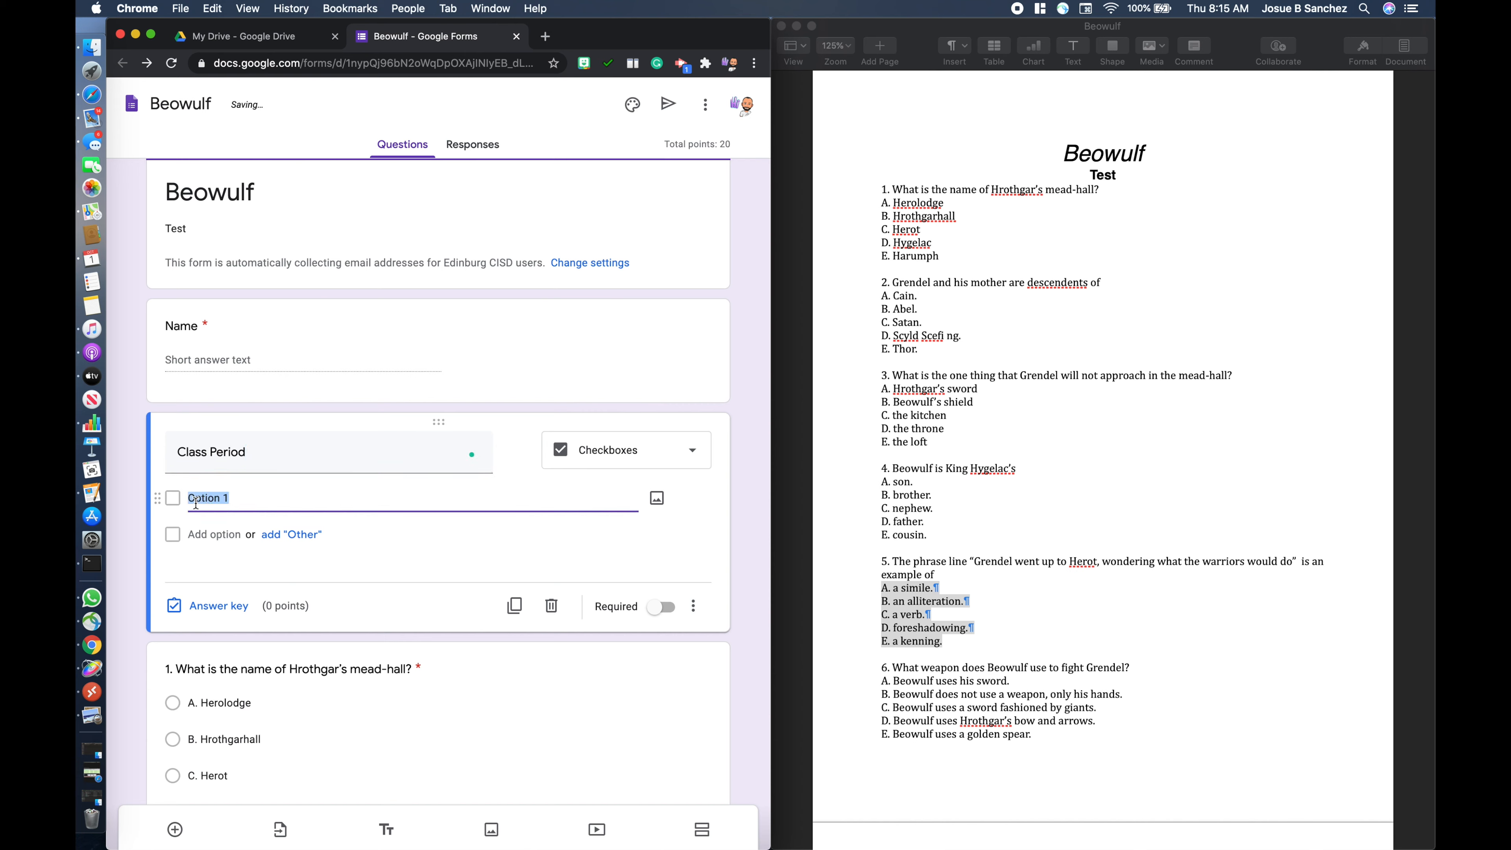
{"action": "type", "text": "1st"}
{"action": "key", "text": "Tab"}
{"action": "key", "text": "Tab"}
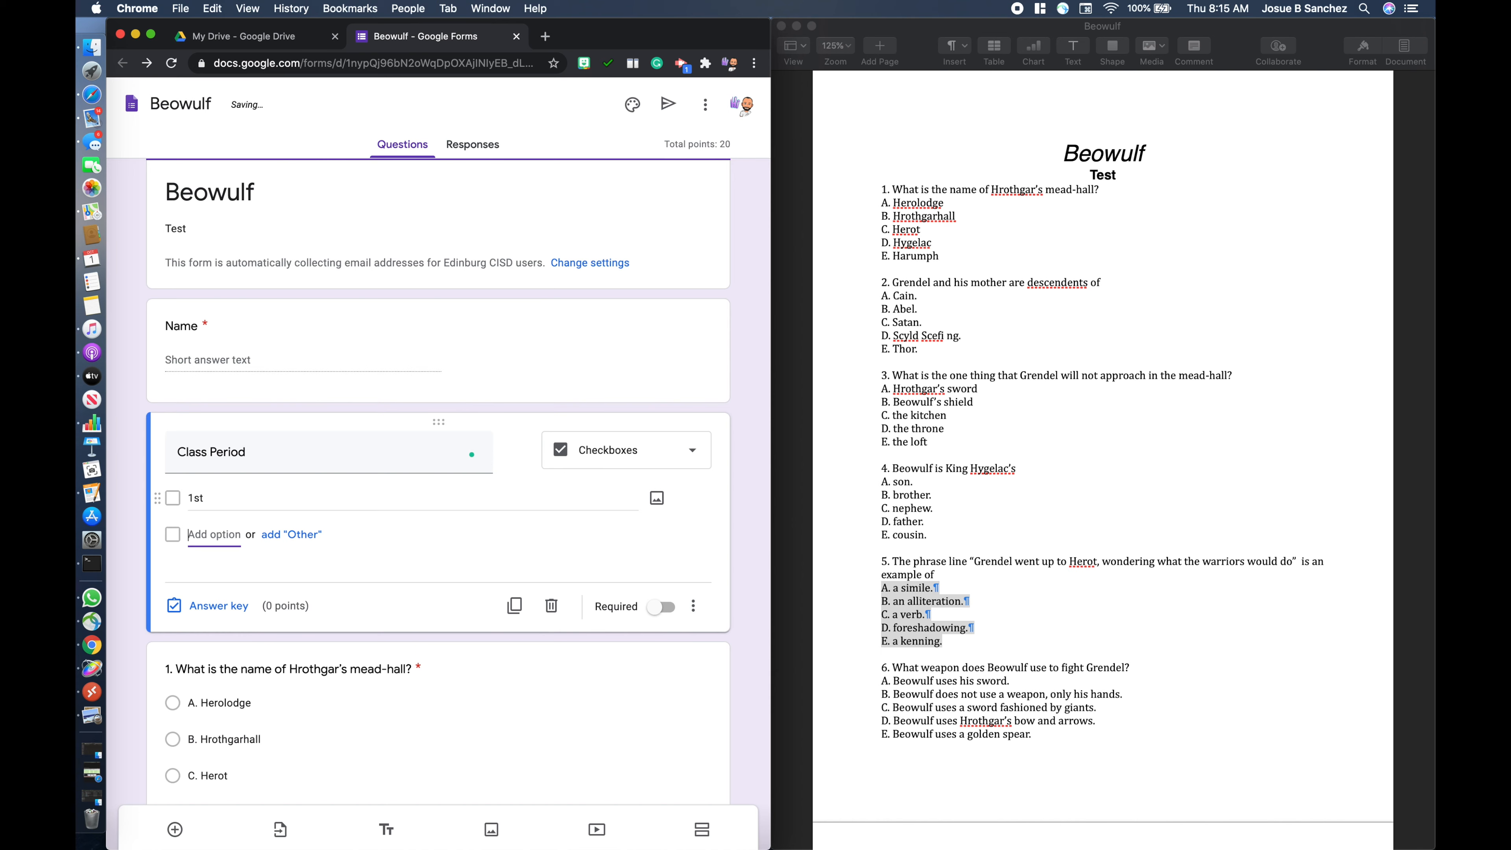
{"action": "type", "text": "2nd"}
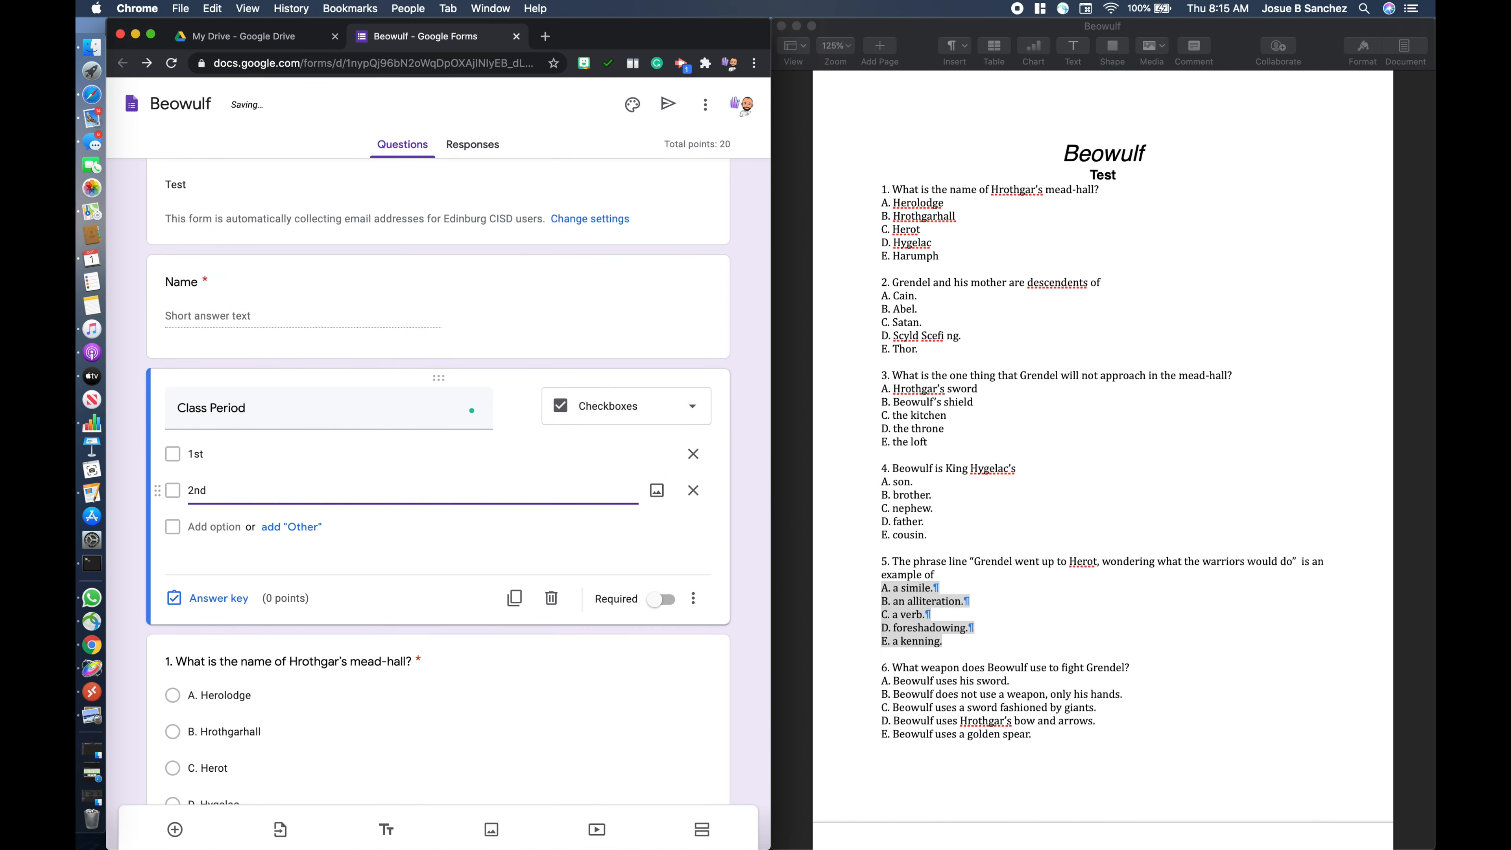
{"action": "key", "text": "Tab"}
{"action": "key", "text": "Tab"}
{"action": "key", "text": "Tab"}
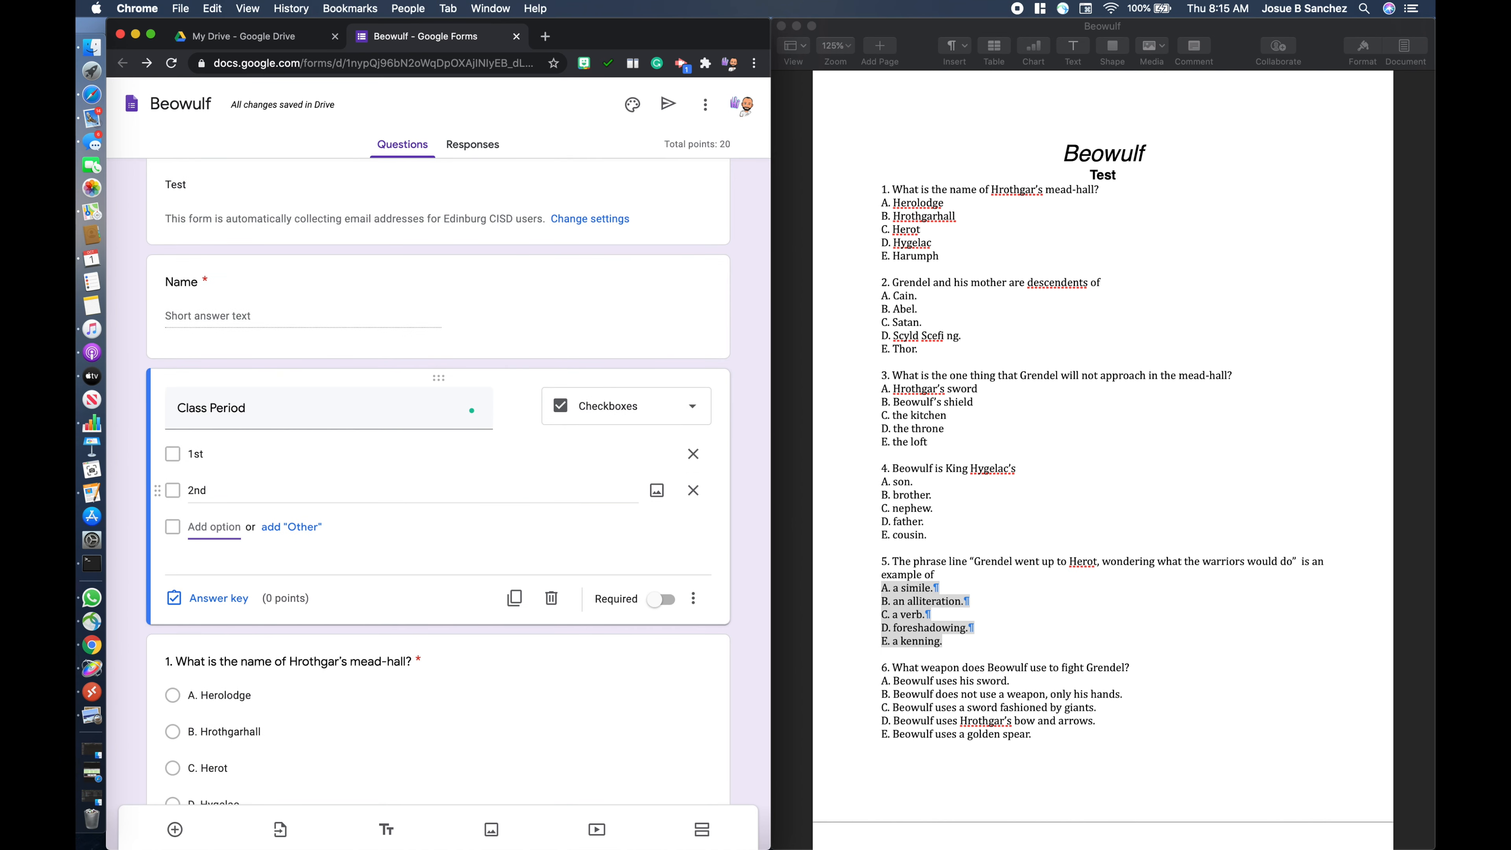
{"action": "type", "text": "#r"}
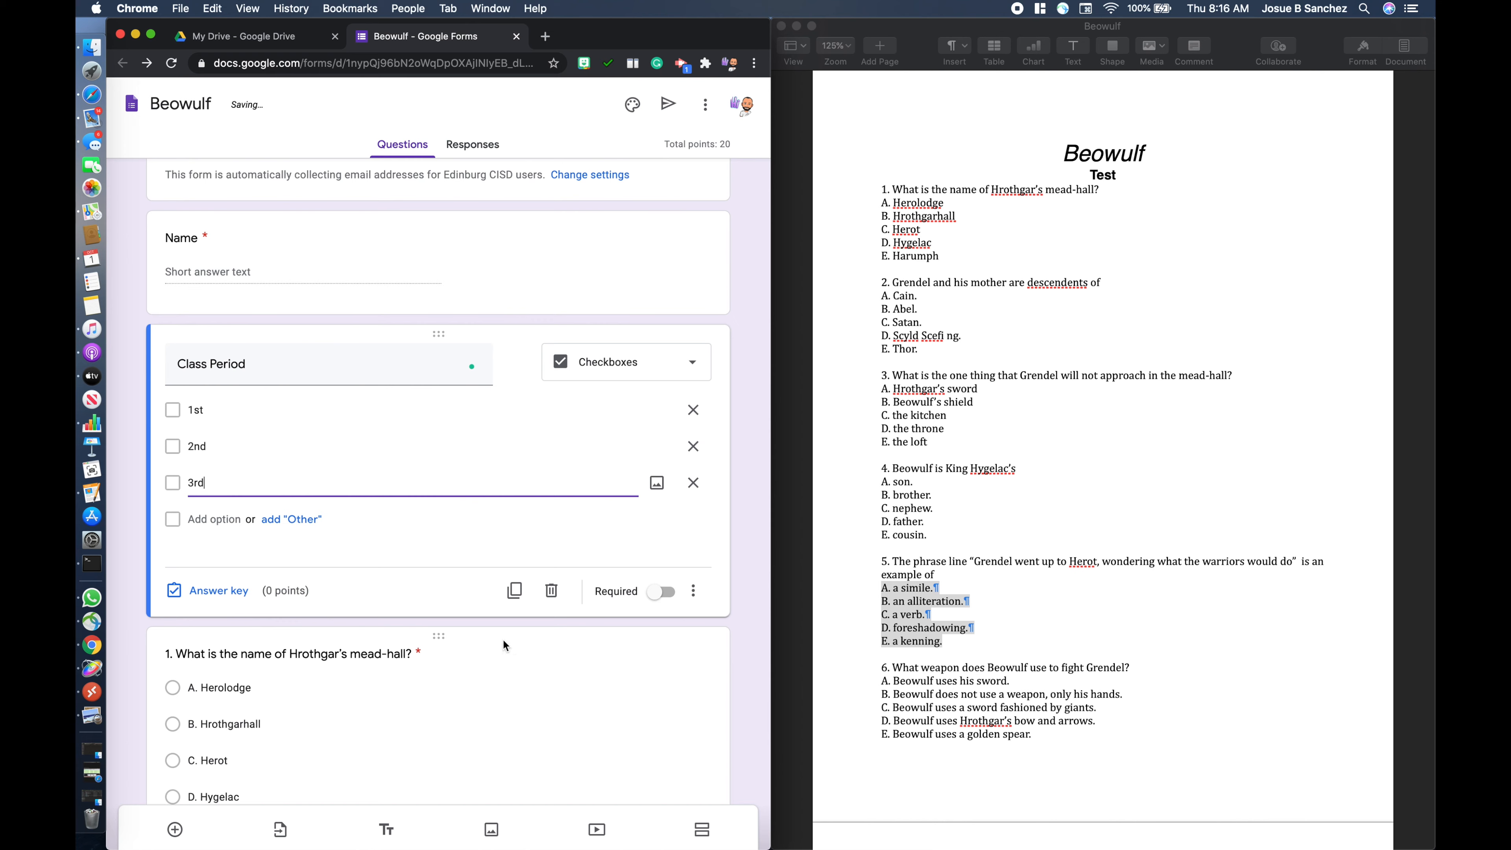
- Mark the Class Period question as required
{"action": "left_click", "coordinate": [662, 592]}
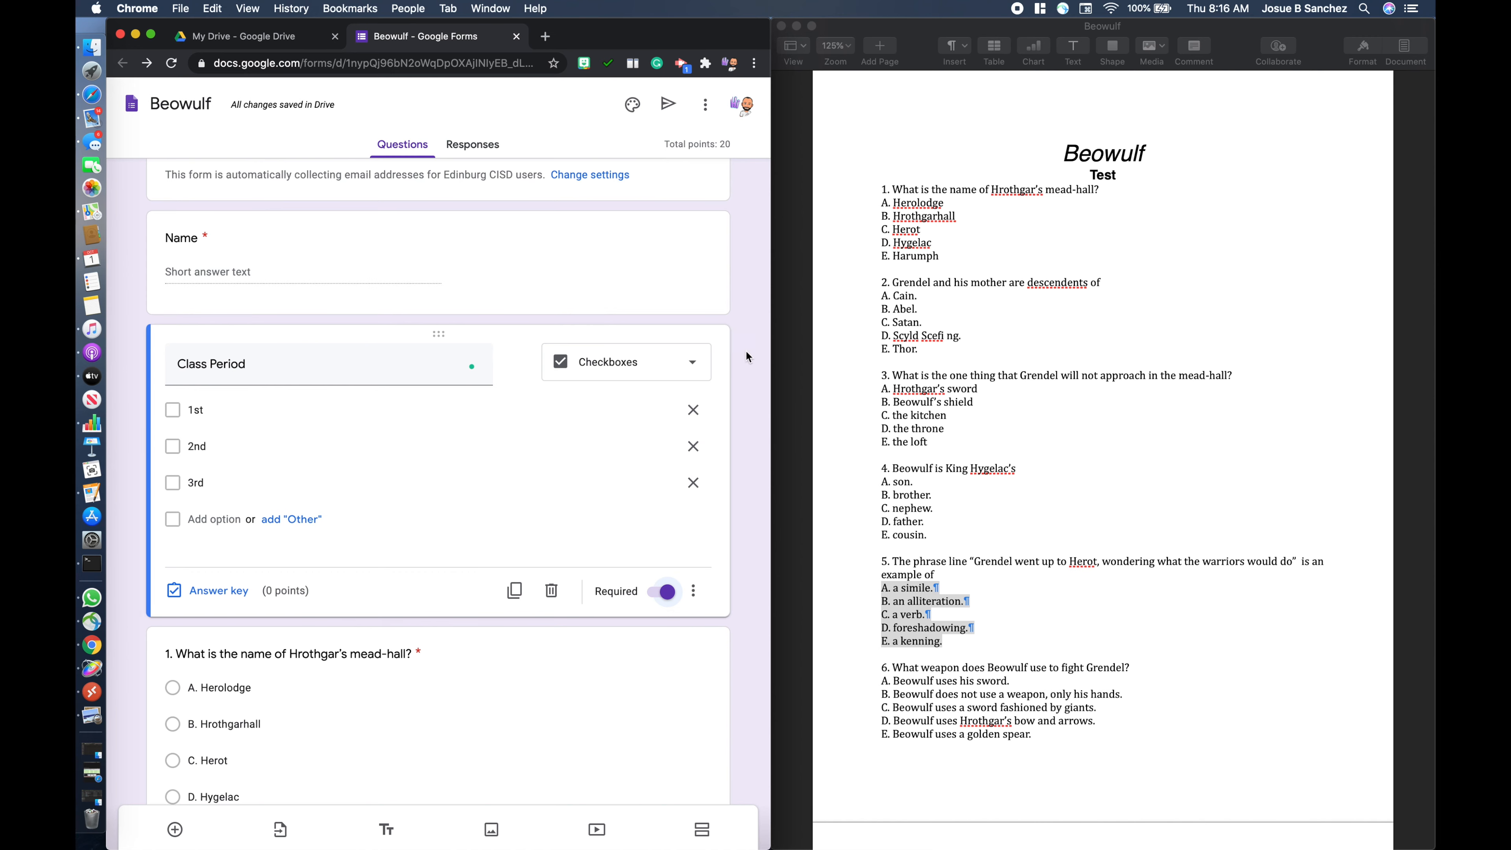
{"action": "scroll", "coordinate": [747, 354], "scroll_direction": "up", "scroll_amount": 2}
{"action": "scroll", "coordinate": [747, 354], "scroll_direction": "down", "scroll_amount": 5}
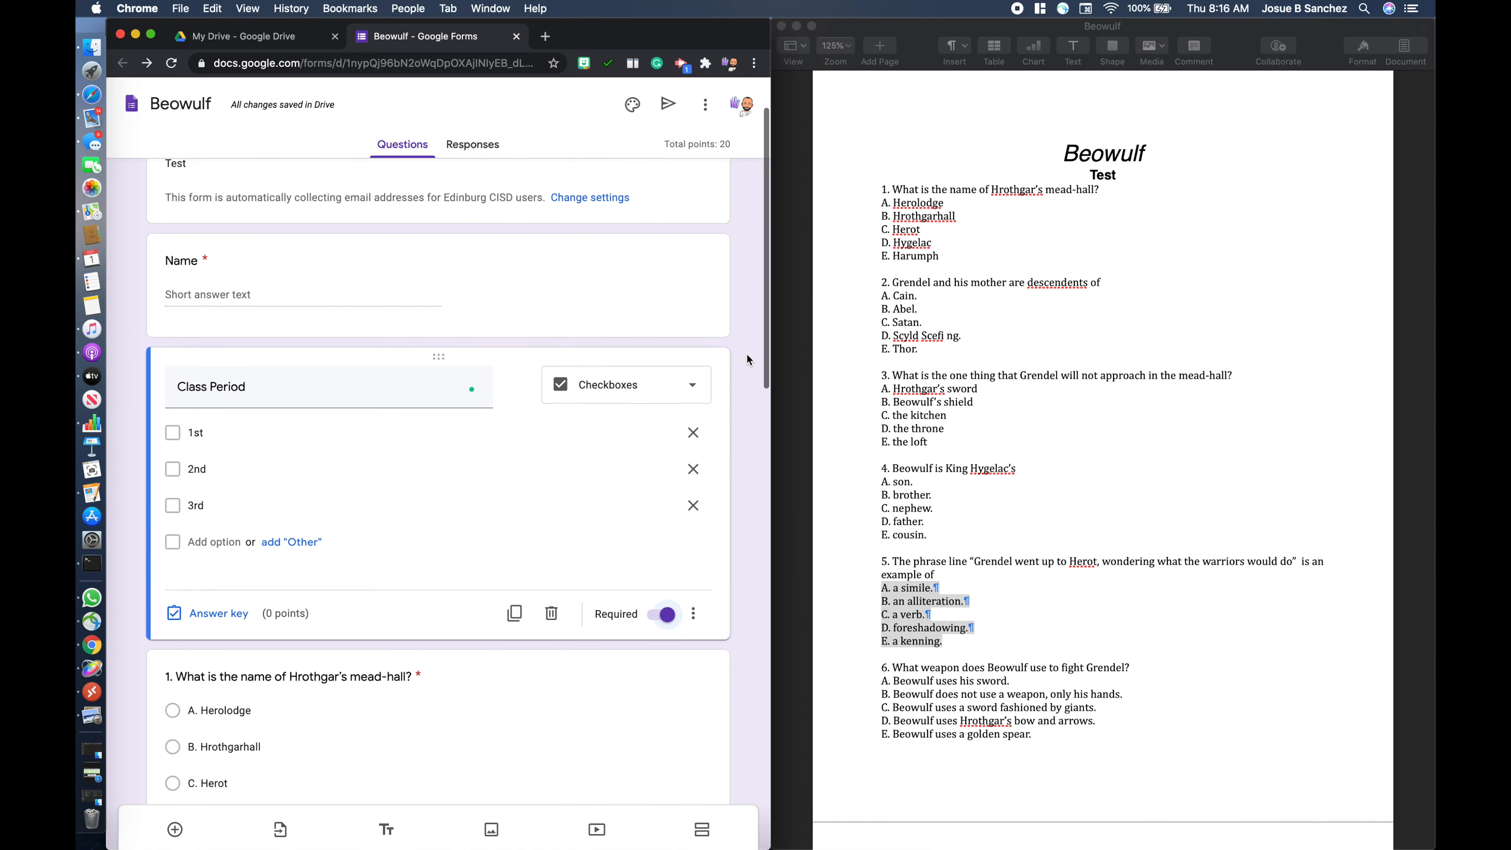
{"action": "scroll", "coordinate": [747, 354], "scroll_direction": "down", "scroll_amount": 20}
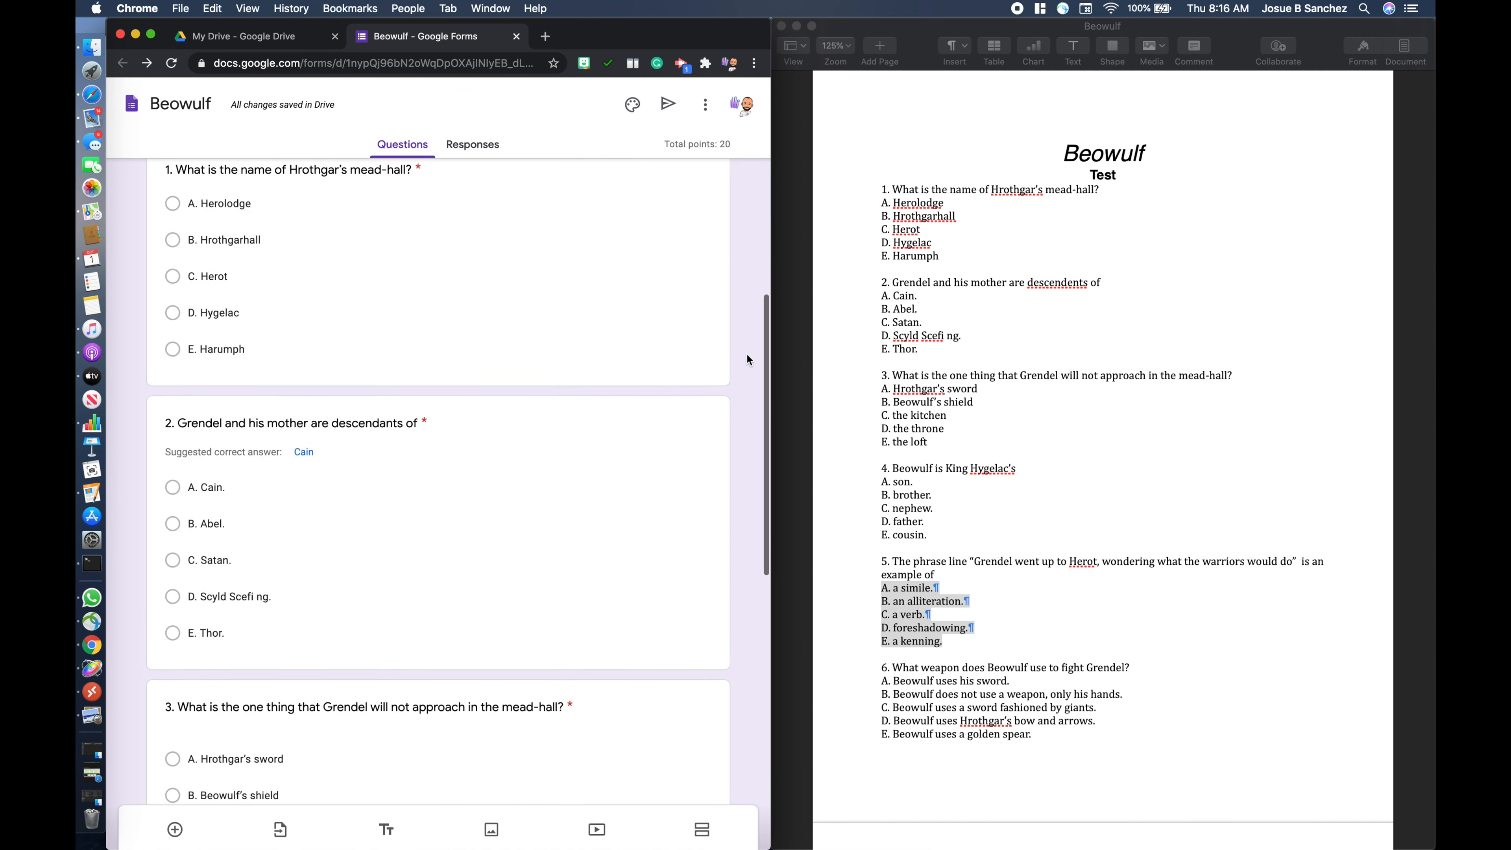
{"action": "scroll", "coordinate": [747, 354], "scroll_direction": "up", "scroll_amount": 20}
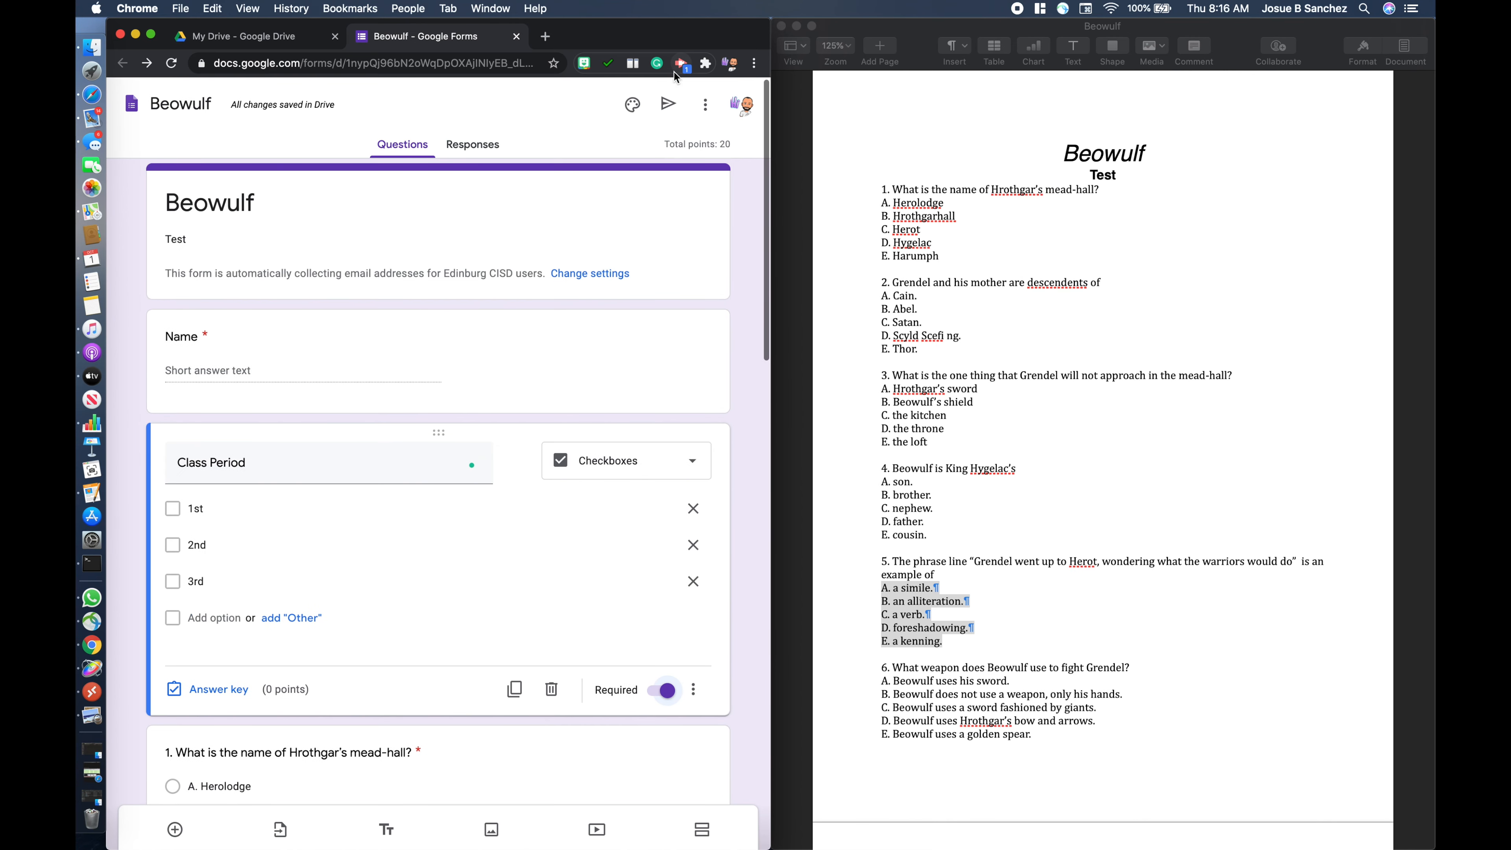
- Preview the form and examine the order in which the questions appear to respondents
{"action": "left_click", "coordinate": [705, 105]}
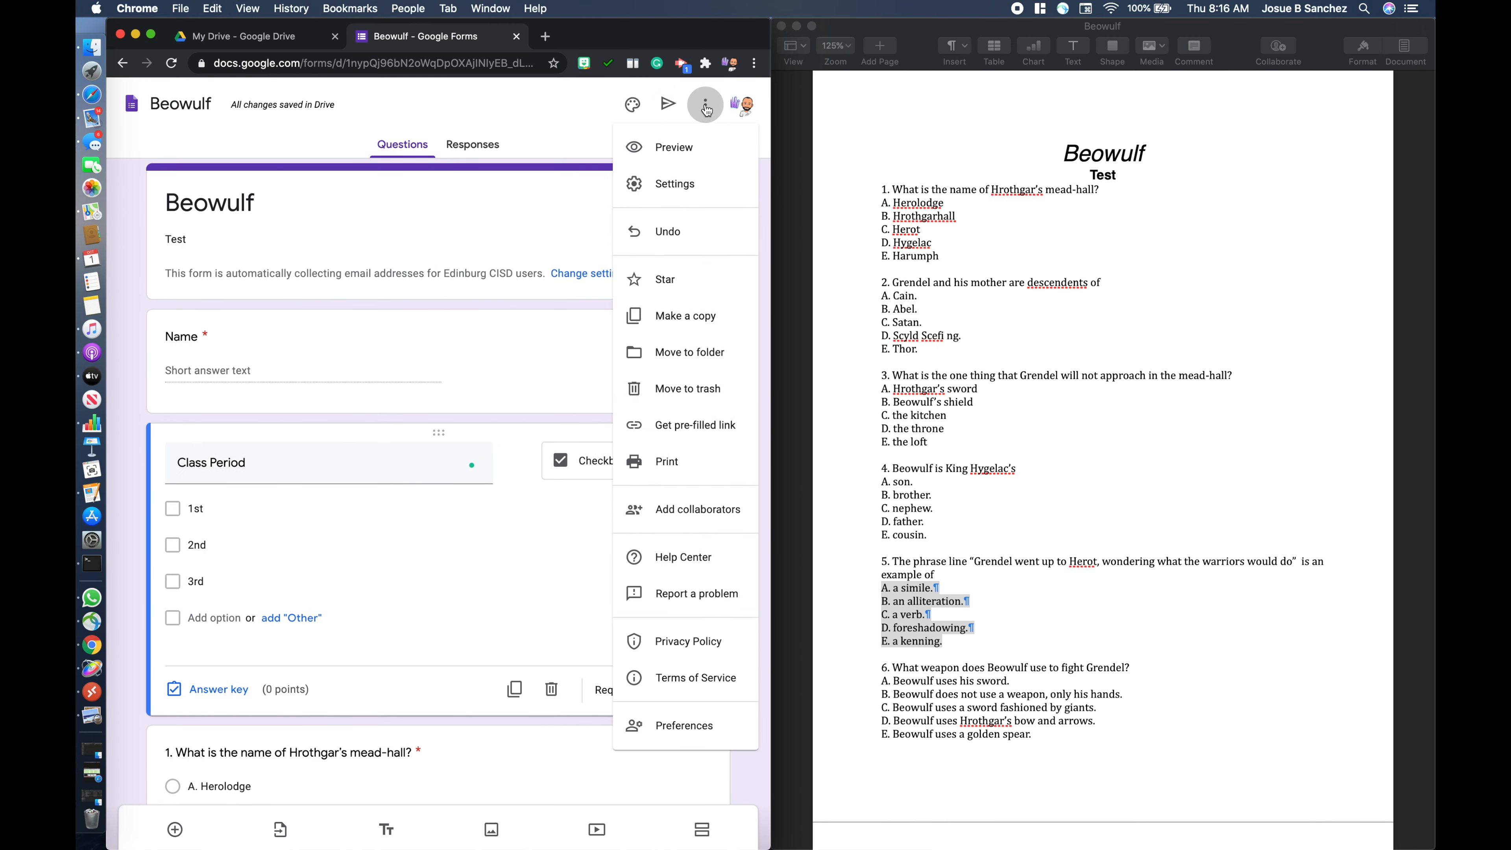
{"action": "left_click", "coordinate": [669, 150]}
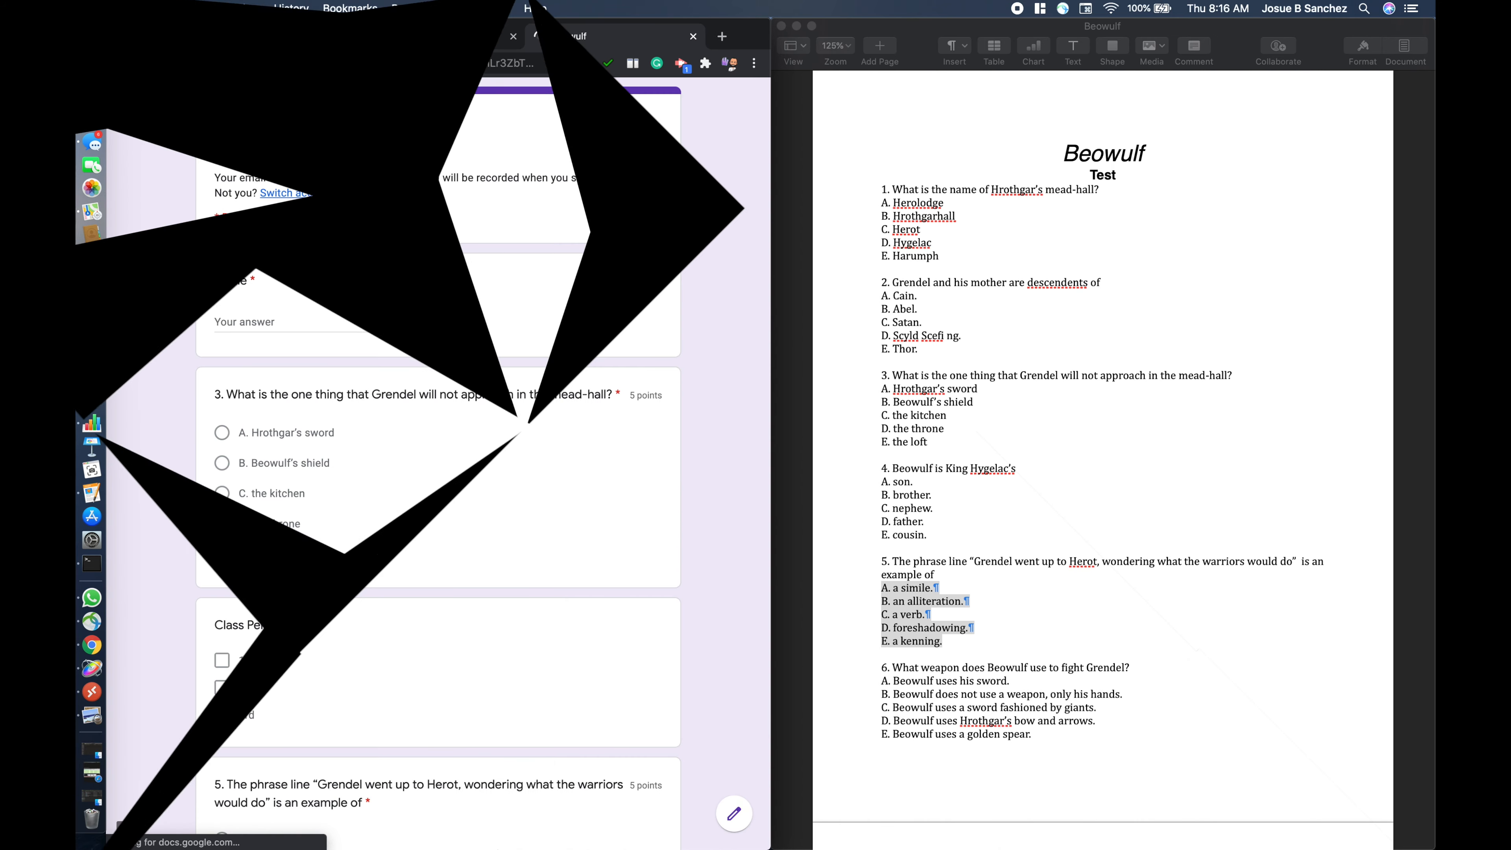
{"action": "scroll", "coordinate": [379, 270], "scroll_direction": "down", "scroll_amount": 7}
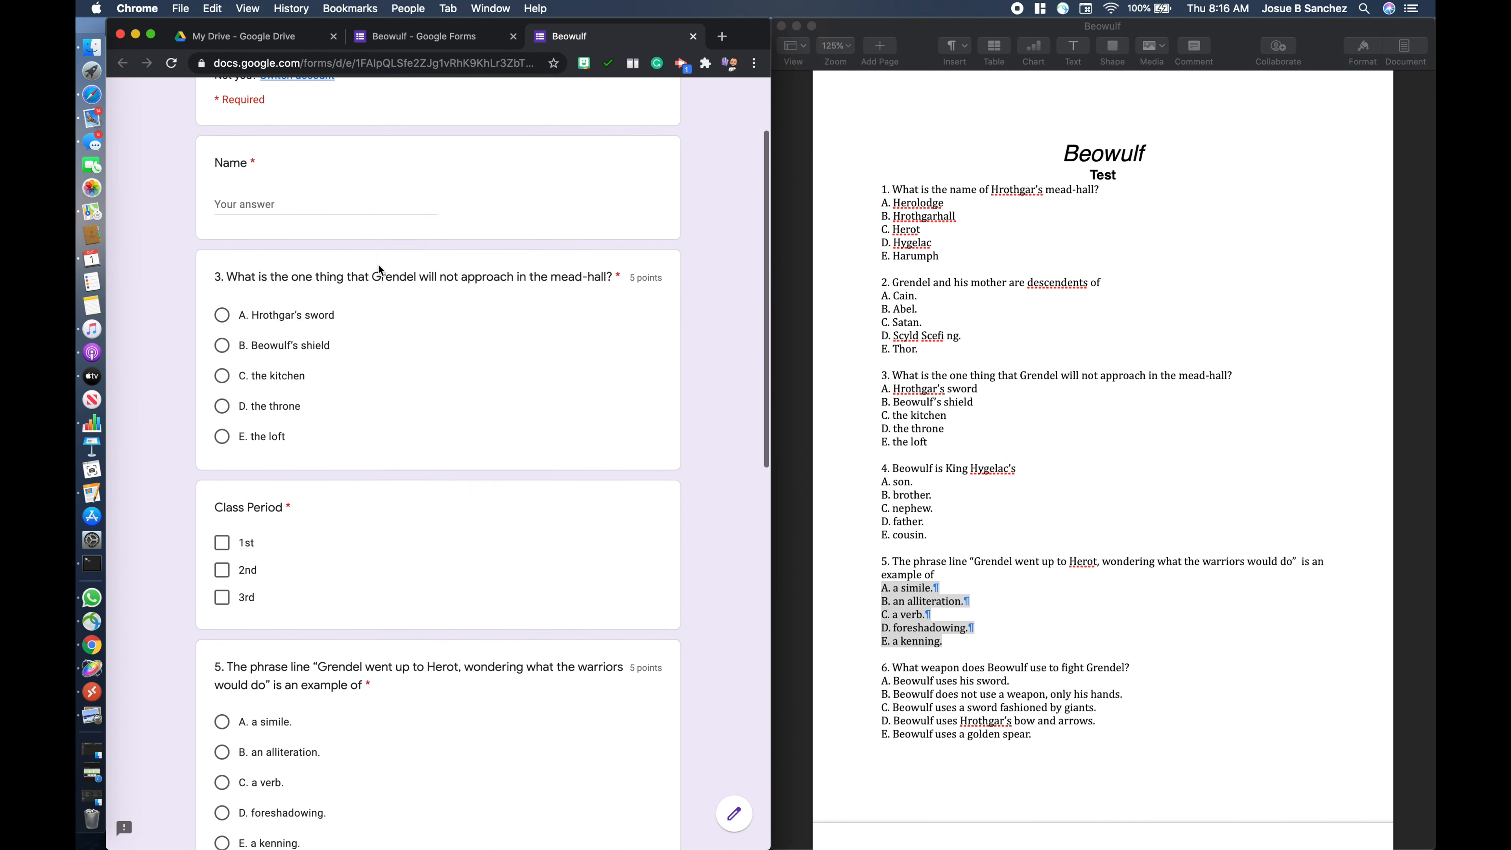
{"action": "scroll", "coordinate": [379, 269], "scroll_direction": "down", "scroll_amount": 9}
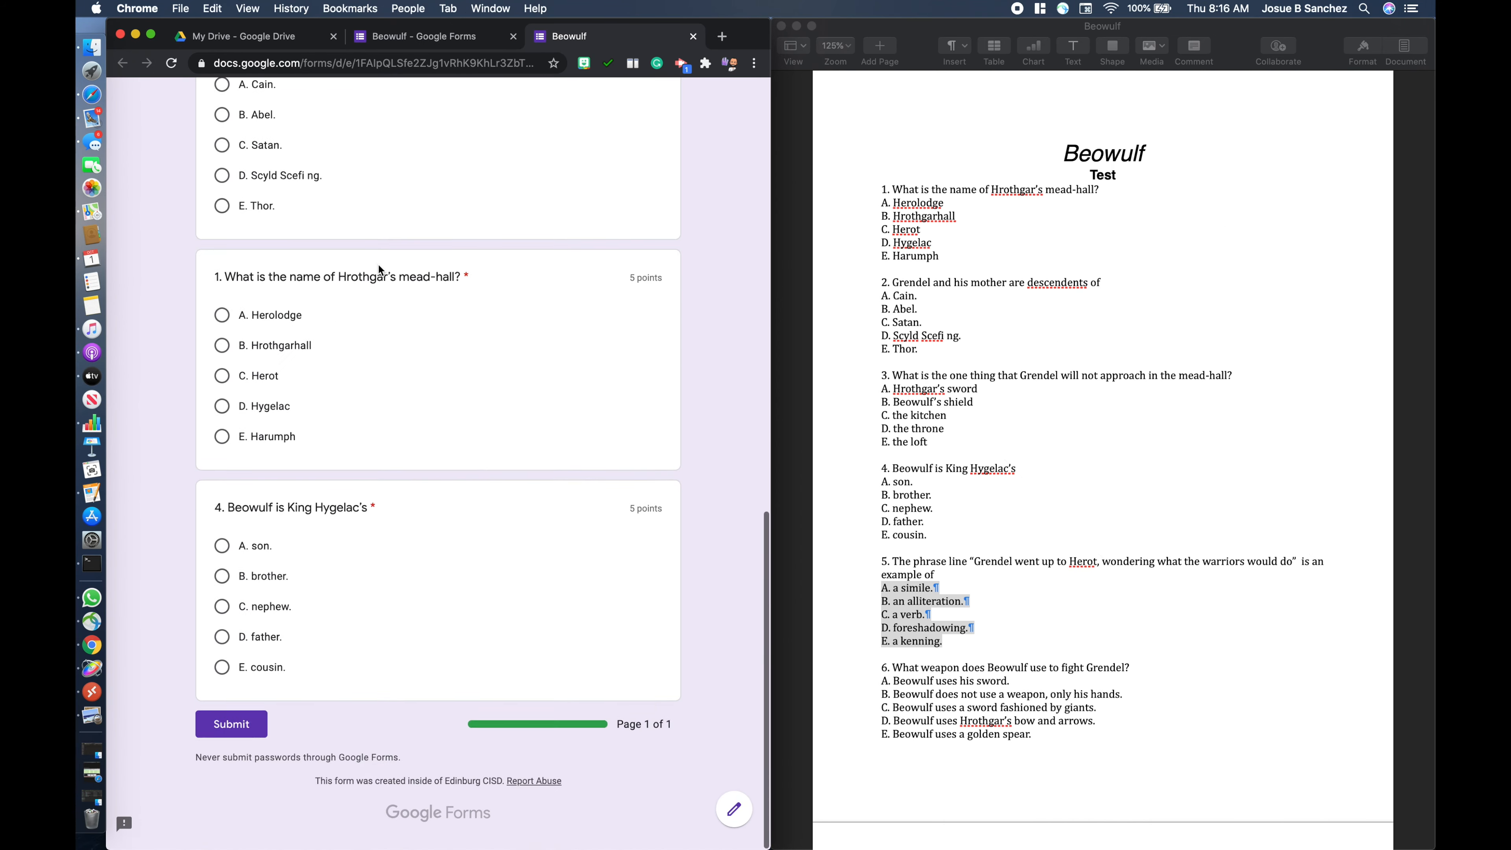
{"action": "scroll", "coordinate": [378, 264], "scroll_direction": "up", "scroll_amount": 16}
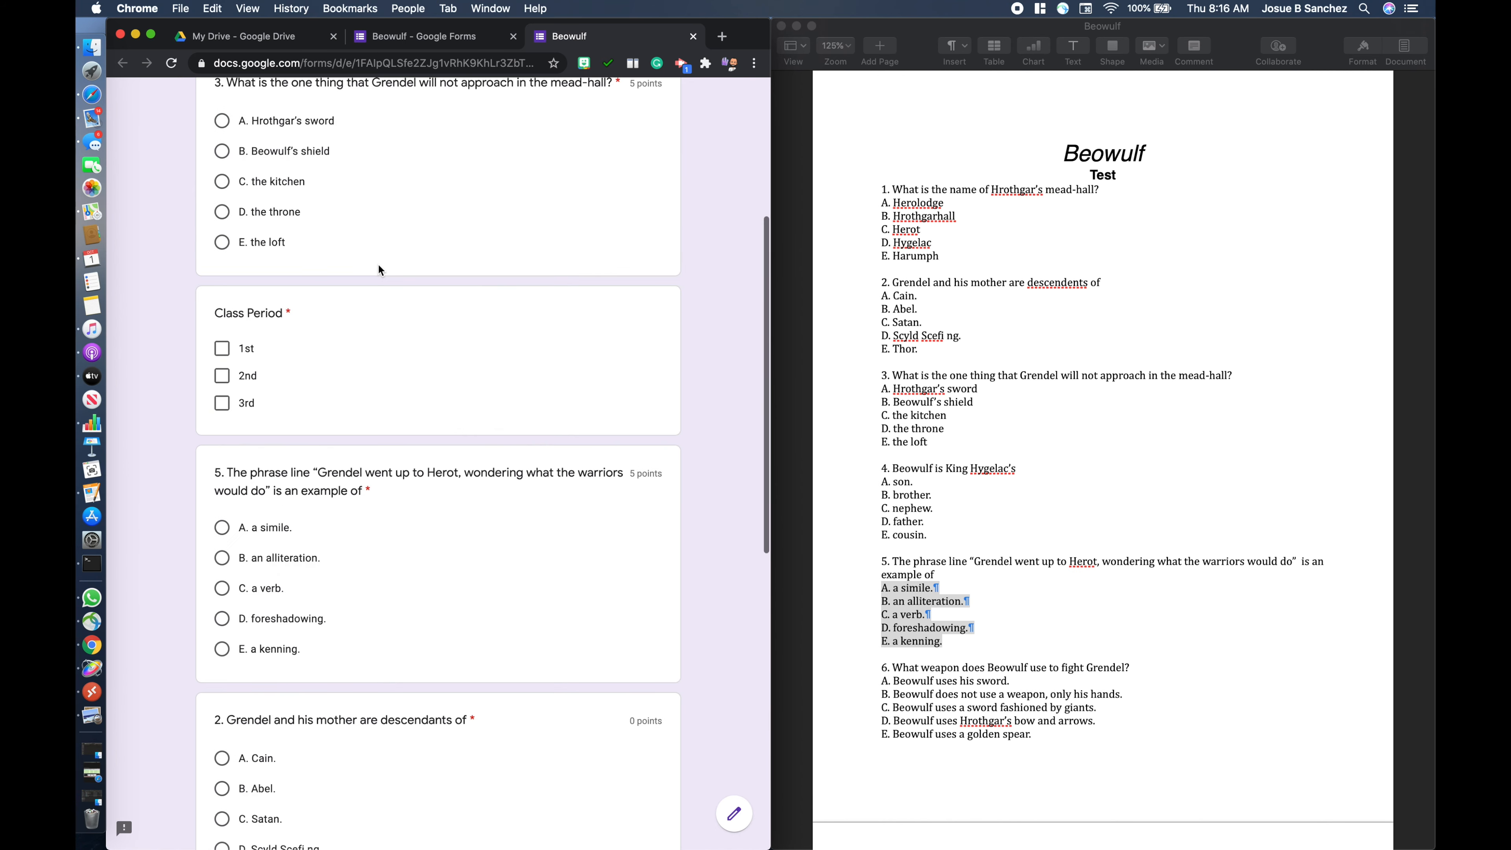
- In the preview, fill in the Name field, answer question 3 with "A. Hrothgar's sword" and choose 2nd as the class period
{"action": "left_click", "coordinate": [255, 315]}
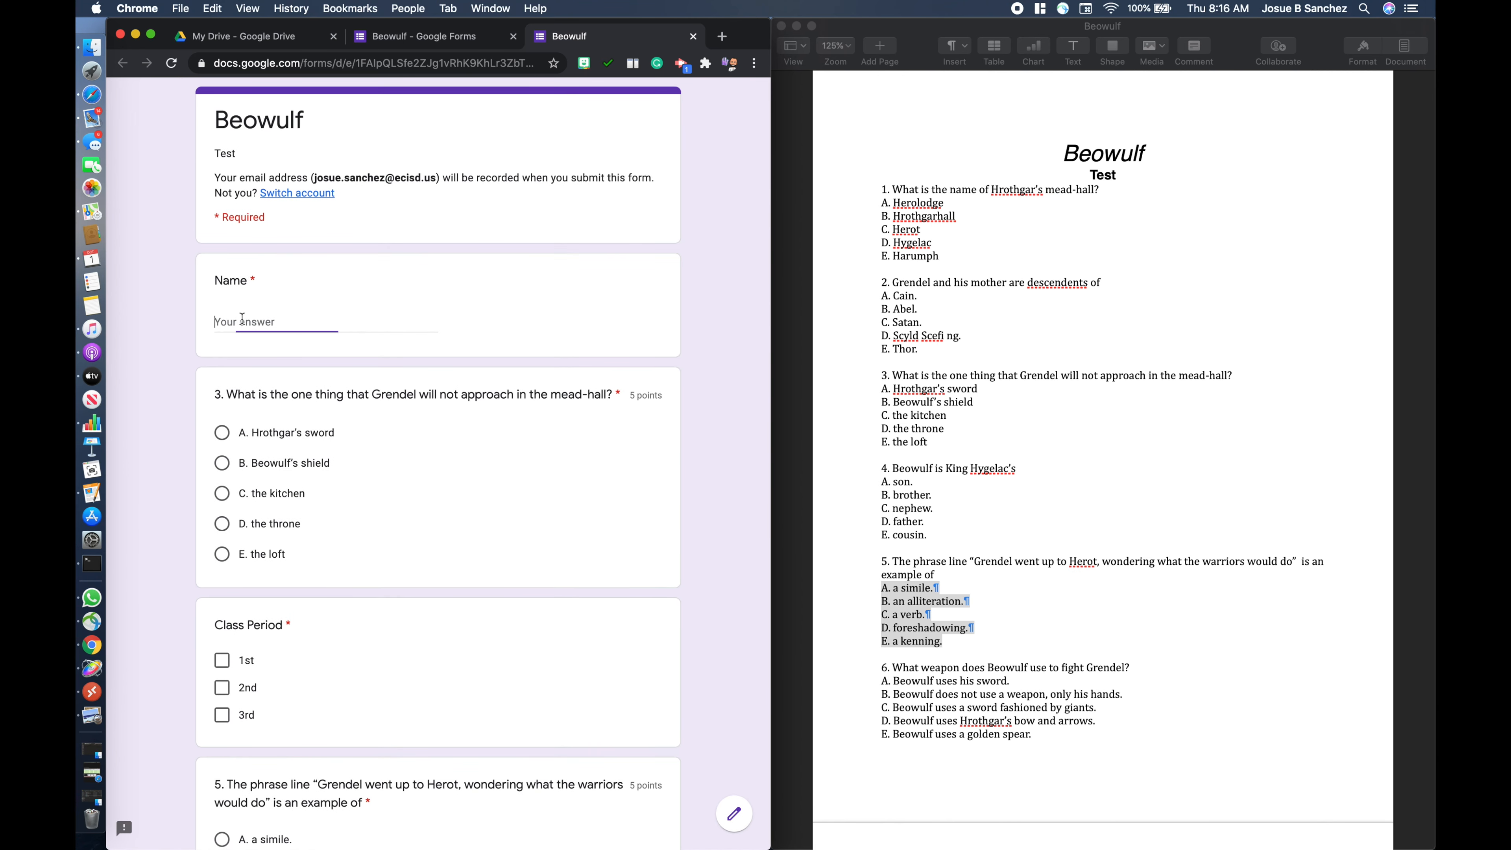
{"action": "type", "text": "JO"}
{"action": "key", "text": "Tab"}
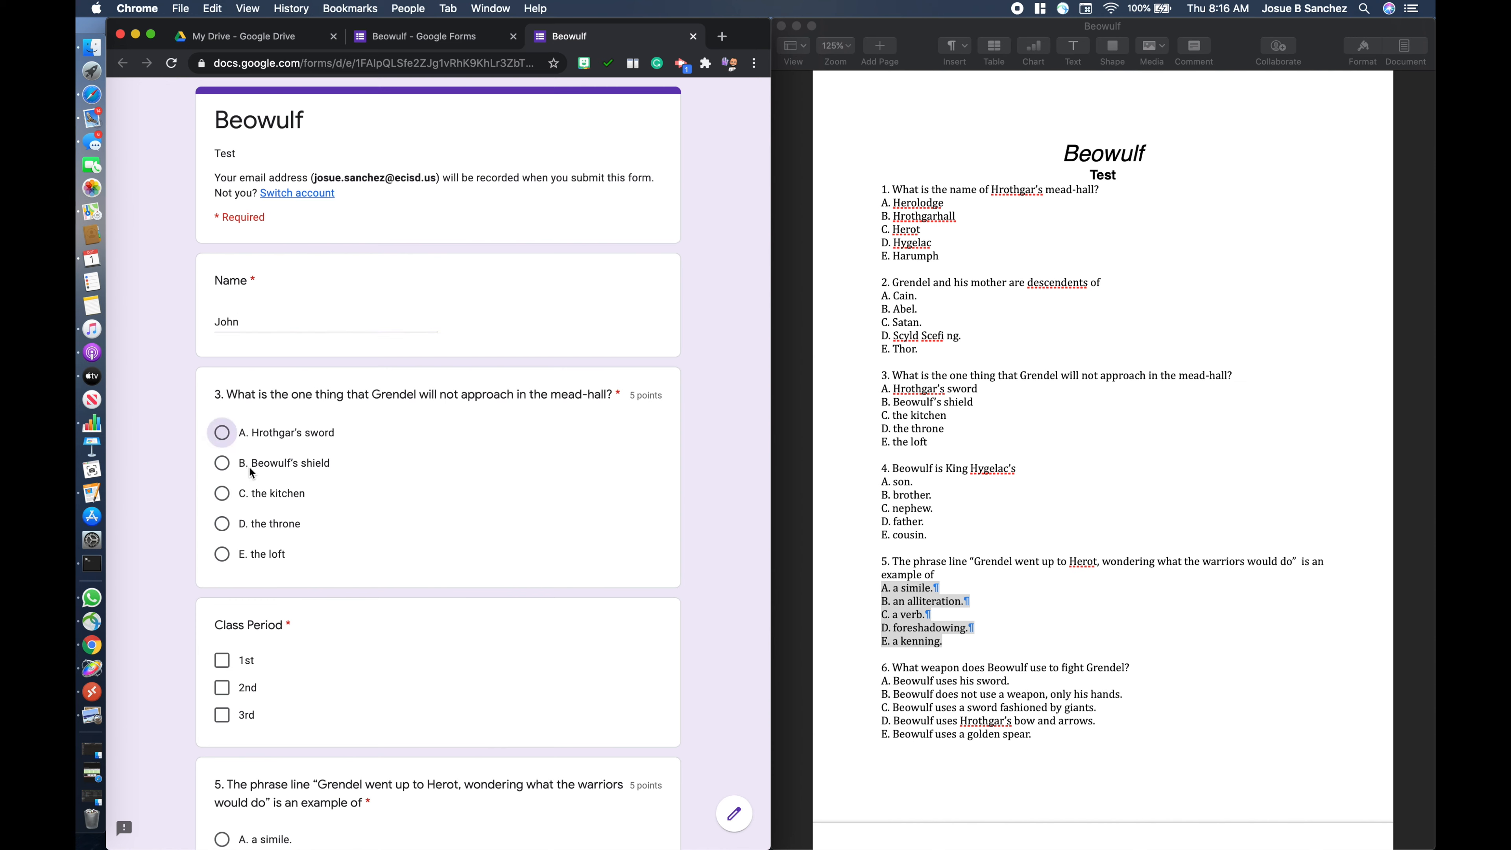
{"action": "key", "text": "space"}
{"action": "scroll", "coordinate": [240, 613], "scroll_direction": "down", "scroll_amount": 3}
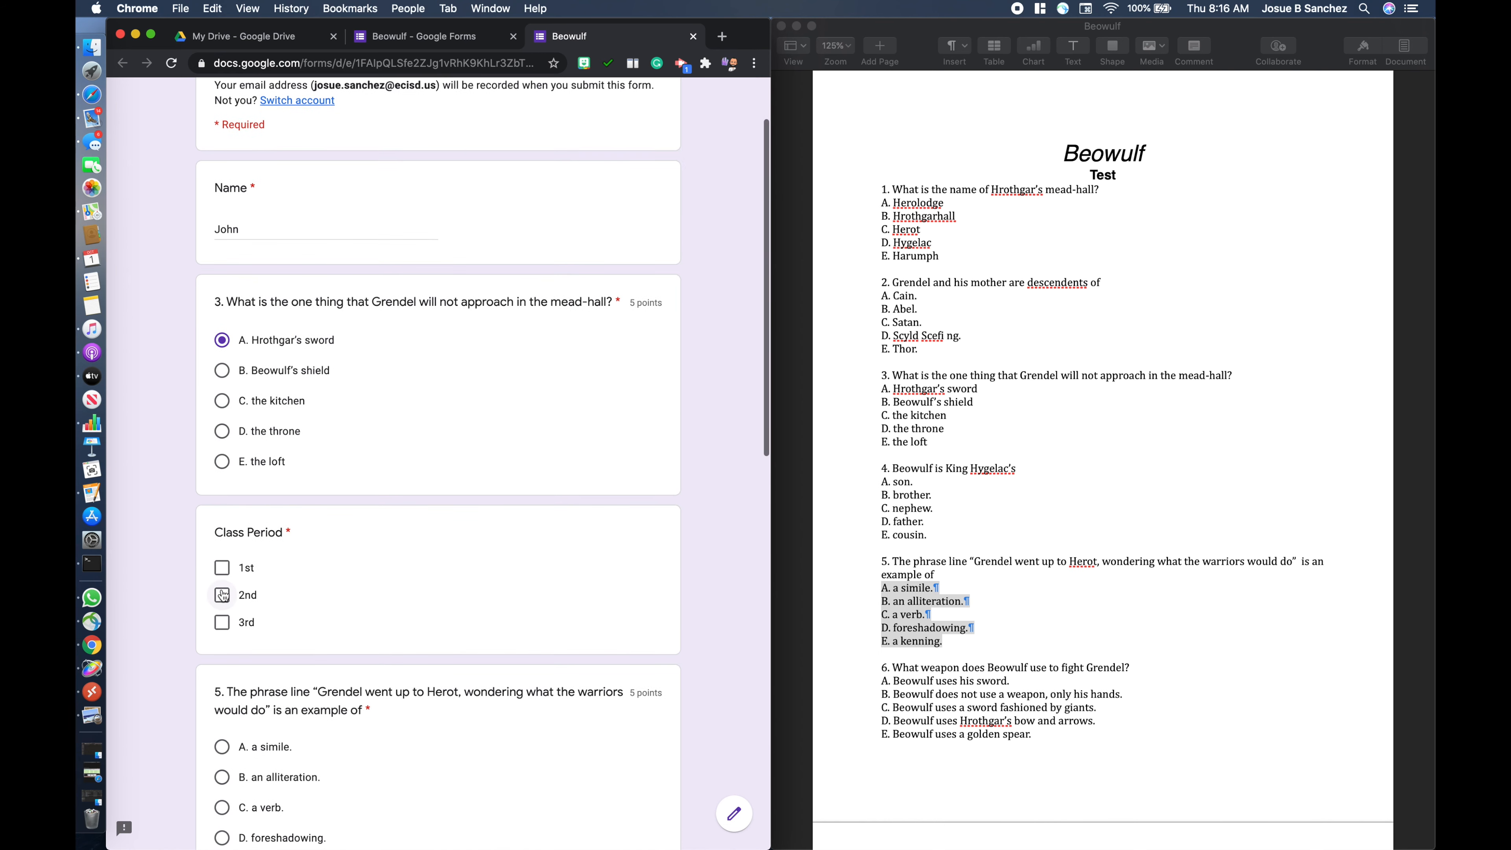
{"action": "left_click", "coordinate": [223, 595]}
{"action": "scroll", "coordinate": [250, 619], "scroll_direction": "down", "scroll_amount": 2}
{"action": "scroll", "coordinate": [274, 637], "scroll_direction": "up", "scroll_amount": 2}
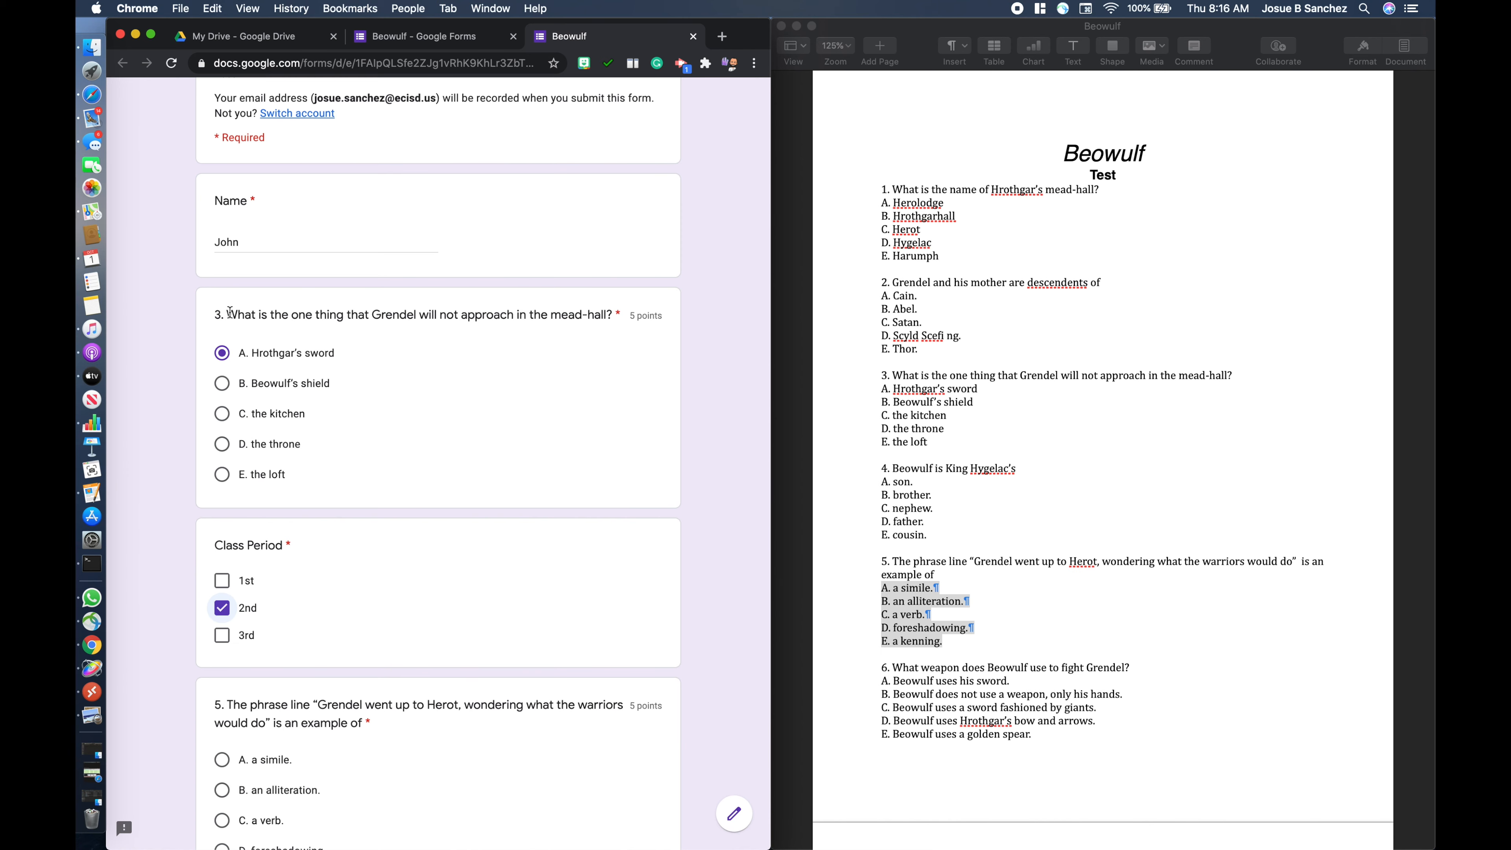
- Answer question 5 with "D. foreshadowing.", question 2 with "A. Cain.", question 1 with "A. Herolodge" and question 4 with "A. son."
{"action": "scroll", "coordinate": [287, 387], "scroll_direction": "down", "scroll_amount": 5}
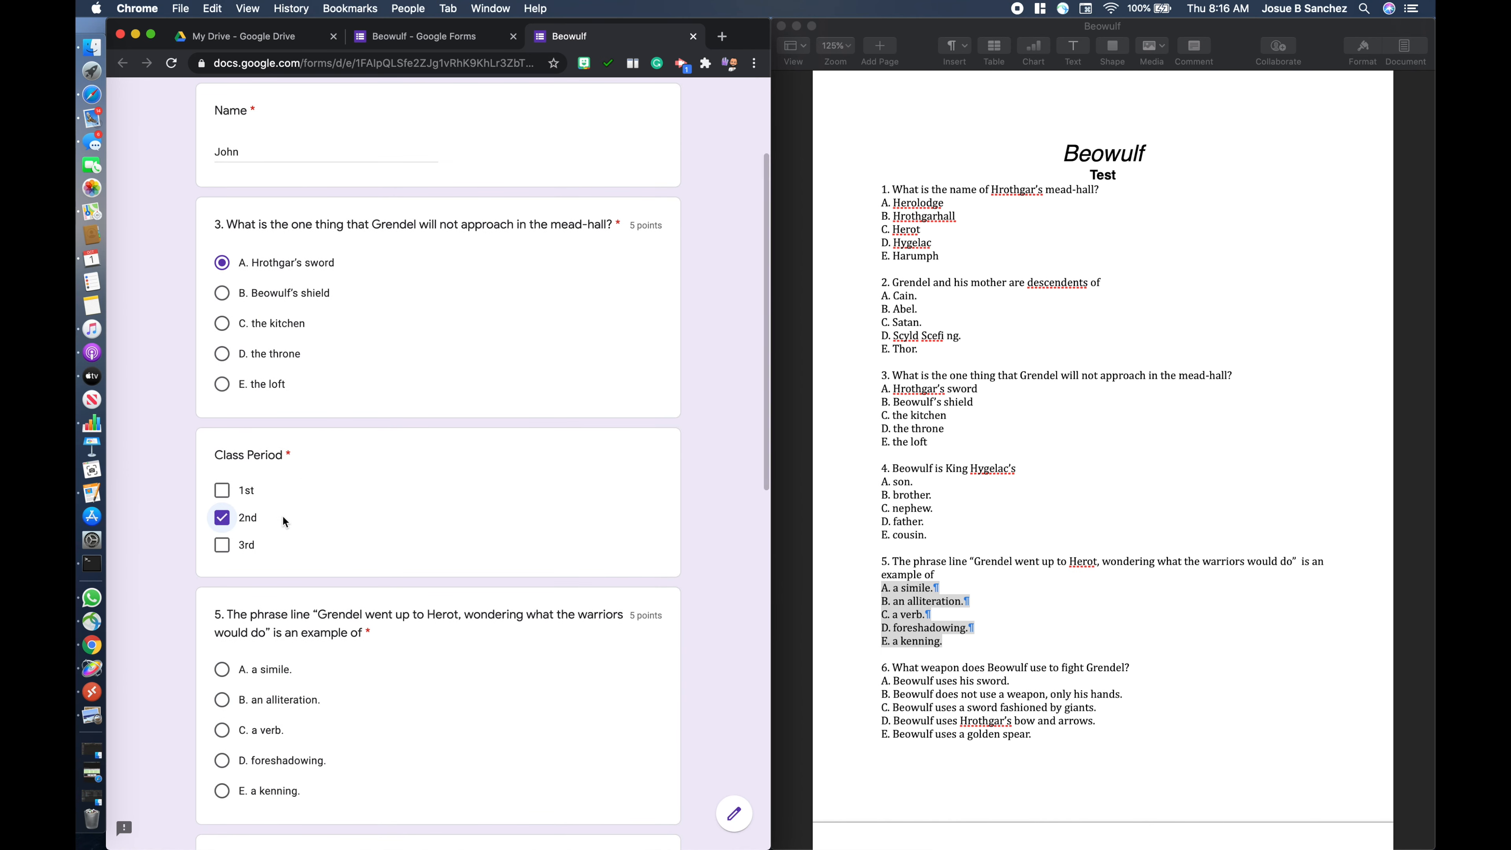
{"action": "scroll", "coordinate": [300, 572], "scroll_direction": "down", "scroll_amount": 2}
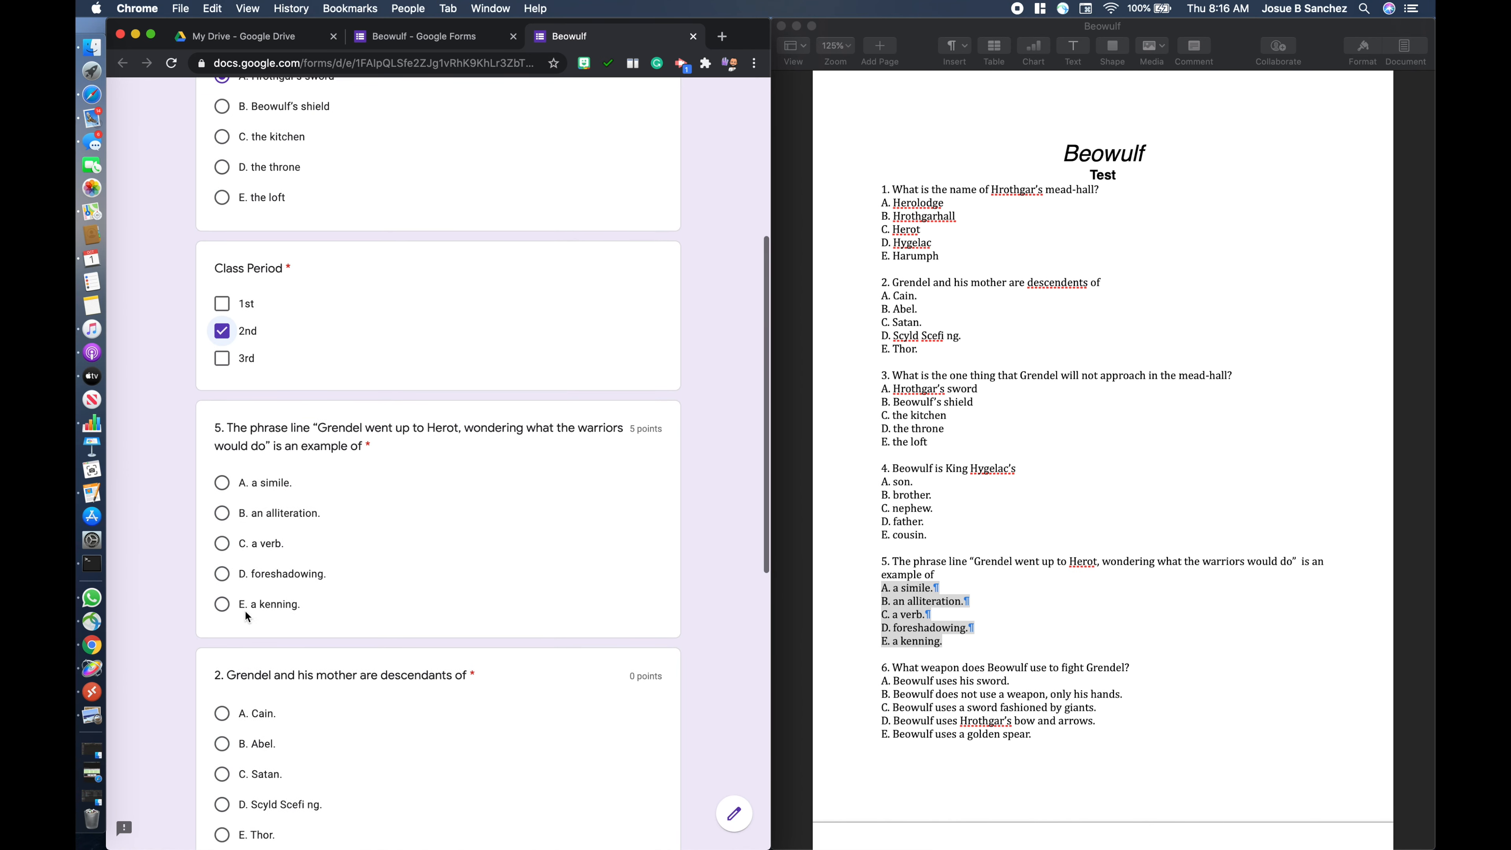
{"action": "left_click", "coordinate": [229, 575]}
{"action": "scroll", "coordinate": [226, 575], "scroll_direction": "down", "scroll_amount": 3}
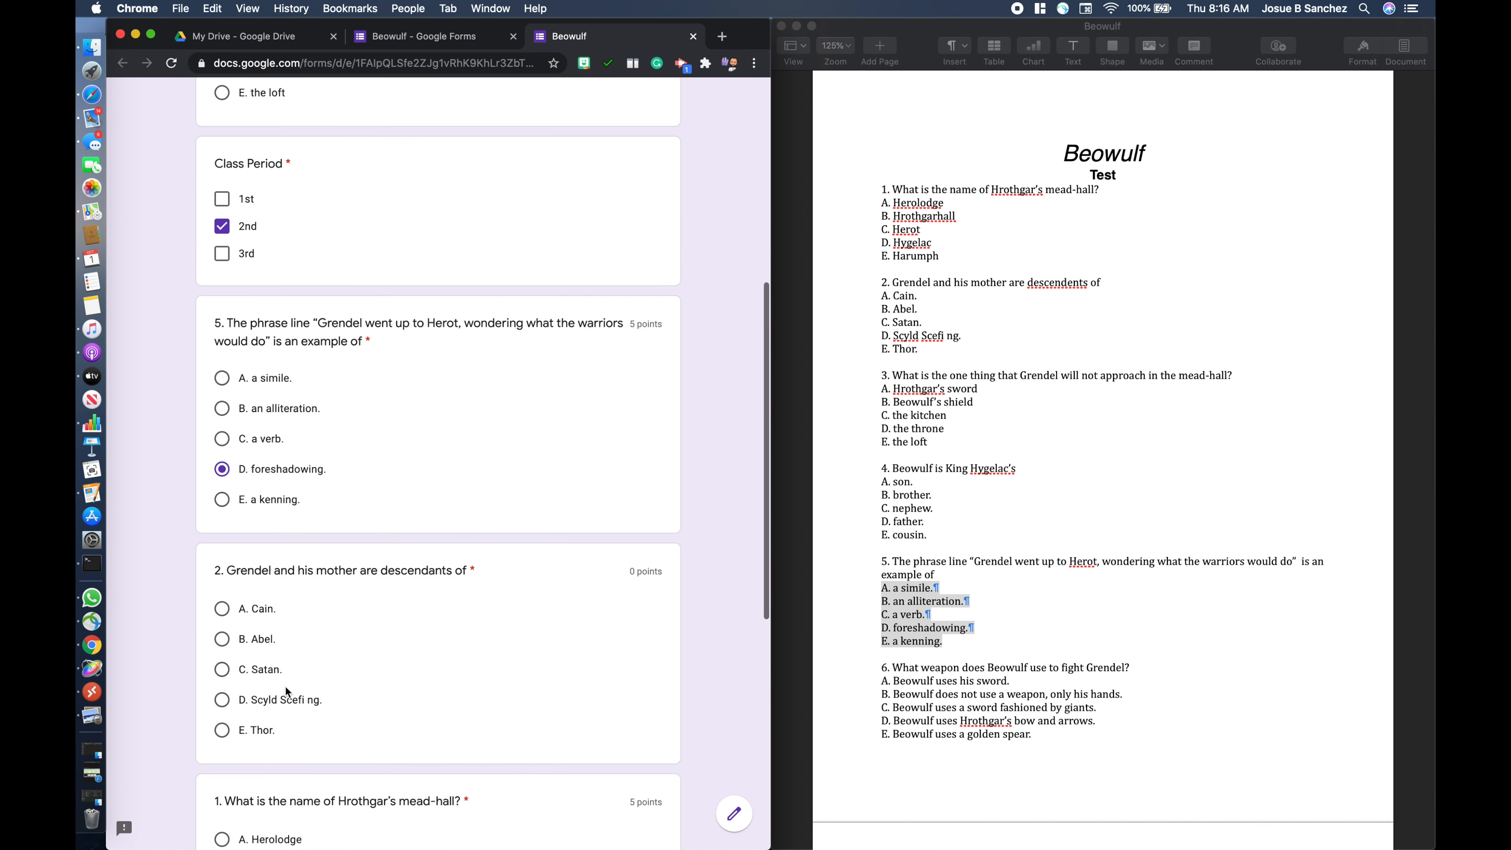
{"action": "left_click", "coordinate": [225, 614]}
{"action": "scroll", "coordinate": [273, 649], "scroll_direction": "down", "scroll_amount": 4}
{"action": "left_click", "coordinate": [224, 689]}
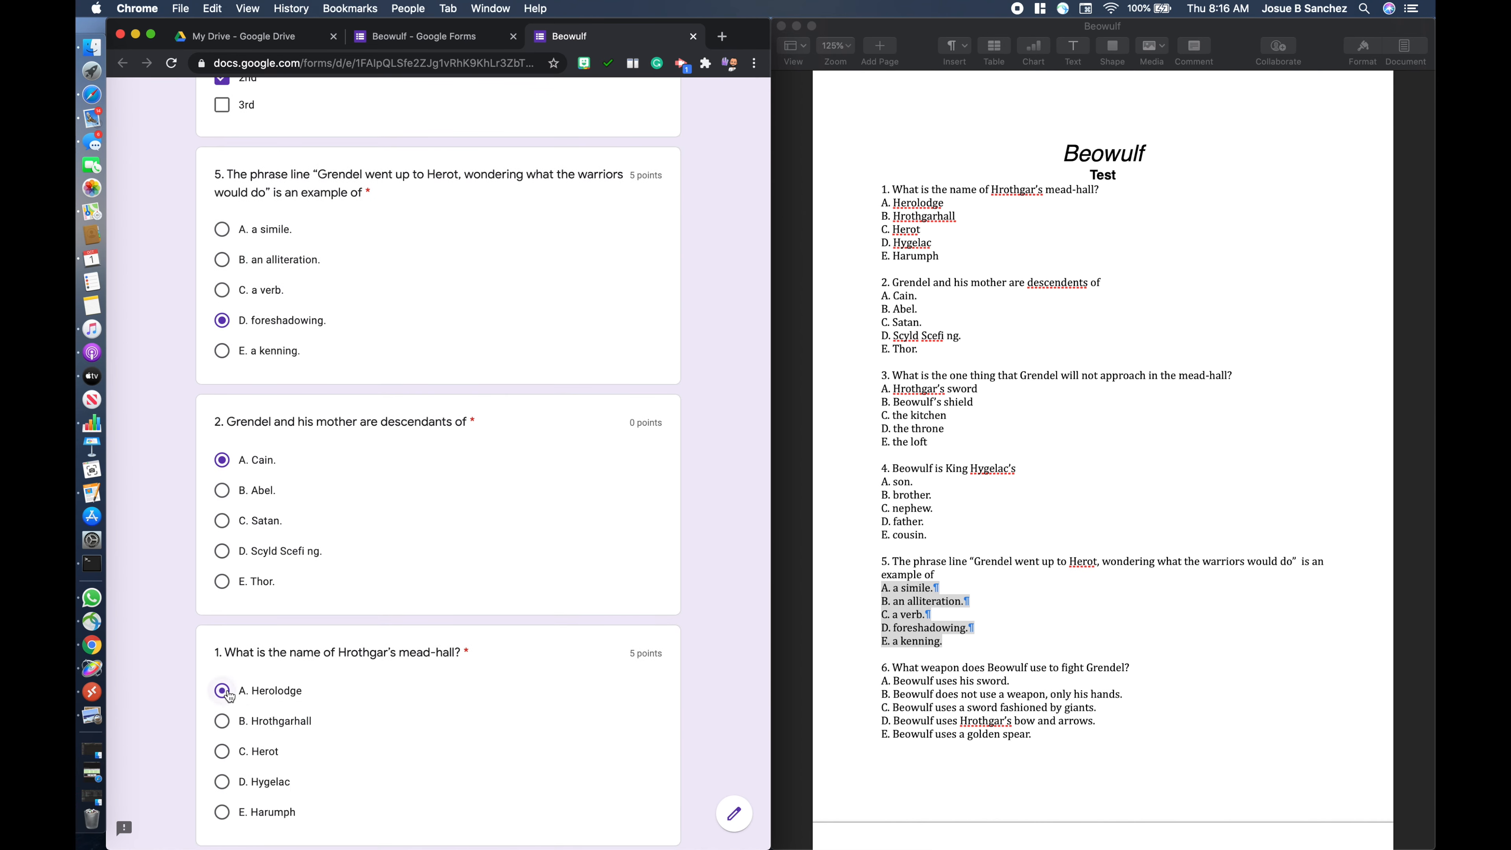
{"action": "scroll", "coordinate": [226, 684], "scroll_direction": "down", "scroll_amount": 7}
{"action": "left_click", "coordinate": [231, 655]}
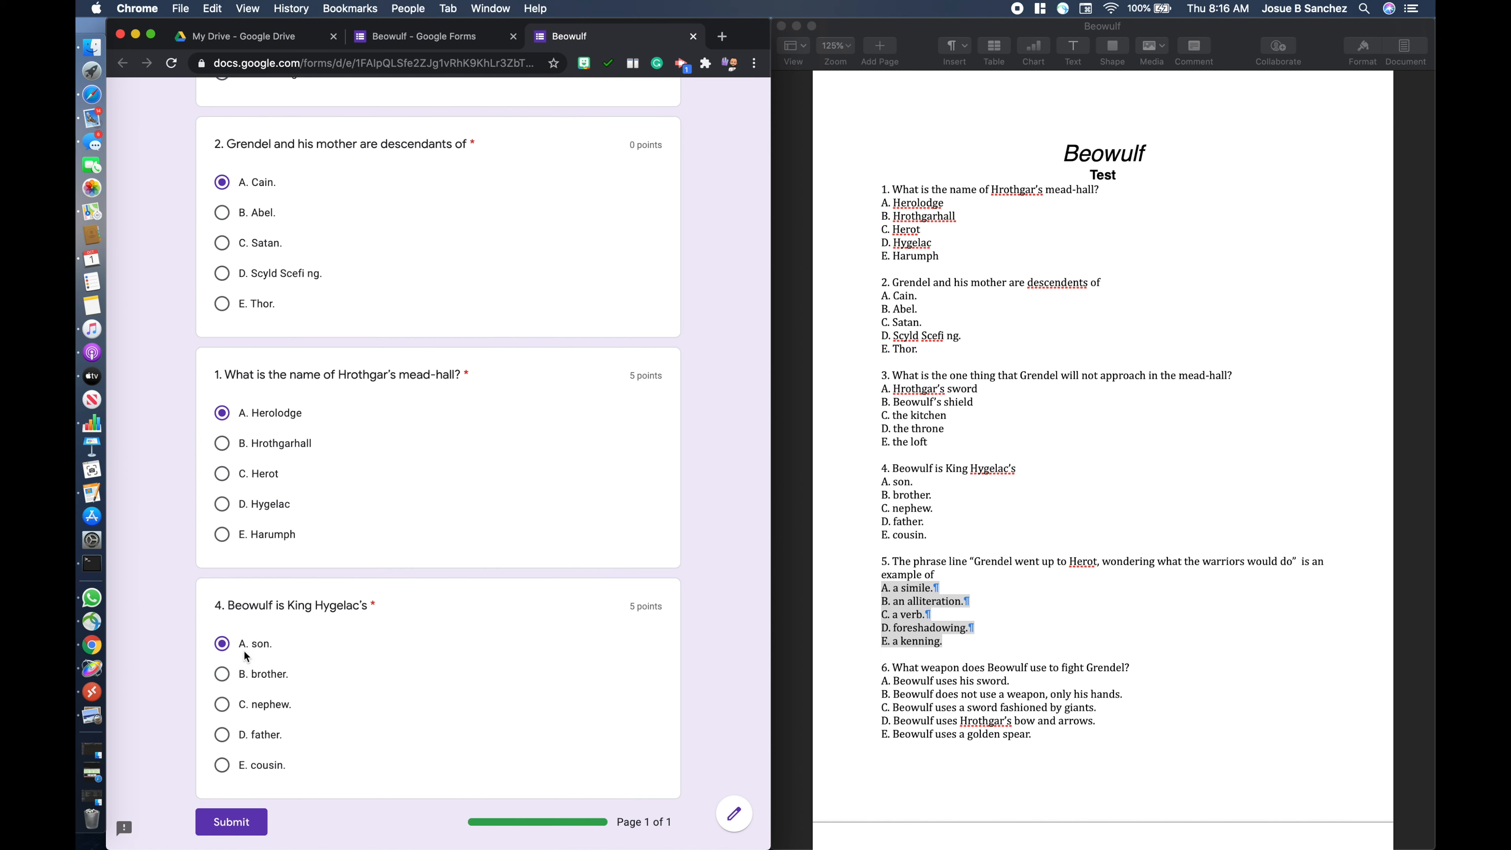
{"action": "scroll", "coordinate": [384, 654], "scroll_direction": "down", "scroll_amount": 3}
{"action": "scroll", "coordinate": [470, 493], "scroll_direction": "up", "scroll_amount": 20}
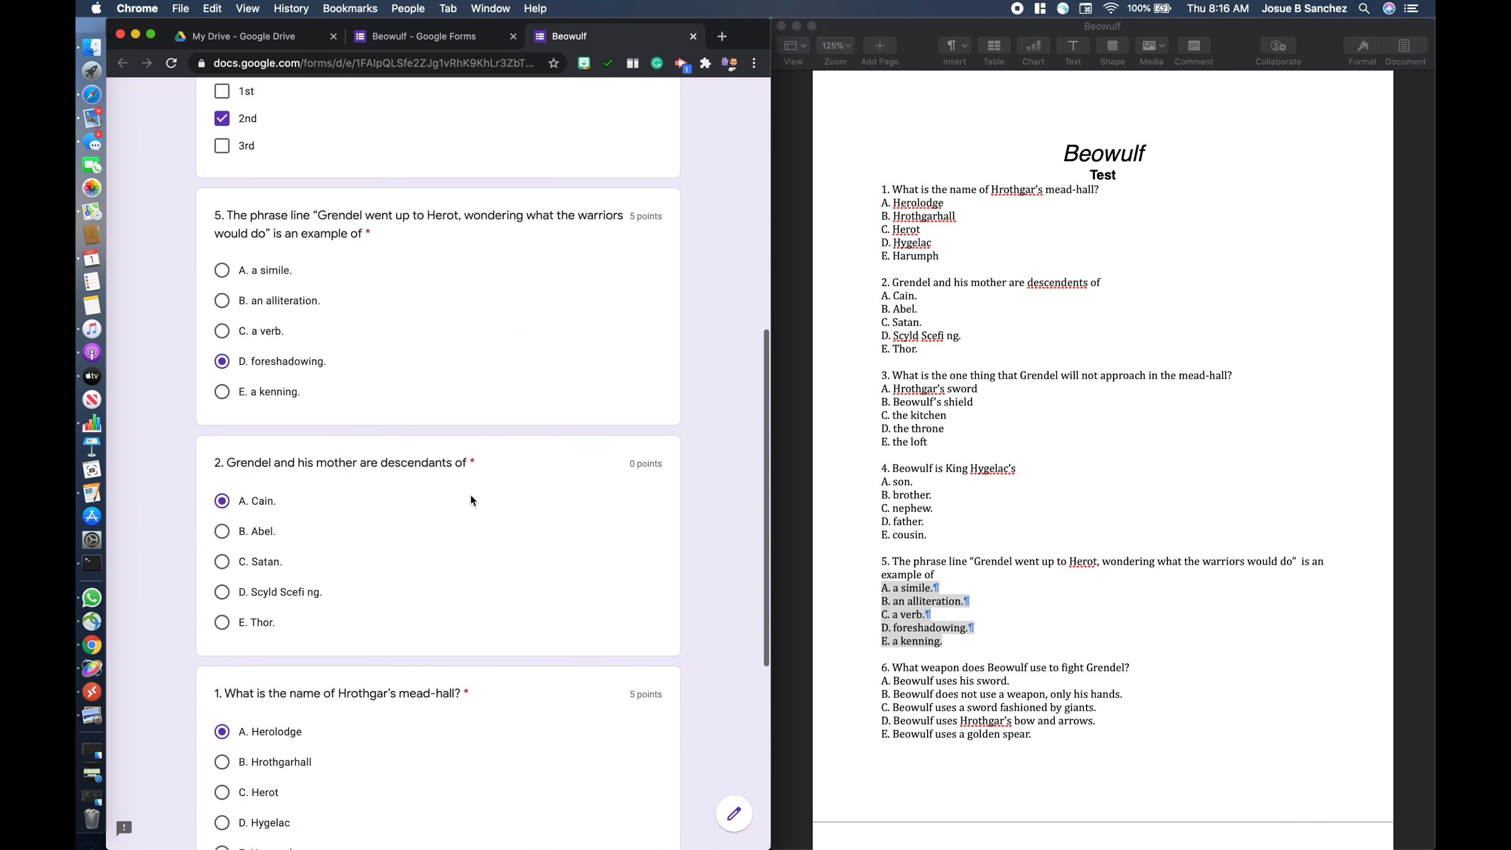
- Return to the form editor and check the responses and the General and Presentation settings, closing the settings without saving
{"action": "left_click", "coordinate": [460, 36]}
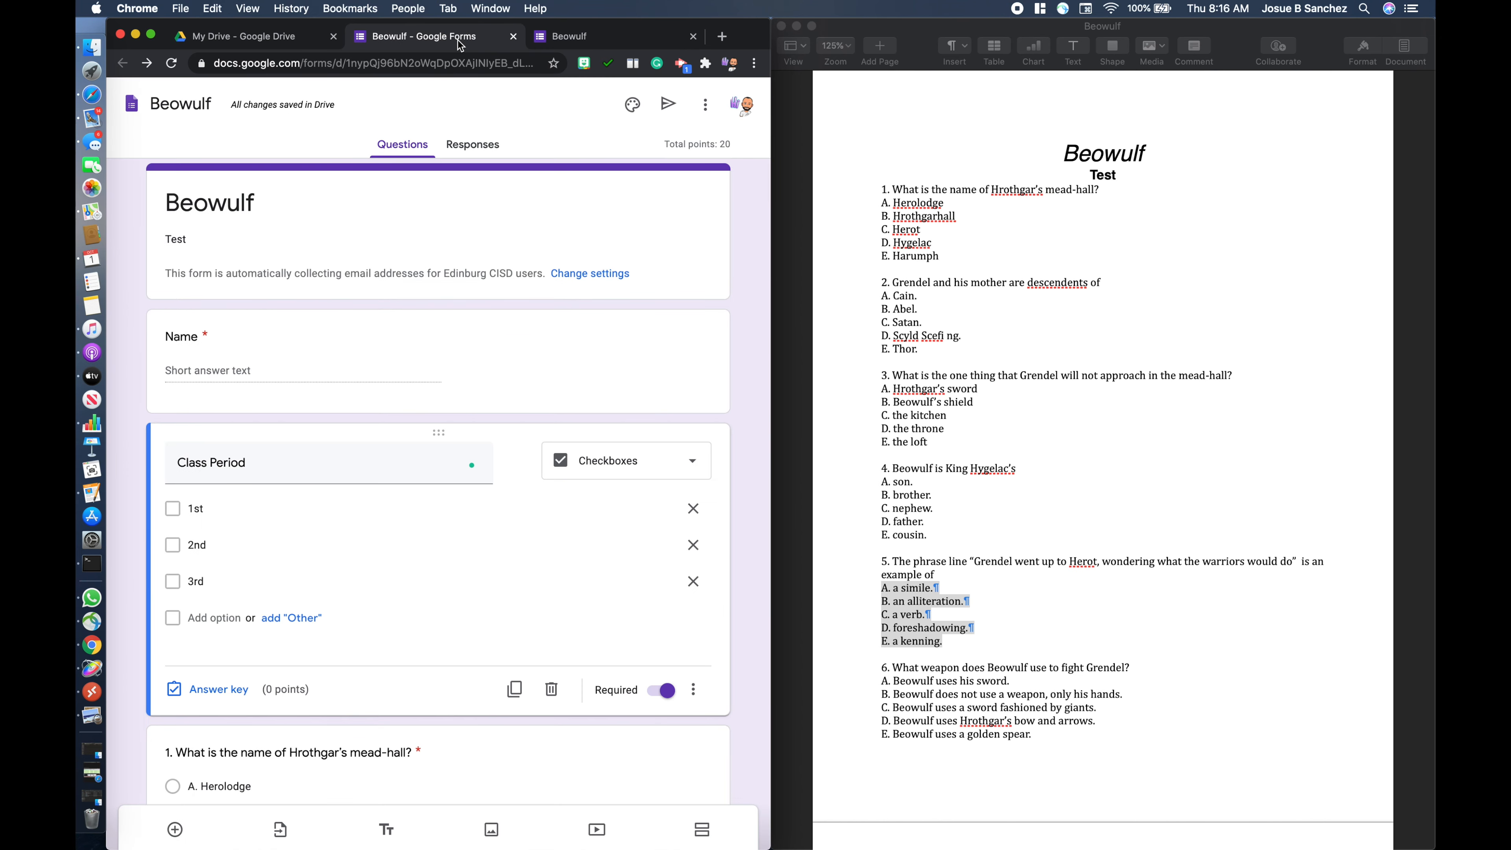
{"action": "left_click", "coordinate": [473, 145]}
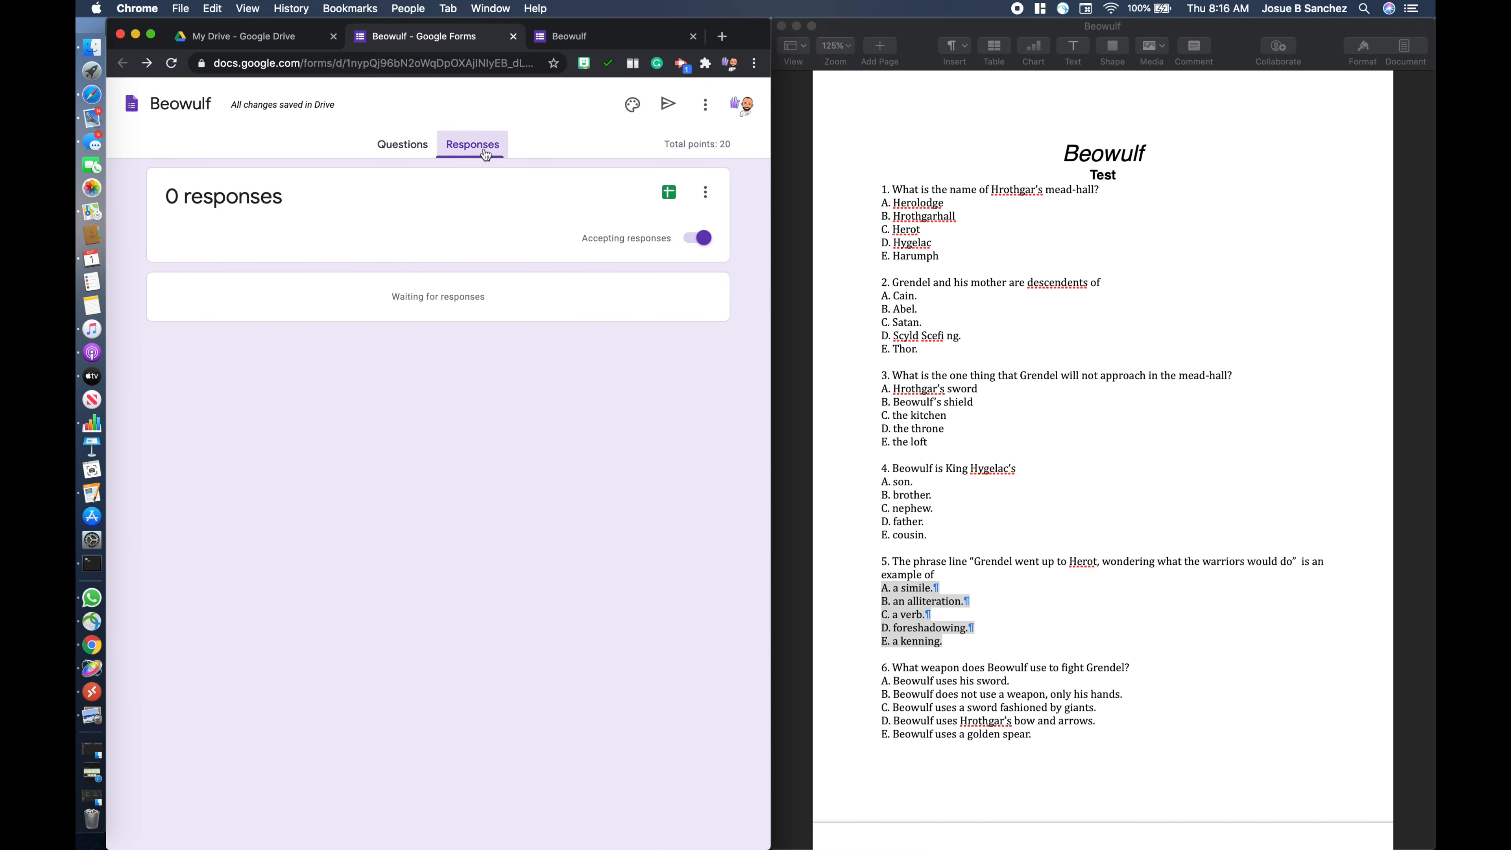
{"action": "left_click", "coordinate": [705, 104]}
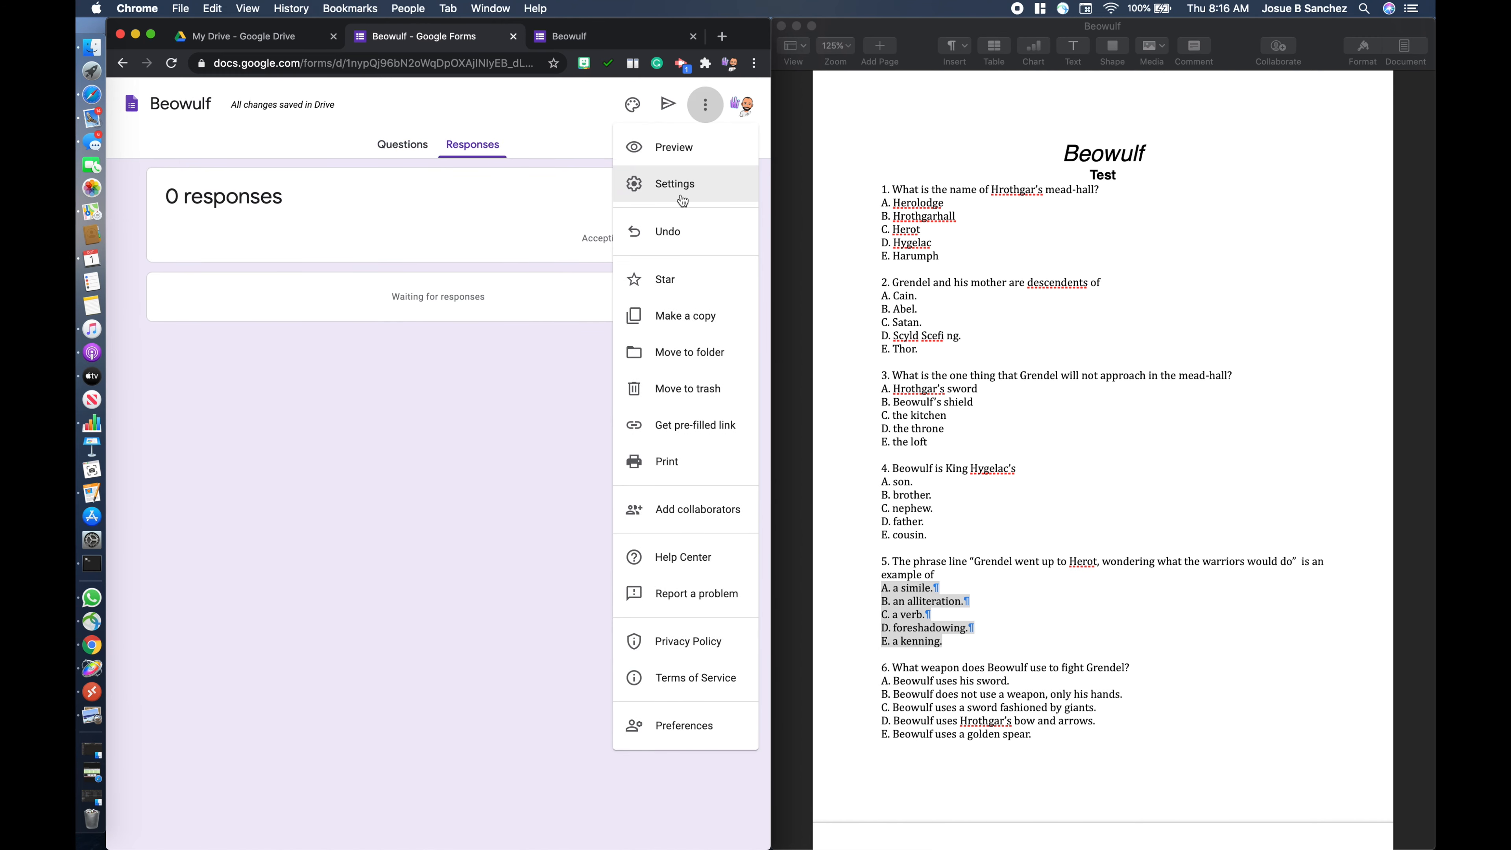
{"action": "left_click", "coordinate": [681, 194]}
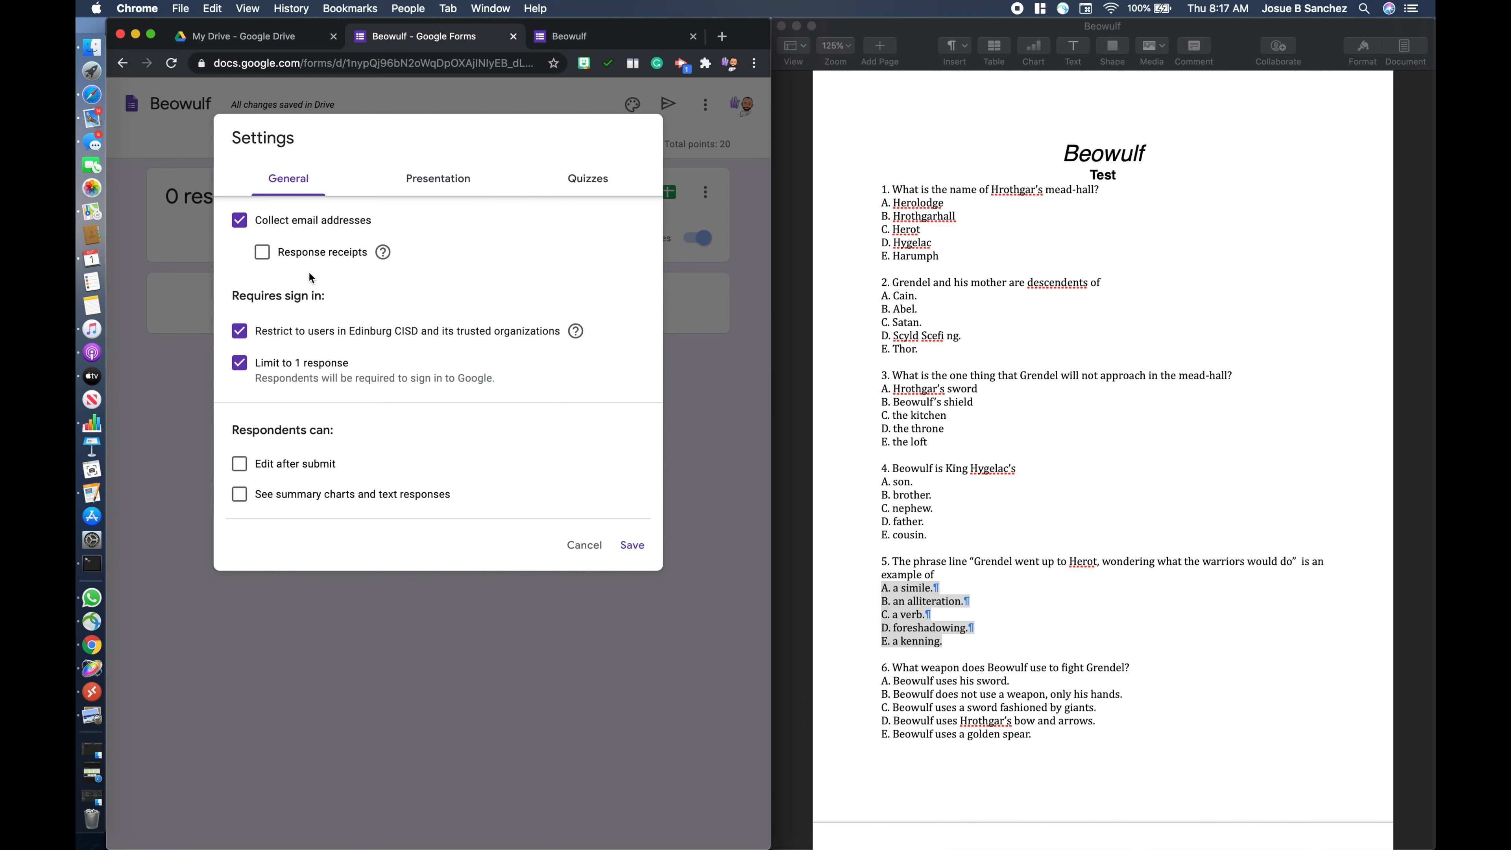
{"action": "left_click", "coordinate": [419, 179]}
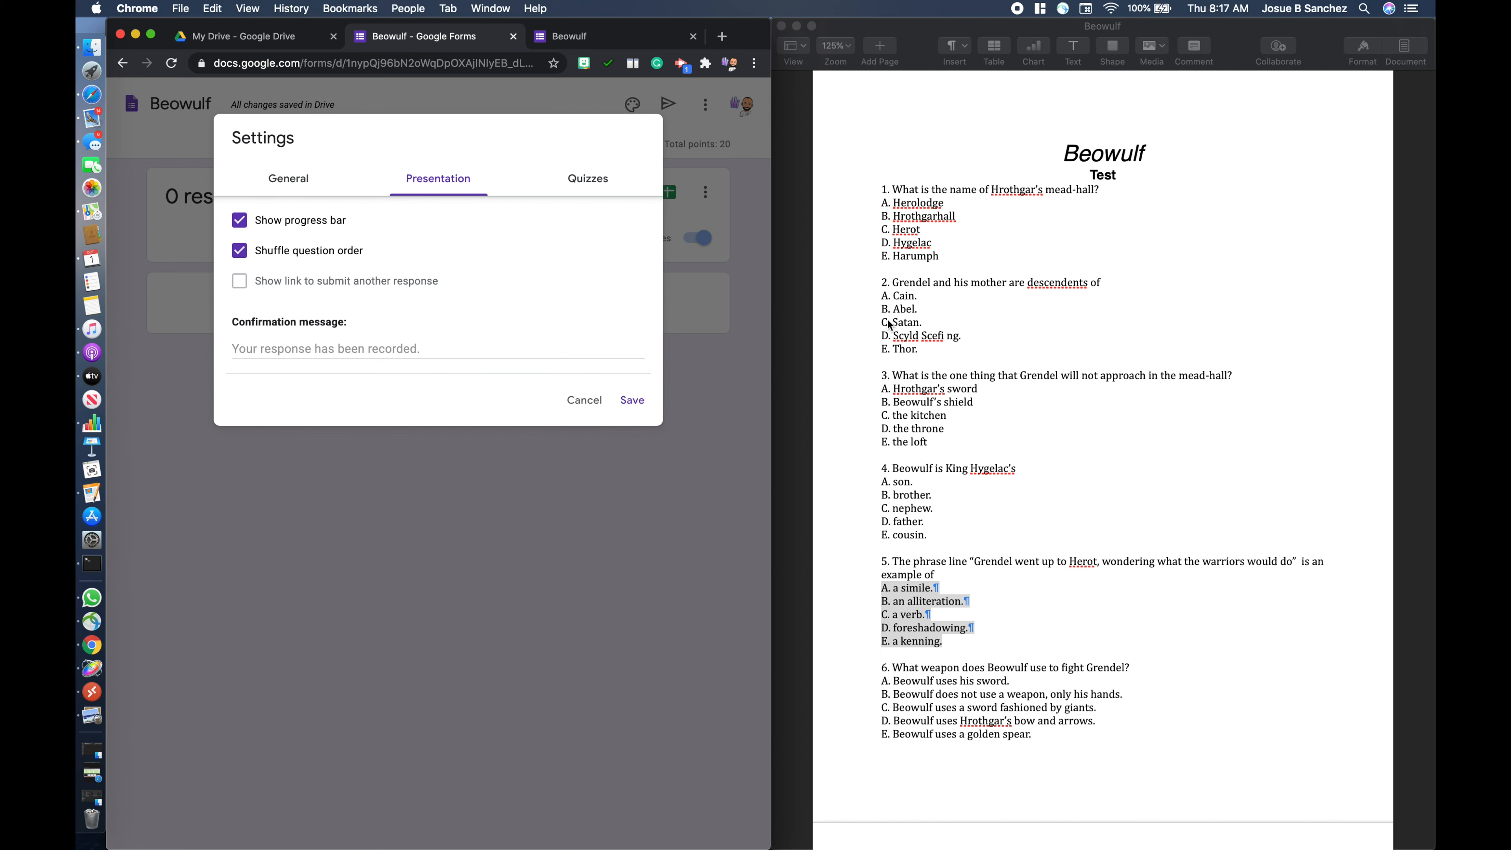
{"action": "left_click", "coordinate": [576, 403]}
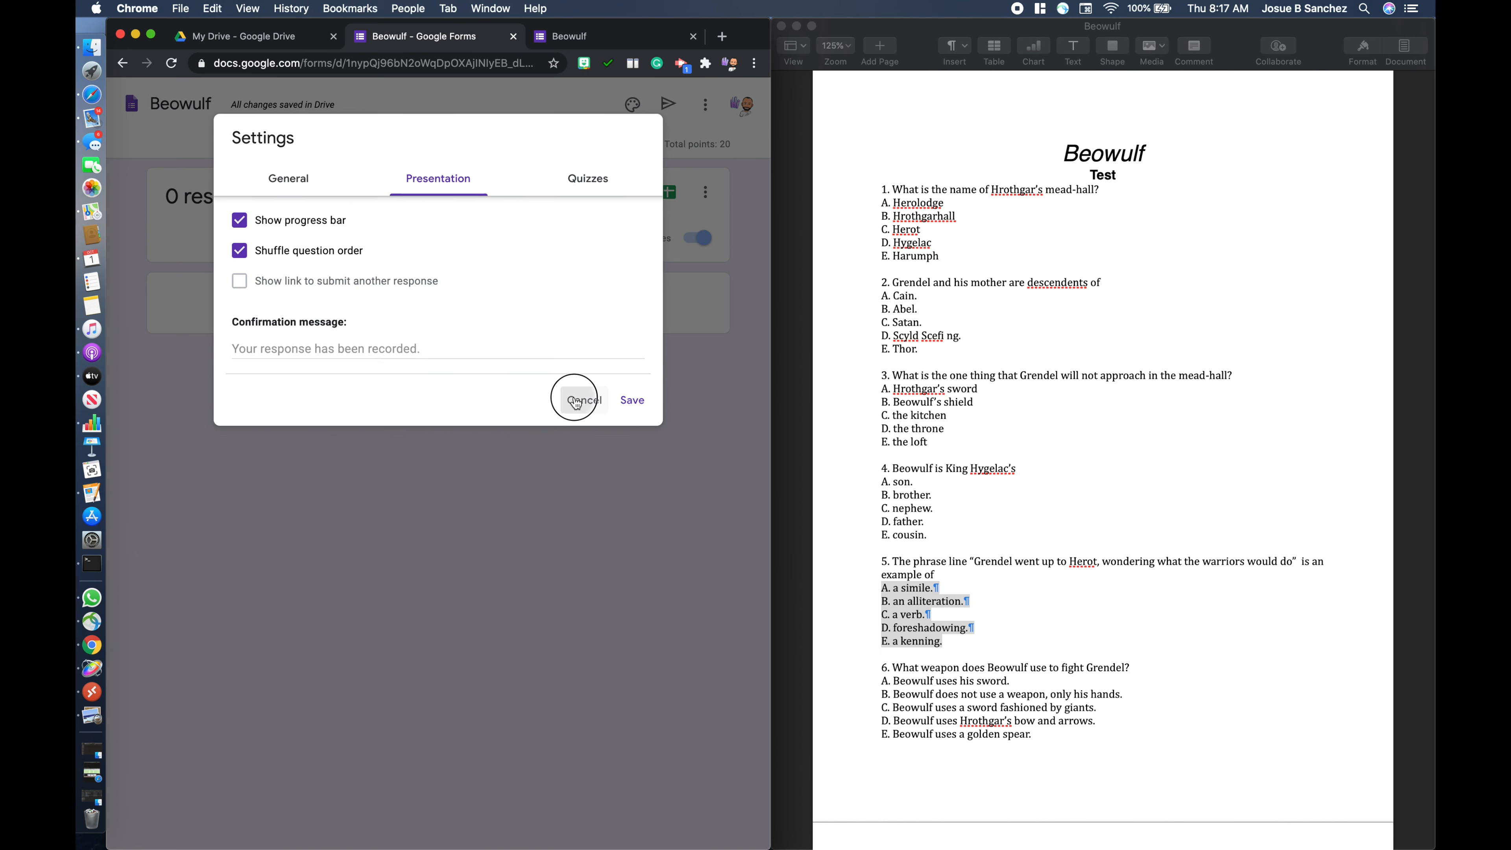
- Remove the number "1." from the title of the question "What is the name of Hrothgar's mead-hall?"
{"action": "left_click", "coordinate": [404, 148]}
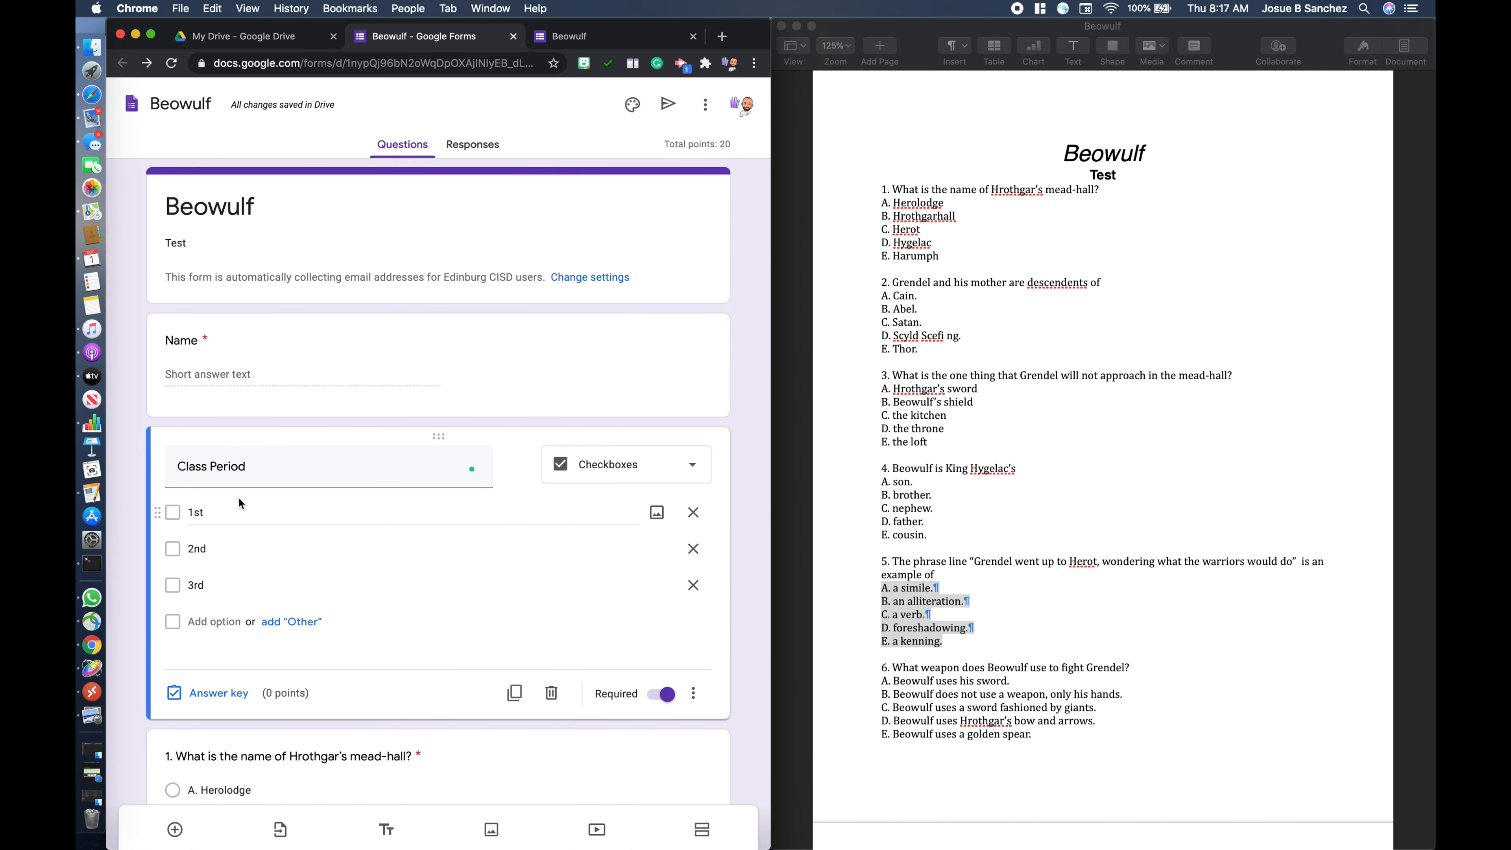
{"action": "scroll", "coordinate": [239, 496], "scroll_direction": "down", "scroll_amount": 2}
{"action": "left_click", "coordinate": [176, 607]}
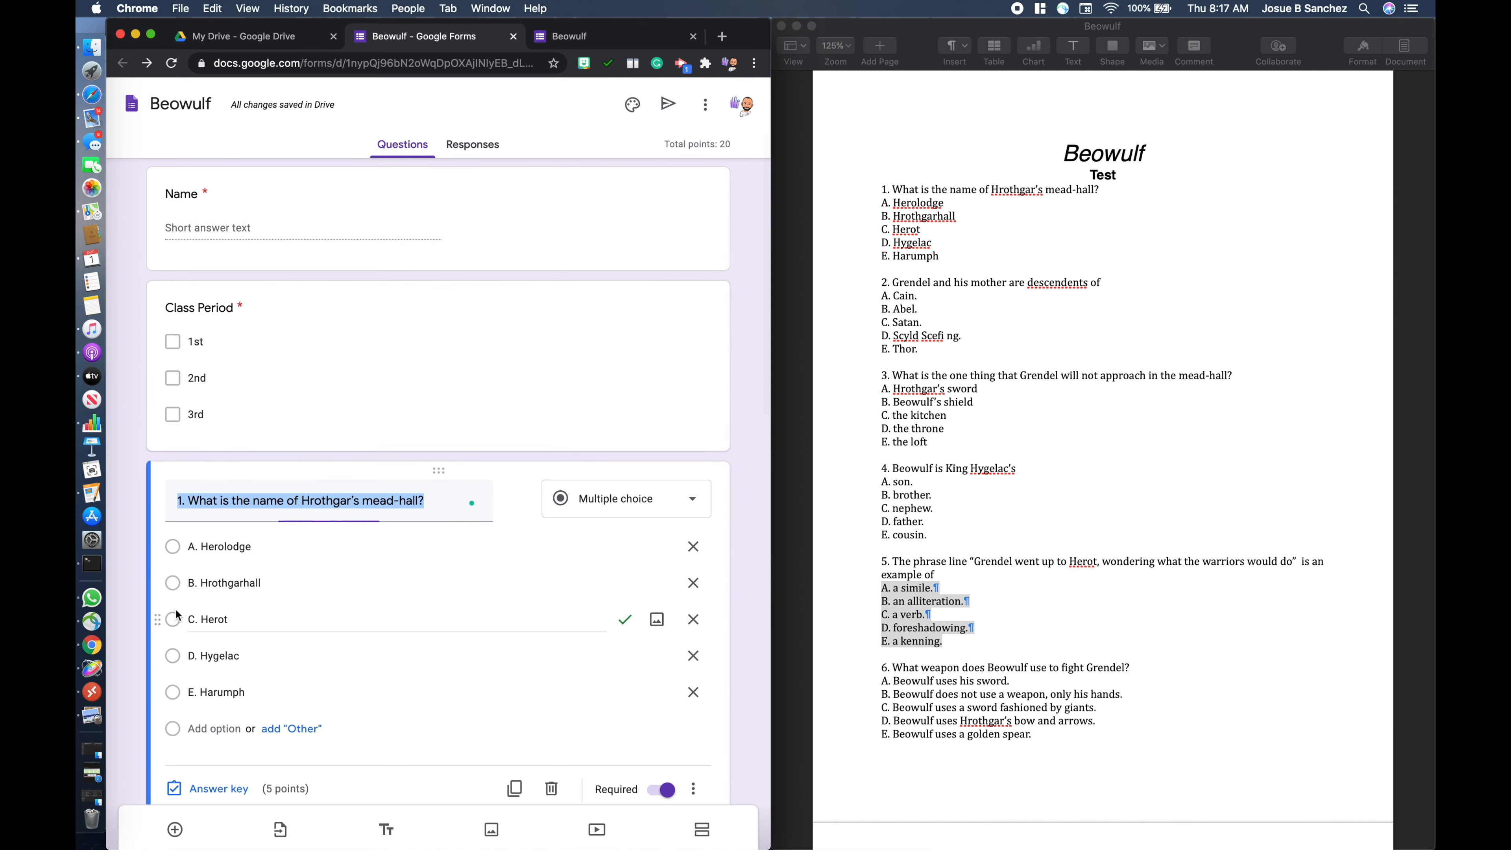
{"action": "left_click", "coordinate": [185, 506]}
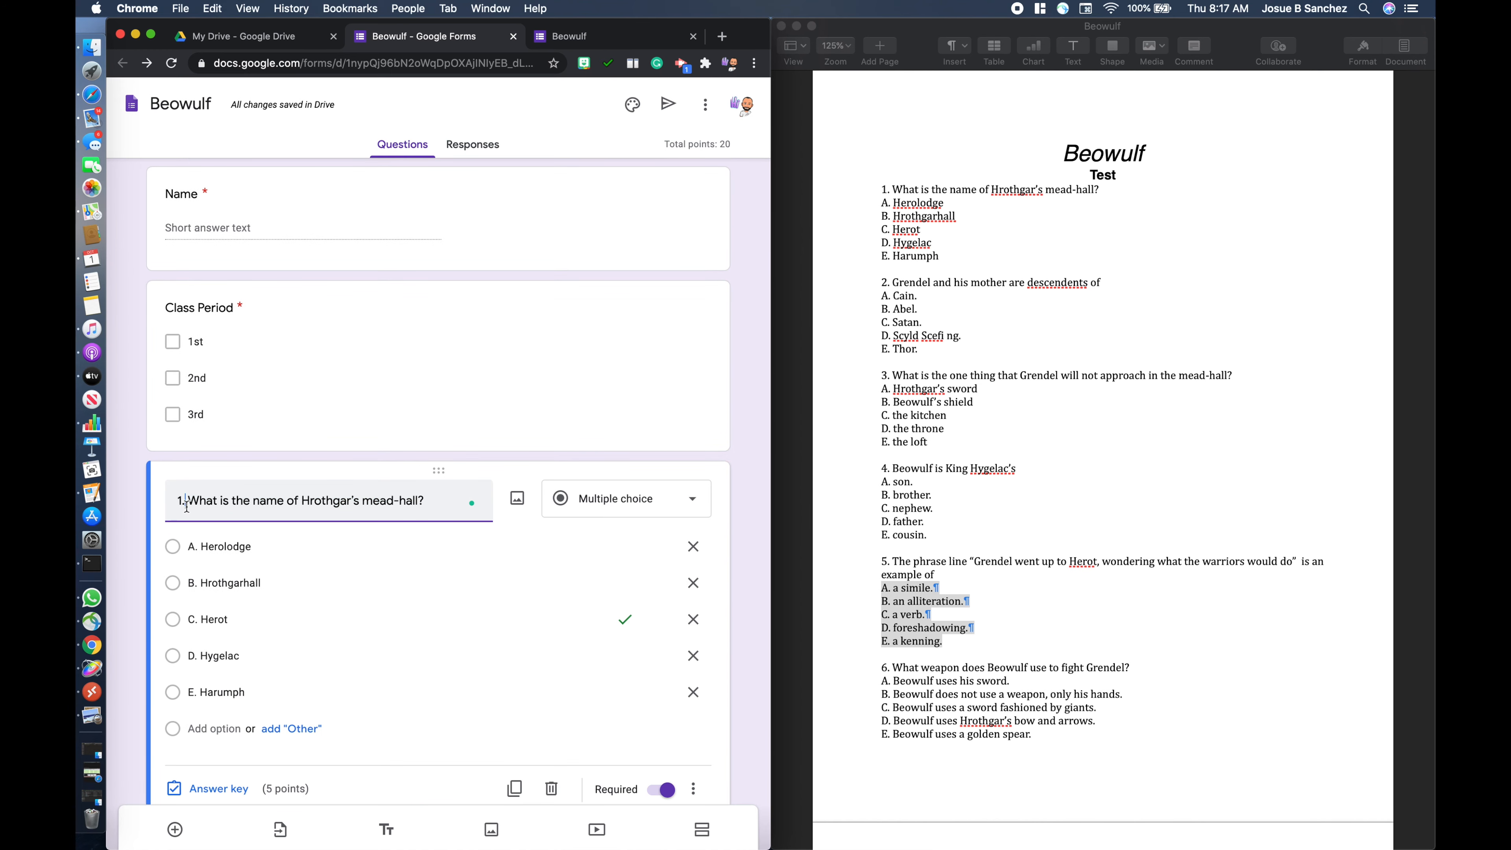
{"action": "key", "text": "BackSpace"}
{"action": "key", "text": "BackSpace"}
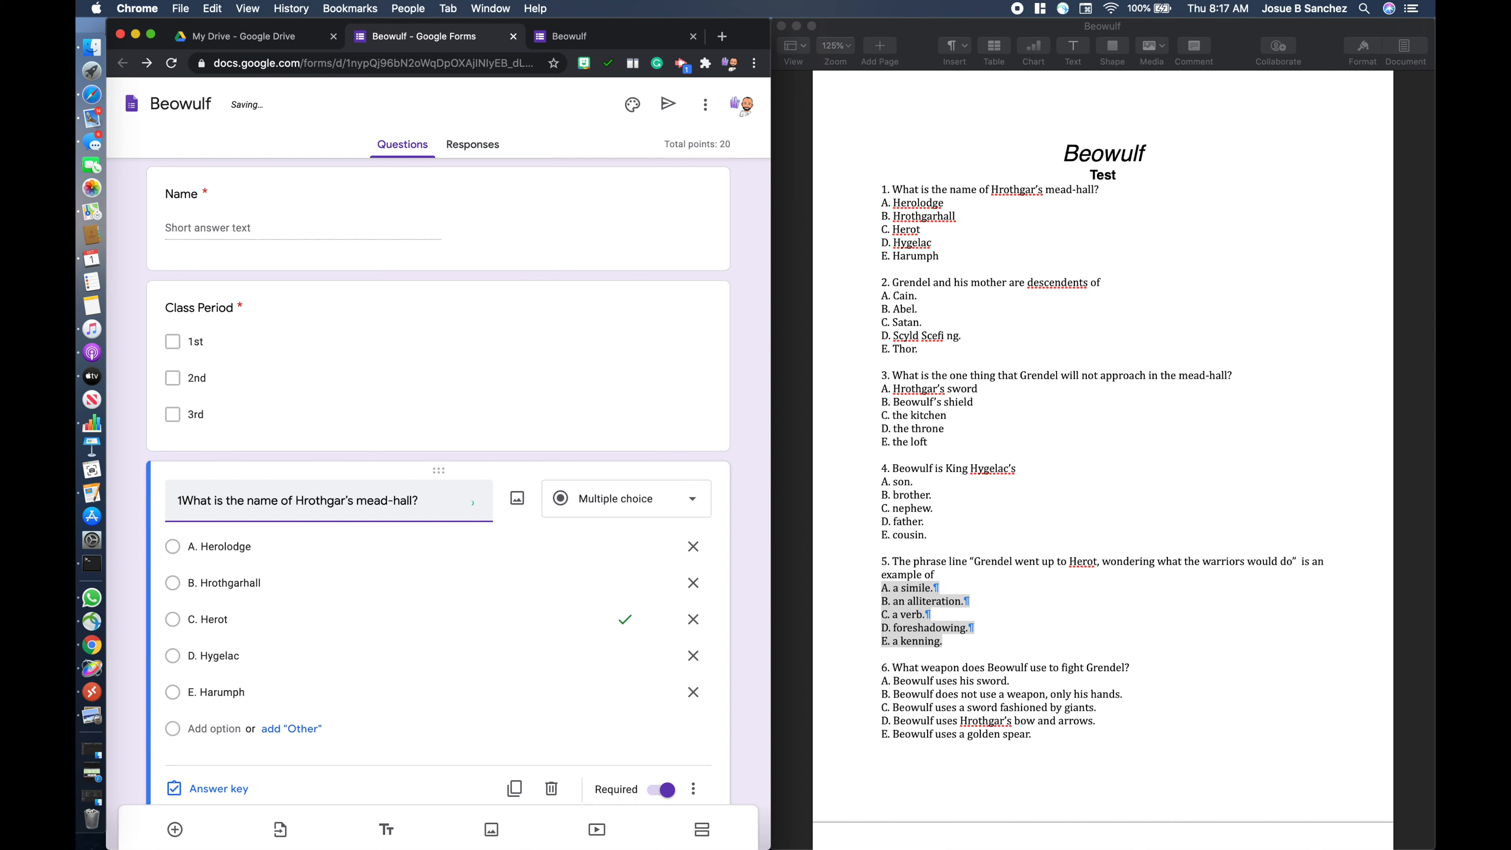
{"action": "key", "text": "BackSpace"}
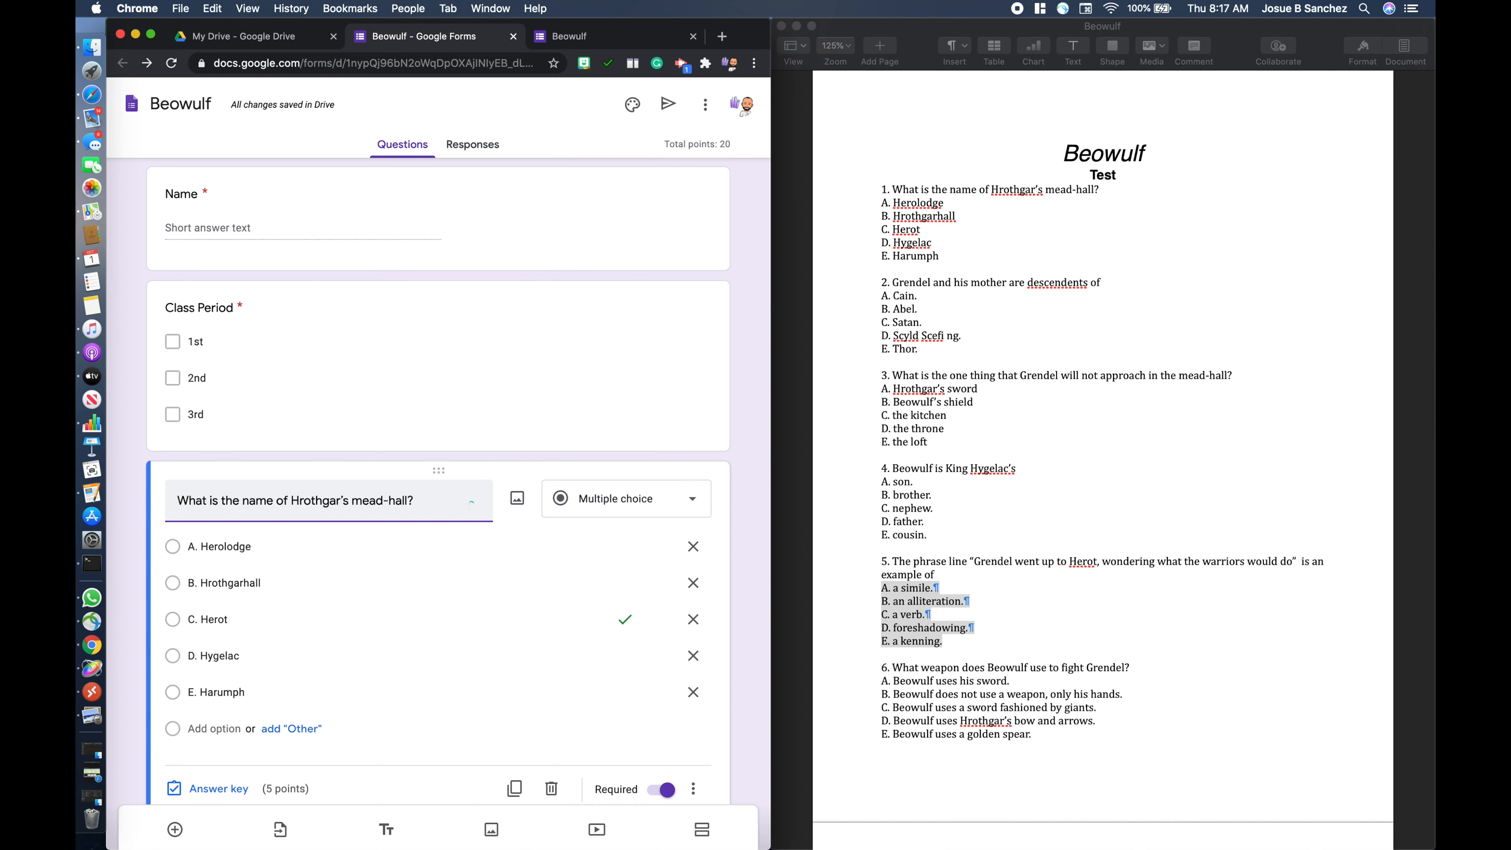
- Try to remove the number "2." from the title of the question "Grendel and his mother are descendants of"
{"action": "scroll", "coordinate": [417, 456], "scroll_direction": "down", "scroll_amount": 4}
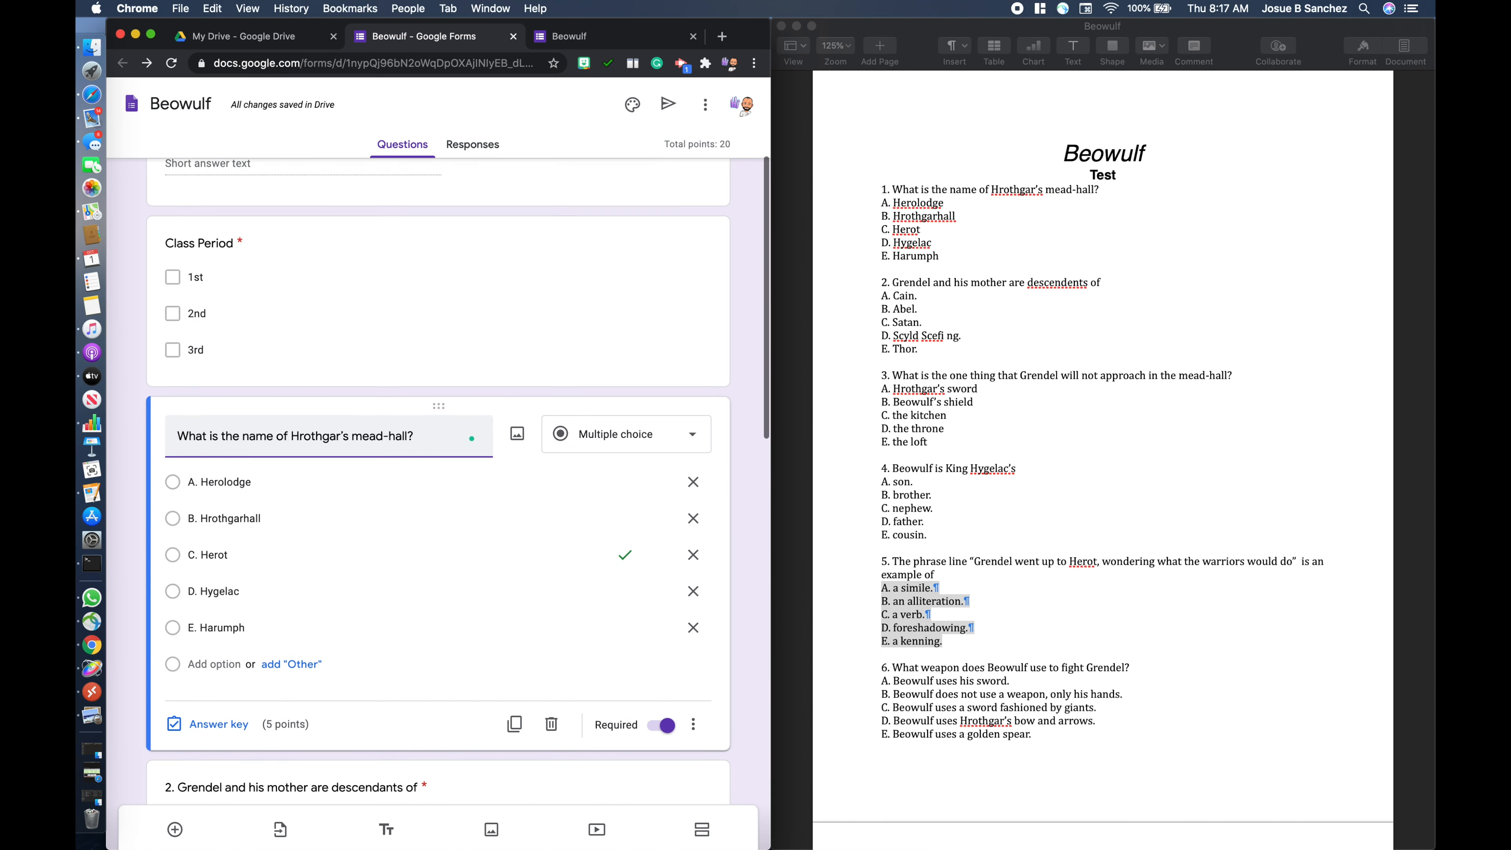
{"action": "scroll", "coordinate": [416, 476], "scroll_direction": "down", "scroll_amount": 2}
{"action": "scroll", "coordinate": [416, 476], "scroll_direction": "up", "scroll_amount": 2}
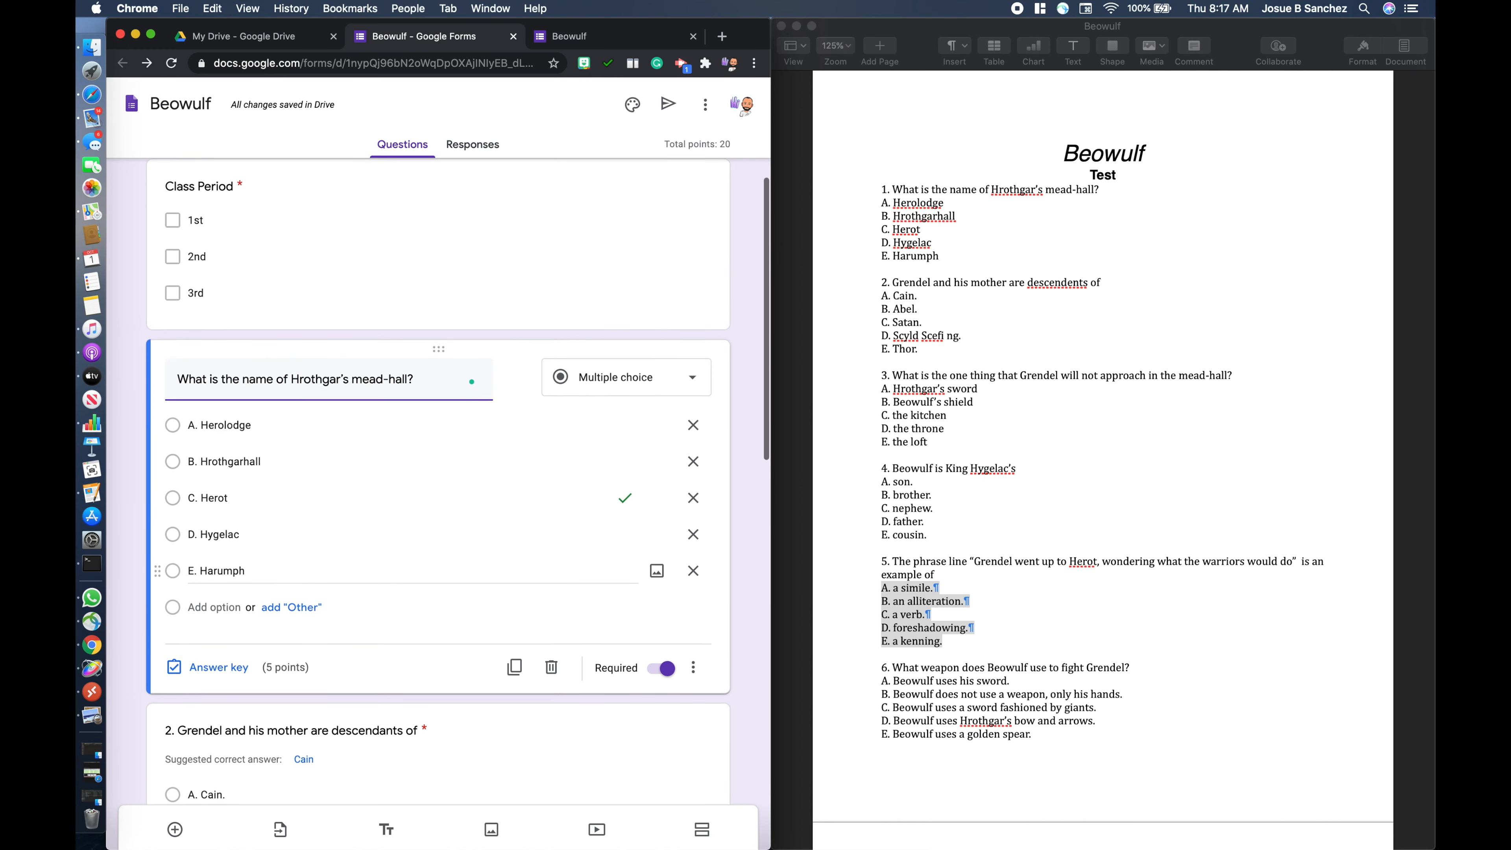
{"action": "scroll", "coordinate": [178, 527], "scroll_direction": "down", "scroll_amount": 4}
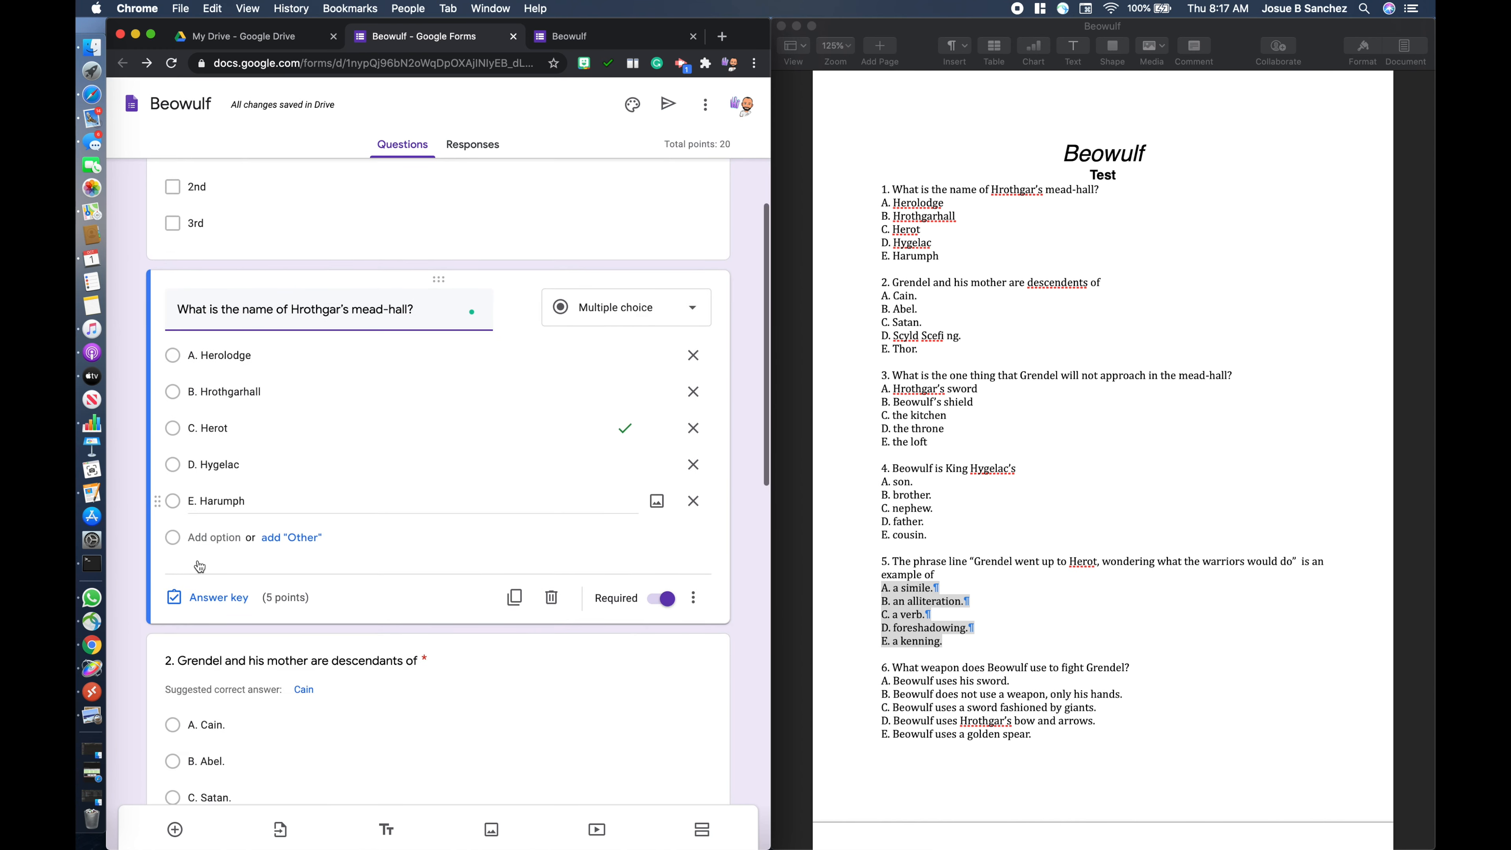
{"action": "left_click", "coordinate": [178, 531]}
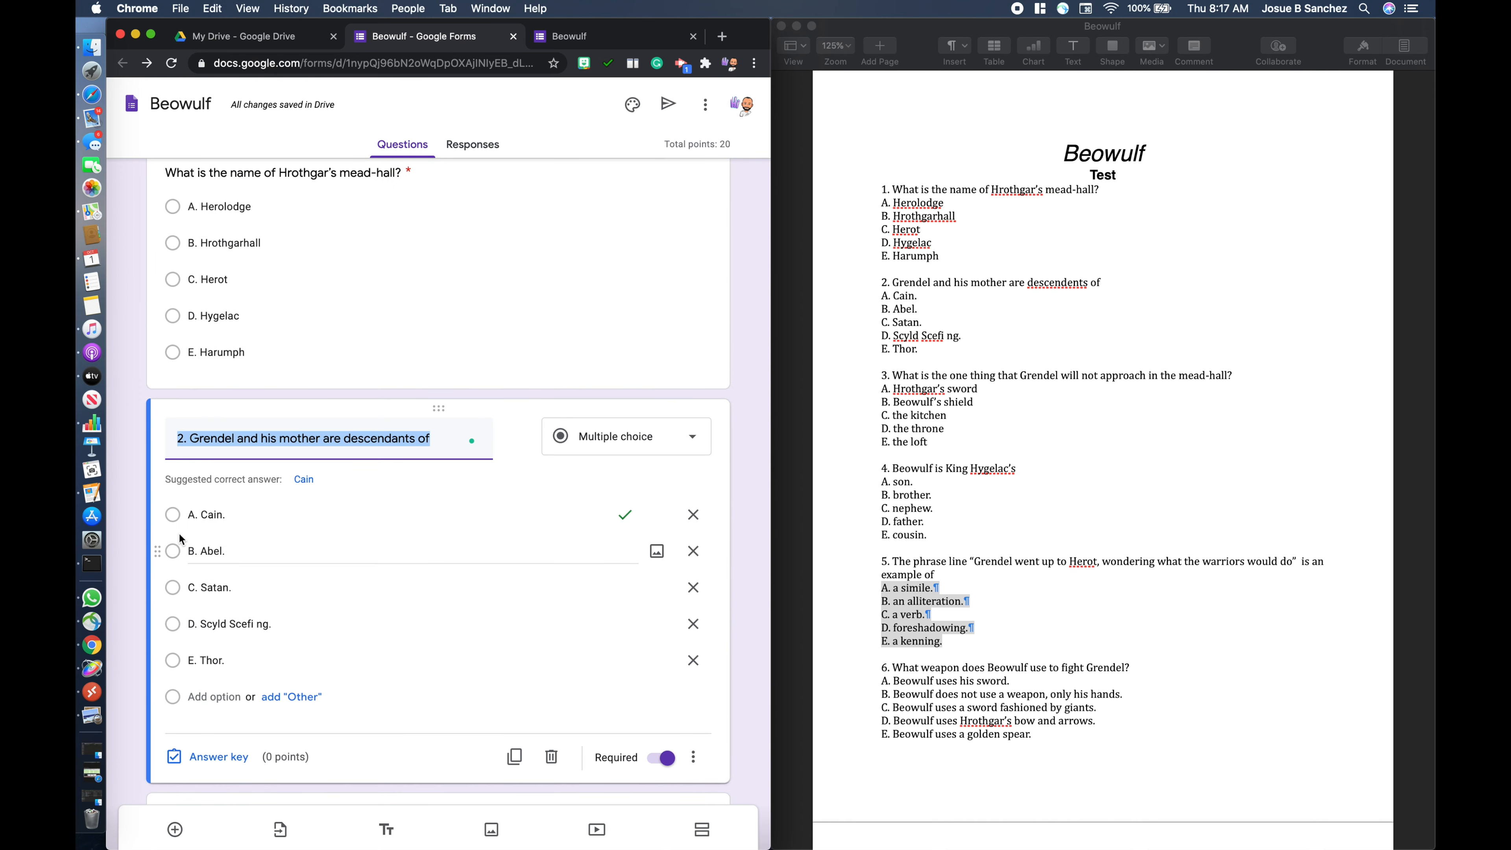
{"action": "key", "text": "Left"}
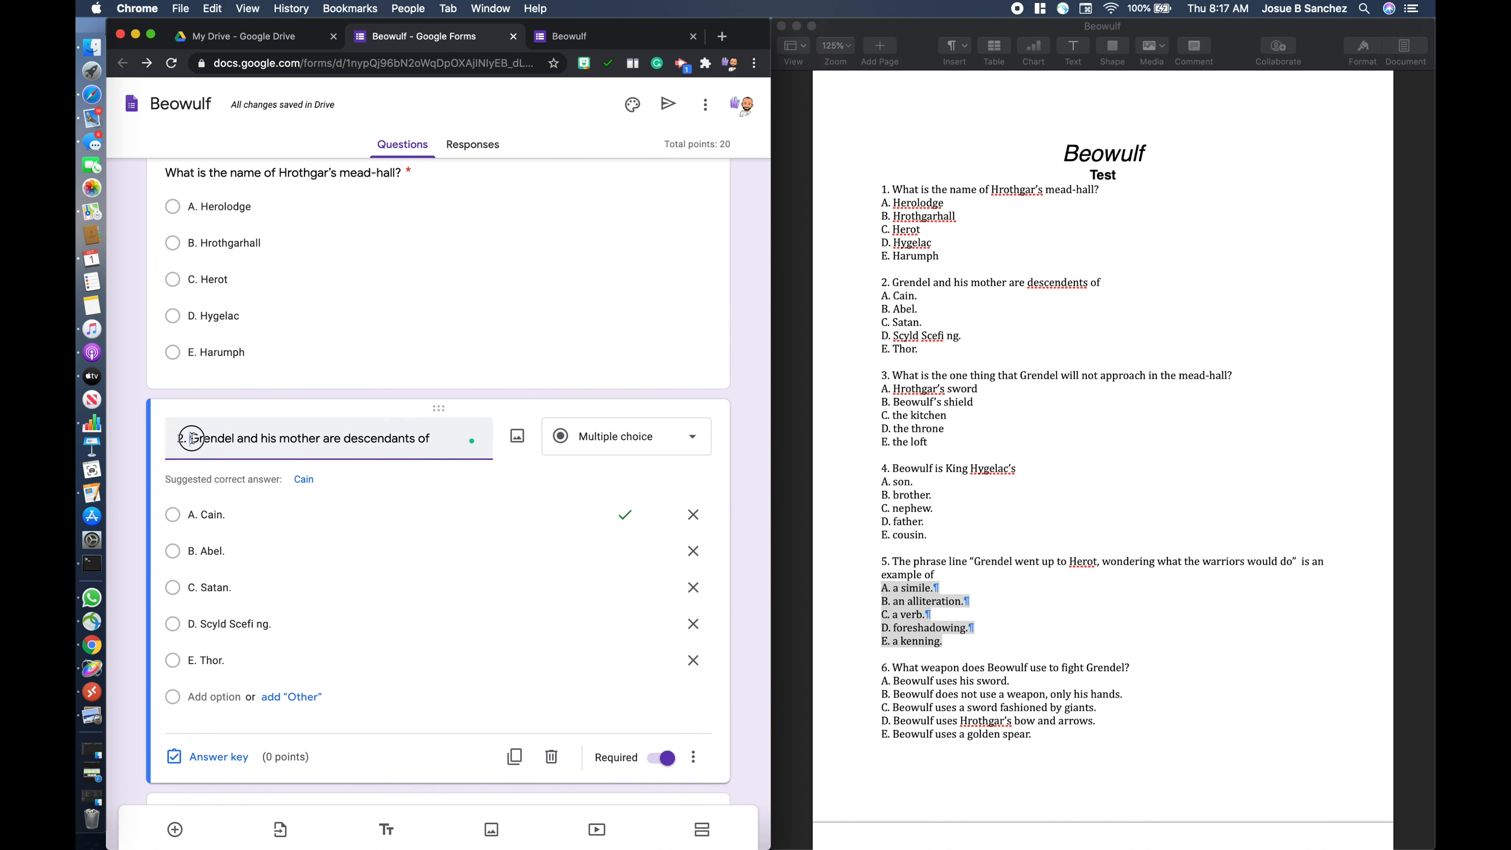
{"action": "key", "text": "Delete"}
{"action": "key", "text": "Delete"}
{"action": "key", "text": "Delete"}
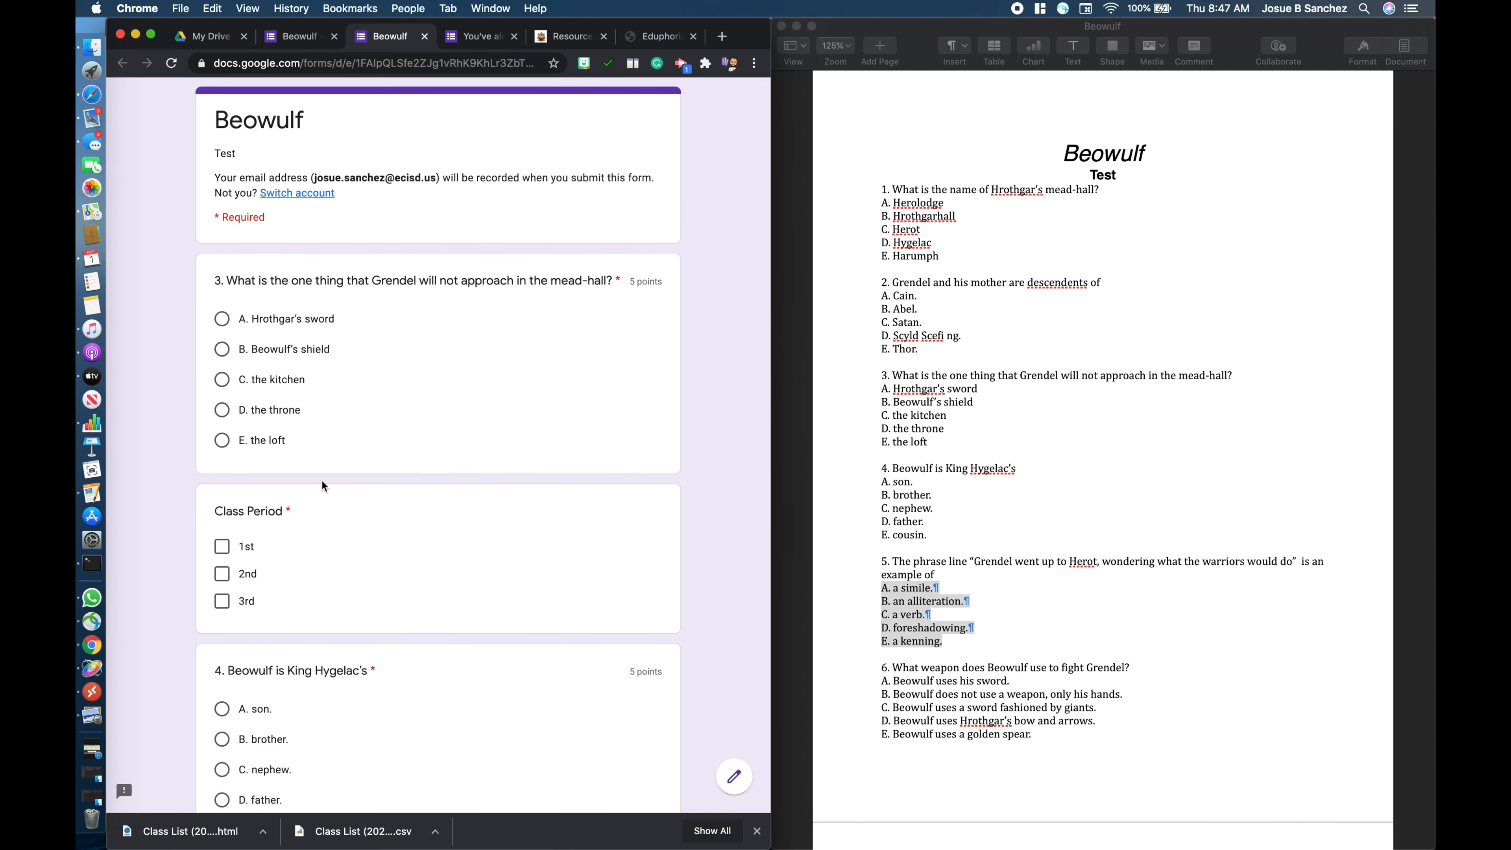
- Look through the form preview to examine the order in which the questions and Class Period appear
{"action": "scroll", "coordinate": [322, 481], "scroll_direction": "down", "scroll_amount": 7}
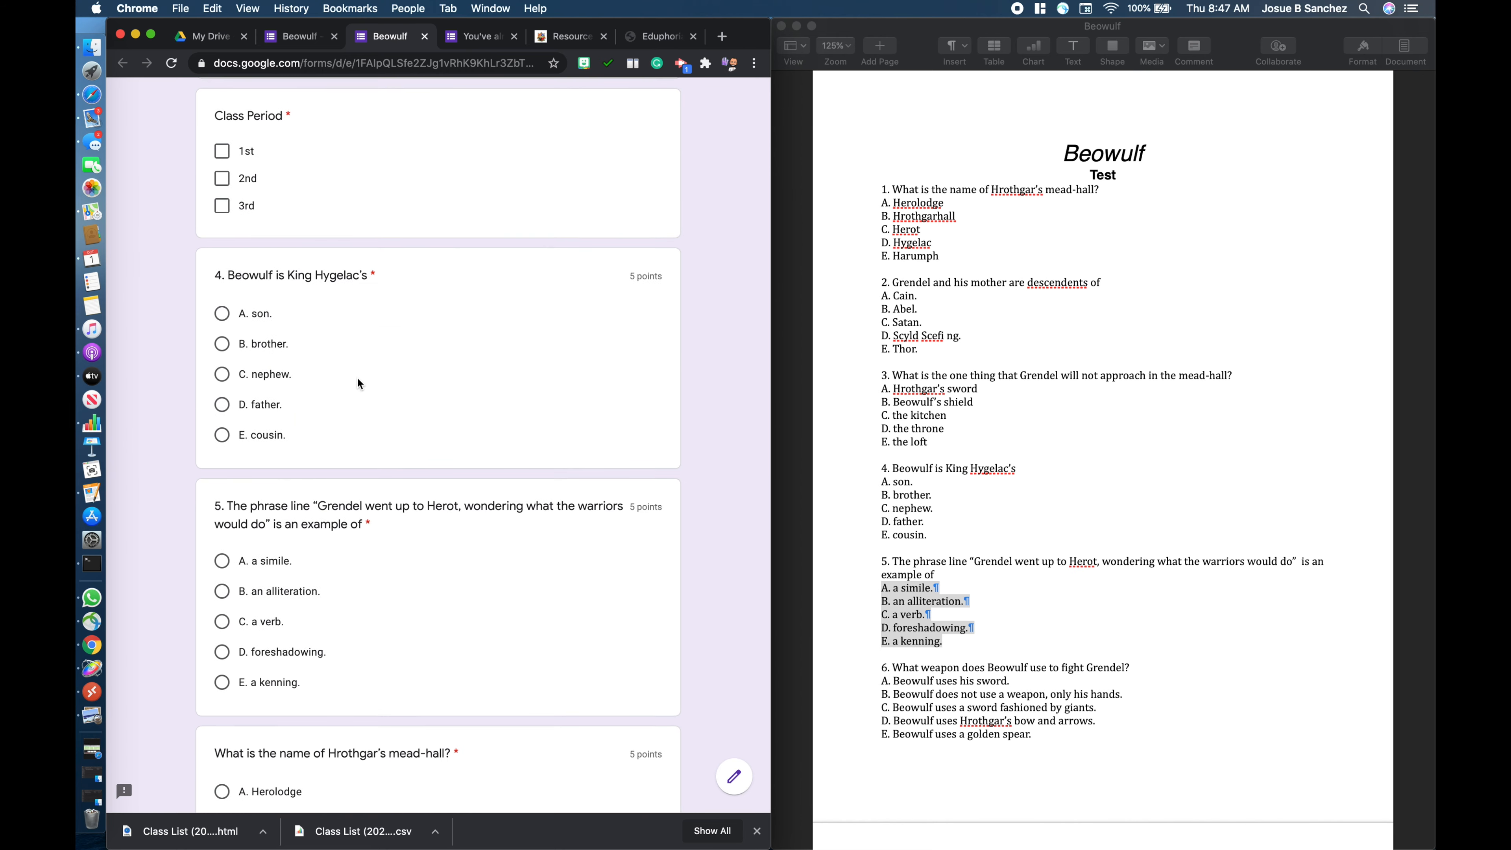
{"action": "scroll", "coordinate": [358, 383], "scroll_direction": "up", "scroll_amount": 7}
{"action": "scroll", "coordinate": [358, 383], "scroll_direction": "down", "scroll_amount": 9}
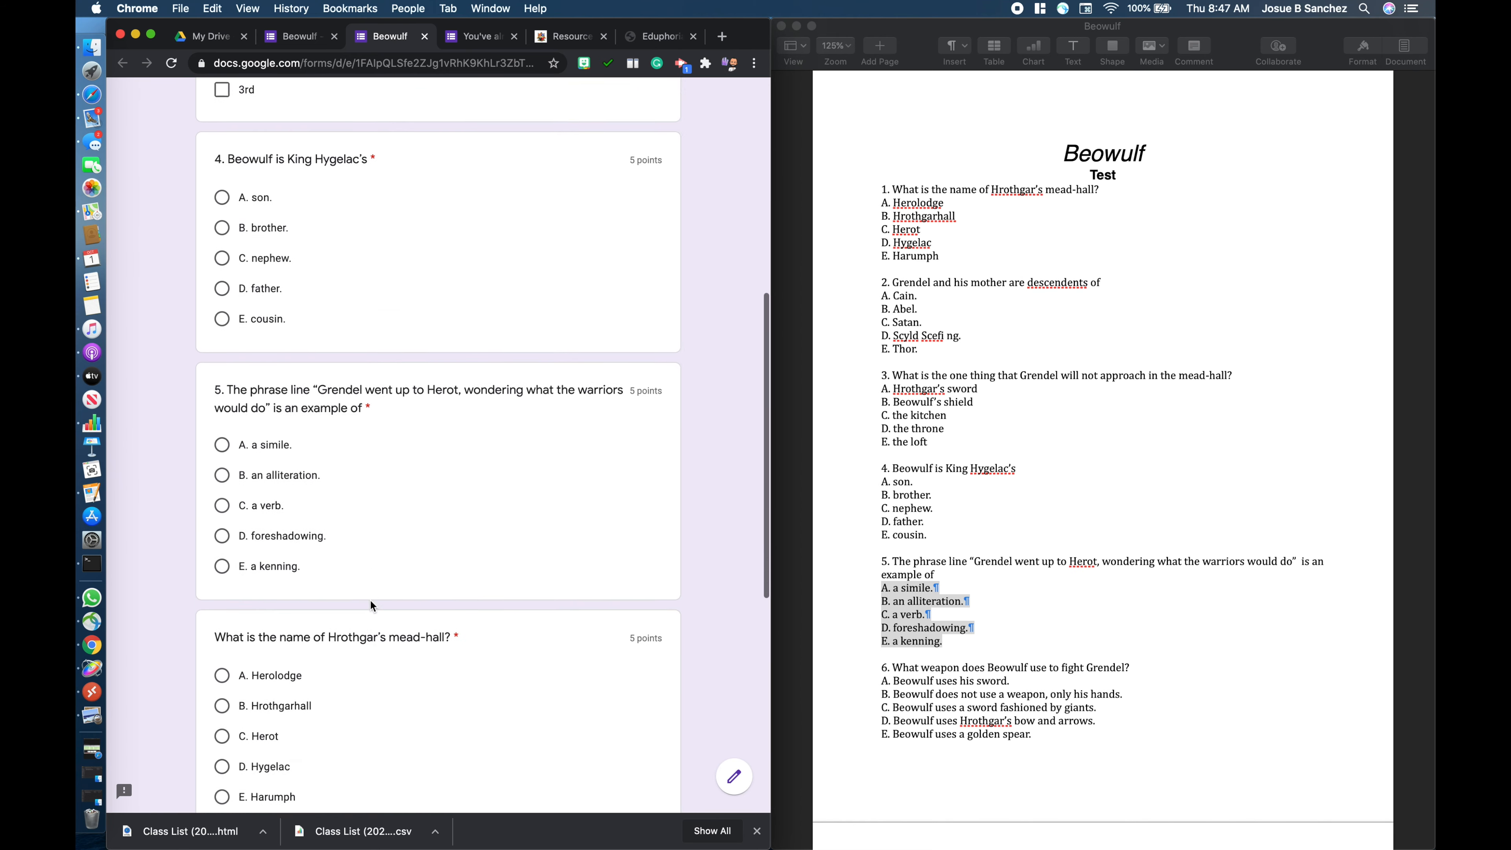
{"action": "scroll", "coordinate": [366, 619], "scroll_direction": "down", "scroll_amount": 4}
{"action": "scroll", "coordinate": [482, 538], "scroll_direction": "up", "scroll_amount": 13}
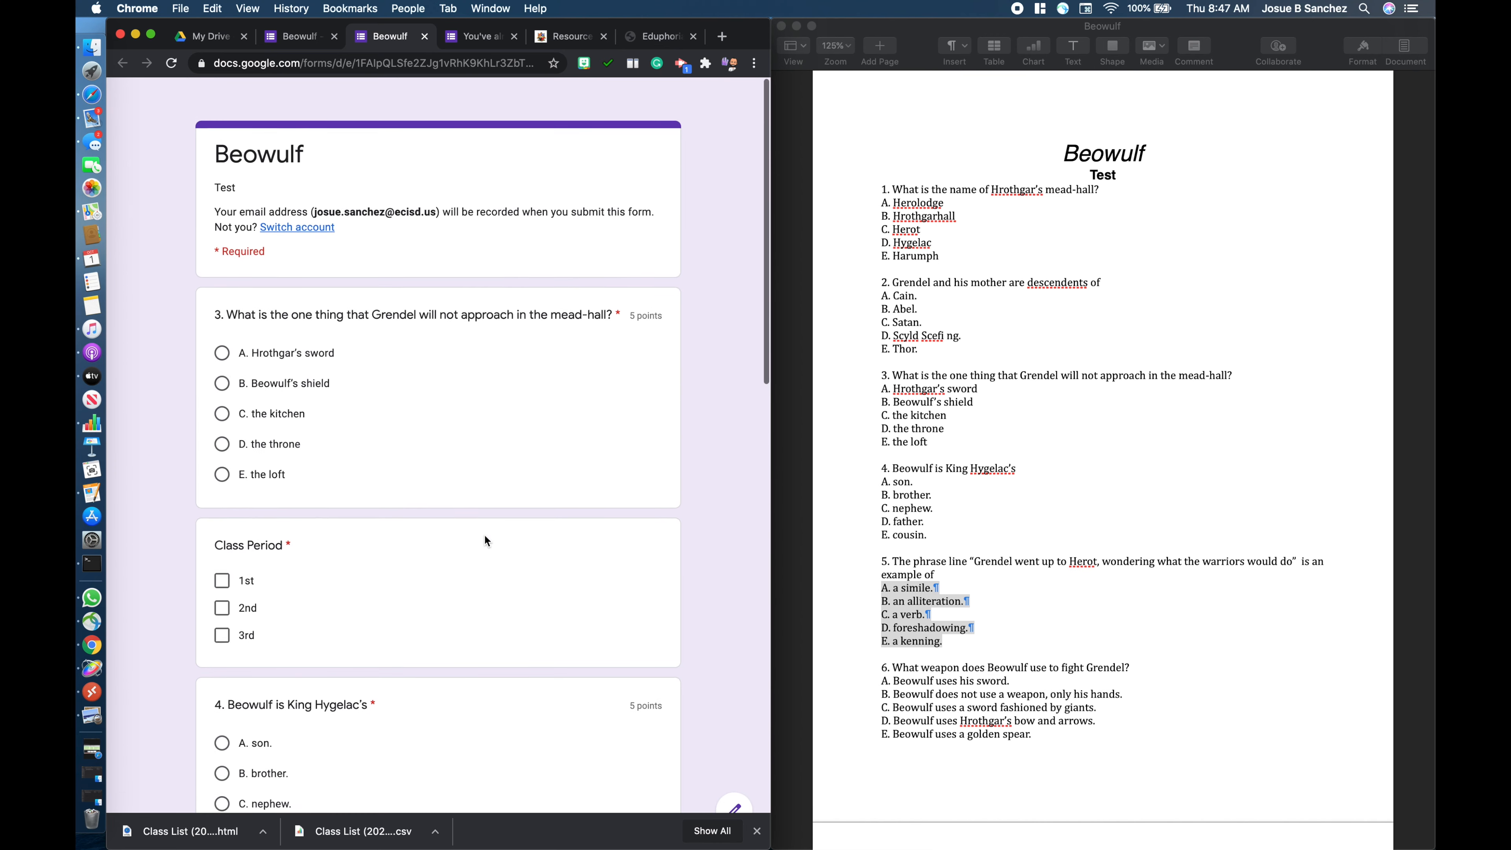
- Back in the full-screen form editor, add a section after the Name question and move Class Period up into section 1
{"action": "left_click", "coordinate": [314, 46]}
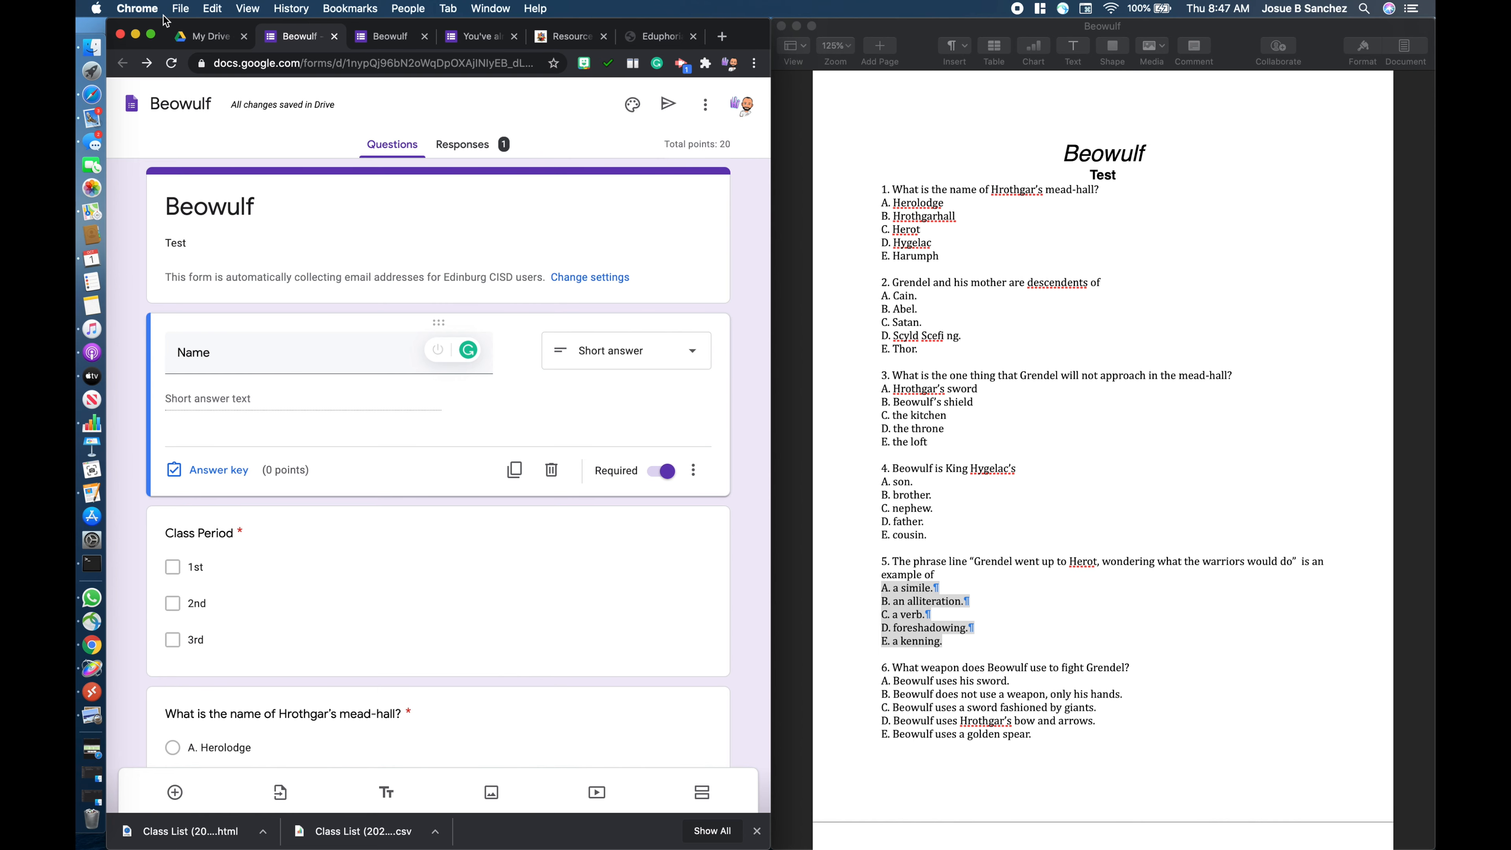
{"action": "left_click", "coordinate": [151, 34]}
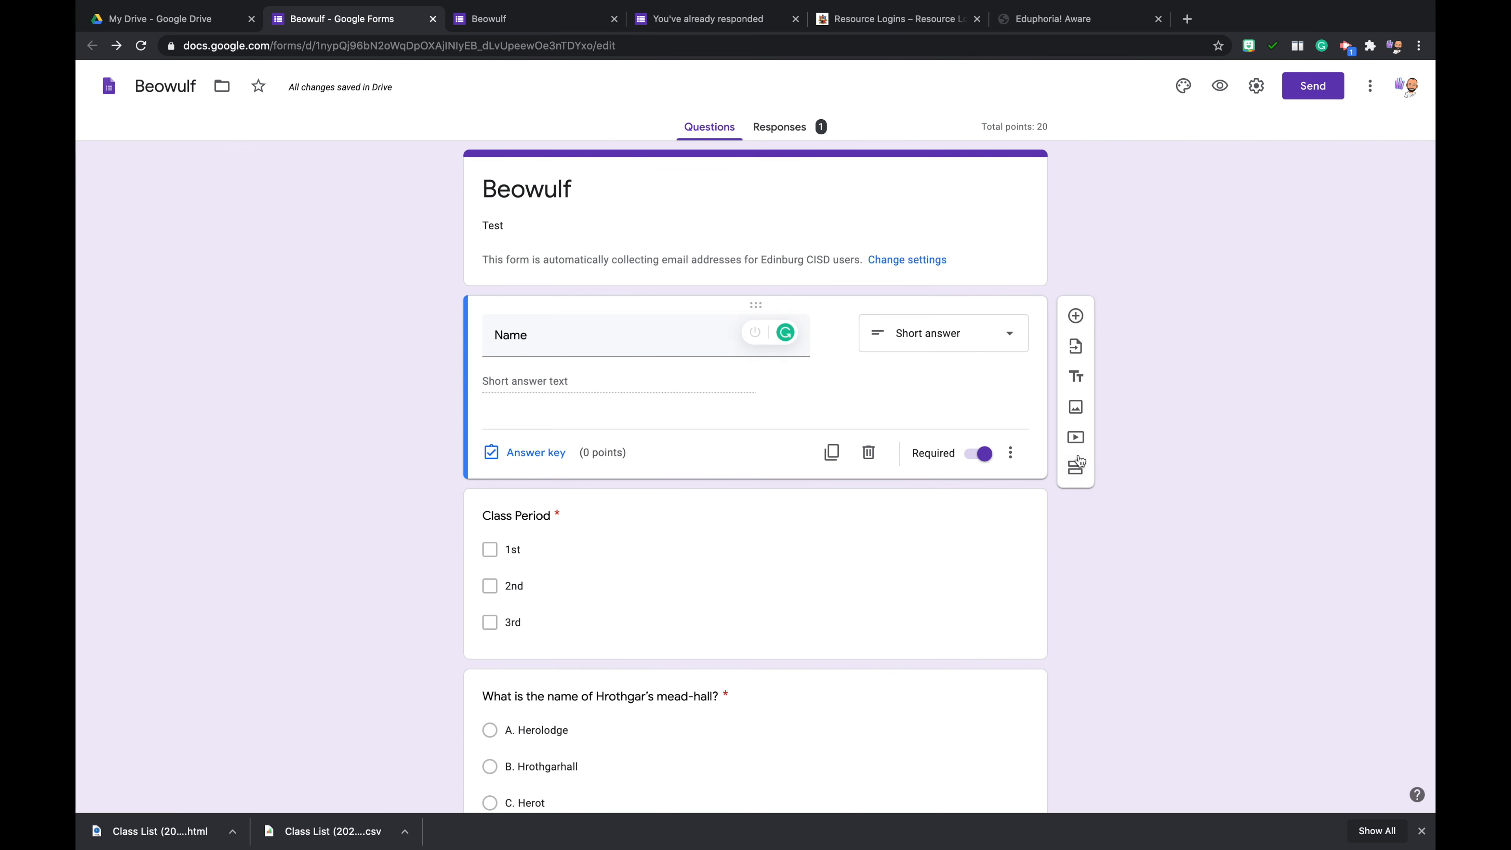
{"action": "left_click", "coordinate": [1076, 469]}
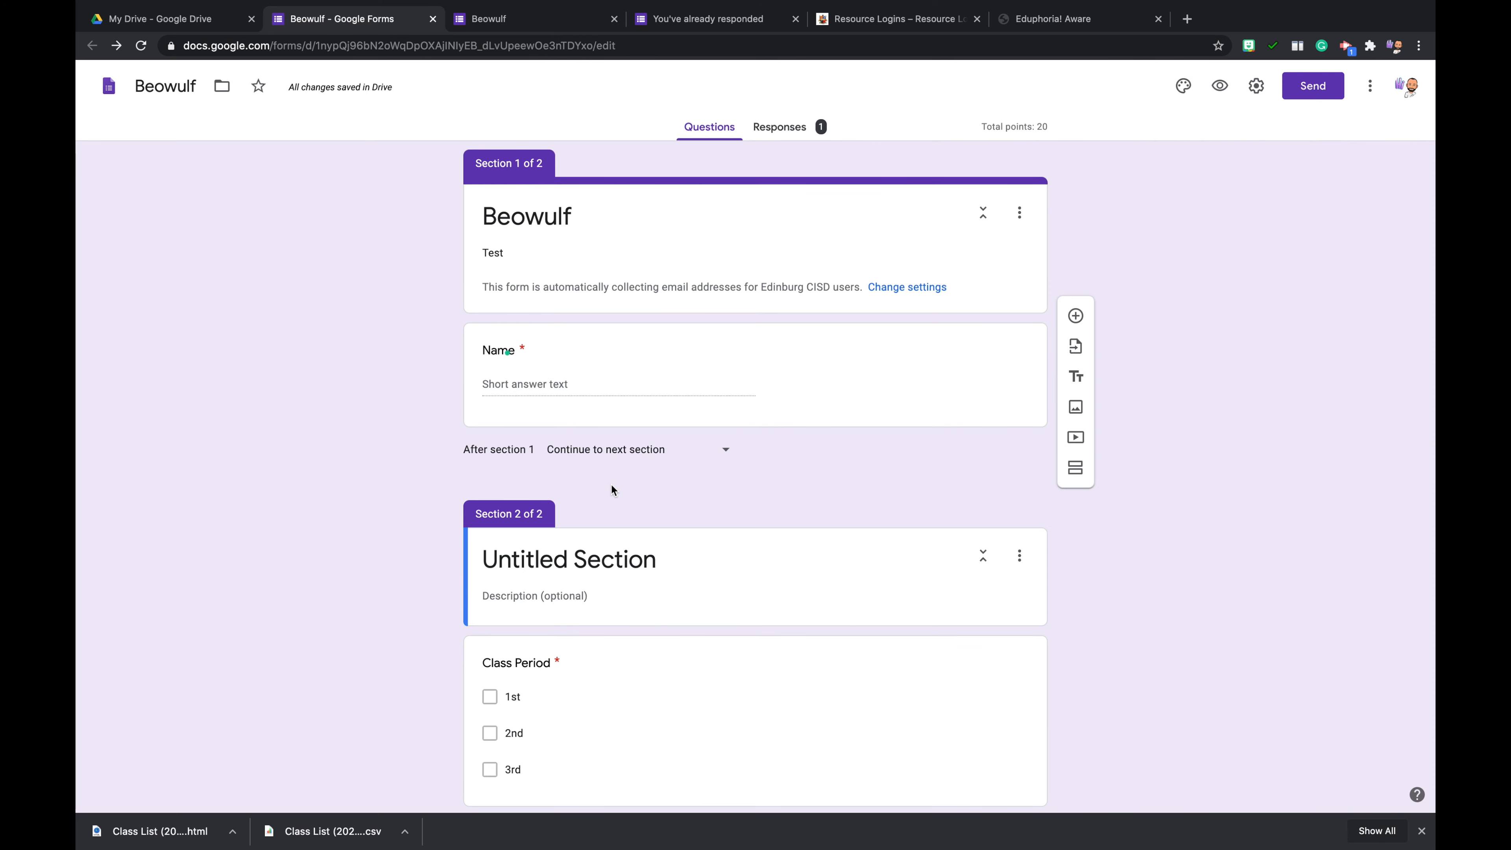
{"action": "scroll", "coordinate": [611, 485], "scroll_direction": "down", "scroll_amount": 5}
{"action": "left_click_drag", "start_coordinate": [750, 371], "coordinate": [770, 333]}
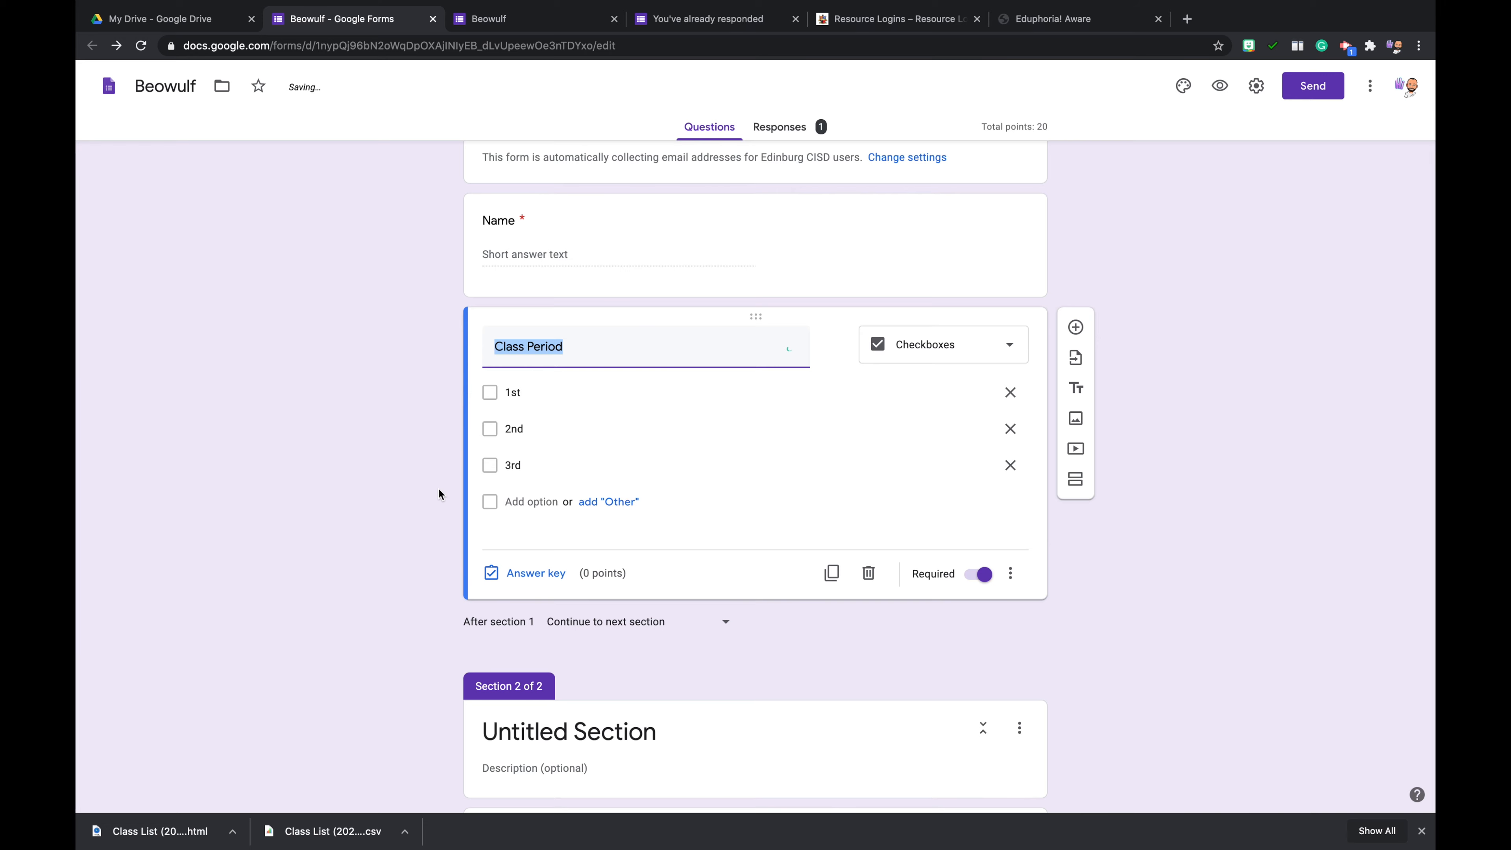
- Title the second section "Multiple Choice Section"
{"action": "scroll", "coordinate": [424, 587], "scroll_direction": "down", "scroll_amount": 5}
{"action": "left_click", "coordinate": [627, 454]}
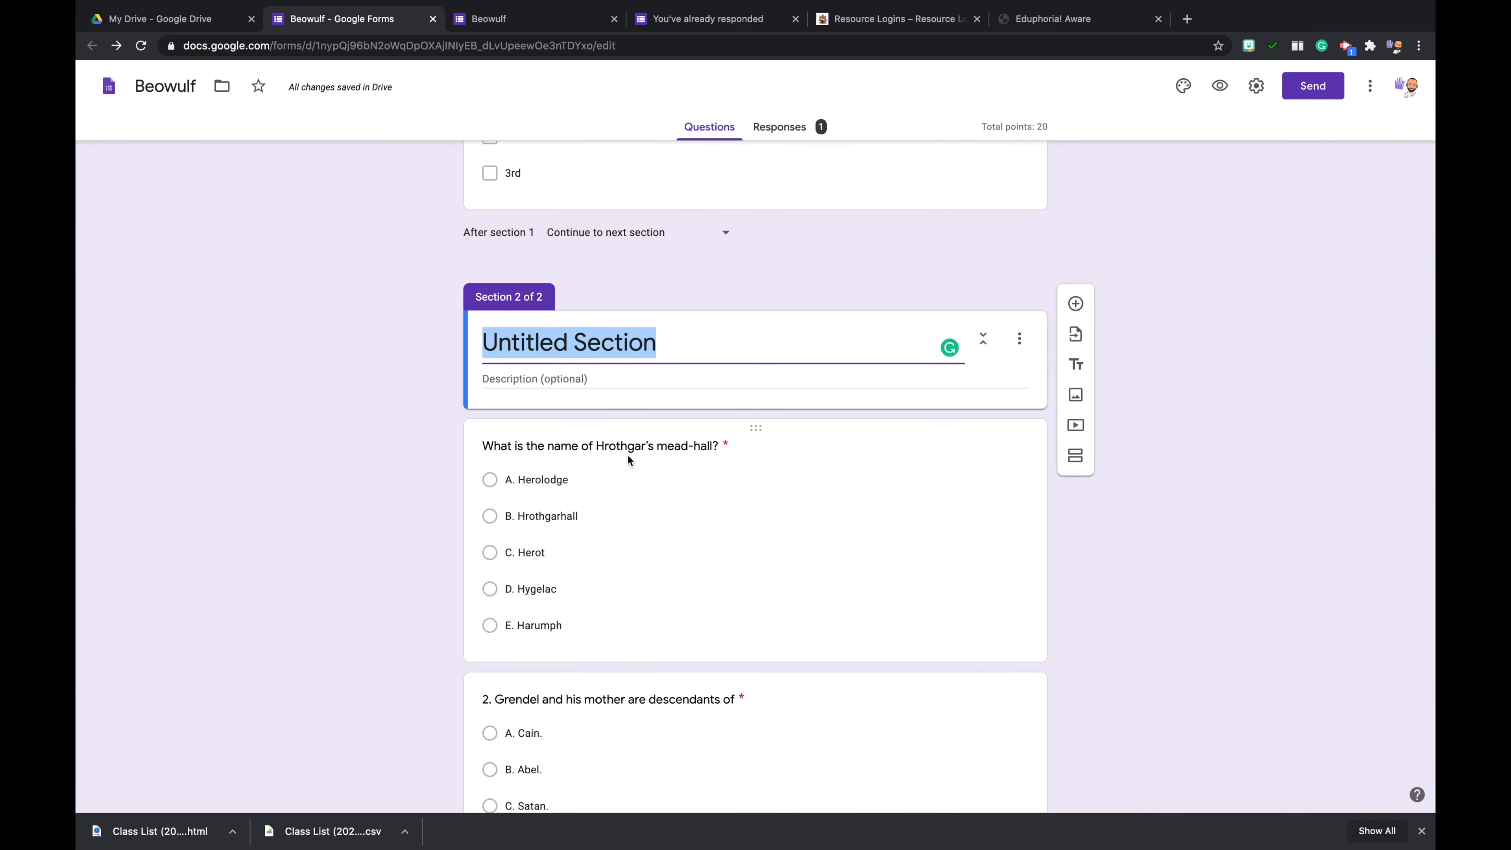
{"action": "type", "text": "Multi"}
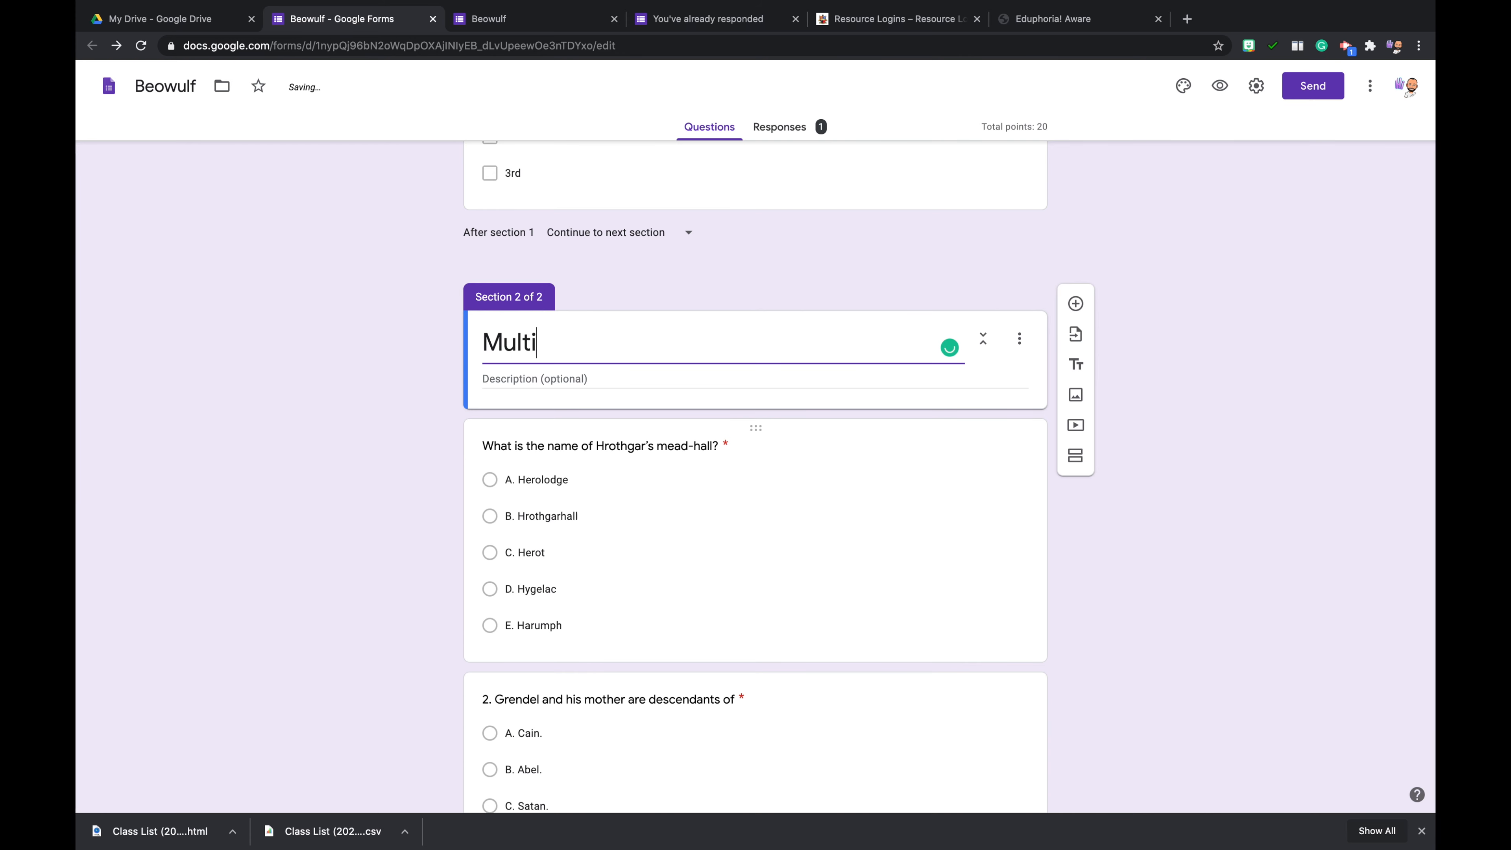
{"action": "type", "text": "ple Choice "}
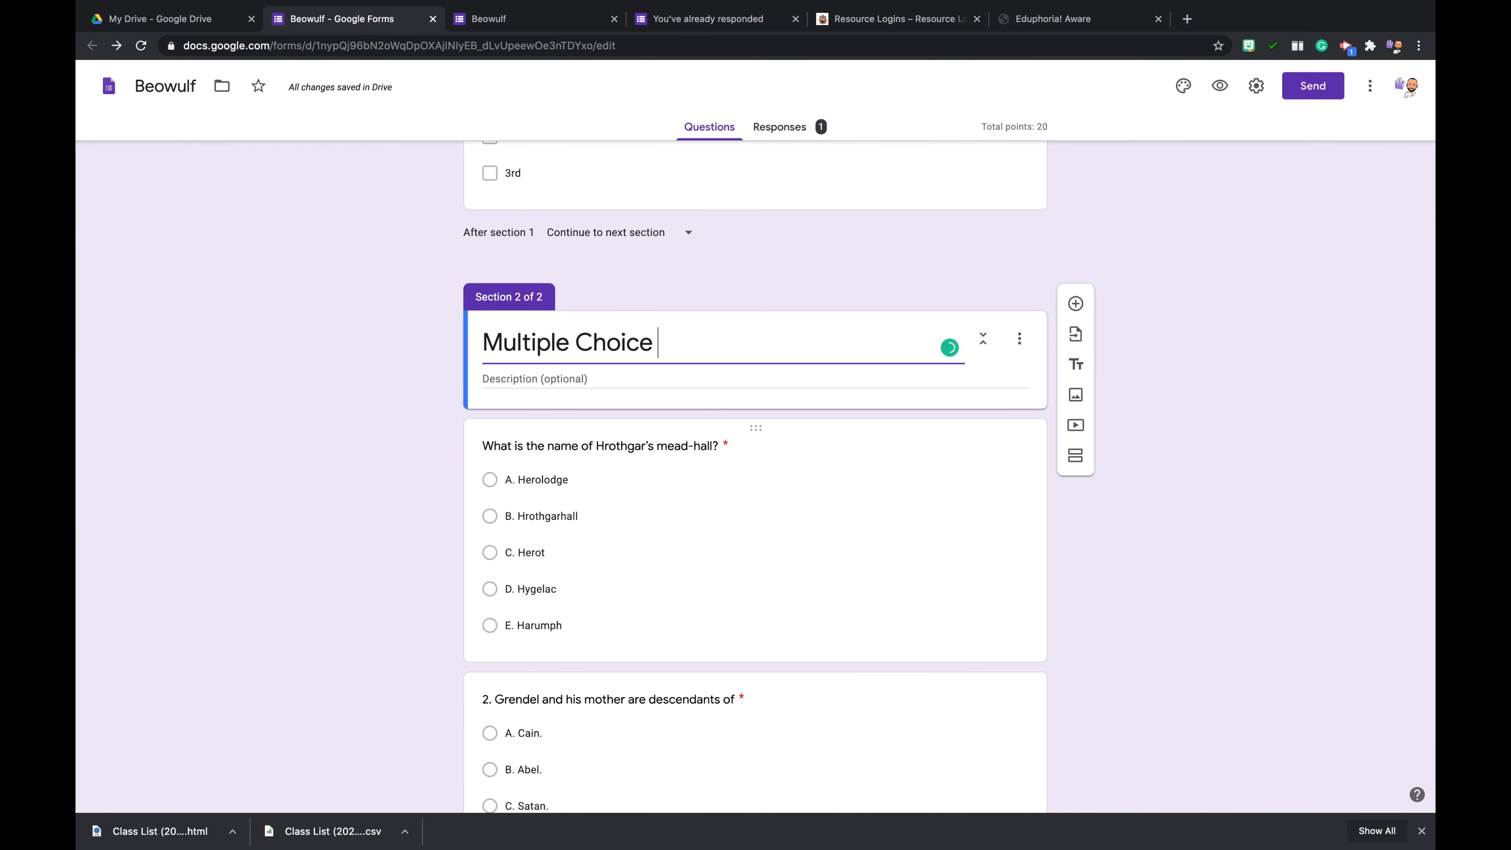
{"action": "type", "text": "Section"}
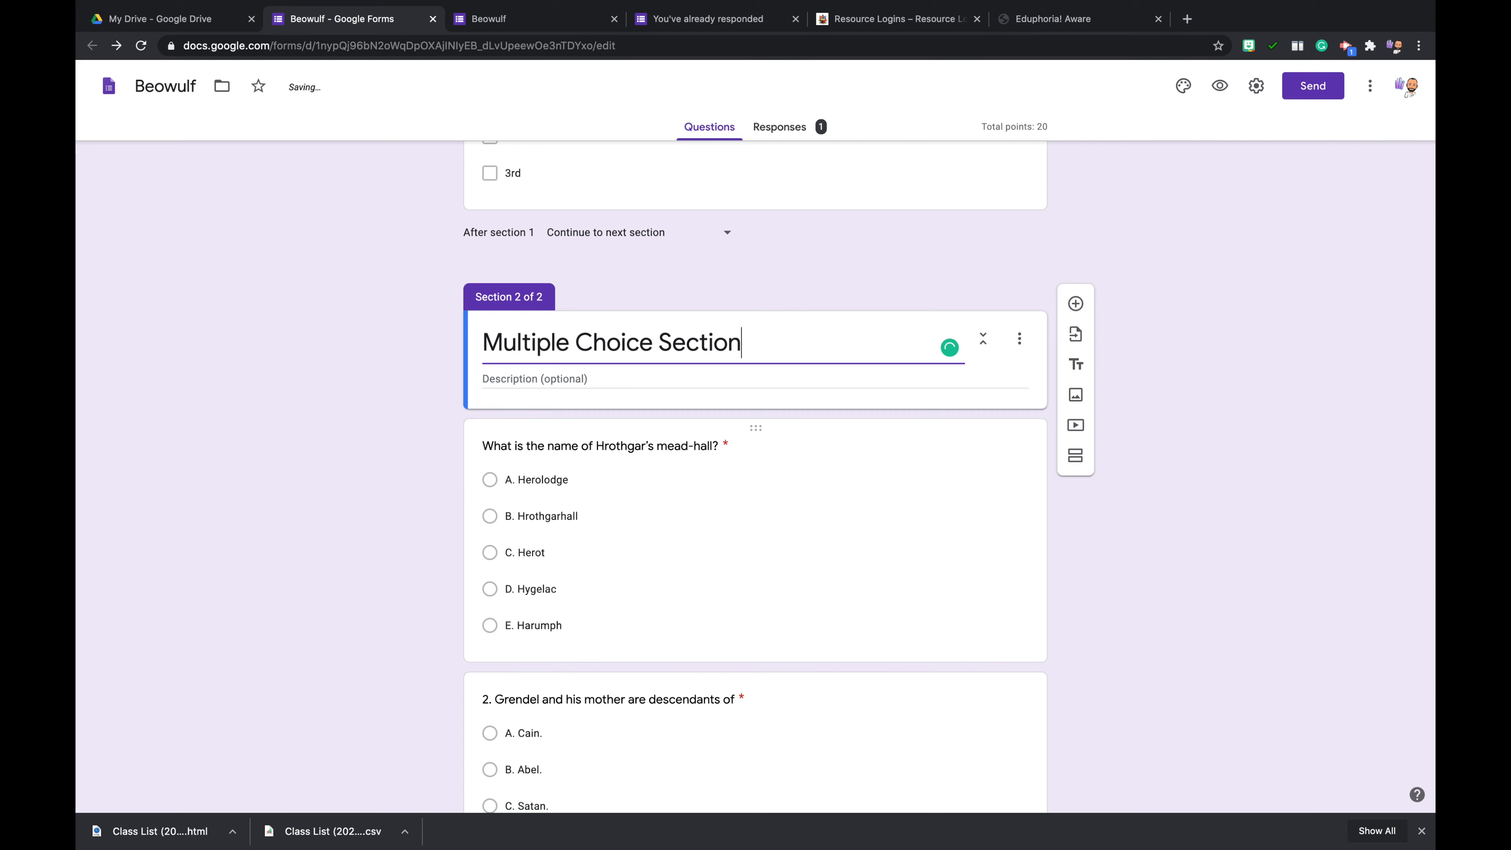
- Remove the numbers "2." and "3." from the titles of the questions on Grendel's descent and what he will not approach
{"action": "scroll", "coordinate": [1124, 498], "scroll_direction": "down", "scroll_amount": 2}
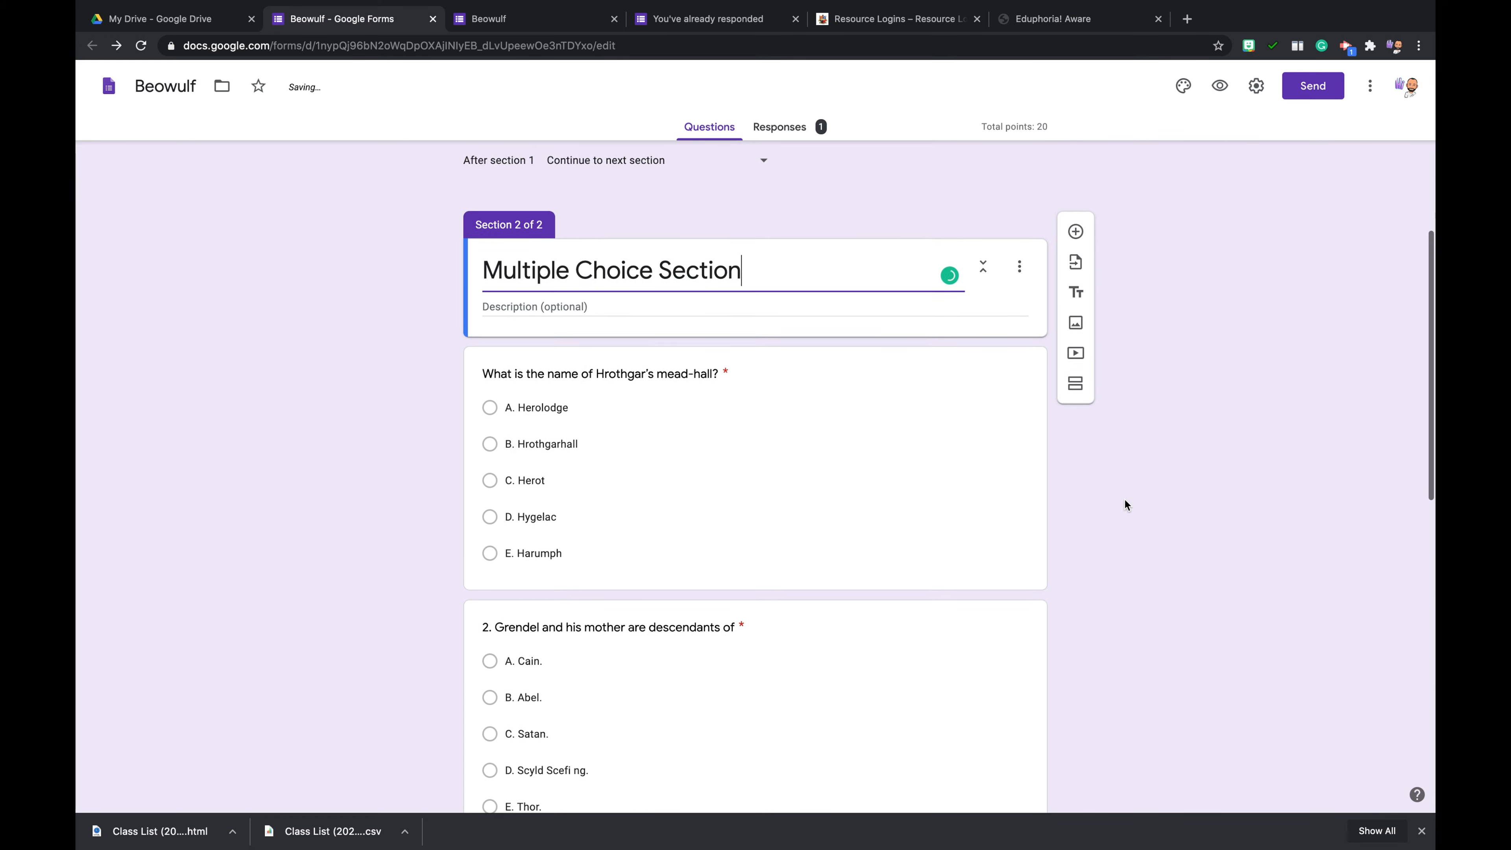
{"action": "scroll", "coordinate": [667, 553], "scroll_direction": "down", "scroll_amount": 3}
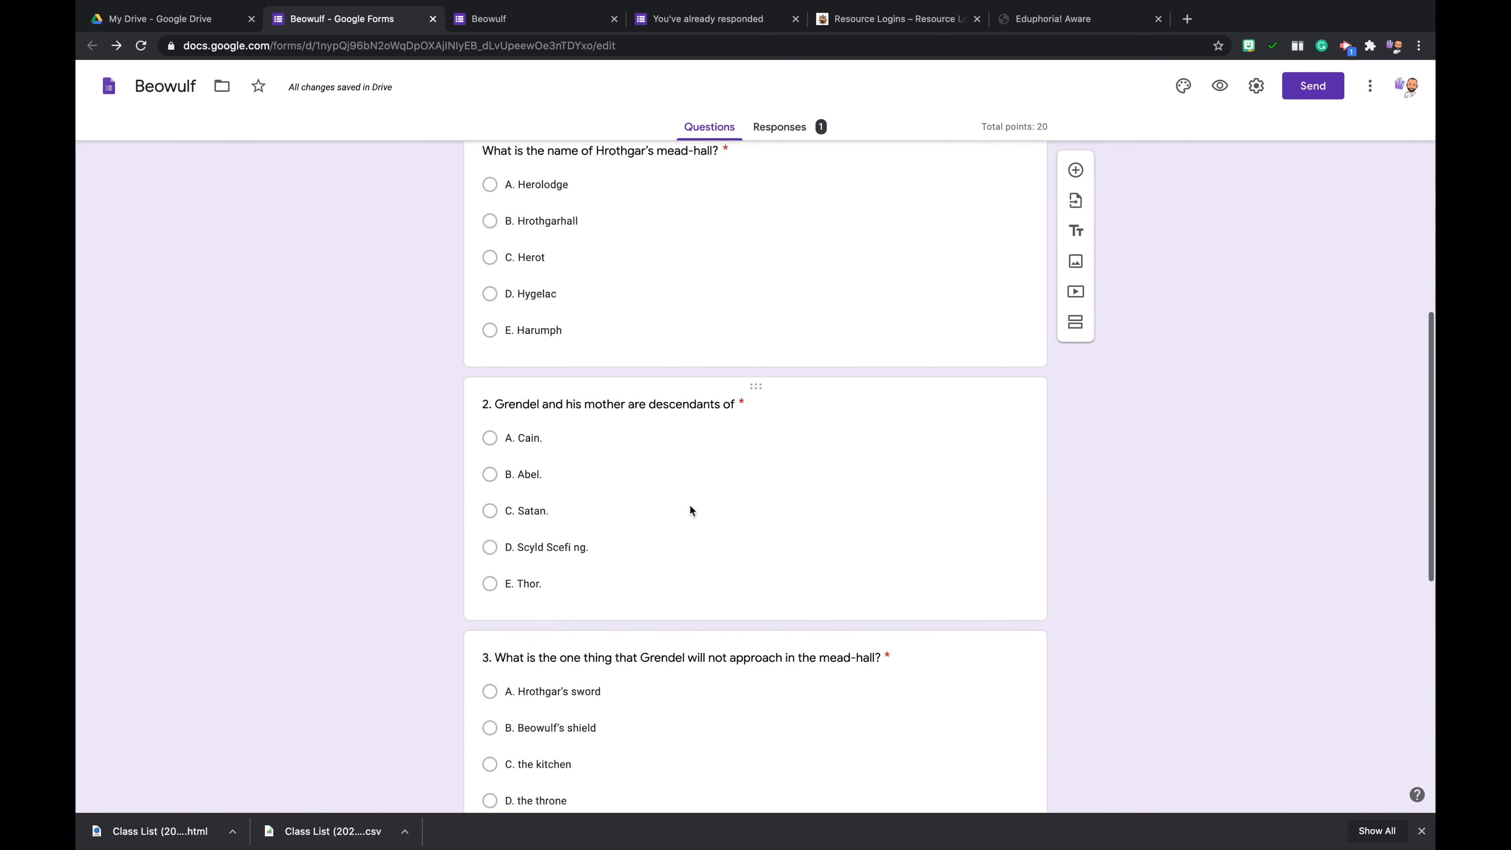
{"action": "scroll", "coordinate": [686, 573], "scroll_direction": "down", "scroll_amount": 10}
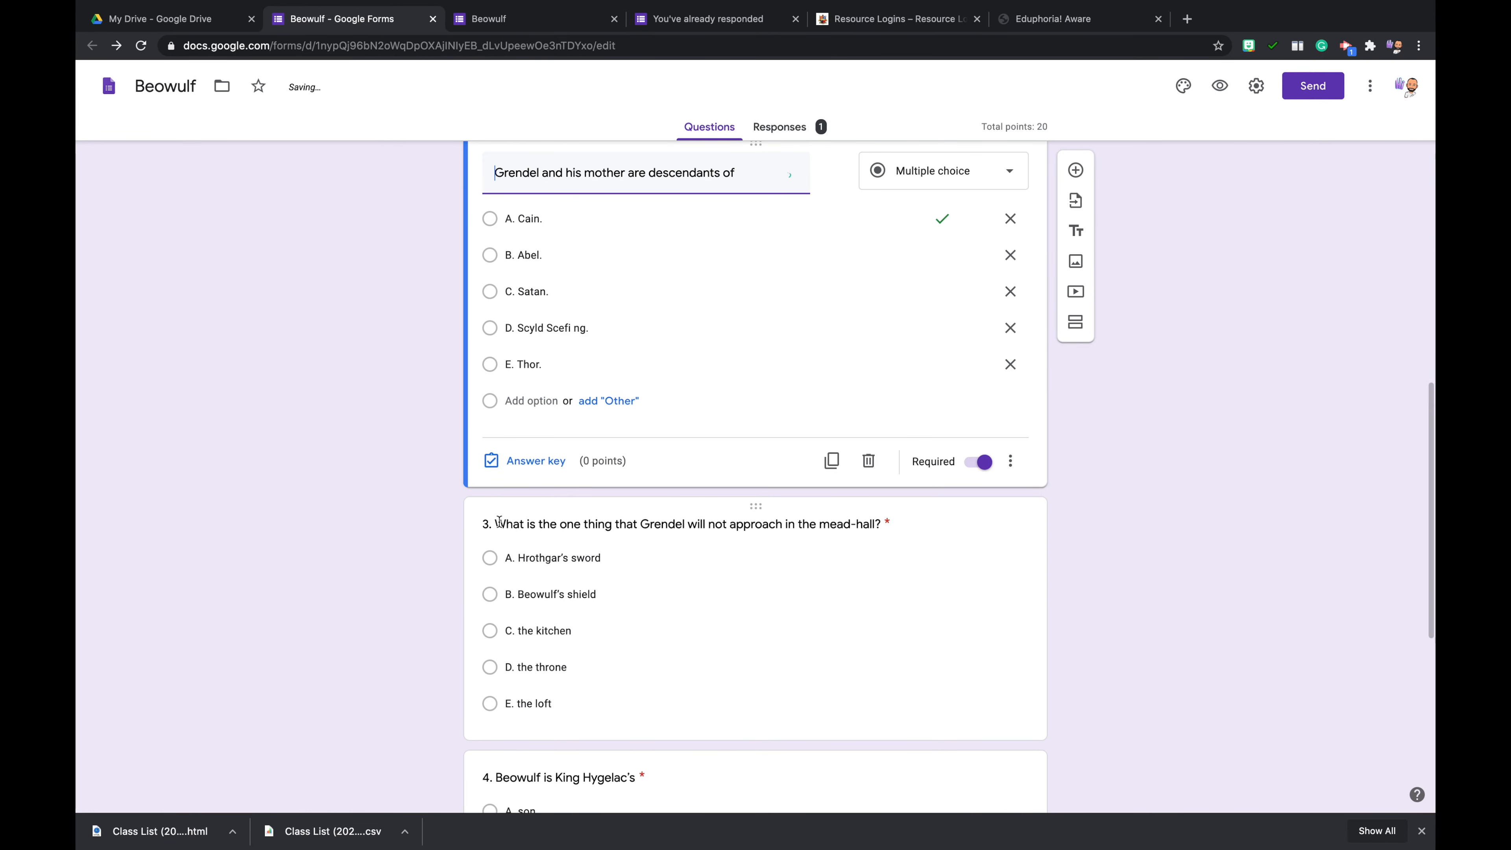
{"action": "left_click", "coordinate": [498, 529]}
{"action": "left_click", "coordinate": [503, 425]}
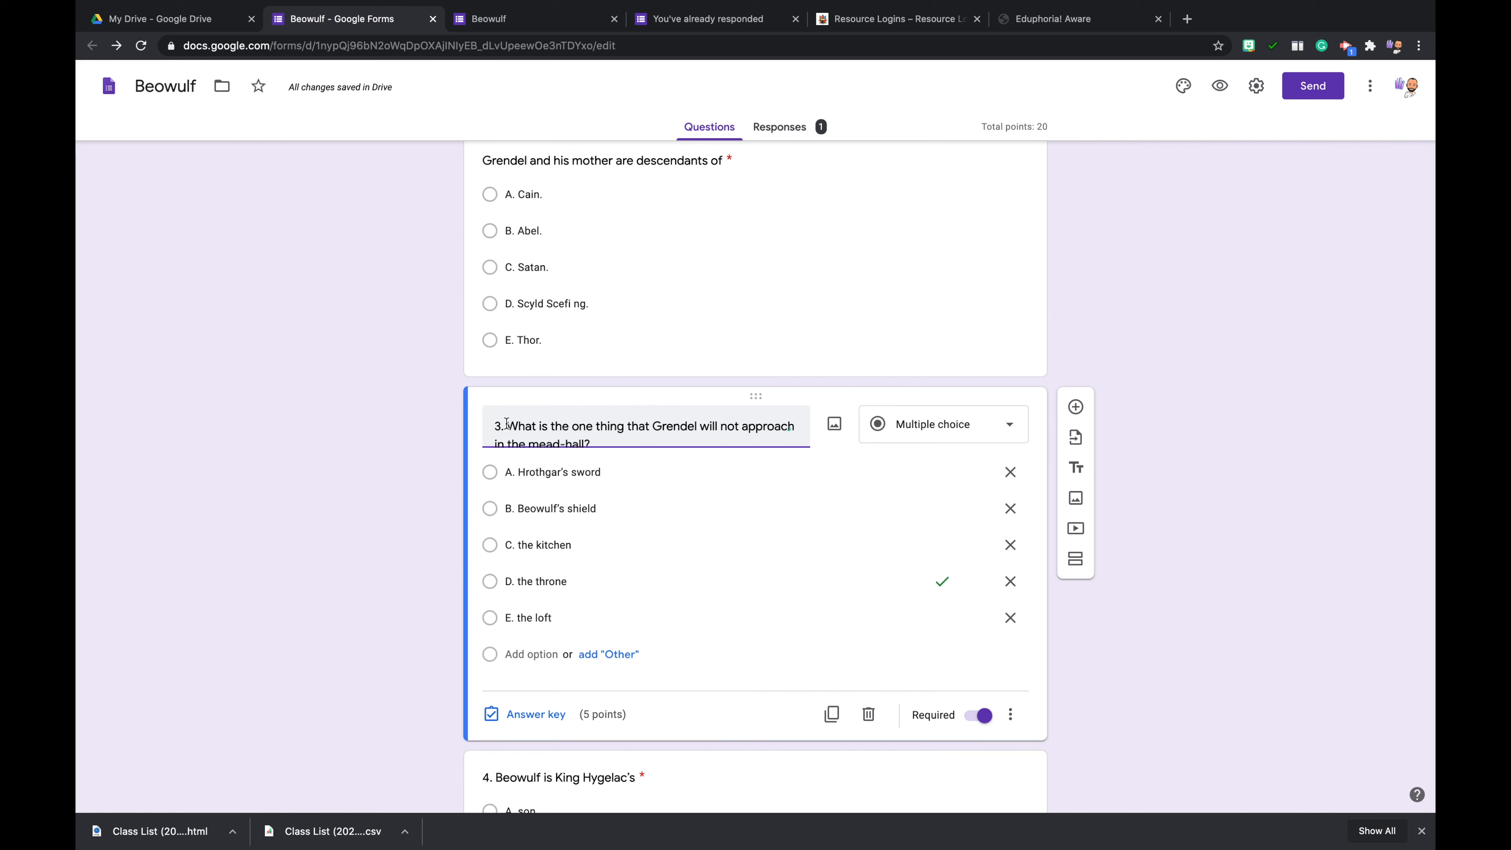
{"action": "key", "text": "BackSpace"}
{"action": "key", "text": "BackSpace"}
{"action": "key", "text": "BackSpace"}
- Remove the number "4." from the title of the question "Beowulf is King Hygelac's"
{"action": "scroll", "coordinate": [509, 540], "scroll_direction": "down", "scroll_amount": 4}
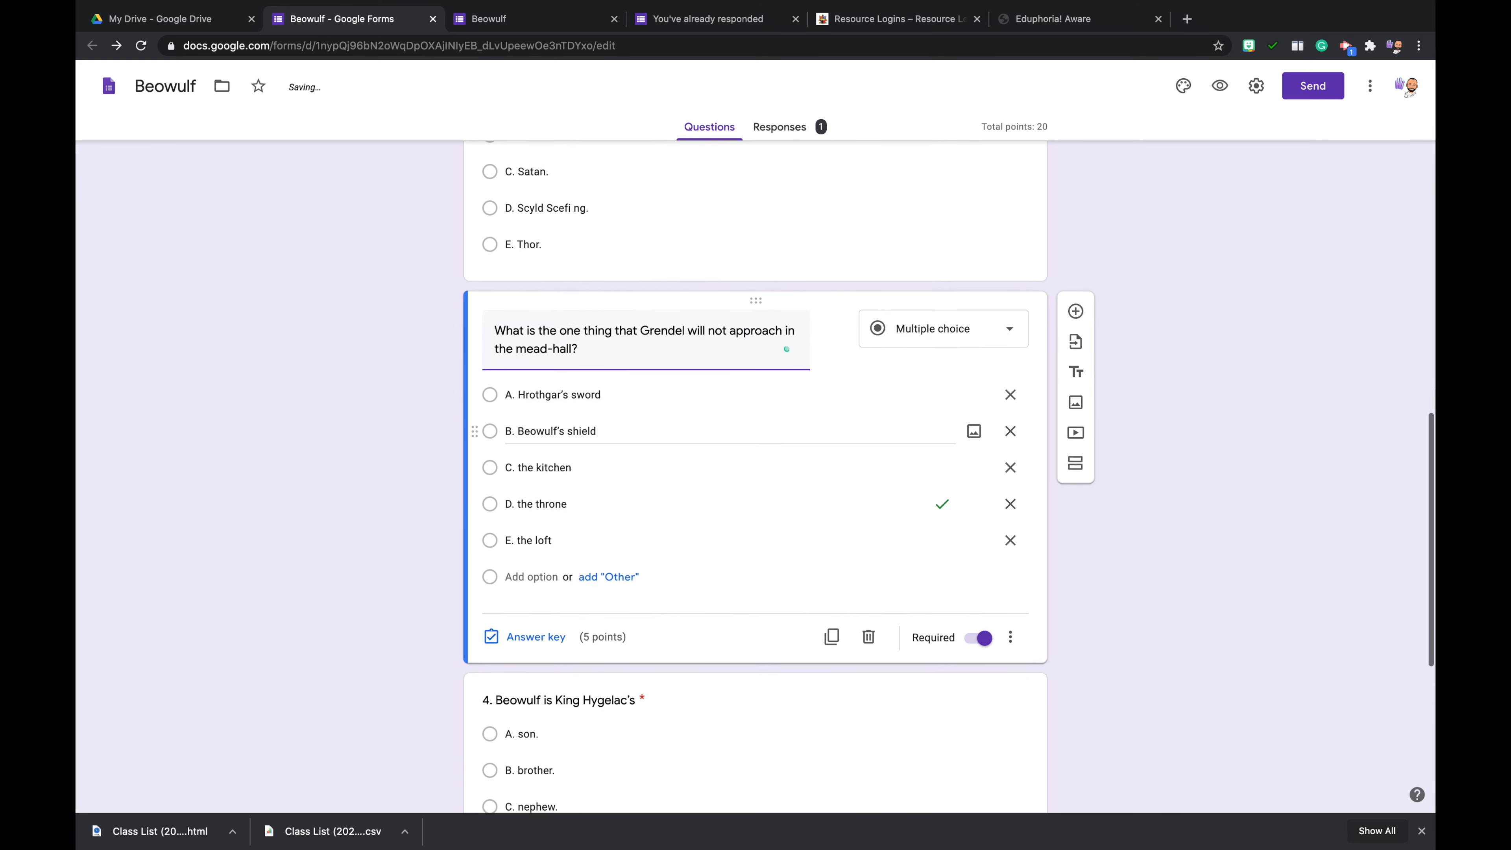
{"action": "left_click", "coordinate": [509, 540]}
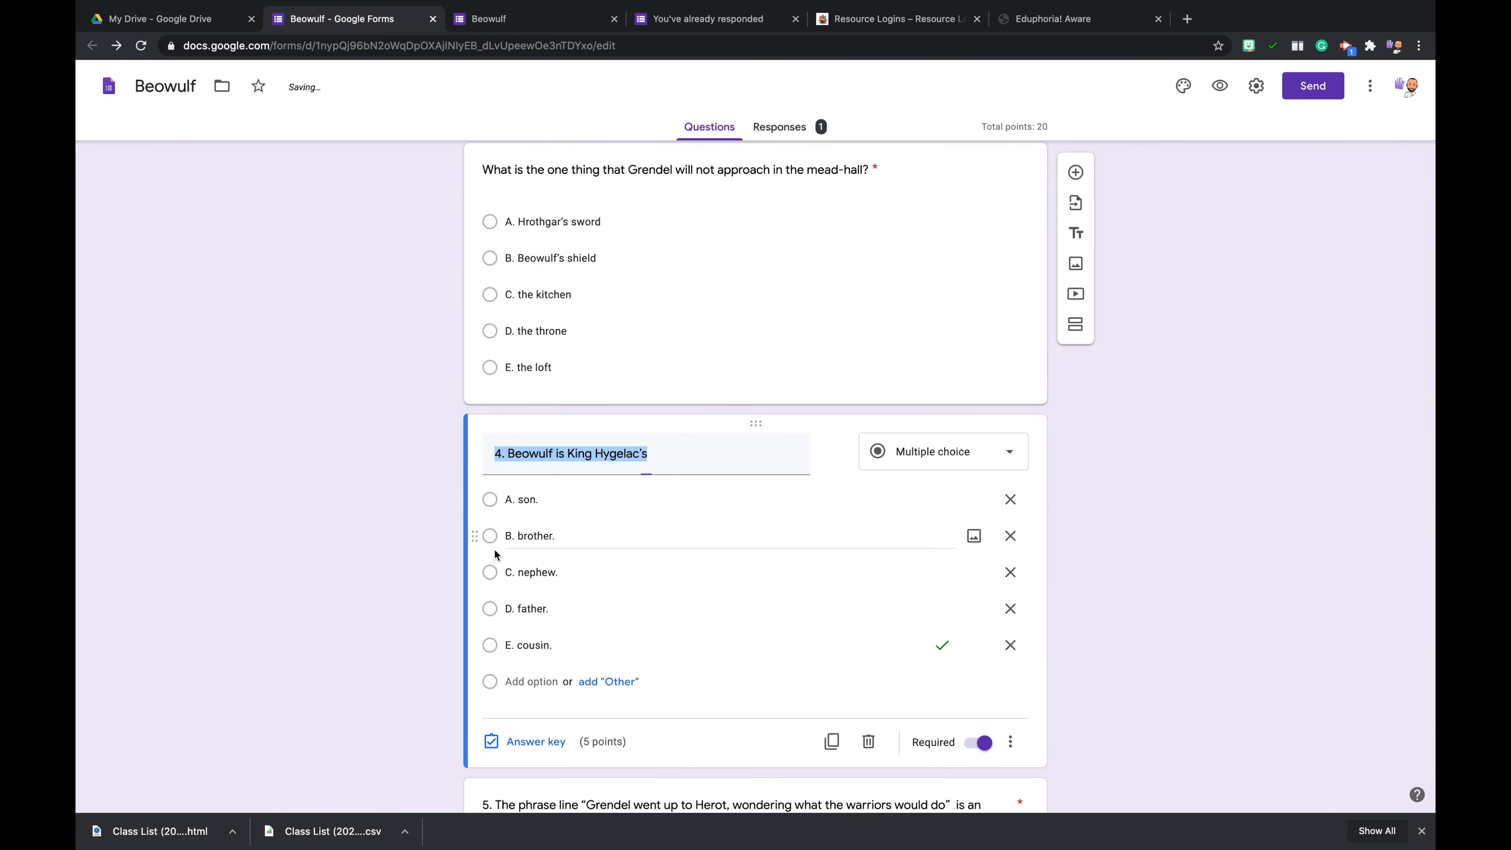
{"action": "left_click", "coordinate": [508, 454]}
{"action": "key", "text": "BackSpace"}
{"action": "key", "text": "BackSpace"}
{"action": "key", "text": "BackSpace"}
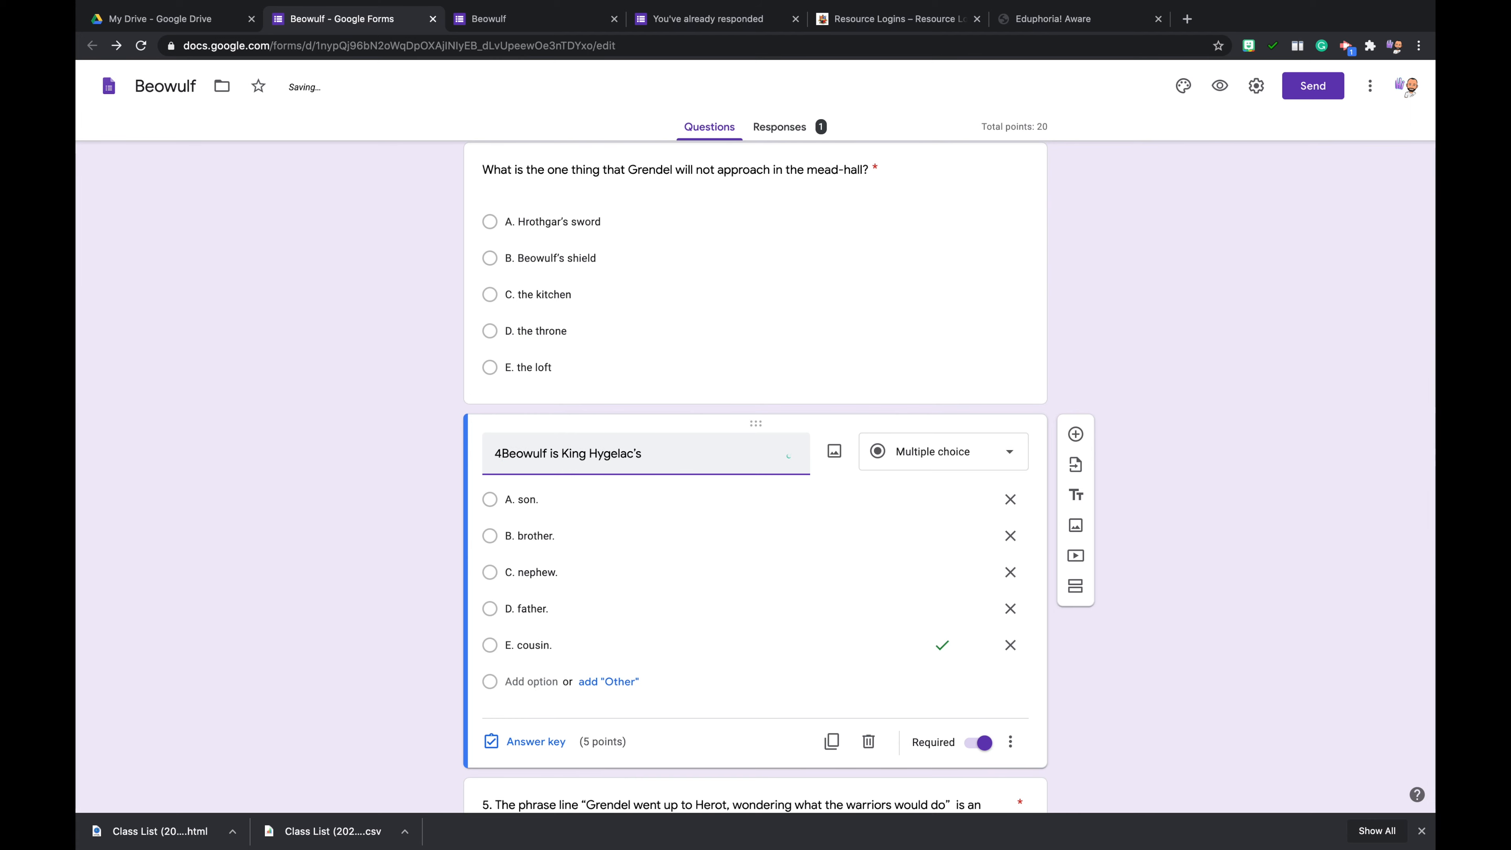
- Remove the number "5." from the title of the question about the phrase line "Grendel went up to Herot"
{"action": "scroll", "coordinate": [508, 454], "scroll_direction": "down", "scroll_amount": 1}
{"action": "scroll", "coordinate": [496, 574], "scroll_direction": "down", "scroll_amount": 3}
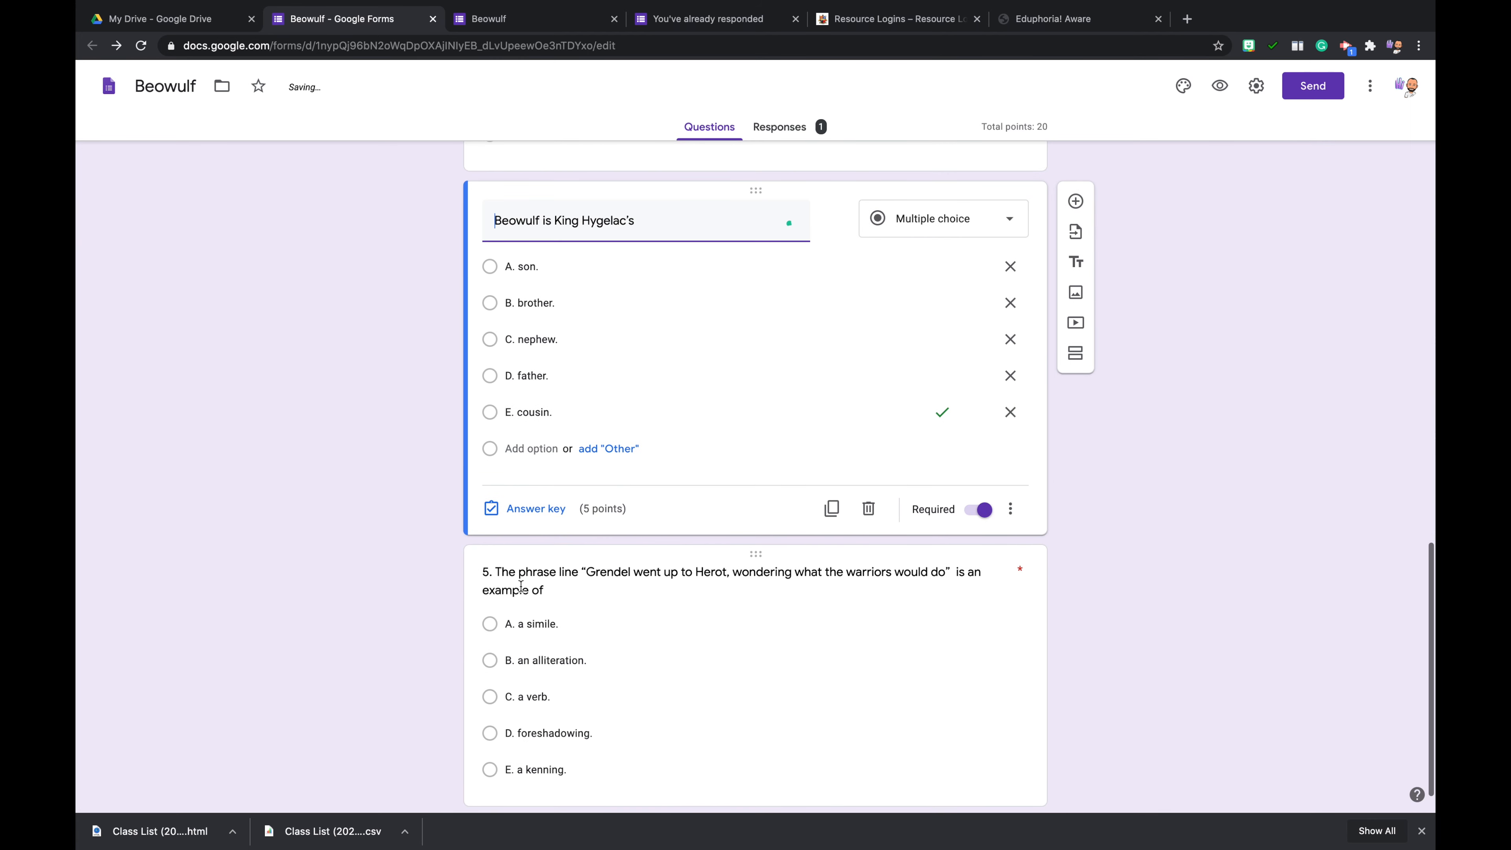
{"action": "left_click", "coordinate": [496, 574]}
{"action": "left_click", "coordinate": [509, 472]}
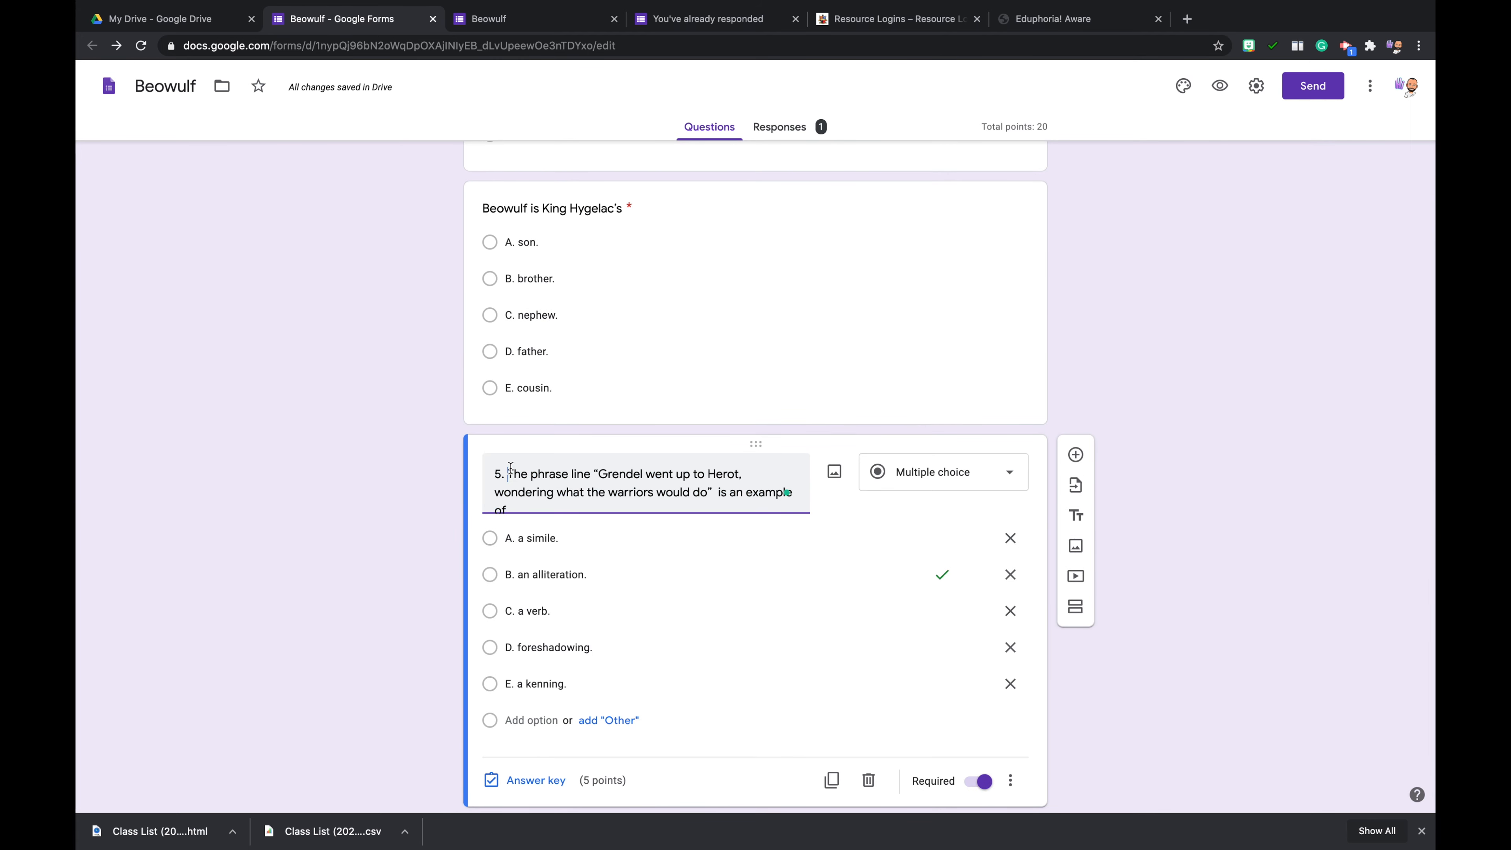
{"action": "key", "text": "BackSpace"}
{"action": "key", "text": "BackSpace"}
{"action": "key", "text": "BackSpace"}
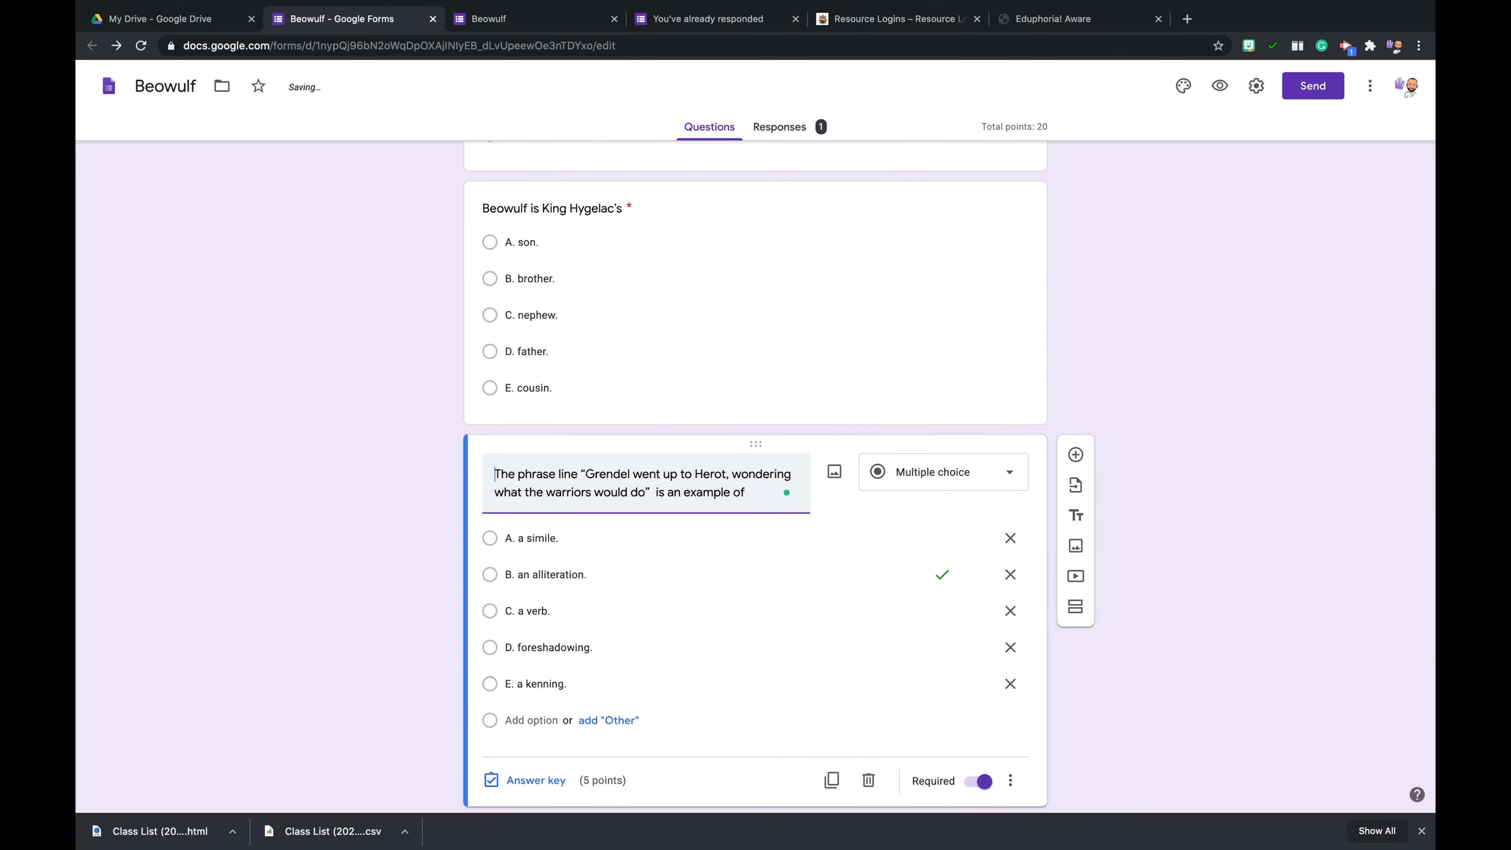
- Review the whole form, examining its two sections, the unnumbered question titles and the available elements to add
{"action": "scroll", "coordinate": [513, 492], "scroll_direction": "down", "scroll_amount": 2}
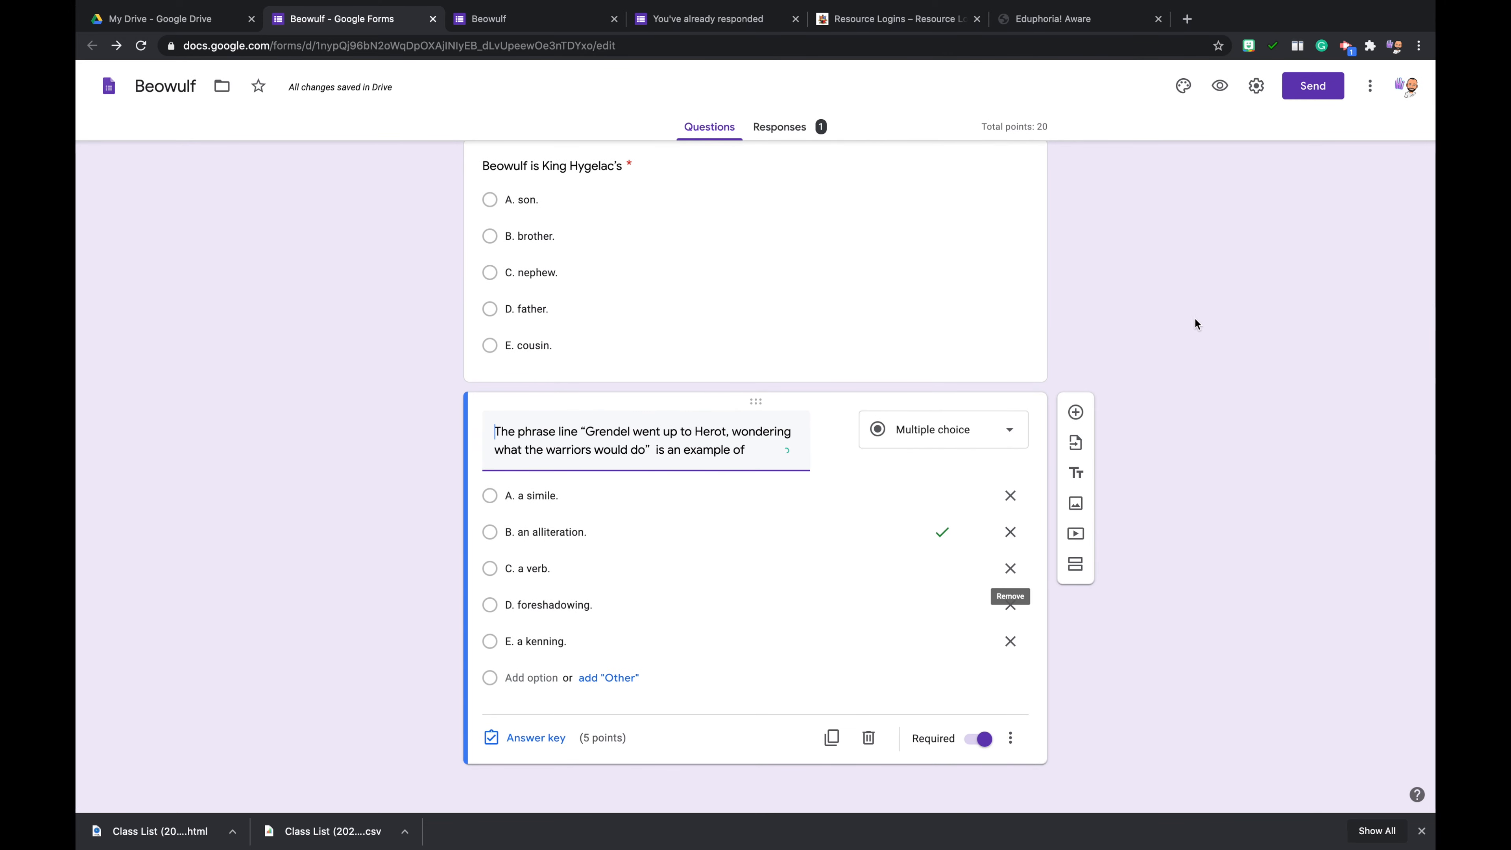
{"action": "scroll", "coordinate": [1195, 320], "scroll_direction": "up", "scroll_amount": 15}
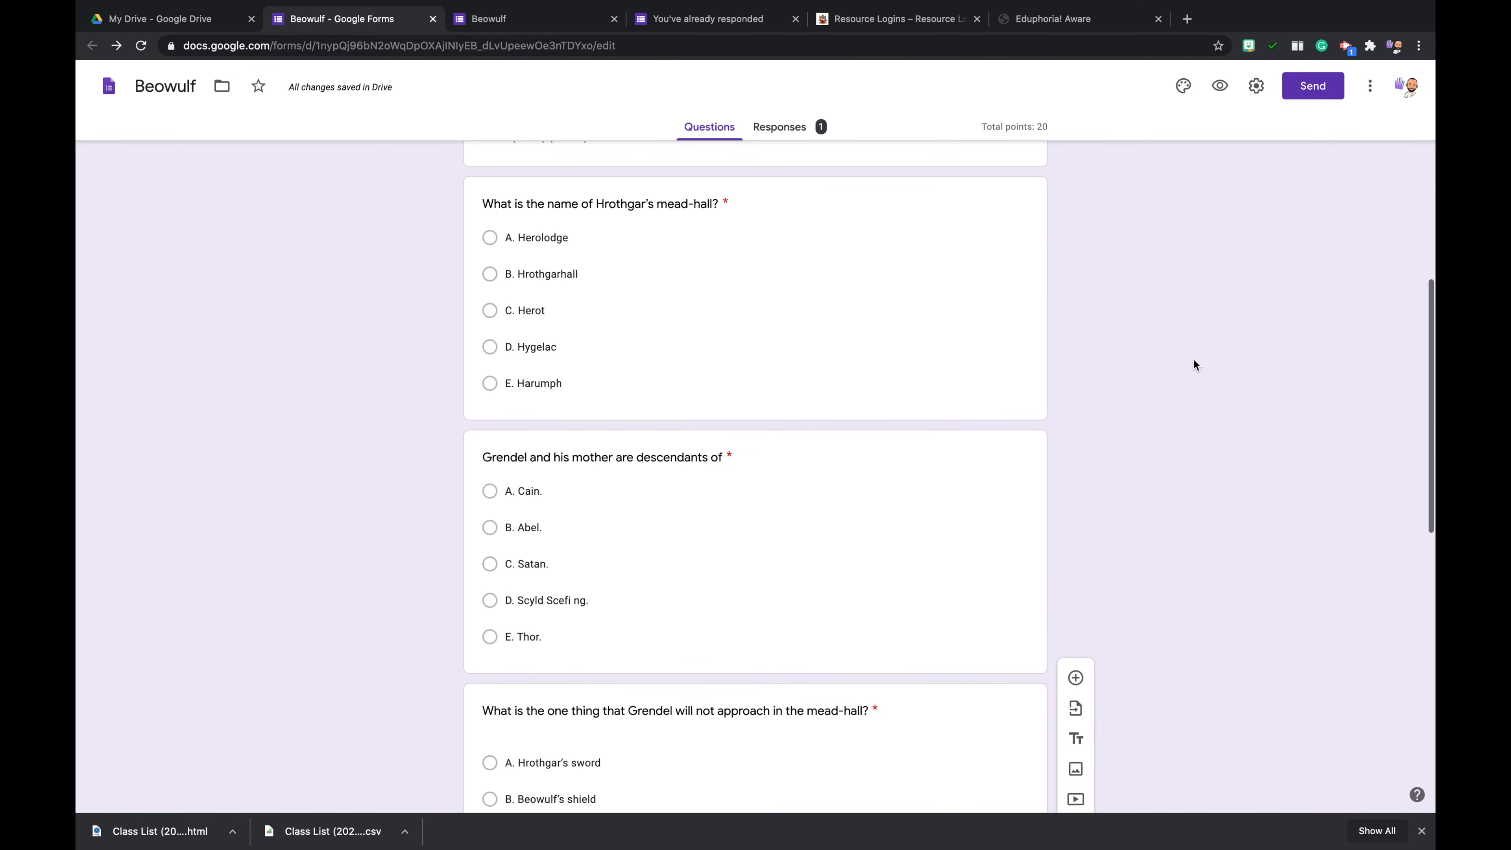
{"action": "scroll", "coordinate": [1186, 343], "scroll_direction": "up", "scroll_amount": 10}
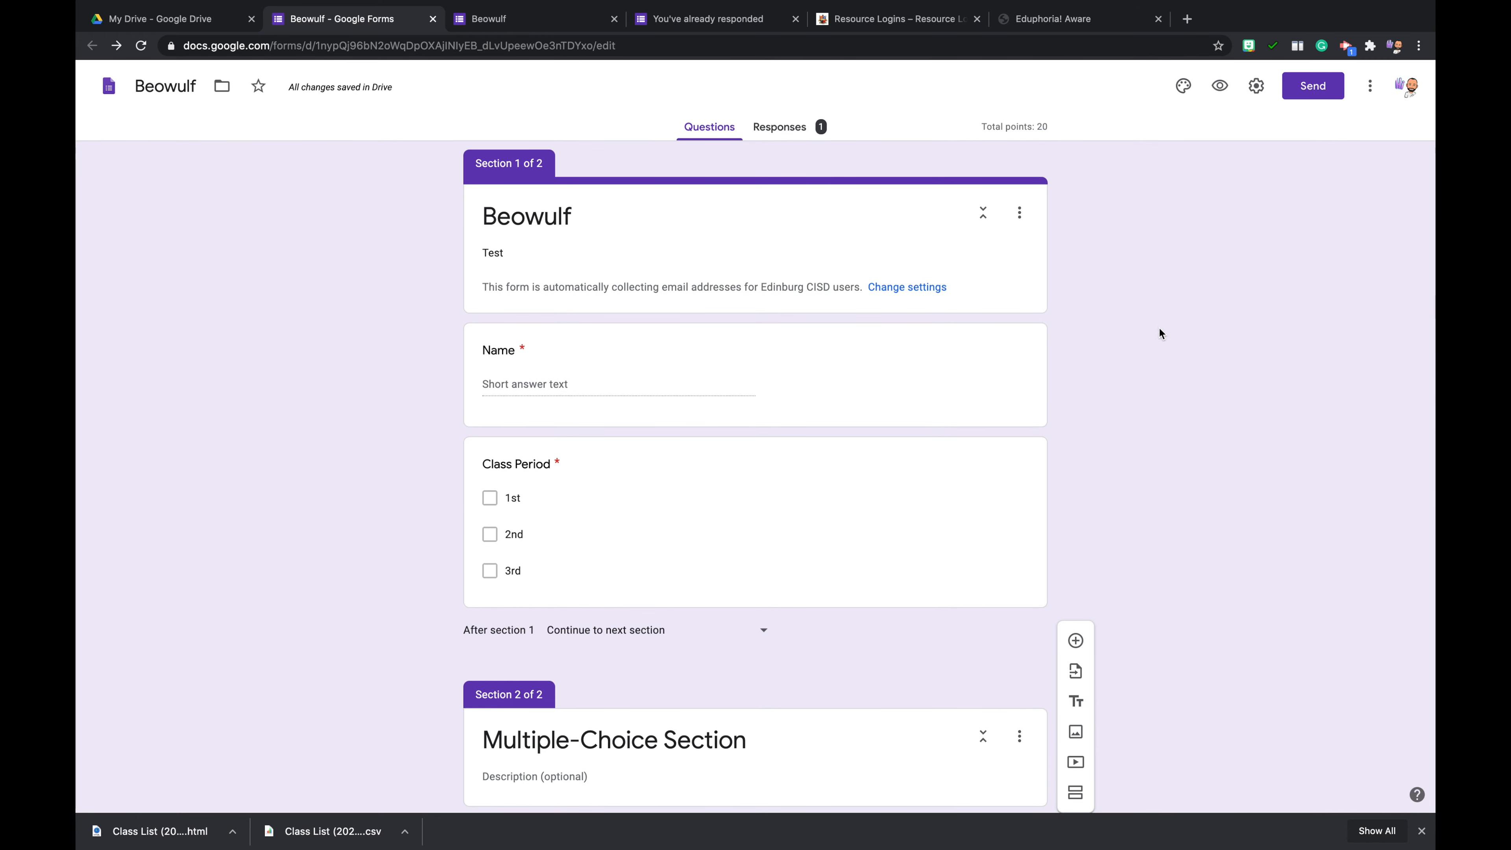
{"action": "scroll", "coordinate": [1145, 315], "scroll_direction": "down", "scroll_amount": 5}
{"action": "scroll", "coordinate": [1141, 310], "scroll_direction": "up", "scroll_amount": 2}
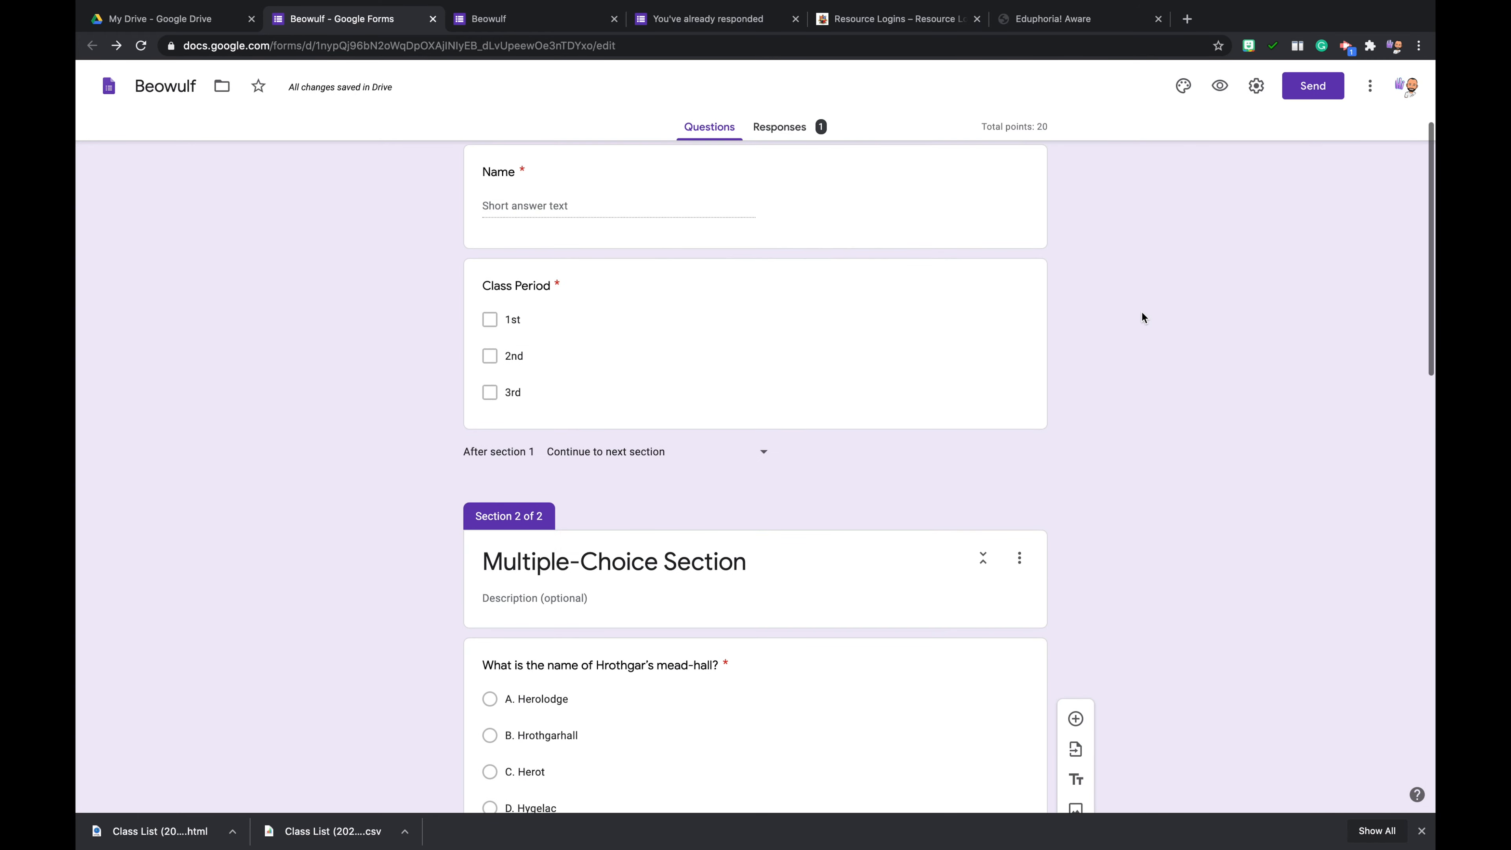
{"action": "scroll", "coordinate": [1142, 311], "scroll_direction": "up", "scroll_amount": 3}
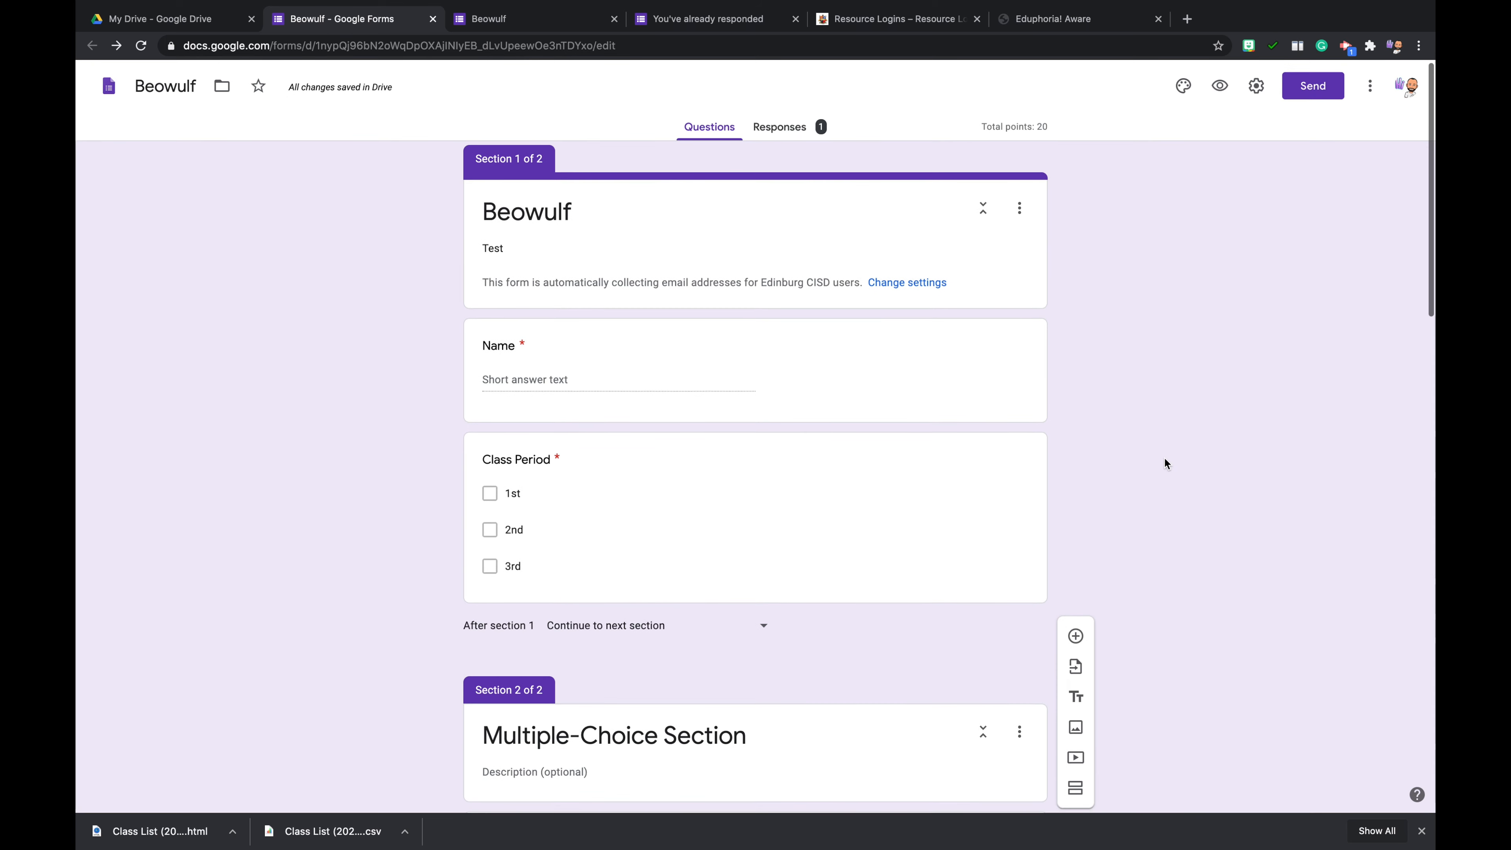
{"action": "scroll", "coordinate": [1165, 463], "scroll_direction": "down", "scroll_amount": 3}
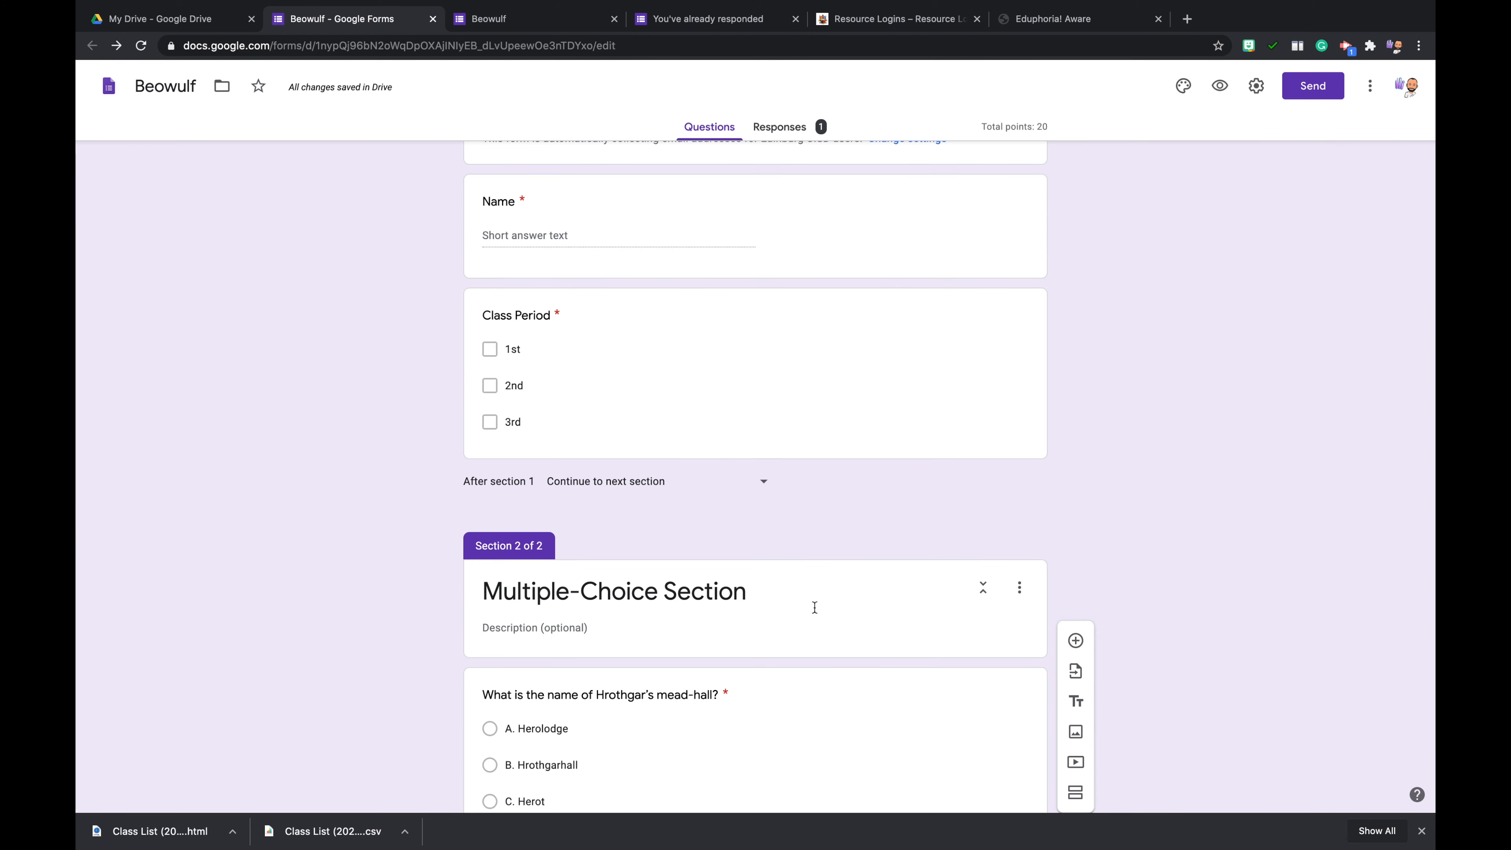
{"action": "scroll", "coordinate": [1096, 631], "scroll_direction": "up", "scroll_amount": 1}
{"action": "scroll", "coordinate": [1096, 632], "scroll_direction": "down", "scroll_amount": 3}
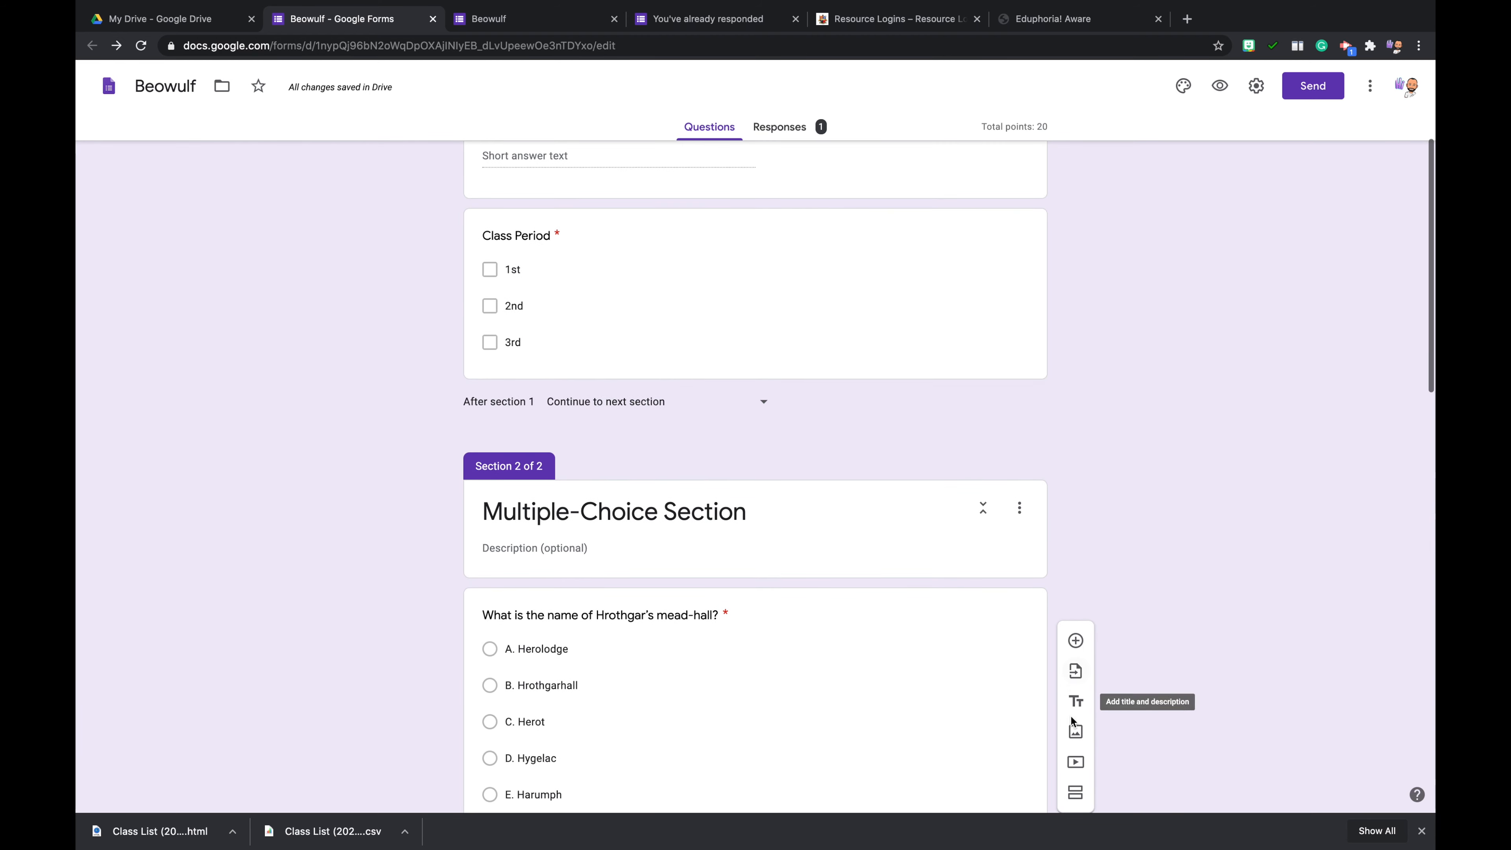
- Insert the first Google Image Search result for "Beowulf", the painting of the warrior with sword and shield, into the form
{"action": "left_click", "coordinate": [1079, 733]}
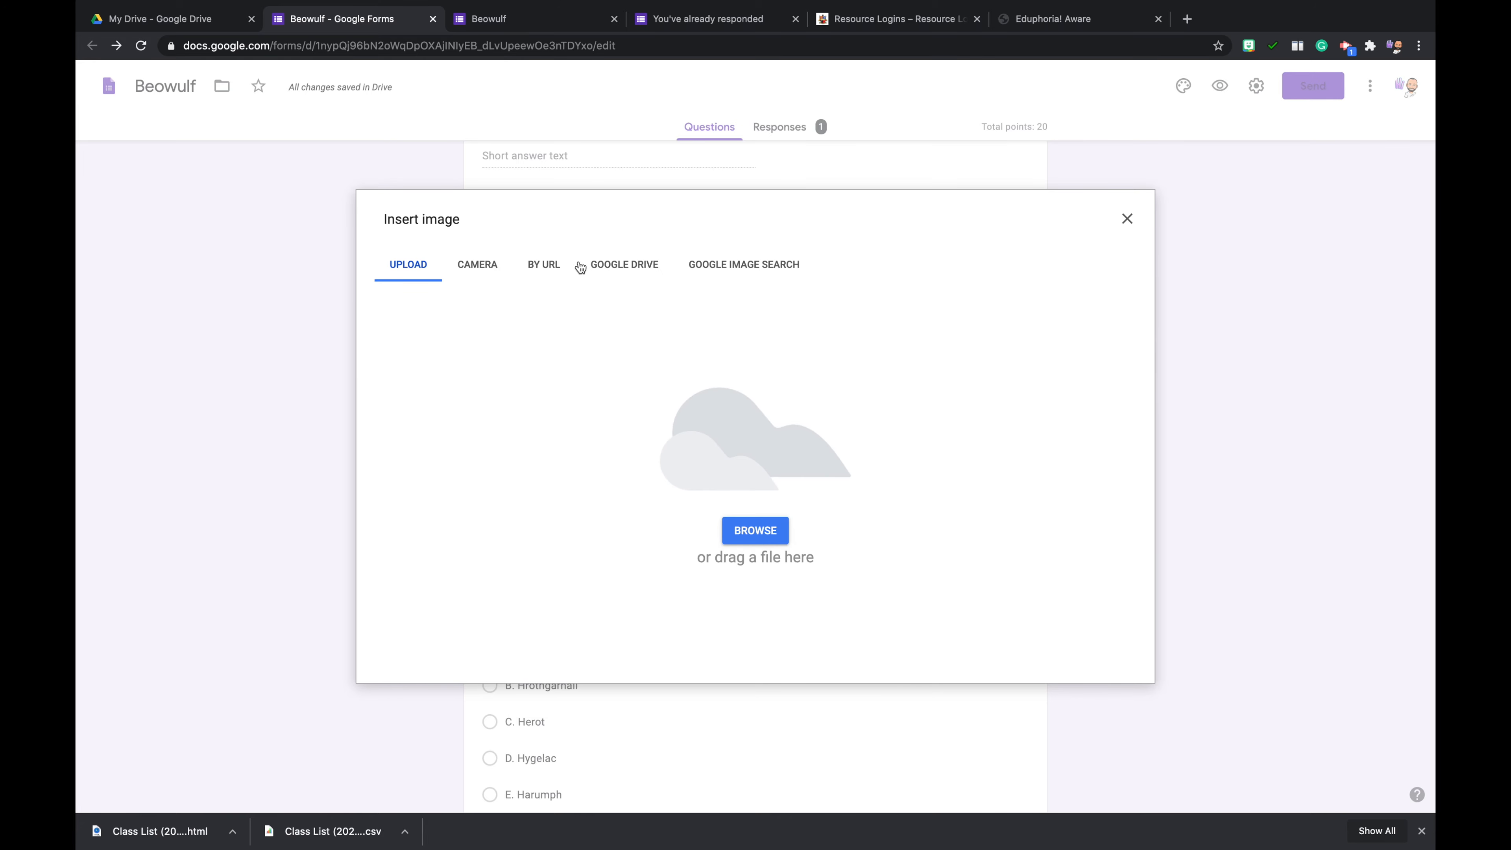
{"action": "left_click", "coordinate": [738, 263]}
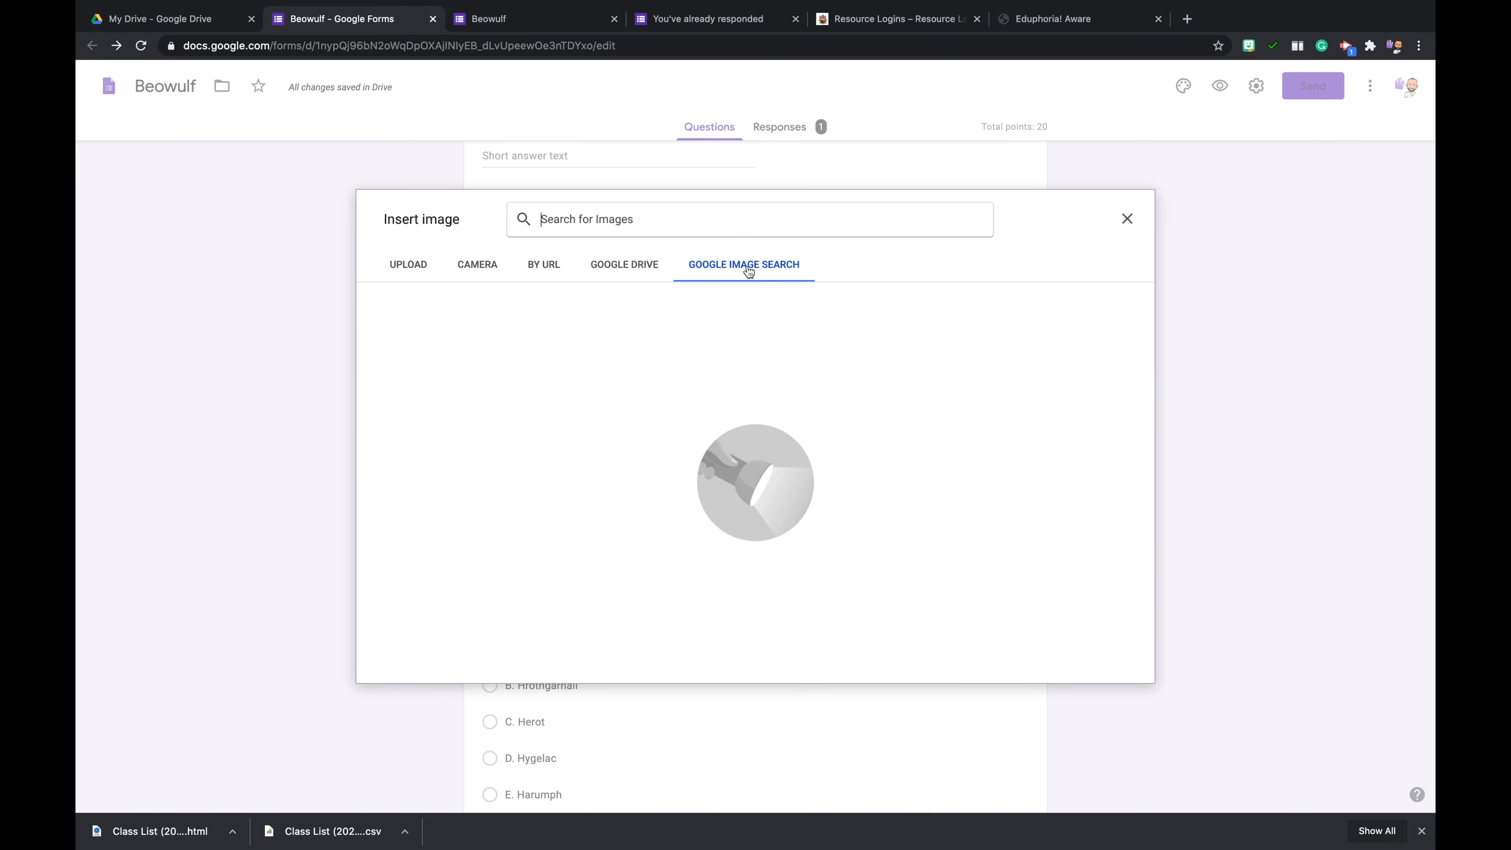
{"action": "type", "text": "Be"}
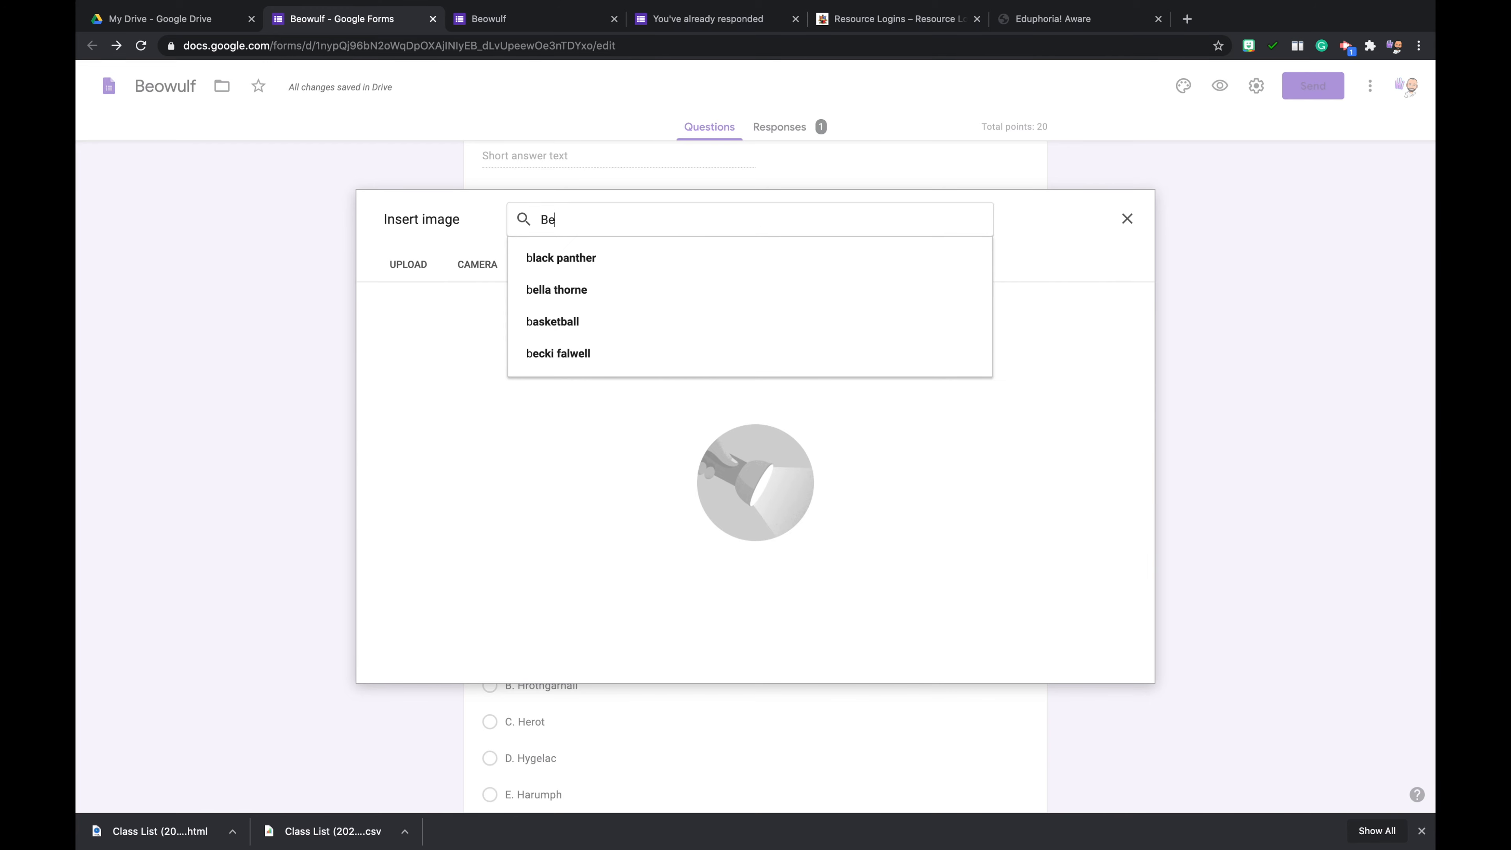
{"action": "type", "text": "owulf"}
{"action": "key", "text": "Return"}
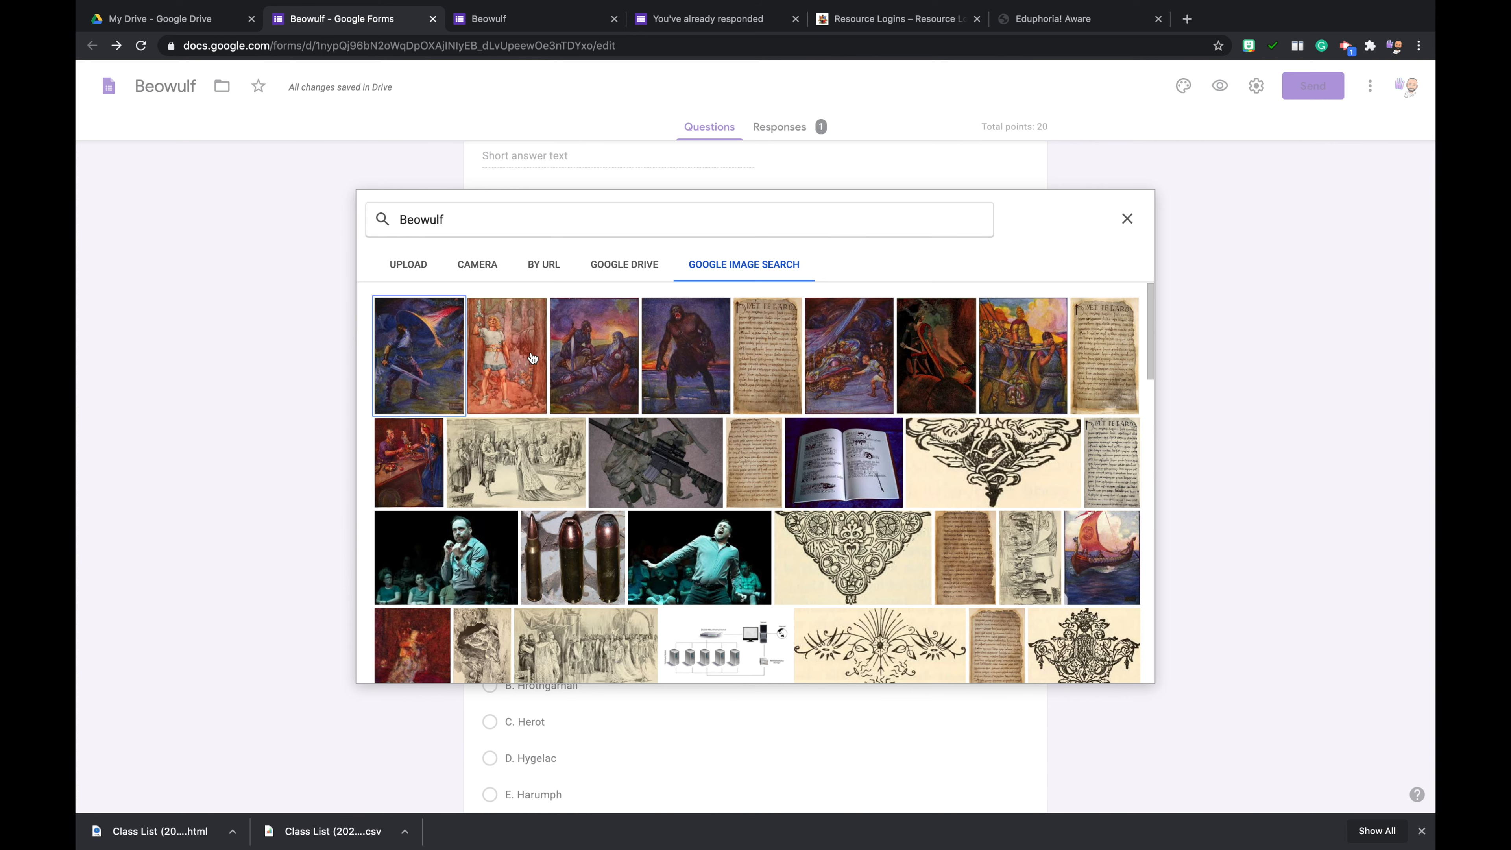
{"action": "left_click", "coordinate": [426, 343]}
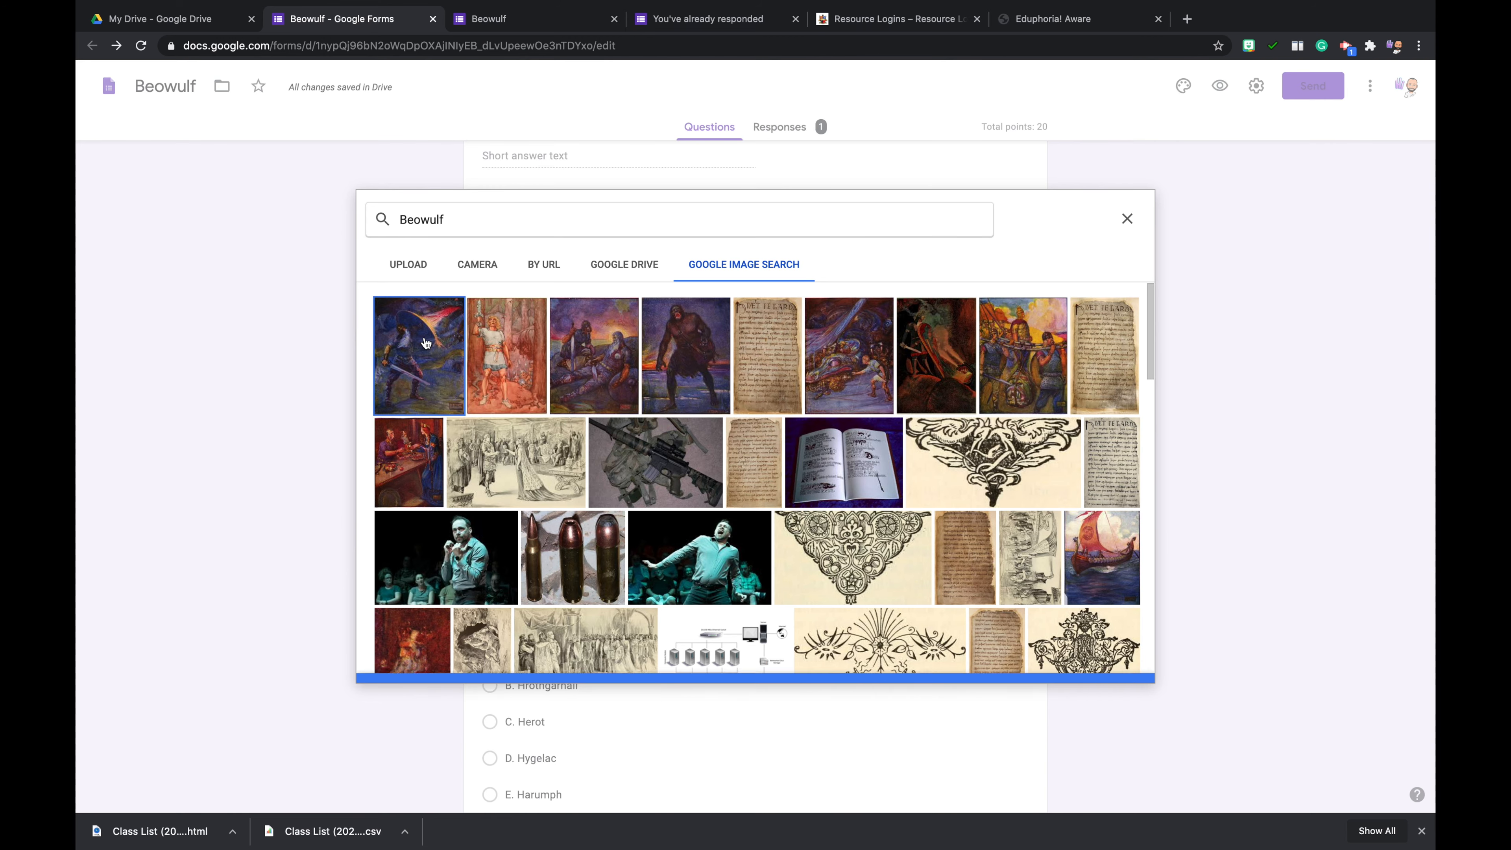
{"action": "left_click", "coordinate": [1116, 664]}
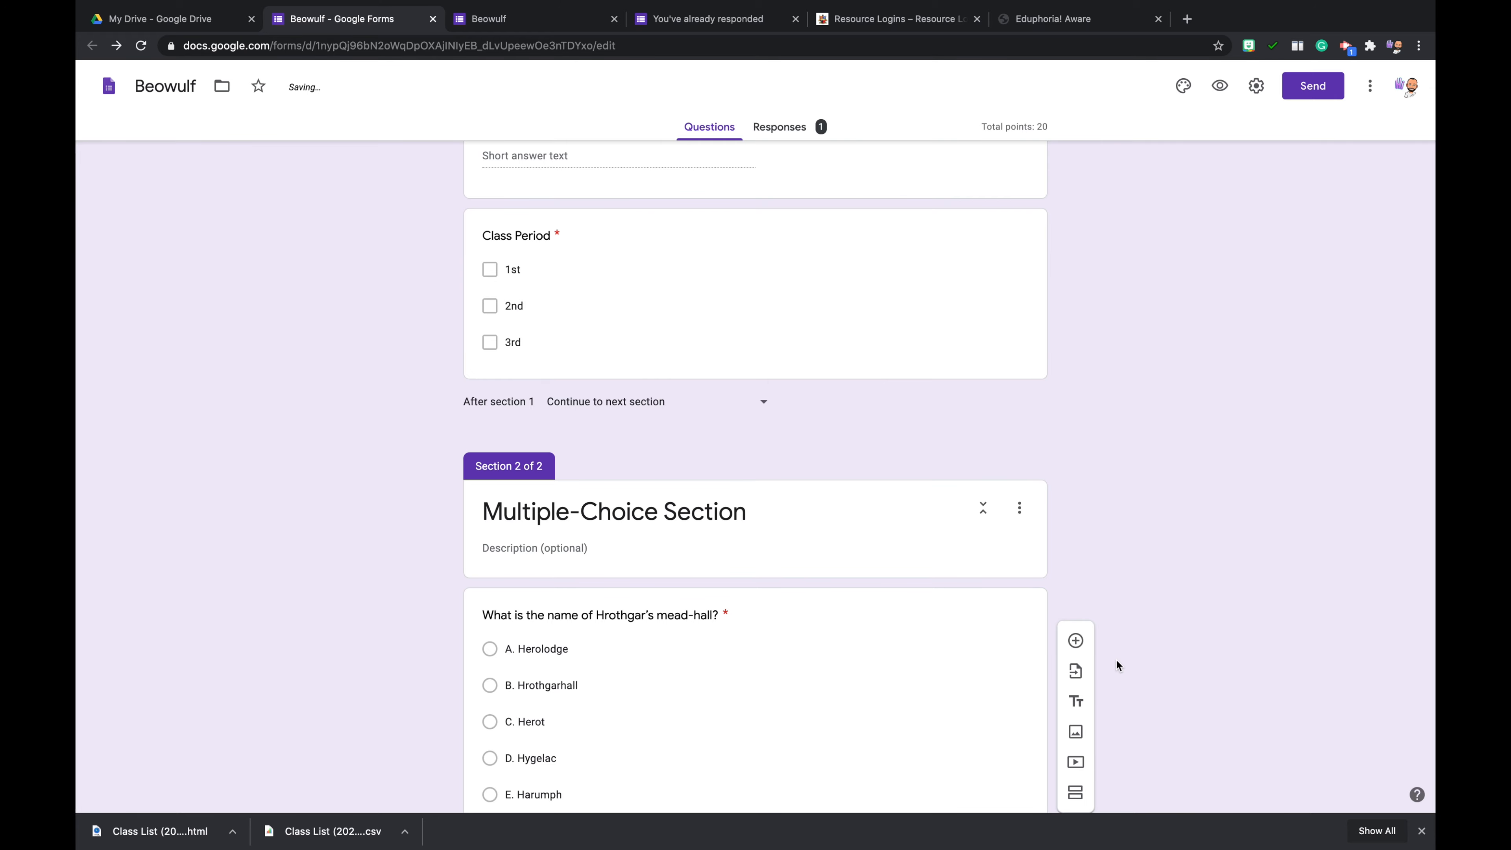
- Move the inserted image to the start of section 1, directly above the Name question
{"action": "scroll", "coordinate": [1117, 660], "scroll_direction": "down", "scroll_amount": 1}
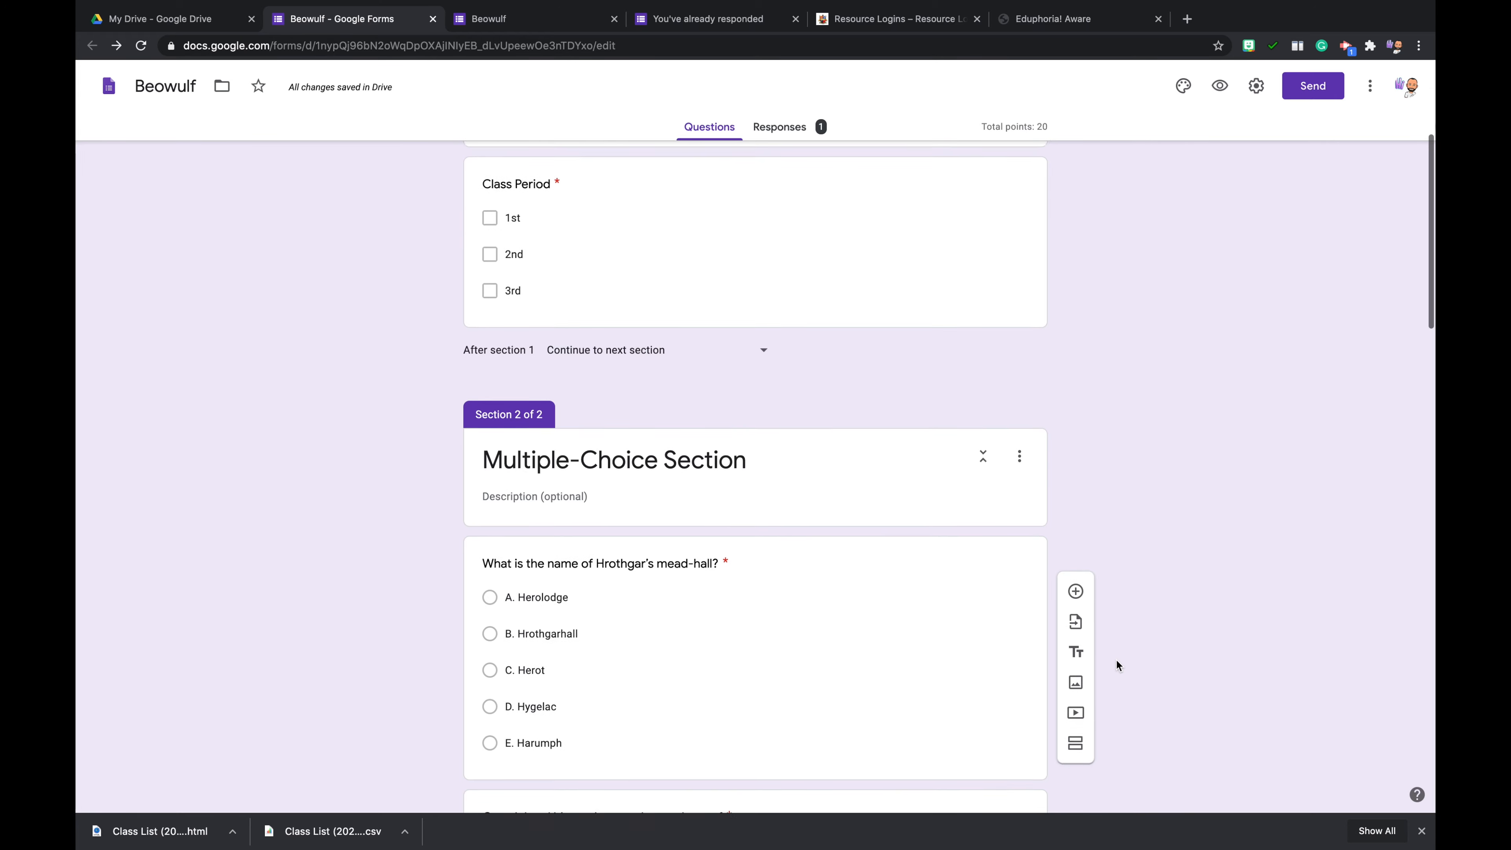
{"action": "scroll", "coordinate": [1117, 660], "scroll_direction": "up", "scroll_amount": 5}
{"action": "scroll", "coordinate": [1117, 660], "scroll_direction": "down", "scroll_amount": 15}
{"action": "scroll", "coordinate": [1117, 659], "scroll_direction": "down", "scroll_amount": 12}
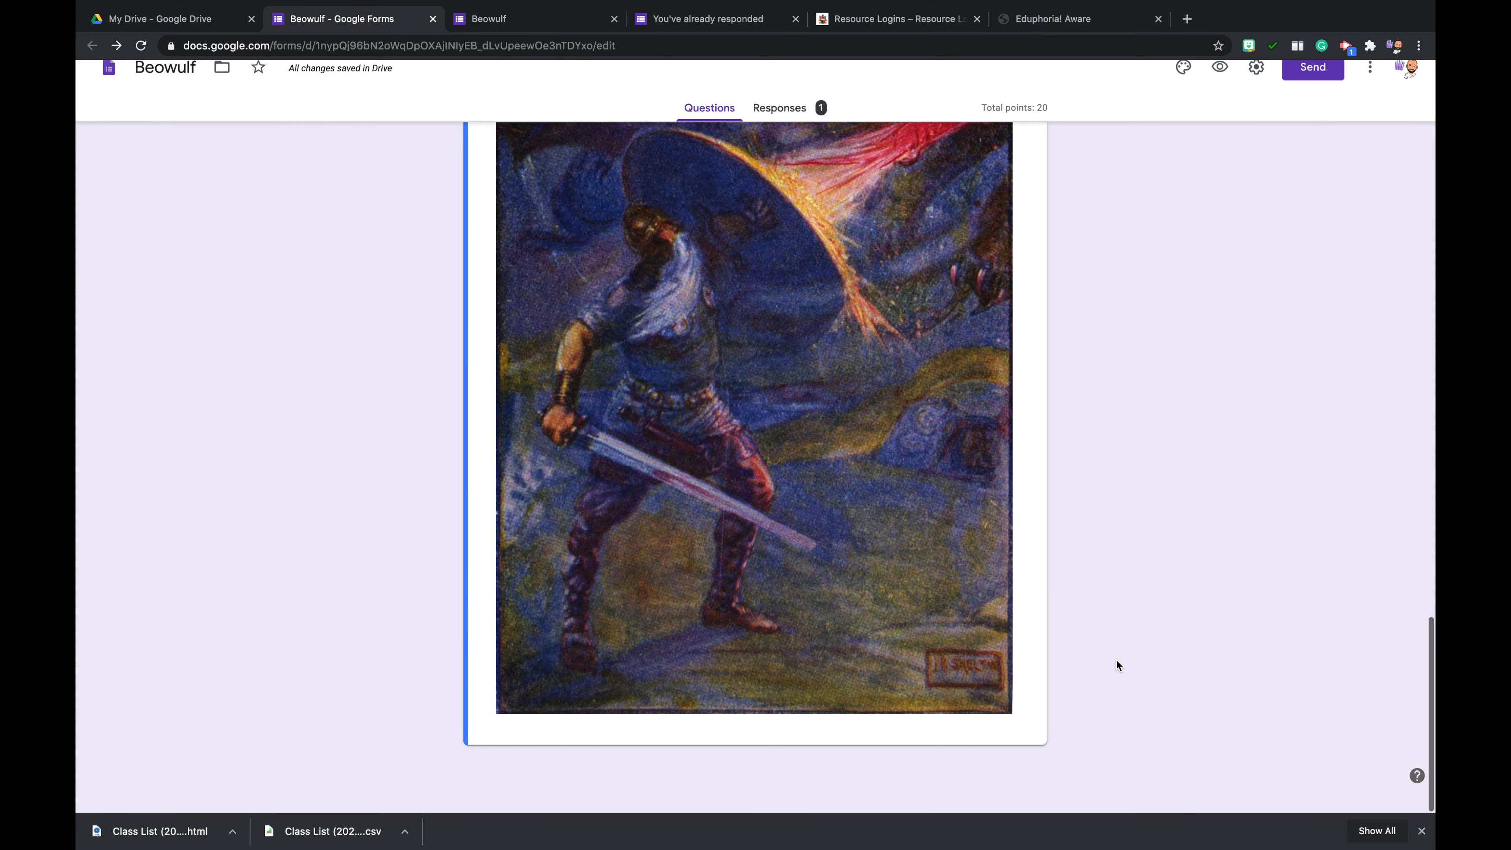
{"action": "scroll", "coordinate": [1121, 525], "scroll_direction": "up", "scroll_amount": 3}
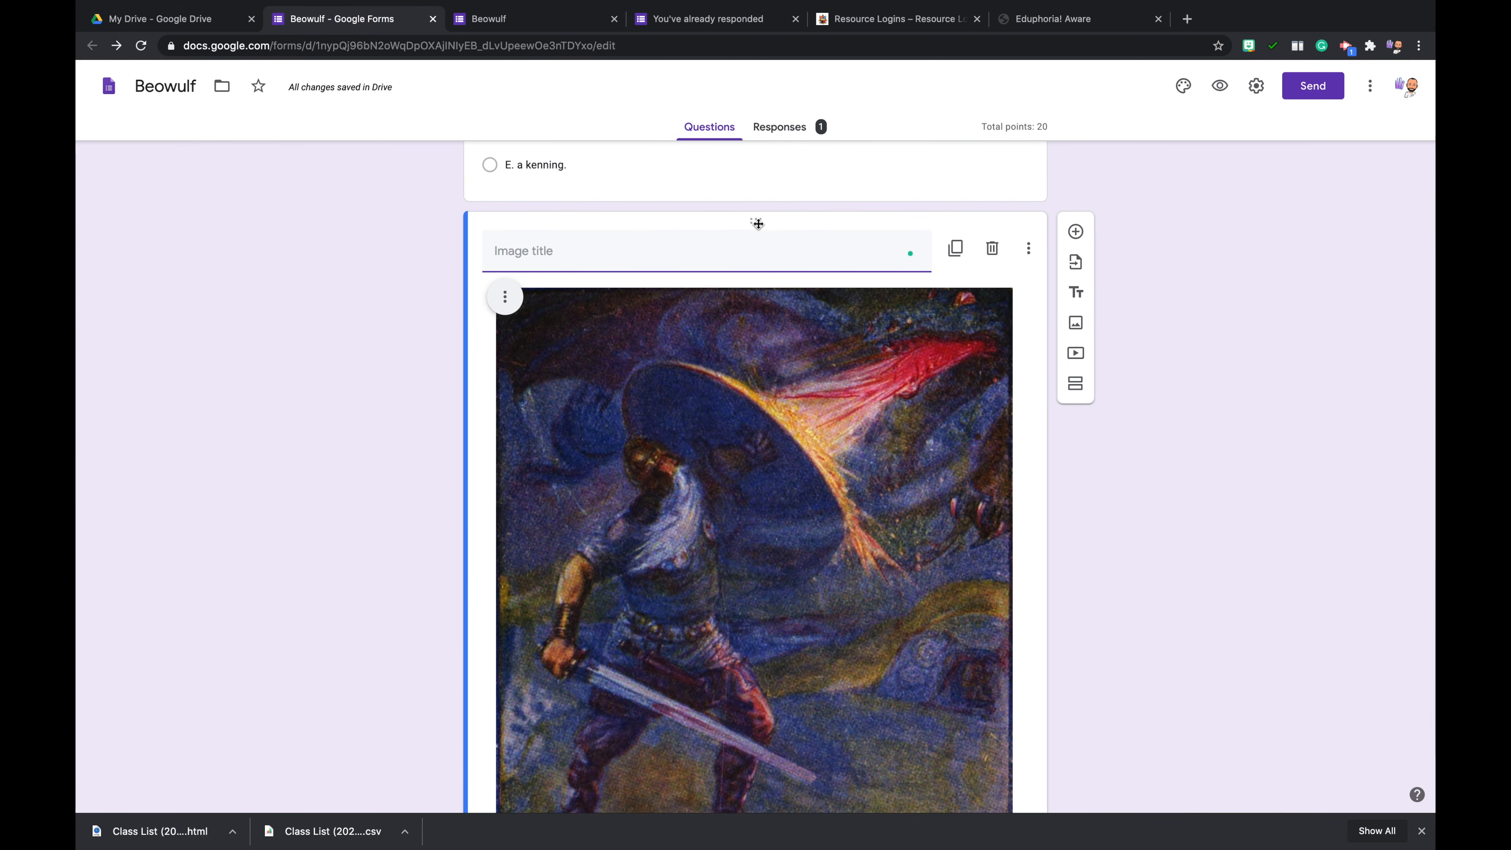
{"action": "left_click_drag", "start_coordinate": [756, 219], "coordinate": [743, 38]}
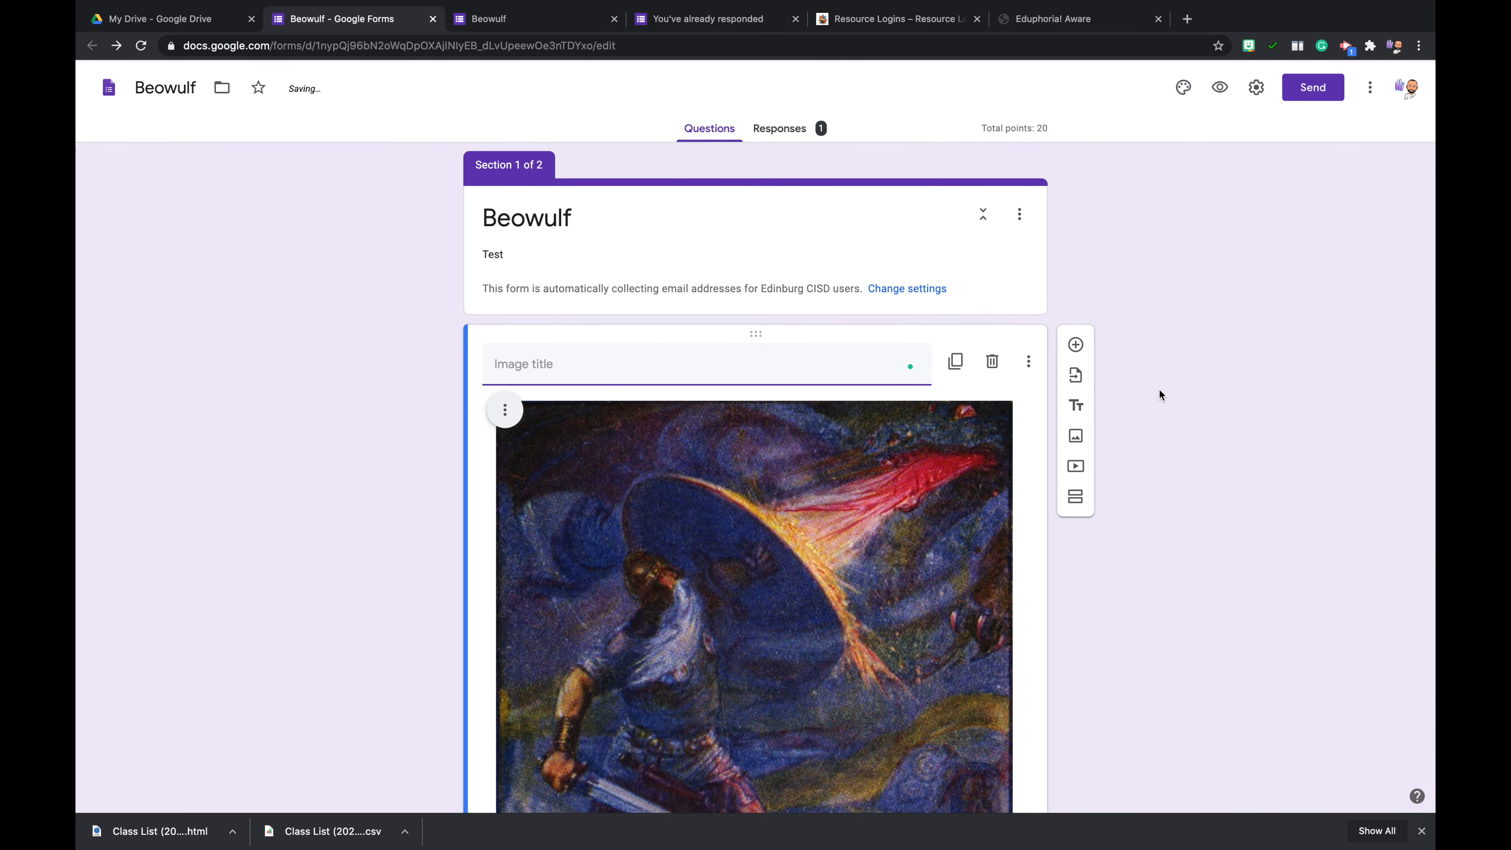
{"action": "left_click_drag", "start_coordinate": [1160, 393], "coordinate": [1138, 79]}
{"action": "scroll", "coordinate": [1138, 79], "scroll_direction": "up", "scroll_amount": 1}
{"action": "scroll", "coordinate": [390, 390], "scroll_direction": "down", "scroll_amount": 2}
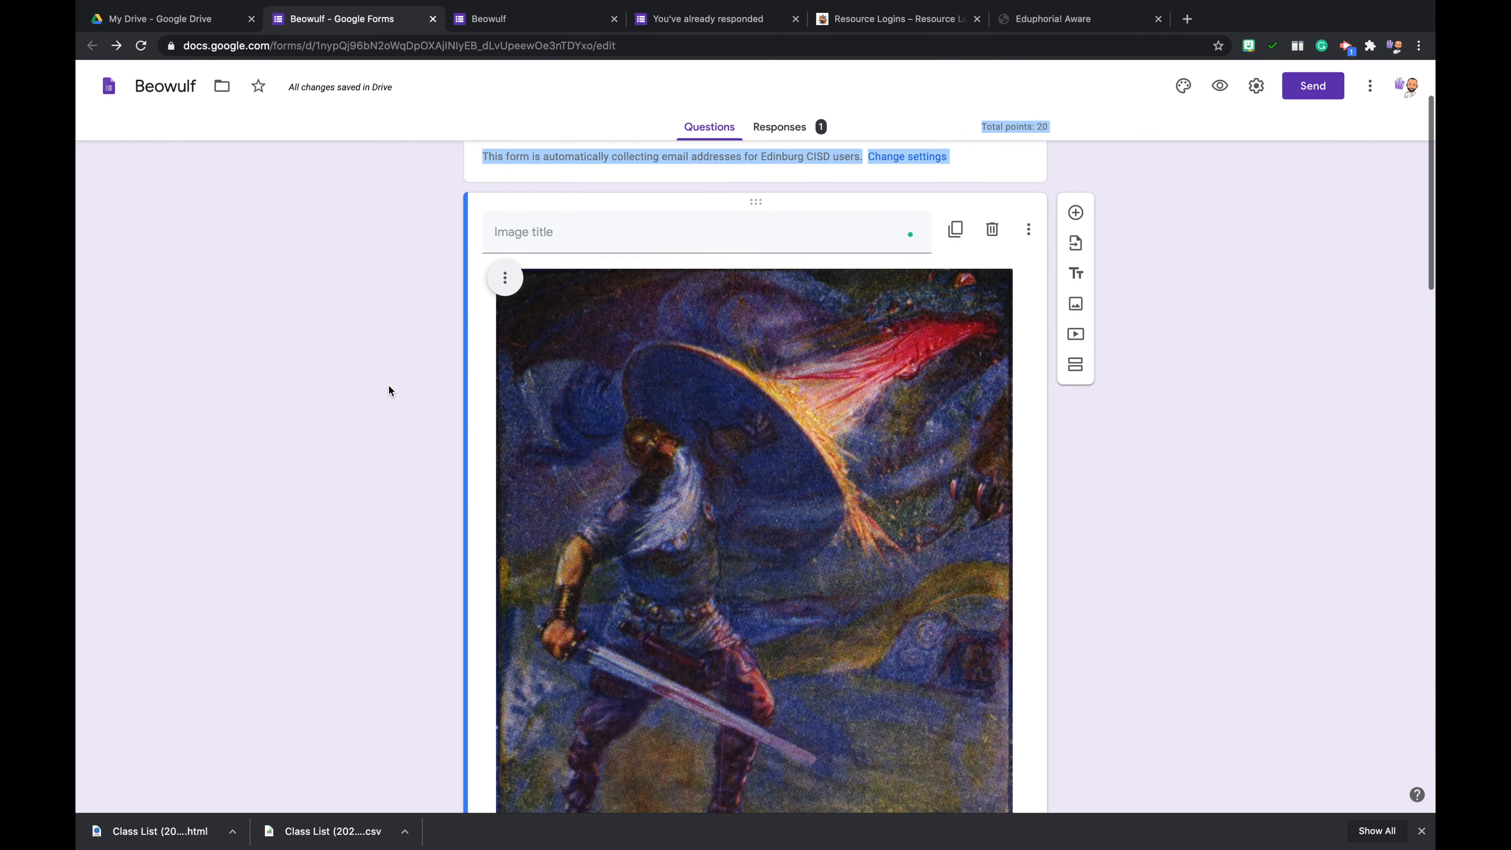
- Shrink the image proportionally to well under half its inserted width
{"action": "scroll", "coordinate": [388, 391], "scroll_direction": "down", "scroll_amount": 10}
{"action": "scroll", "coordinate": [375, 470], "scroll_direction": "up", "scroll_amount": 7}
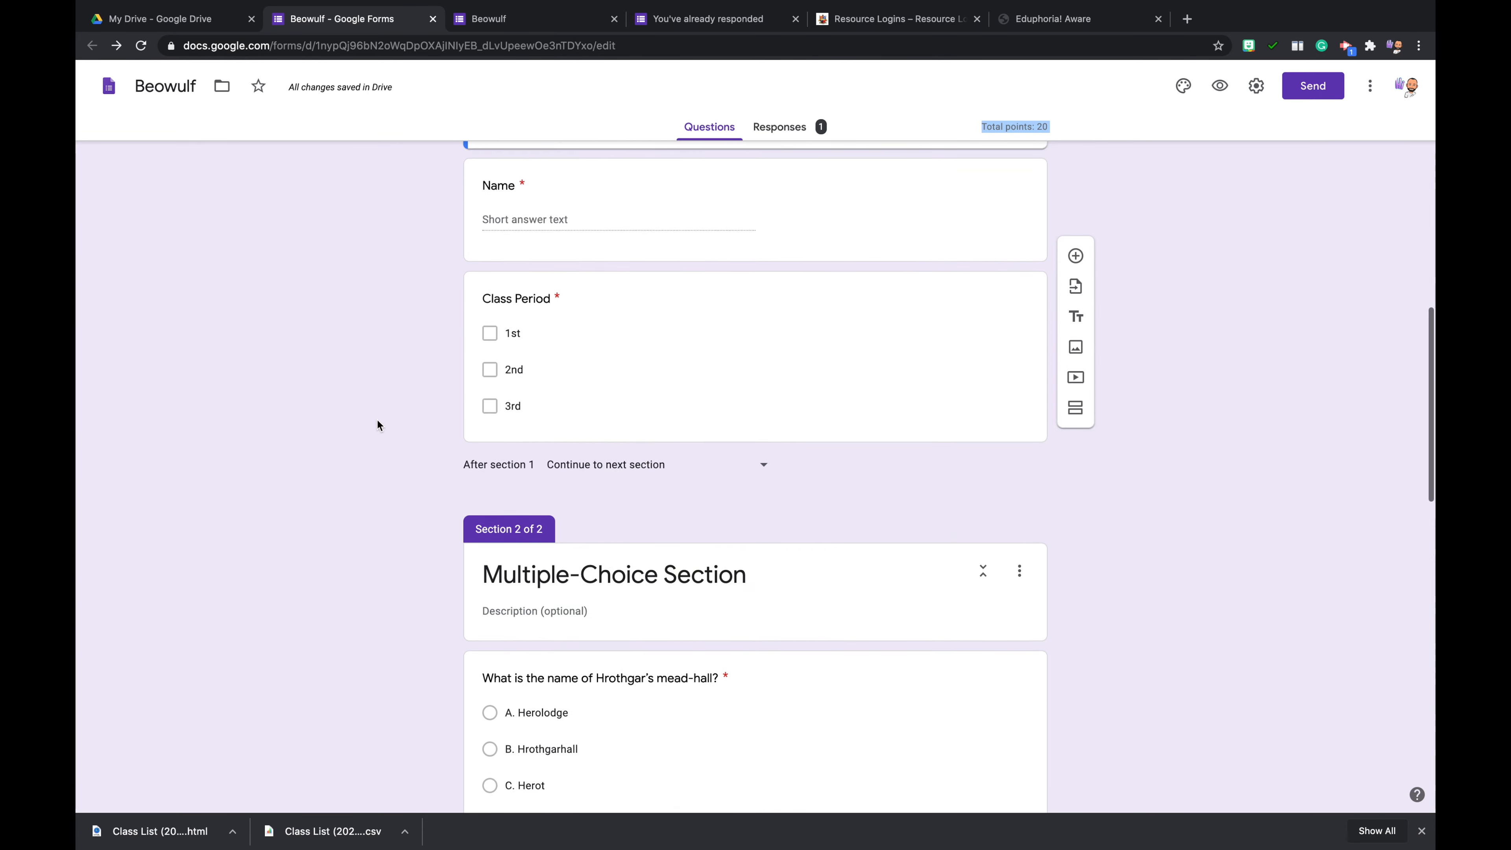
{"action": "scroll", "coordinate": [377, 417], "scroll_direction": "up", "scroll_amount": 6}
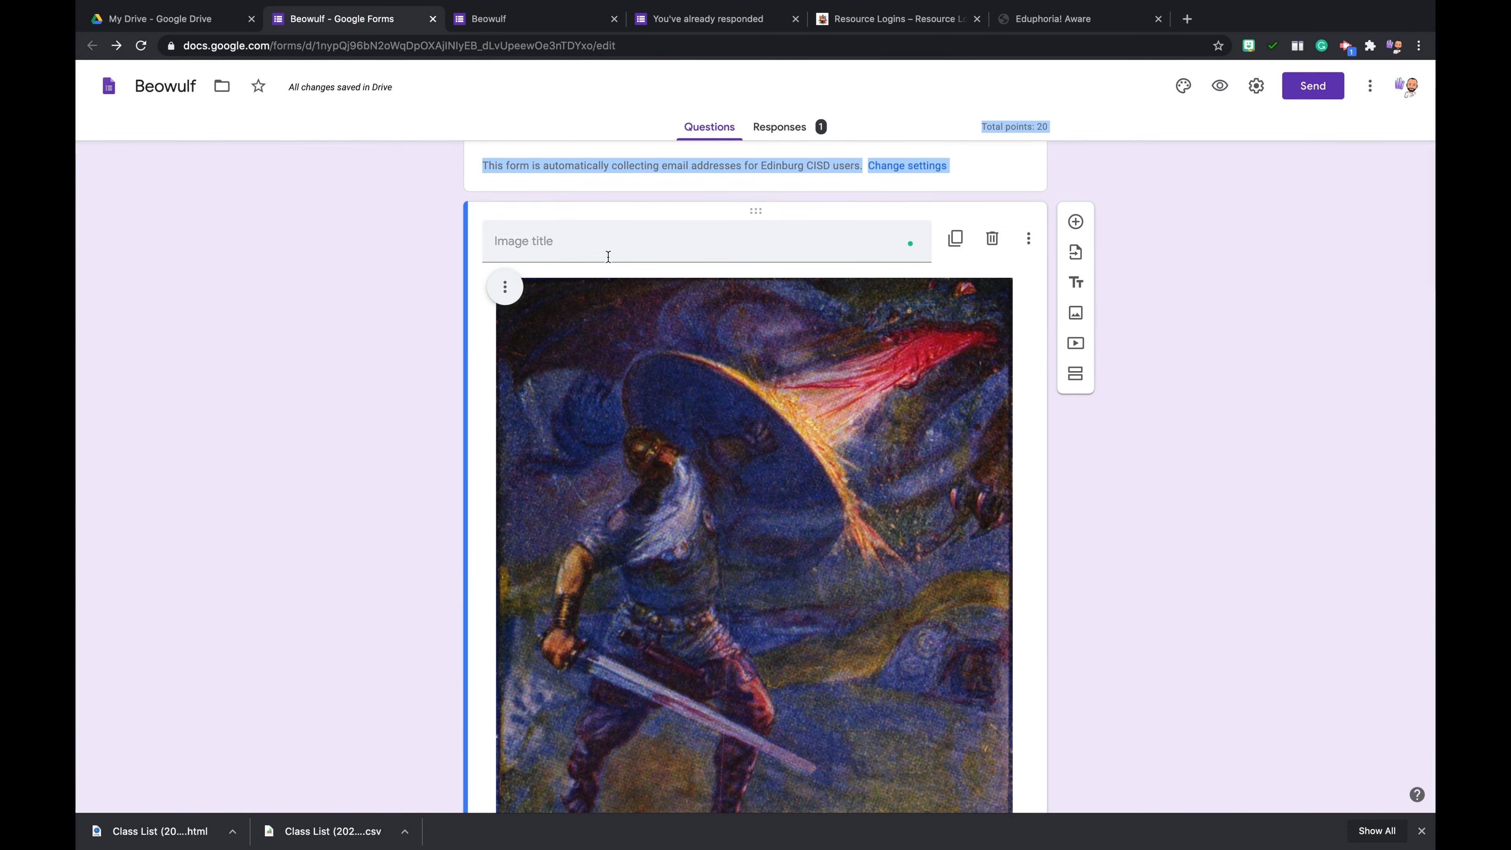
{"action": "left_click", "coordinate": [608, 257]}
{"action": "scroll", "coordinate": [606, 244], "scroll_direction": "up", "scroll_amount": 2}
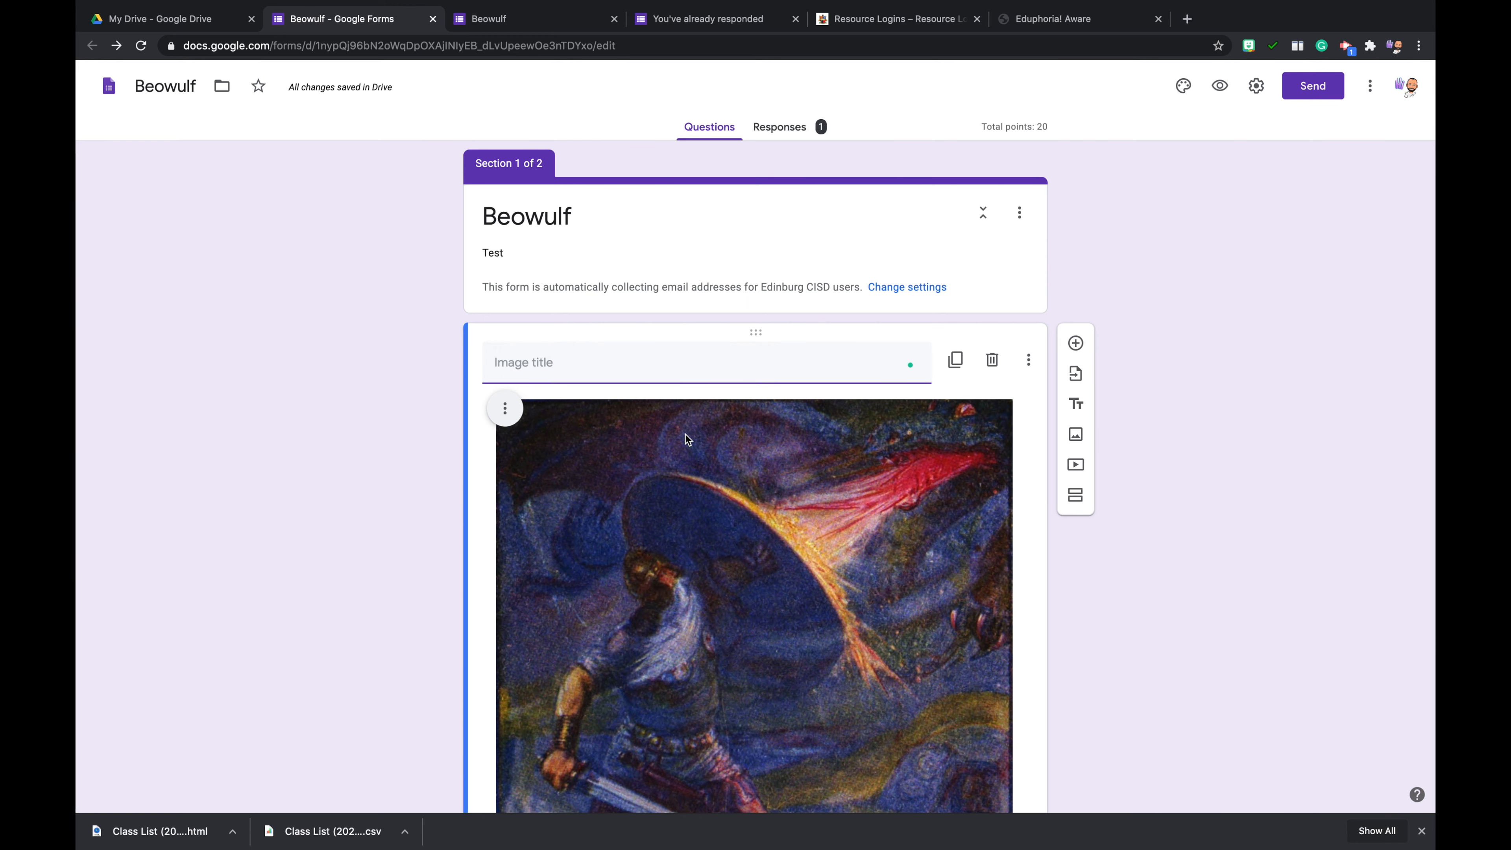
{"action": "scroll", "coordinate": [686, 434], "scroll_direction": "down", "scroll_amount": 6}
{"action": "left_click", "coordinate": [740, 407]}
{"action": "left_click_drag", "start_coordinate": [1201, 537], "coordinate": [1170, 616]}
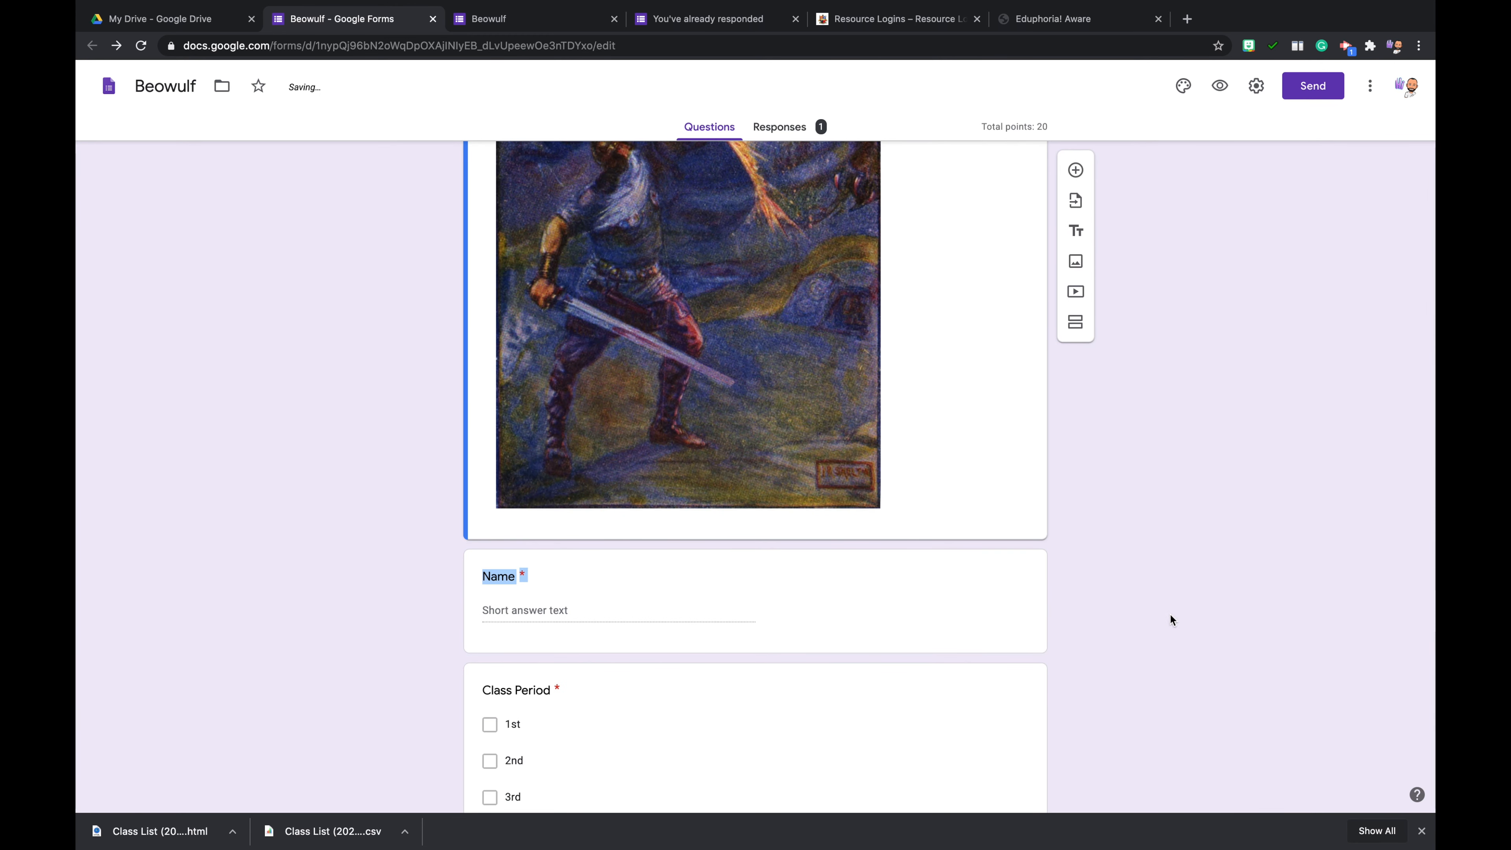
{"action": "left_click", "coordinate": [864, 480]}
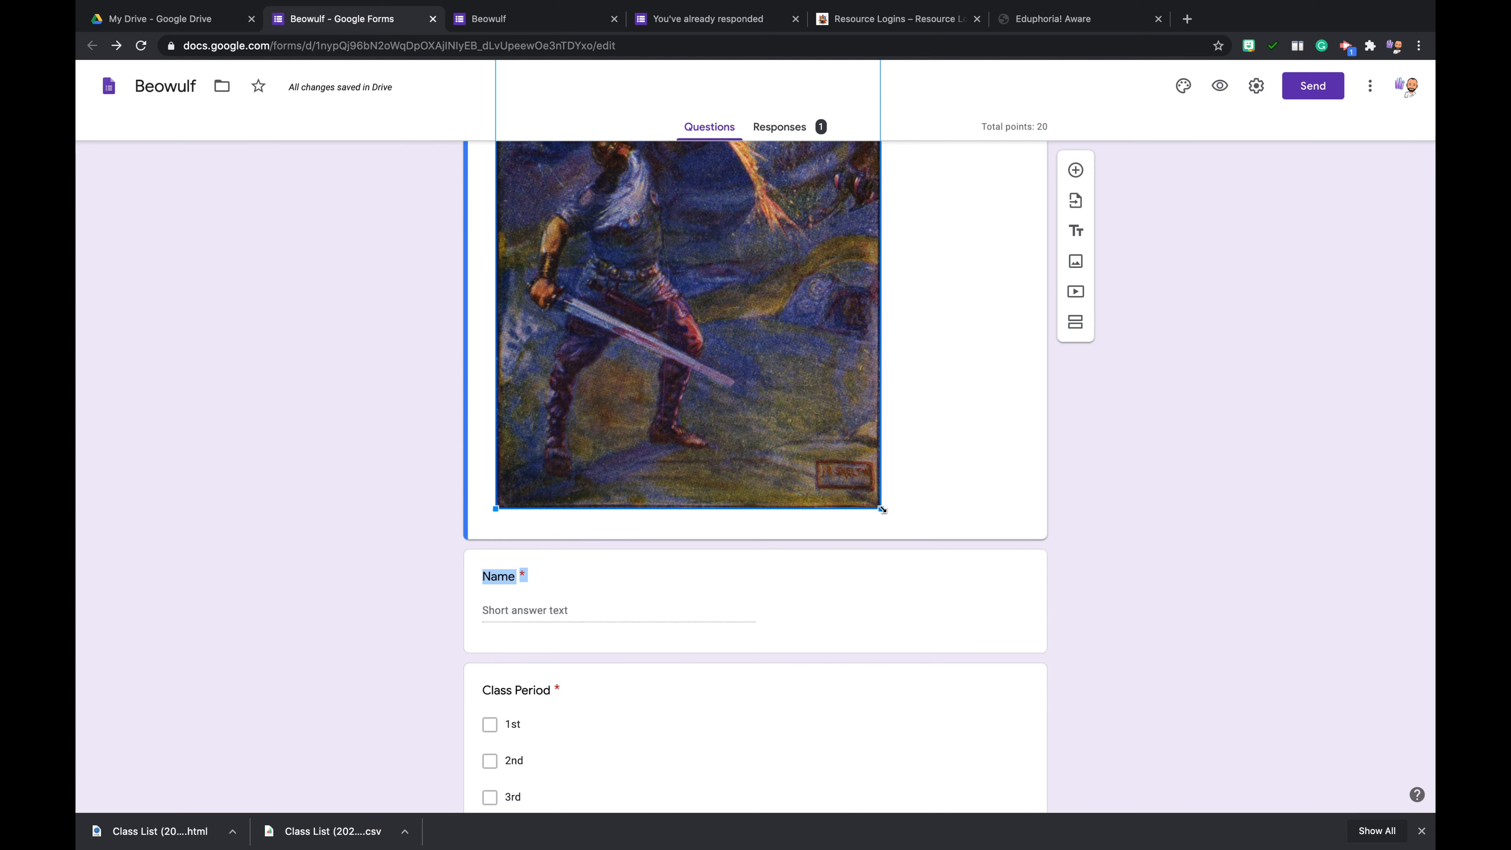
{"action": "left_click_drag", "start_coordinate": [882, 509], "coordinate": [696, 274]}
{"action": "scroll", "coordinate": [1155, 410], "scroll_direction": "up", "scroll_amount": 6}
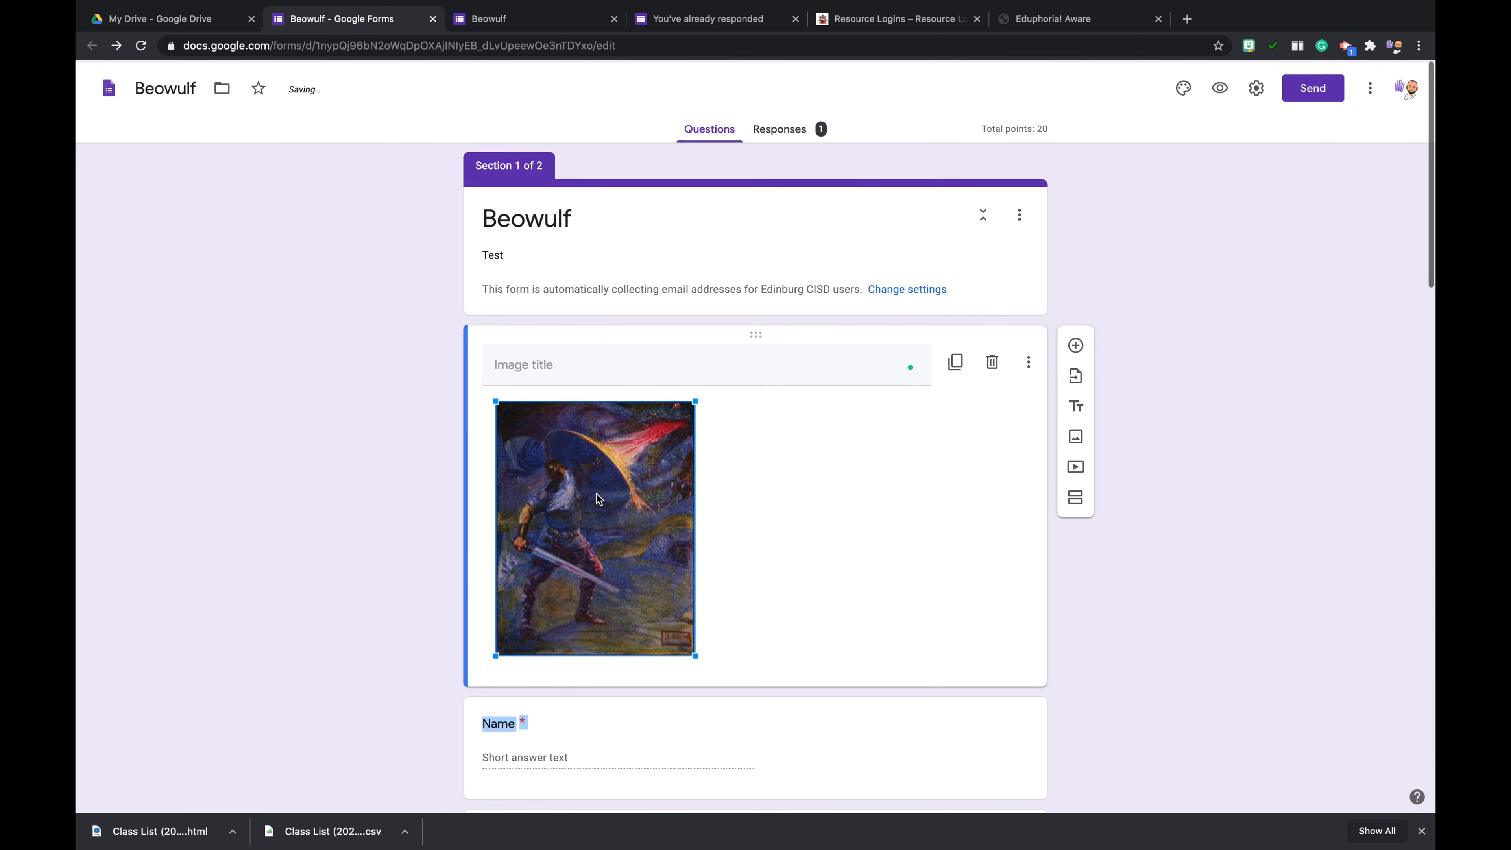
- Center-align the resized image within its item above the Name question
{"action": "right_click", "coordinate": [547, 449]}
{"action": "key", "text": "Escape"}
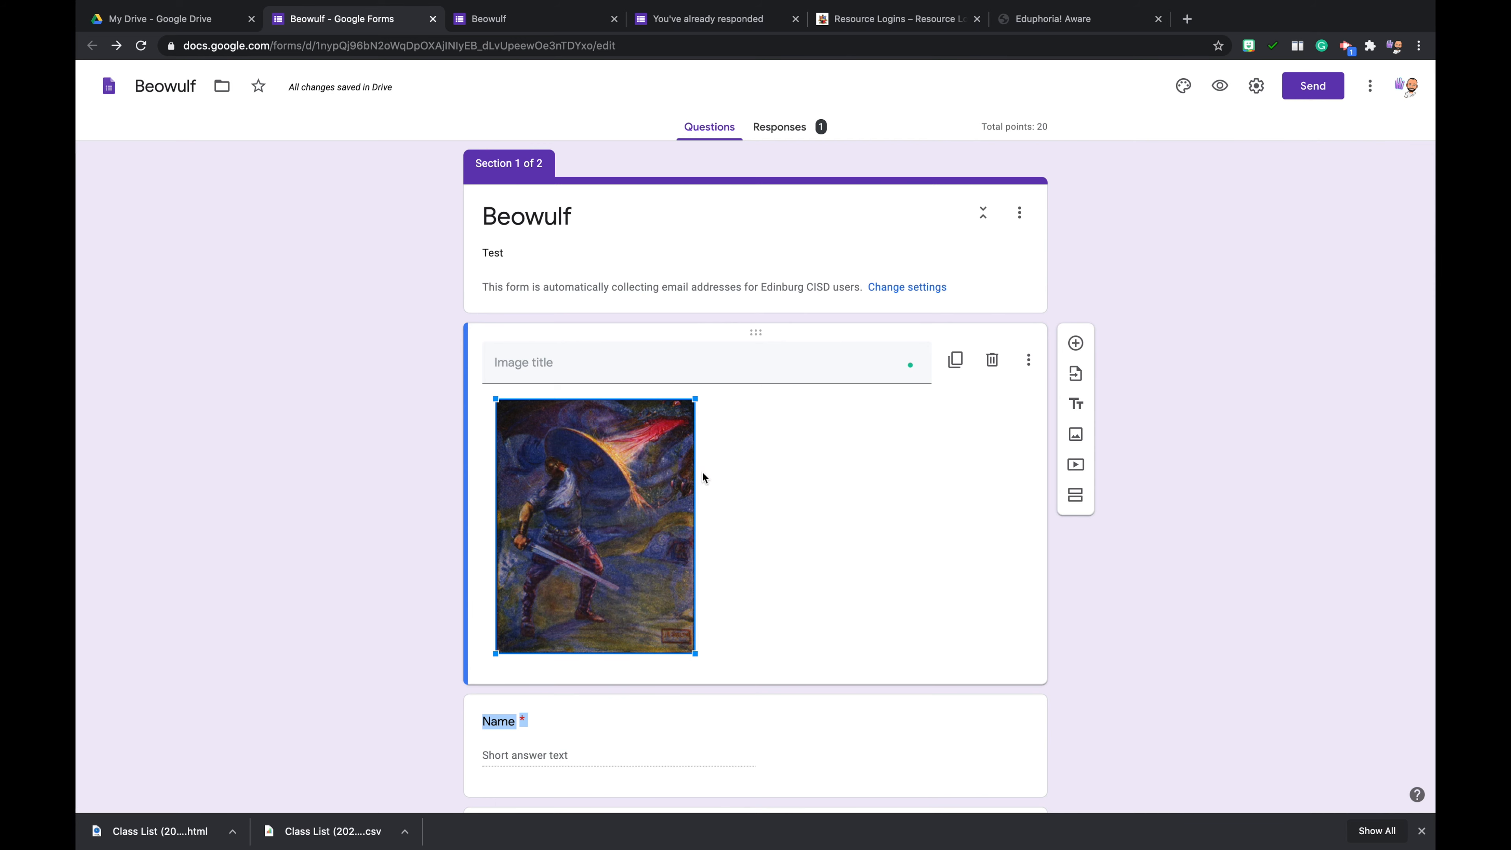
{"action": "left_click", "coordinate": [418, 463]}
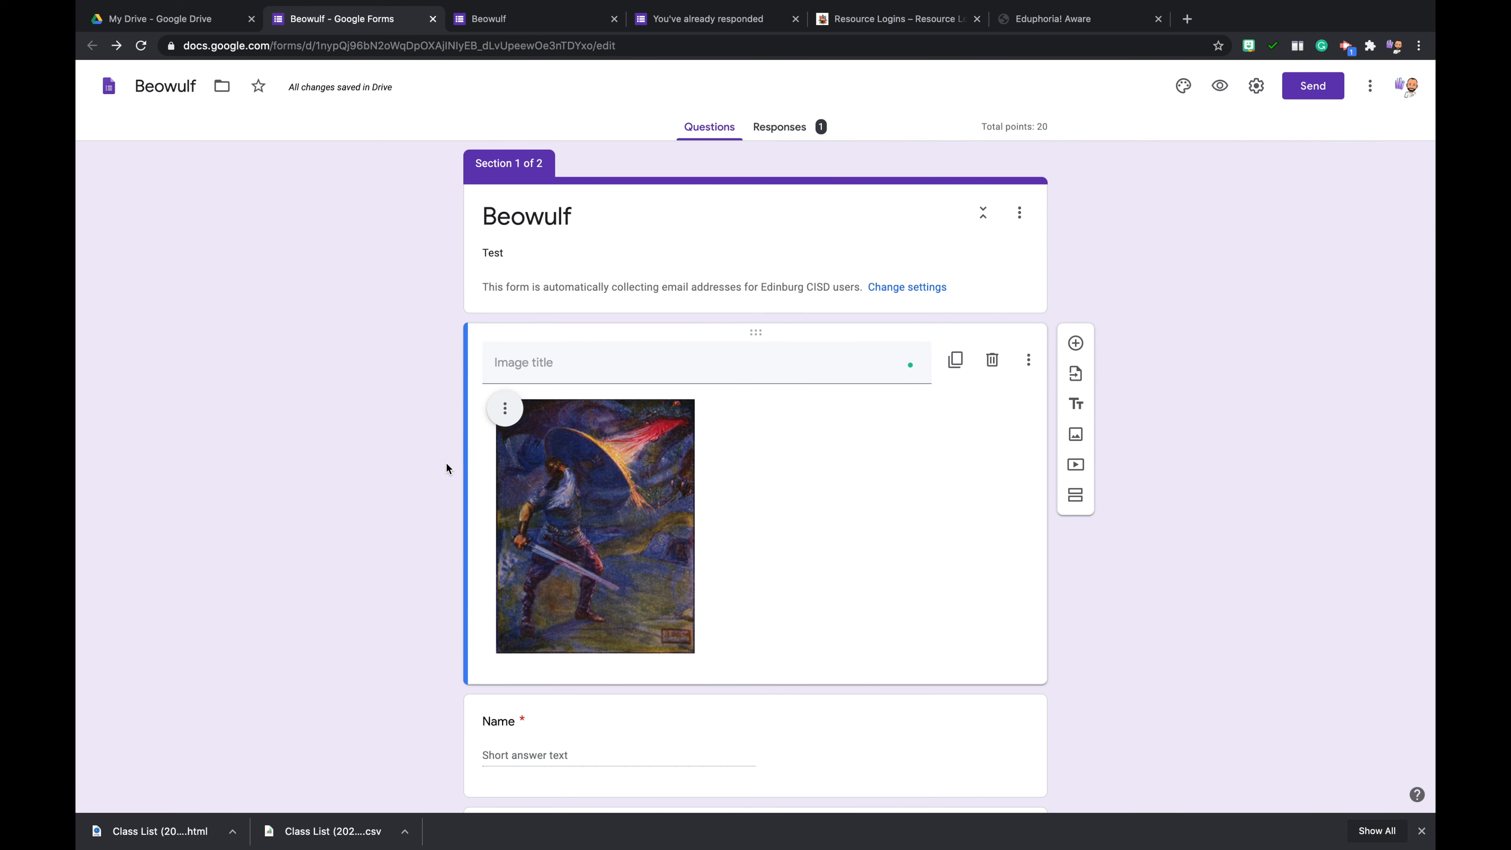
{"action": "left_click", "coordinate": [508, 410]}
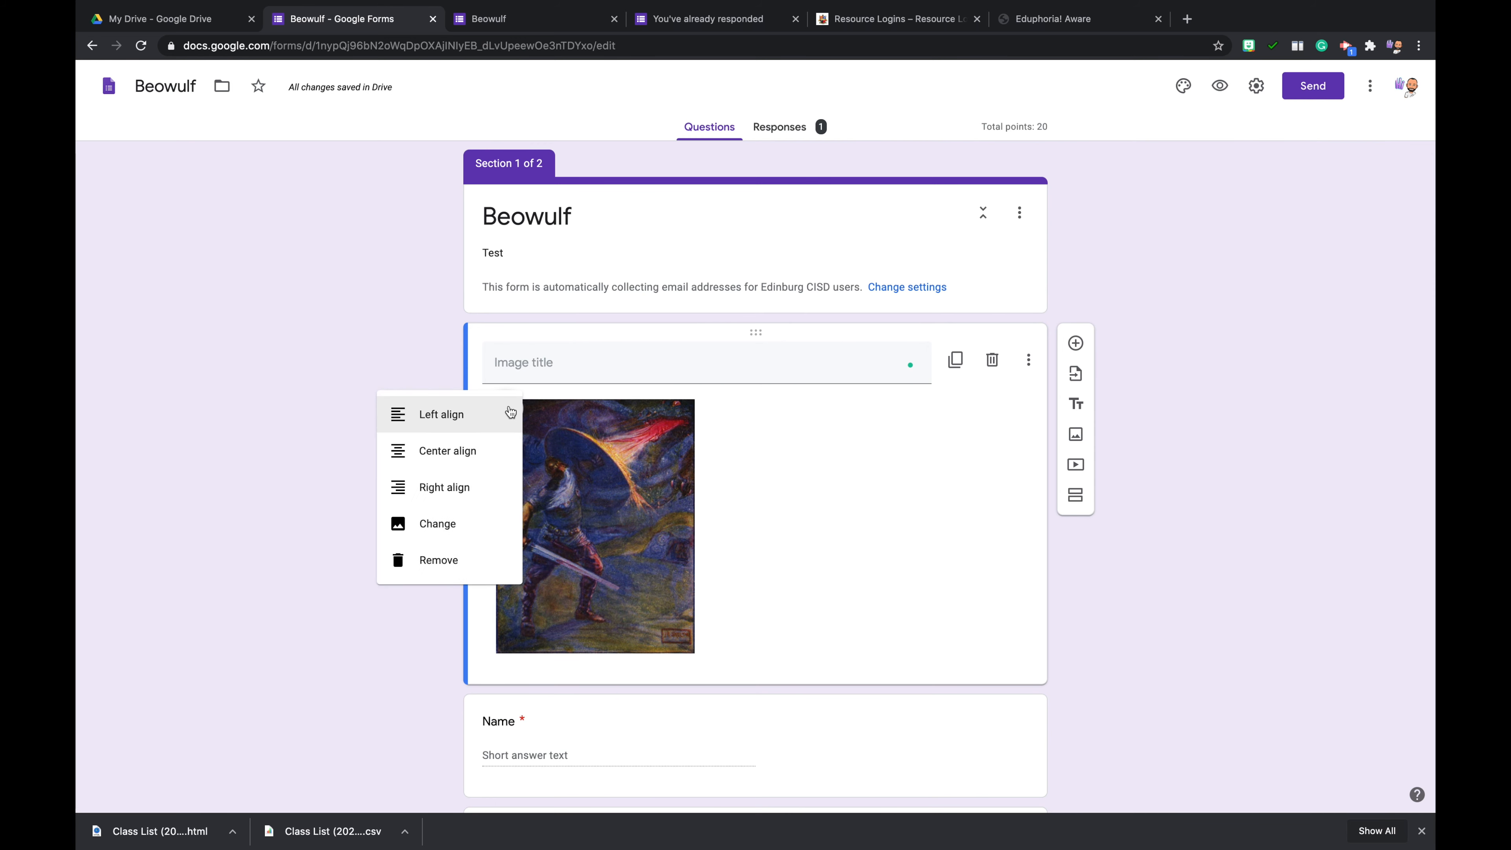
{"action": "left_click", "coordinate": [467, 455]}
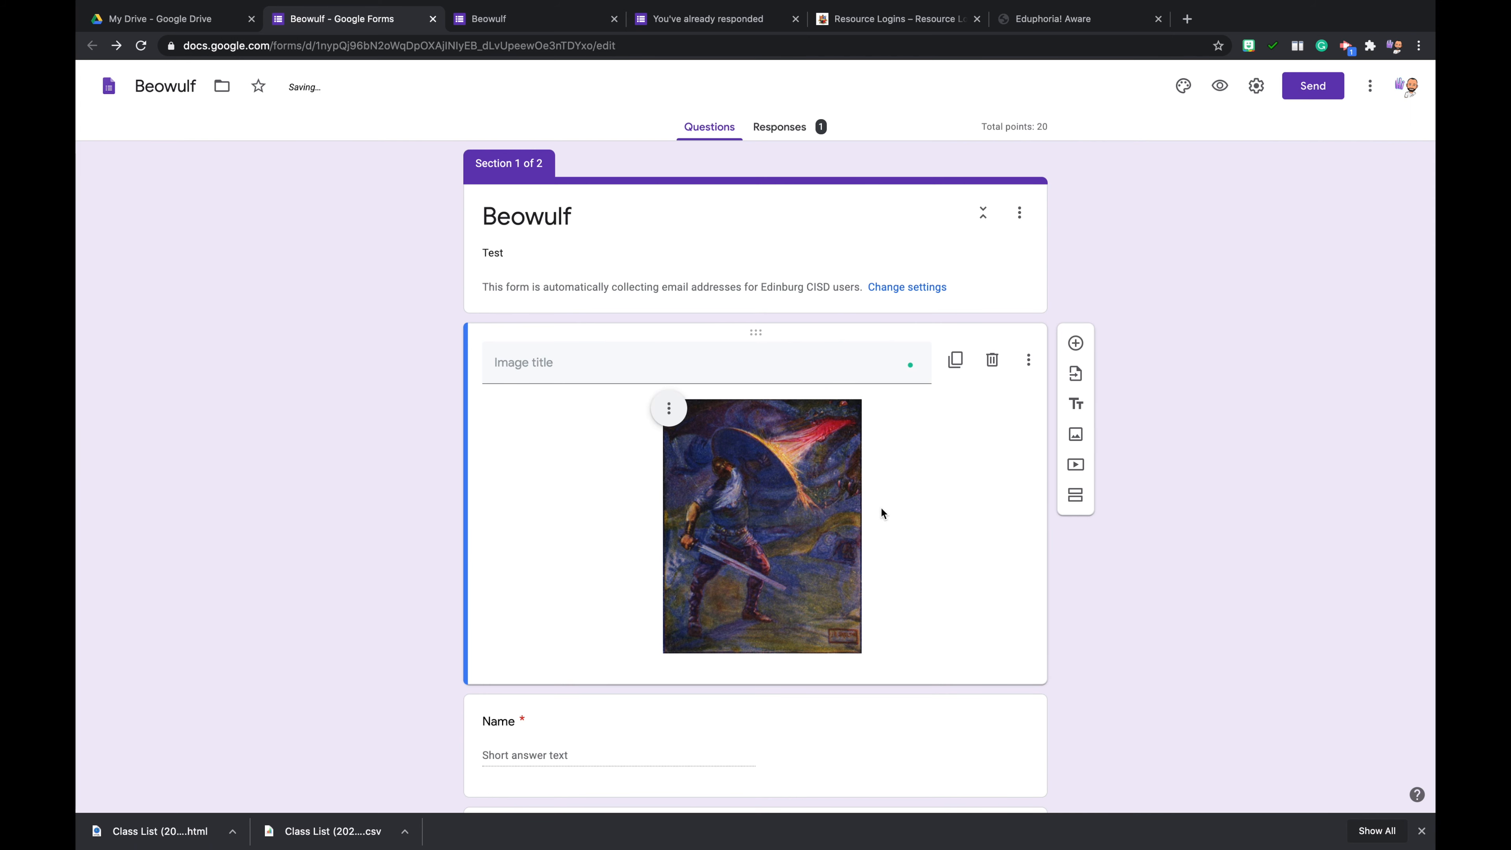
{"action": "left_click", "coordinate": [1029, 360]}
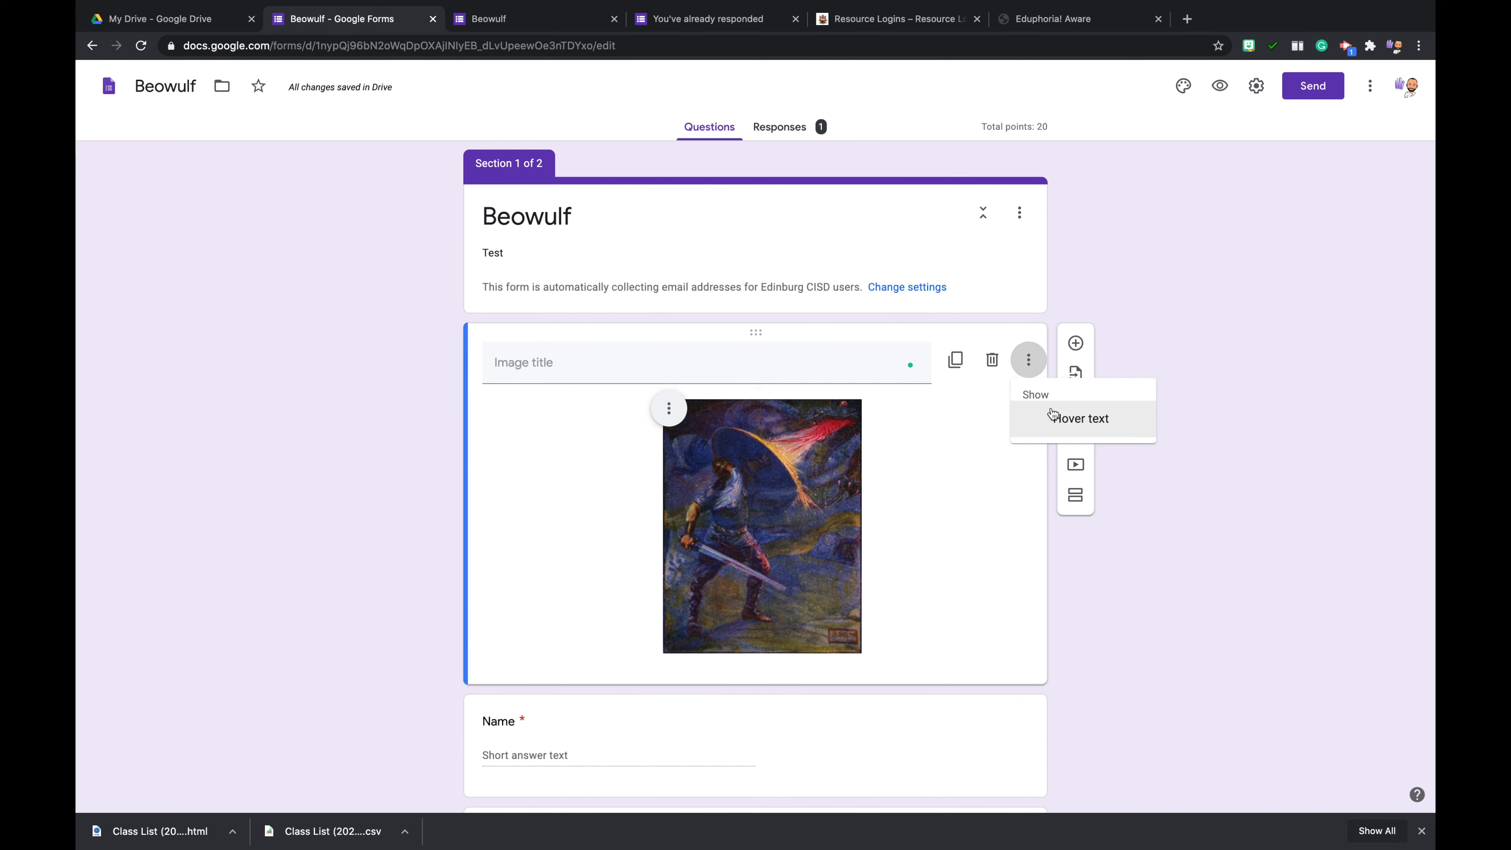
{"action": "left_click", "coordinate": [1200, 258]}
- Title the image "Beowulf Fighting the Dragon"
{"action": "left_click", "coordinate": [691, 369]}
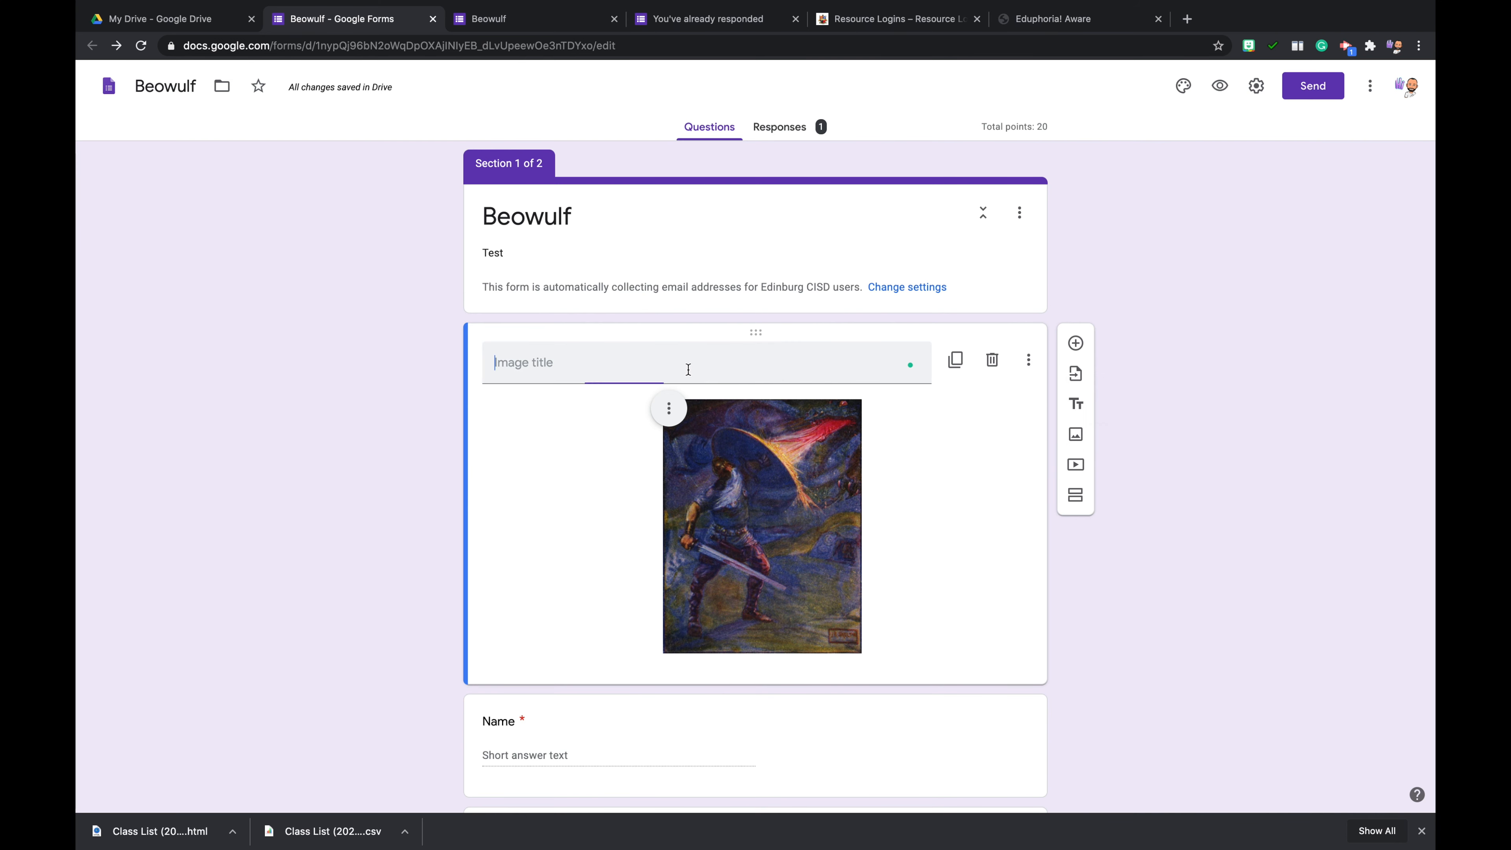
{"action": "type", "text": "B"}
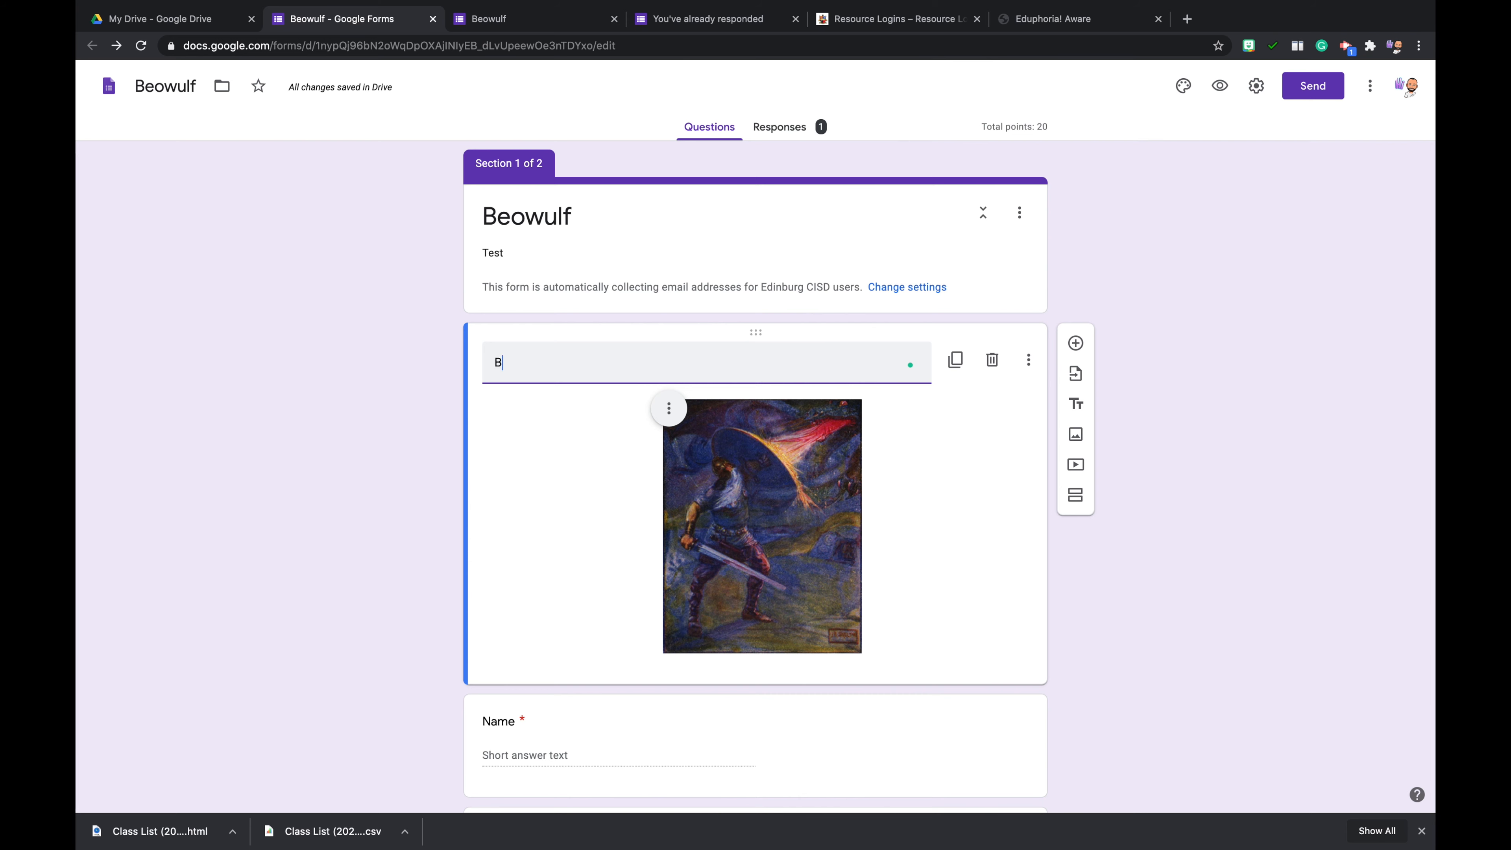
{"action": "key", "text": "BackSpace"}
{"action": "key", "text": "BackSpace"}
{"action": "type", "text": "Beowulf Fighting the Dragon"}
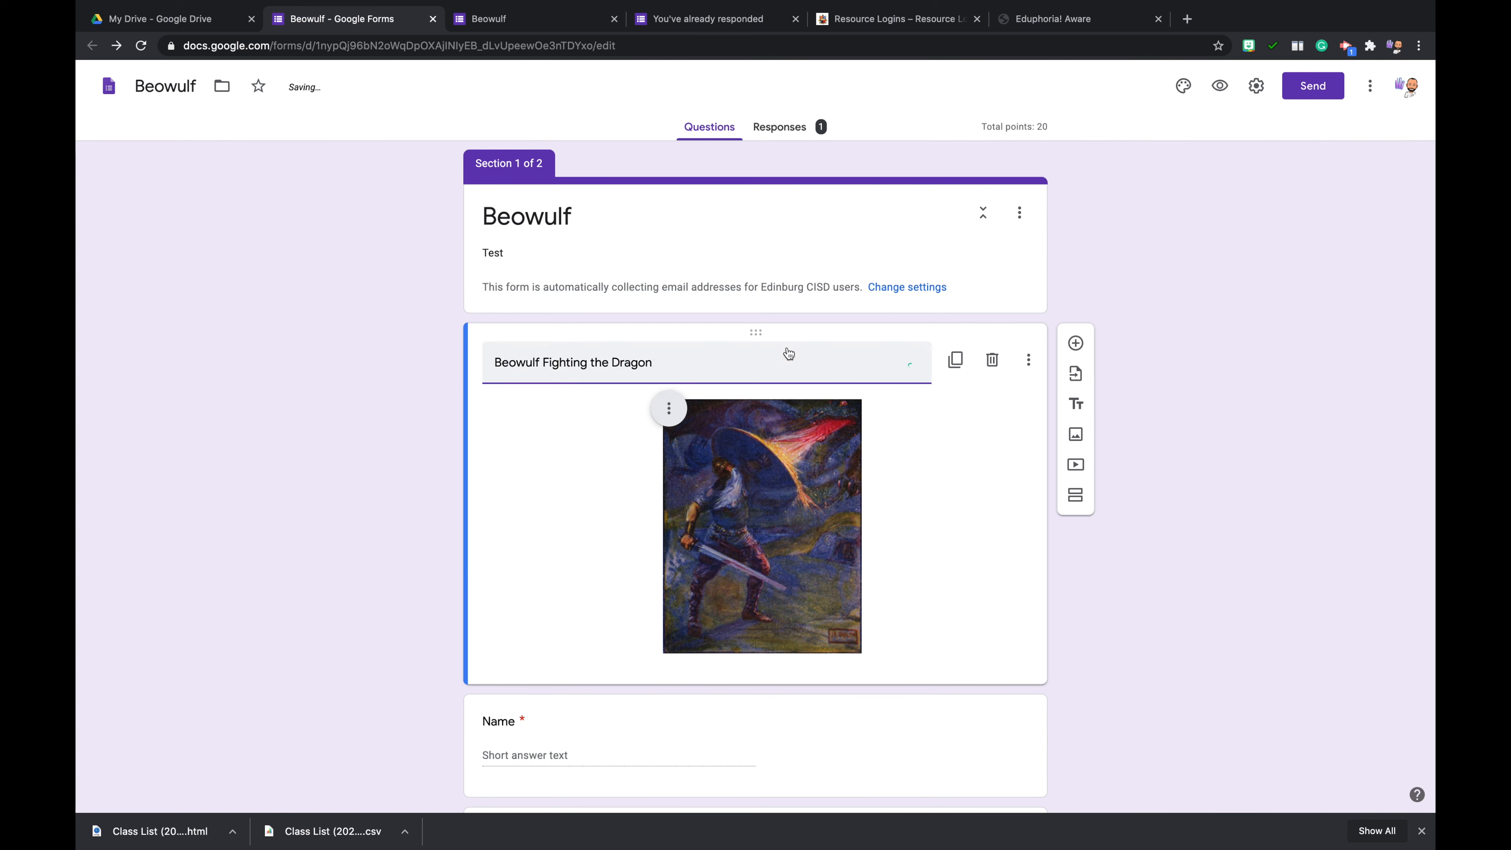
{"action": "left_click", "coordinate": [854, 346]}
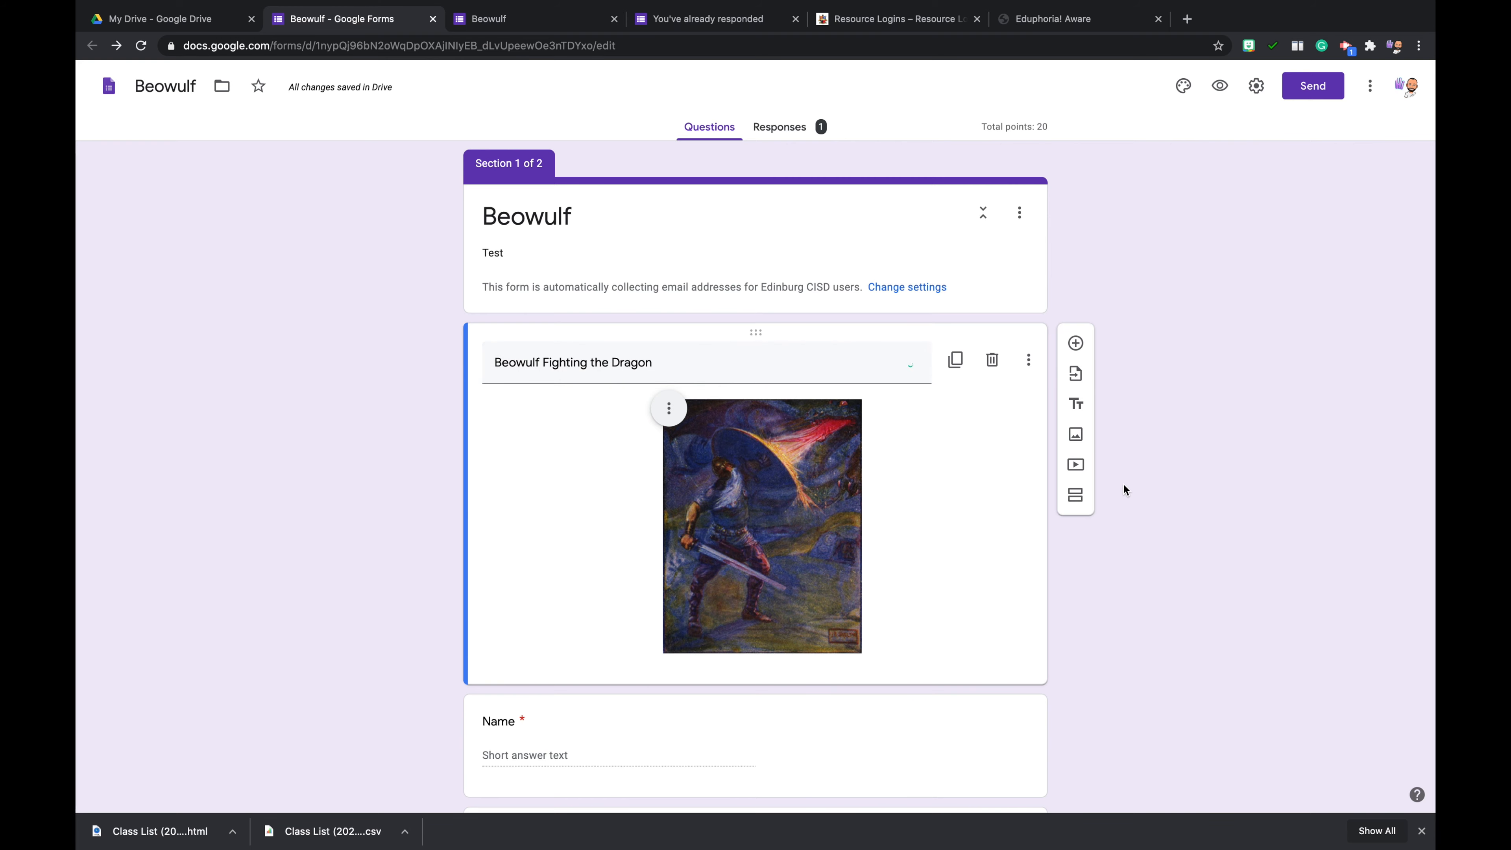
- Examine the options for adding a video by YouTube search or URL, and close them without adding one
{"action": "scroll", "coordinate": [1220, 506], "scroll_direction": "down", "scroll_amount": 5}
{"action": "scroll", "coordinate": [1215, 656], "scroll_direction": "up", "scroll_amount": 5}
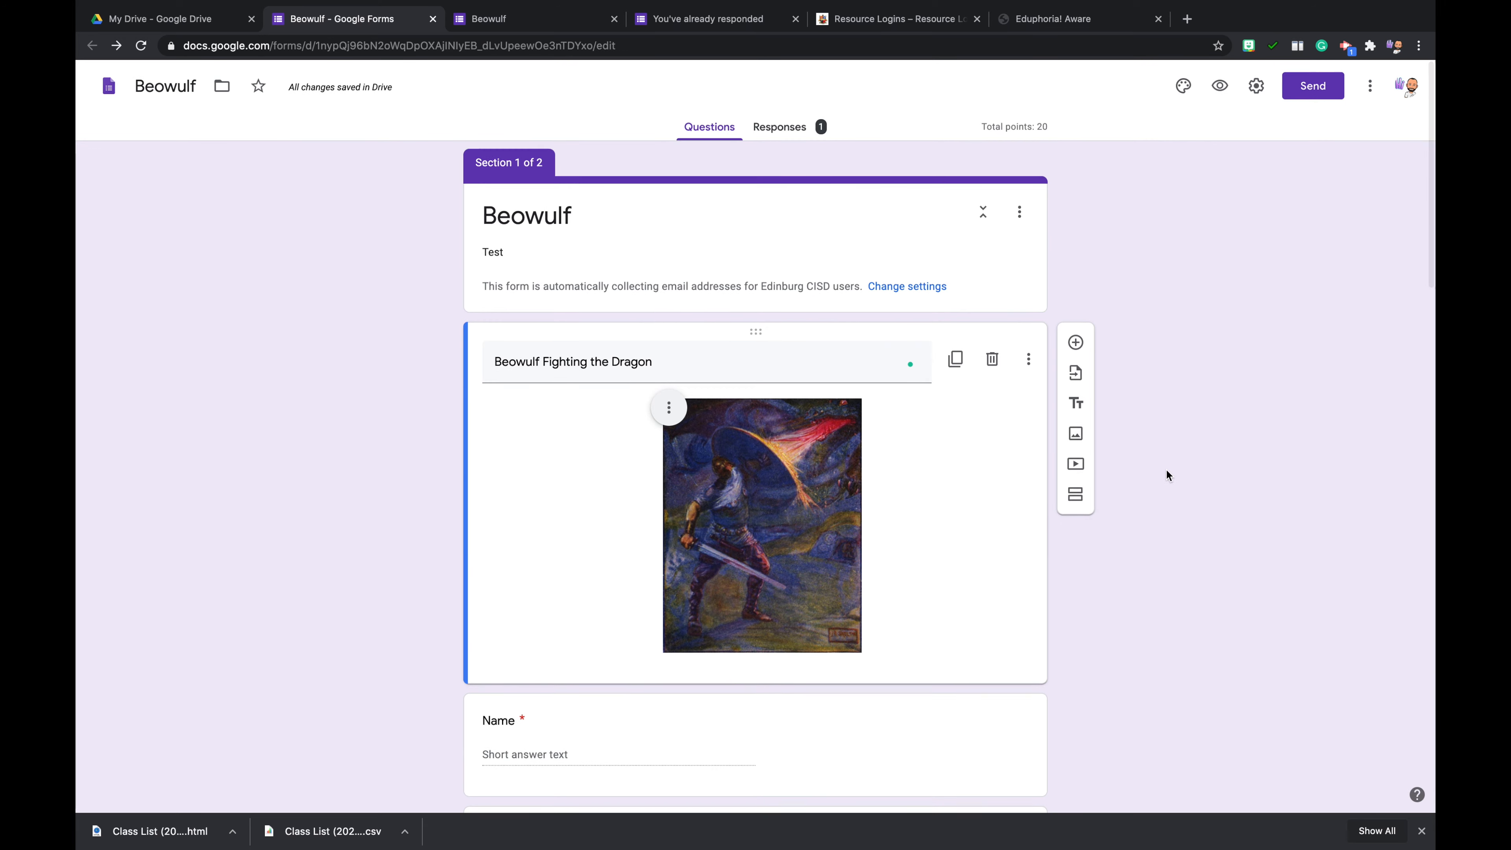
{"action": "scroll", "coordinate": [1167, 471], "scroll_direction": "down", "scroll_amount": 1}
{"action": "left_click", "coordinate": [1080, 417]}
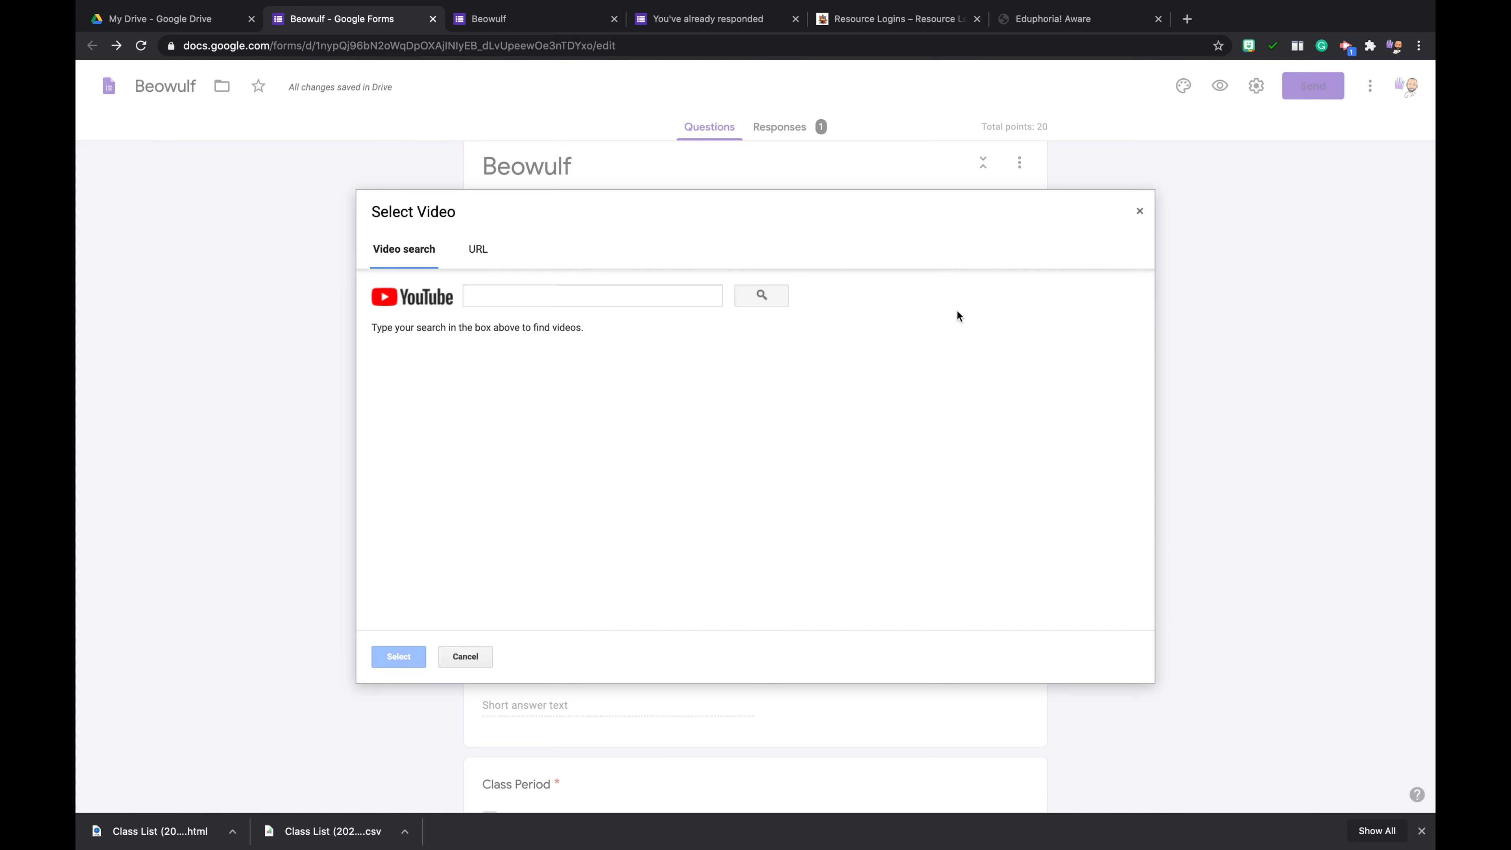
{"action": "left_click", "coordinate": [1140, 214]}
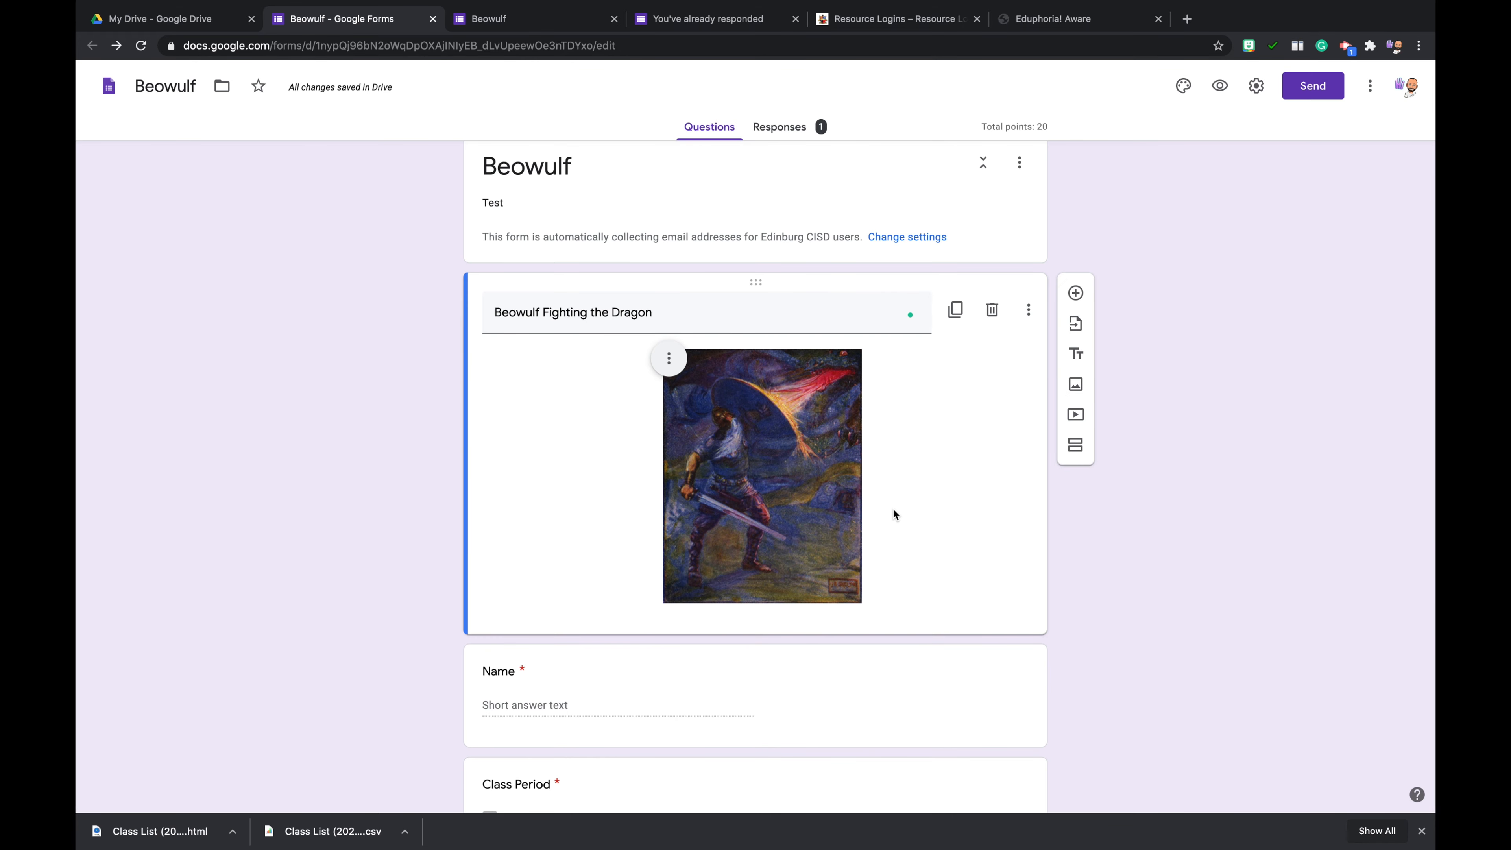
- Review the form through its last question and preview the first page as respondents see it, checking the image's placement
{"action": "scroll", "coordinate": [893, 514], "scroll_direction": "down", "scroll_amount": 3}
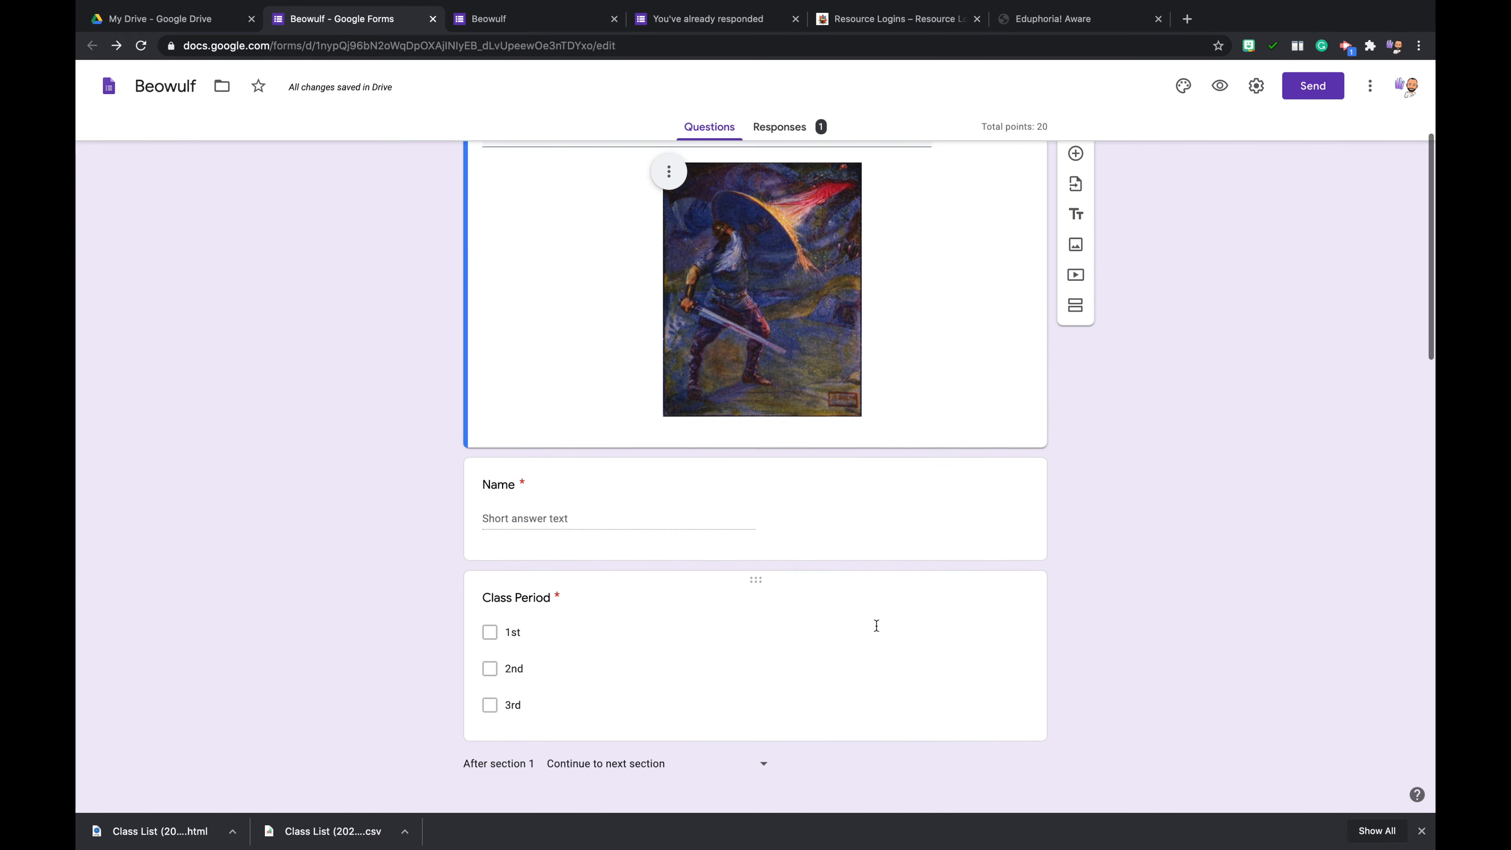
{"action": "scroll", "coordinate": [875, 625], "scroll_direction": "down", "scroll_amount": 3}
{"action": "scroll", "coordinate": [875, 625], "scroll_direction": "up", "scroll_amount": 1}
{"action": "scroll", "coordinate": [876, 625], "scroll_direction": "down", "scroll_amount": 10}
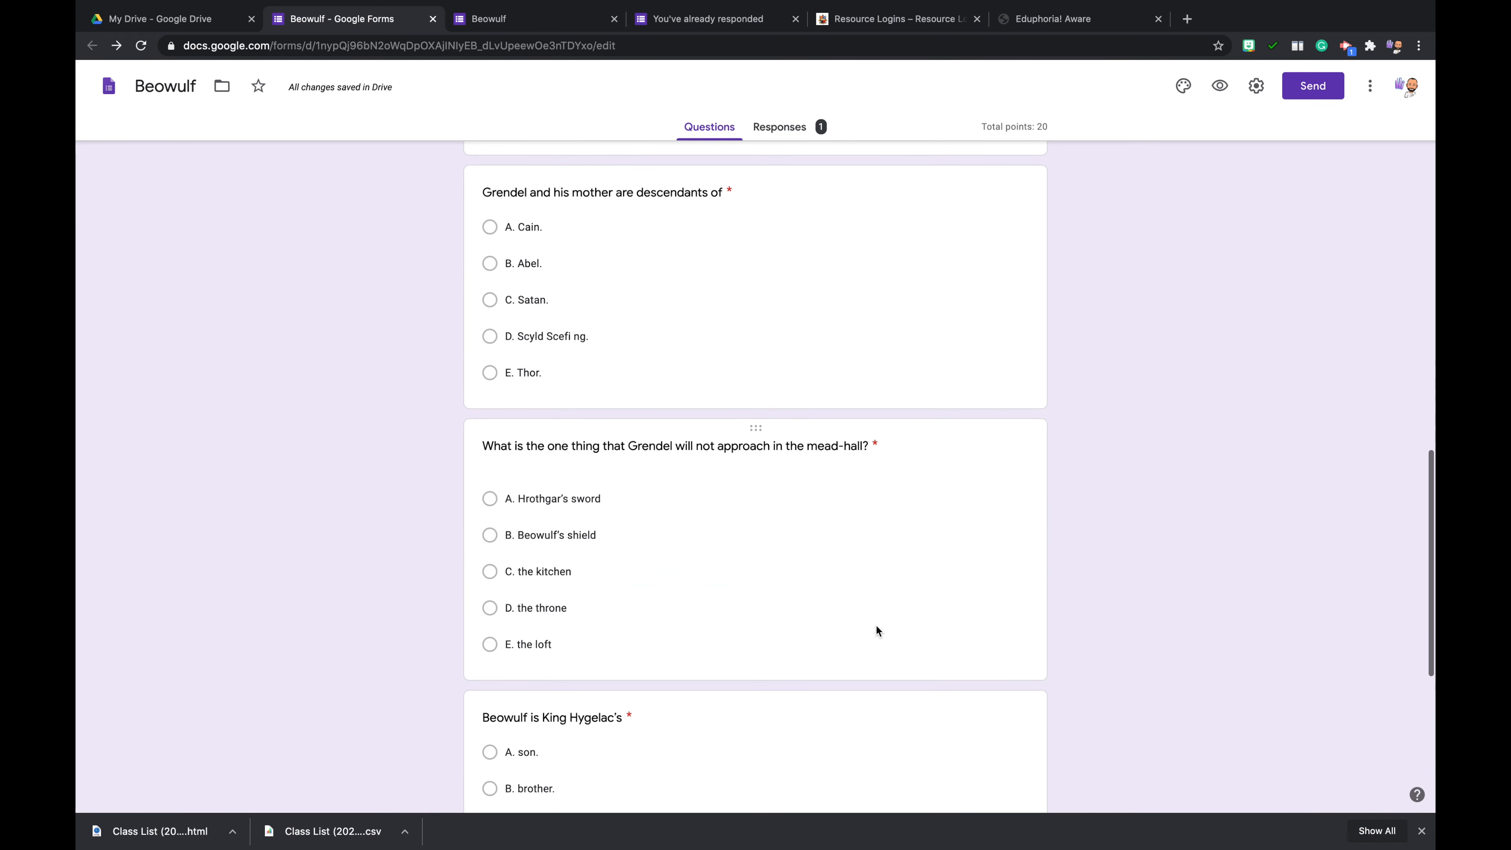
{"action": "scroll", "coordinate": [877, 625], "scroll_direction": "up", "scroll_amount": 1}
{"action": "scroll", "coordinate": [877, 625], "scroll_direction": "down", "scroll_amount": 8}
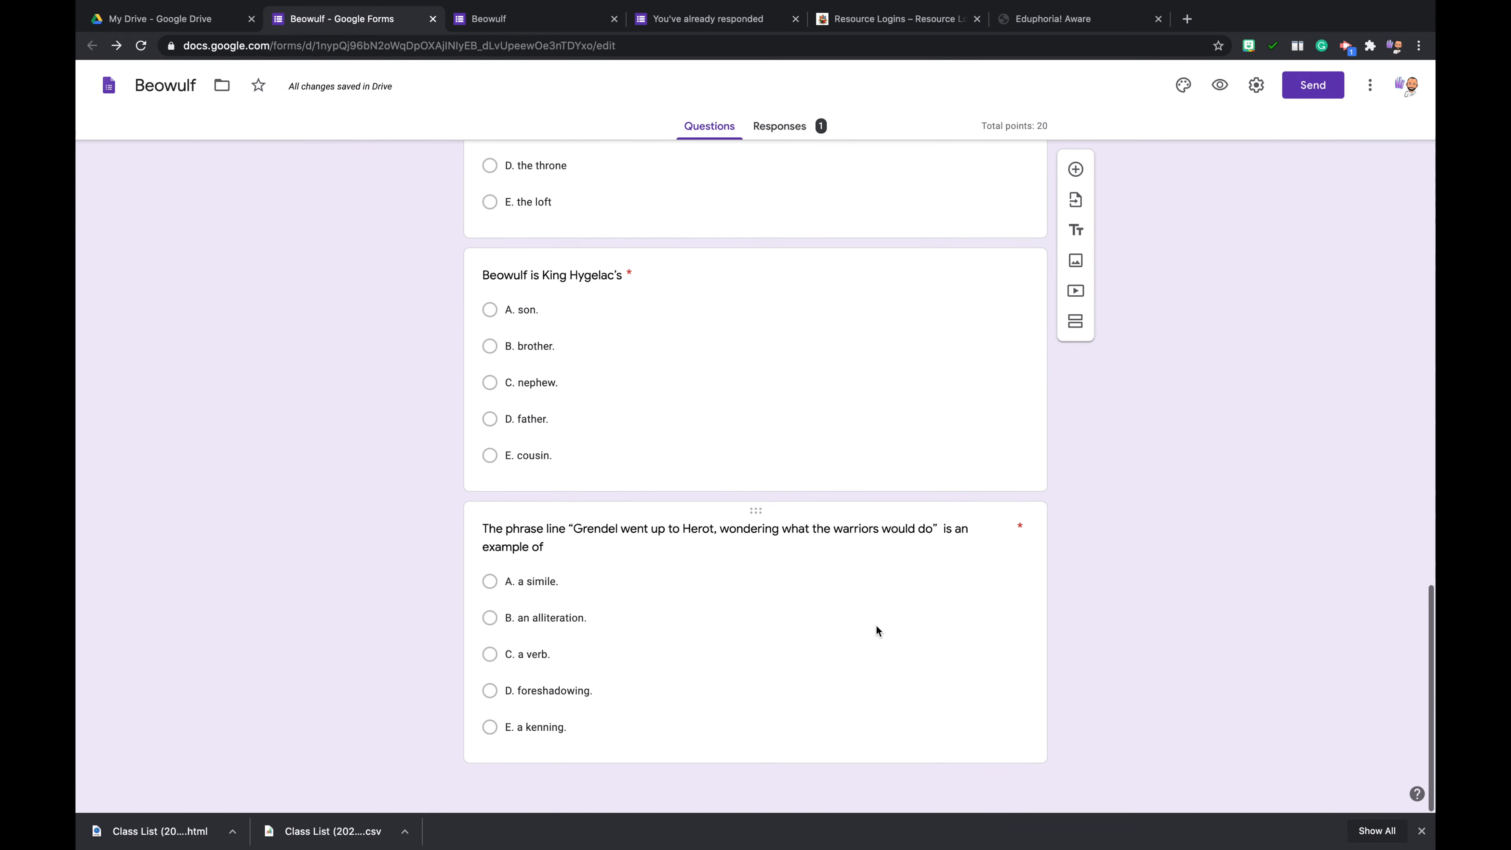
{"action": "scroll", "coordinate": [982, 257], "scroll_direction": "up", "scroll_amount": 20}
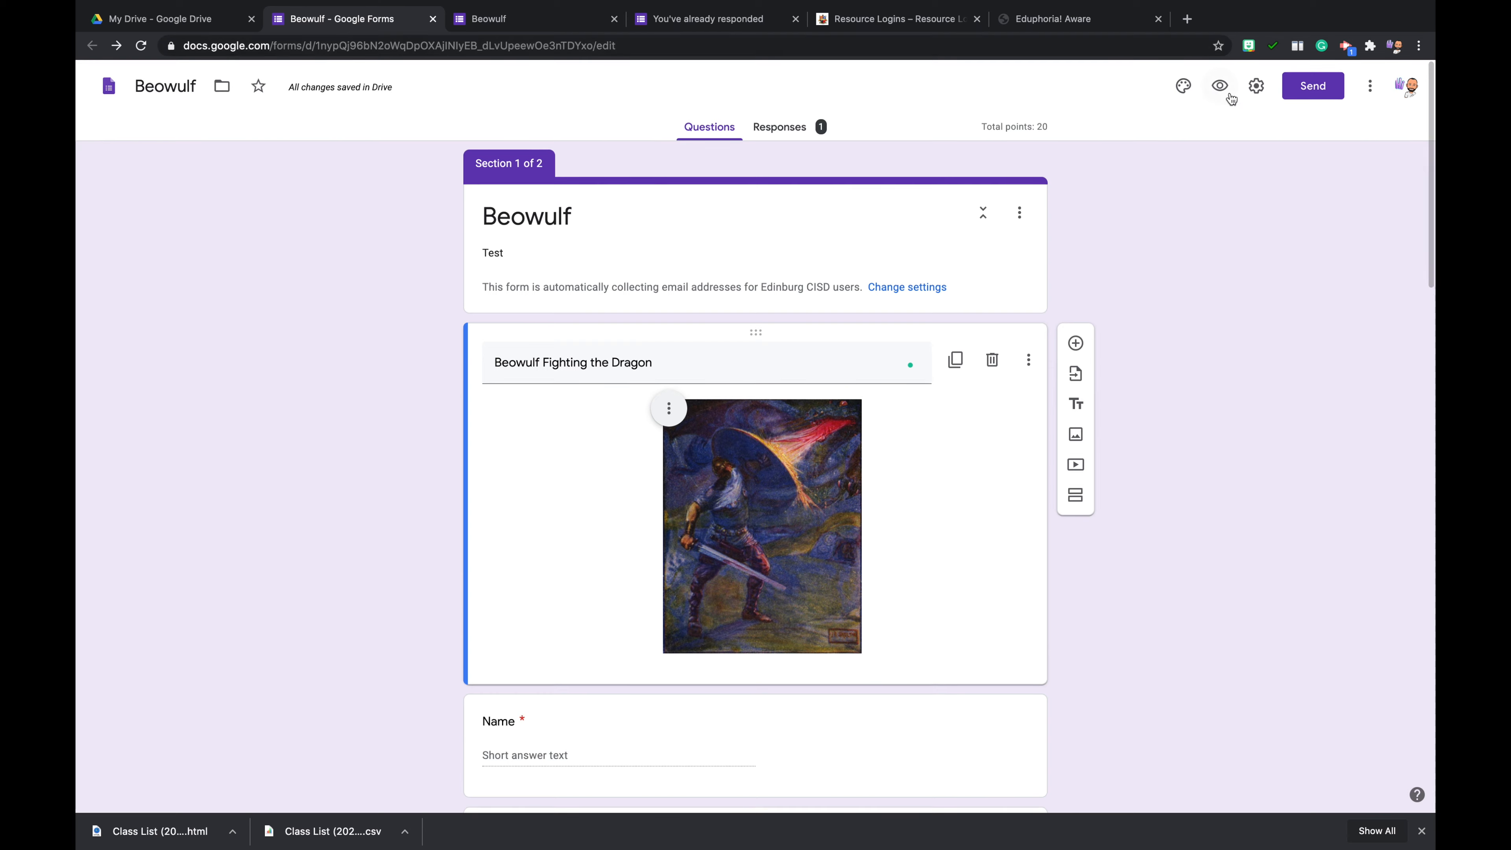
{"action": "left_click", "coordinate": [1228, 94]}
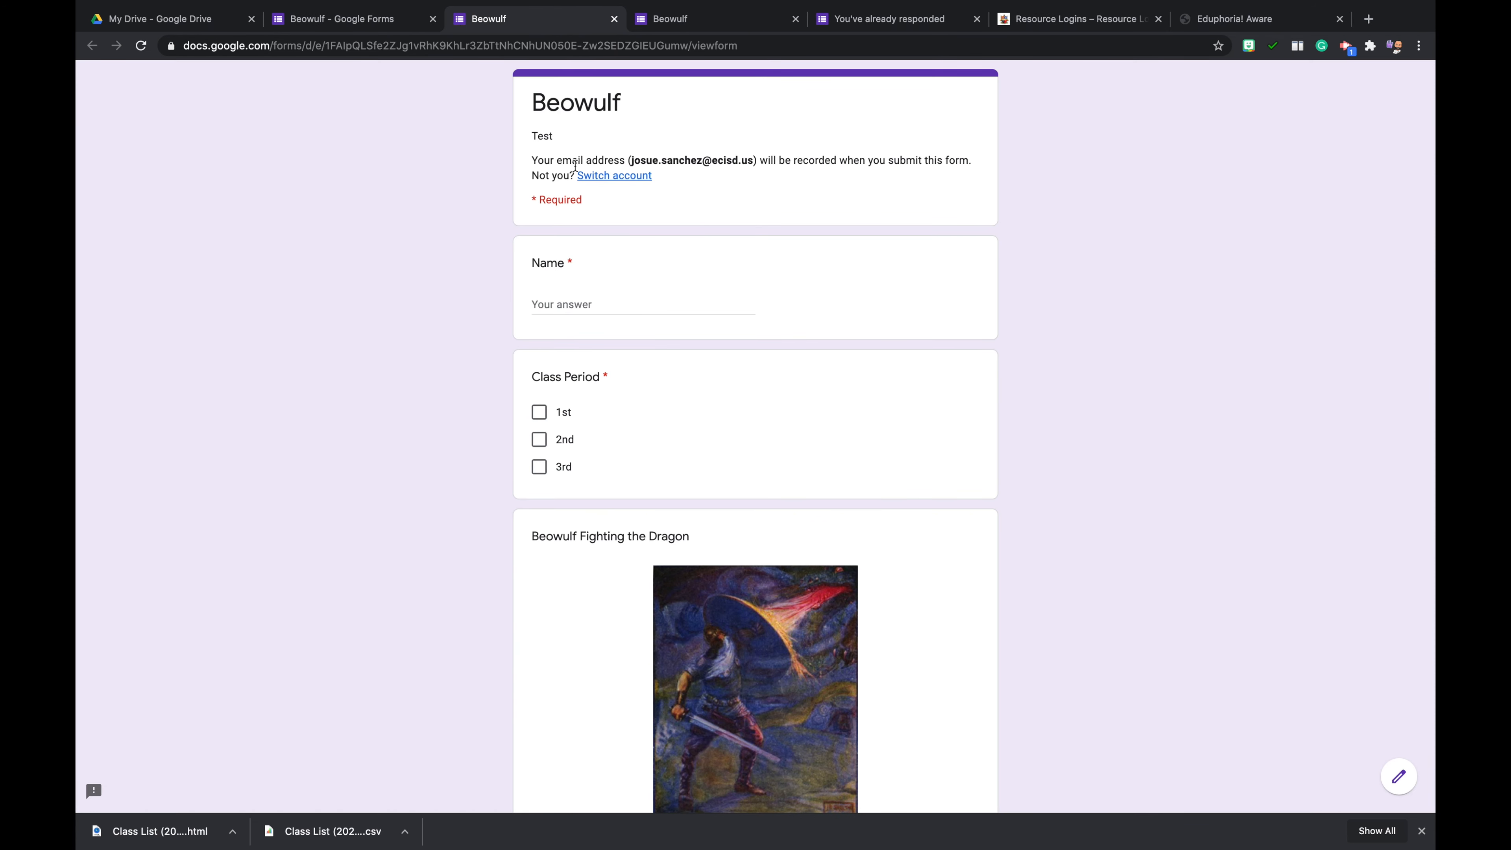
{"action": "scroll", "coordinate": [540, 530], "scroll_direction": "down", "scroll_amount": 3}
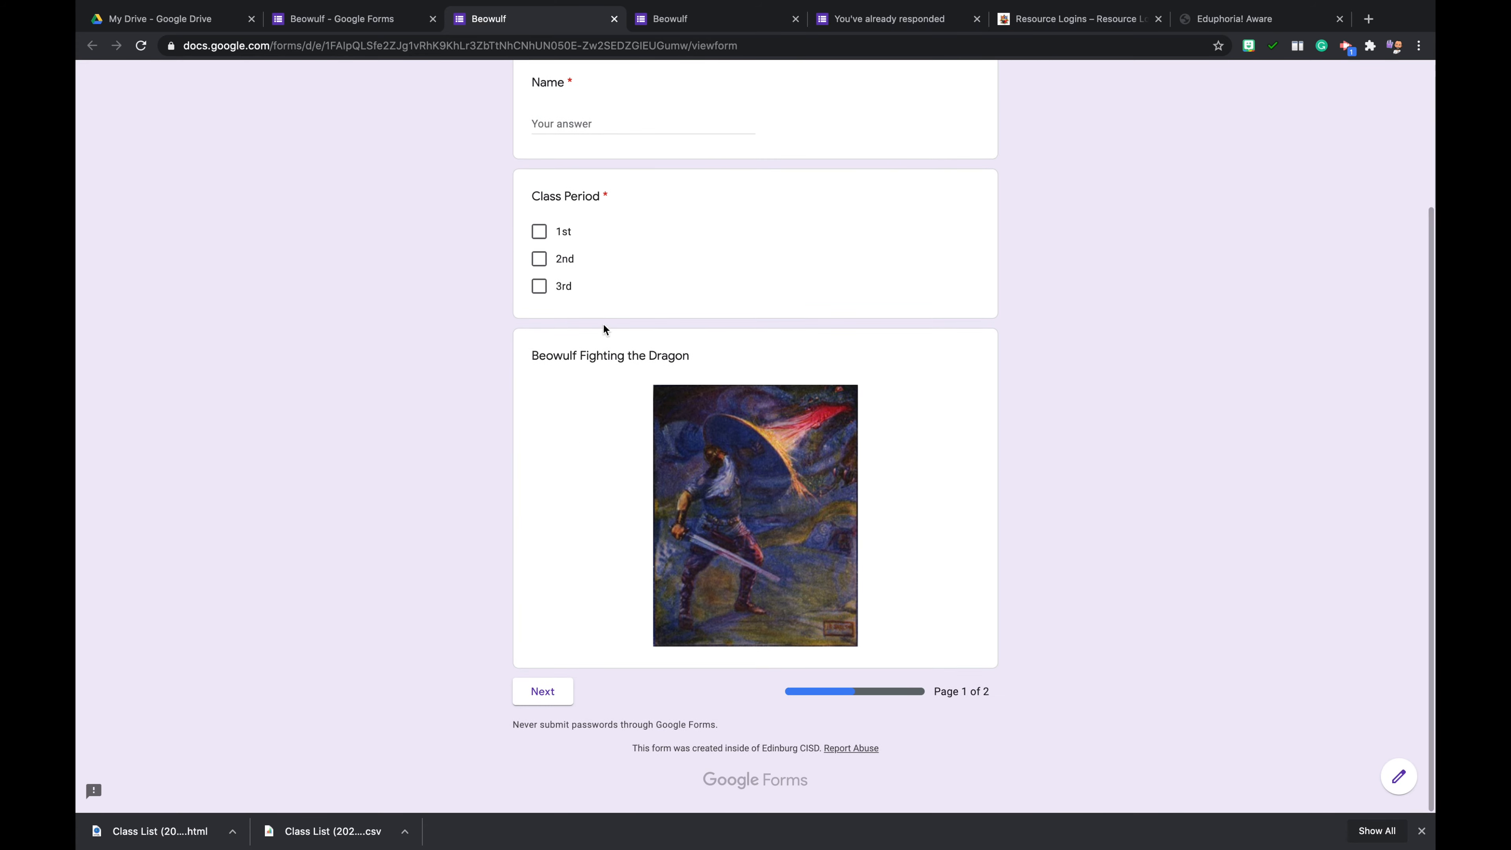
{"action": "scroll", "coordinate": [604, 381], "scroll_direction": "up", "scroll_amount": 3}
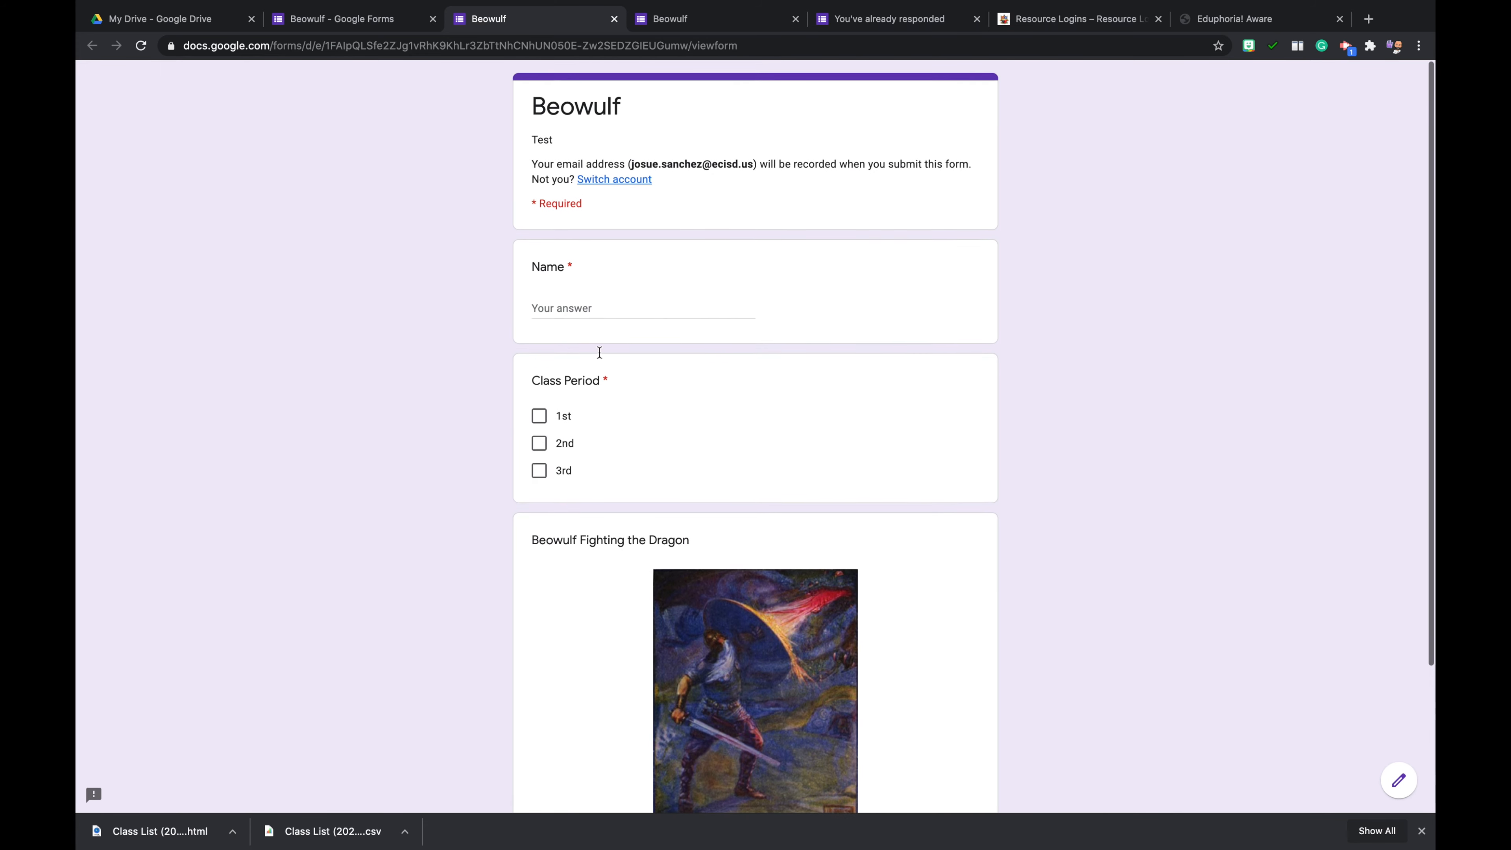
- Fill in the respondent's name and the 2nd class period on the preview's first page, and continue to the second page
{"action": "scroll", "coordinate": [615, 416], "scroll_direction": "down", "scroll_amount": 3}
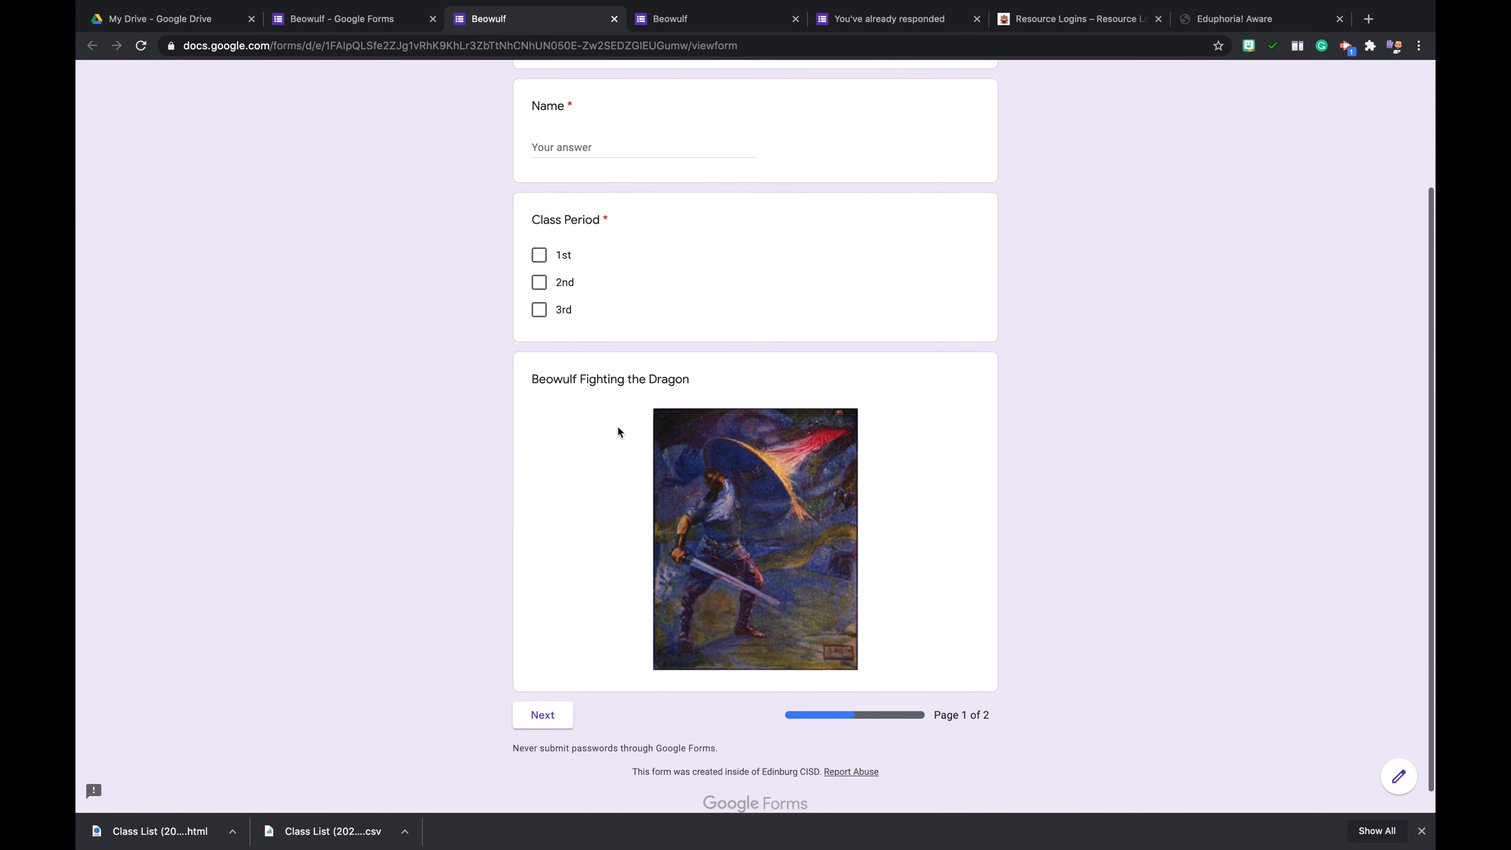
{"action": "left_click", "coordinate": [552, 709]}
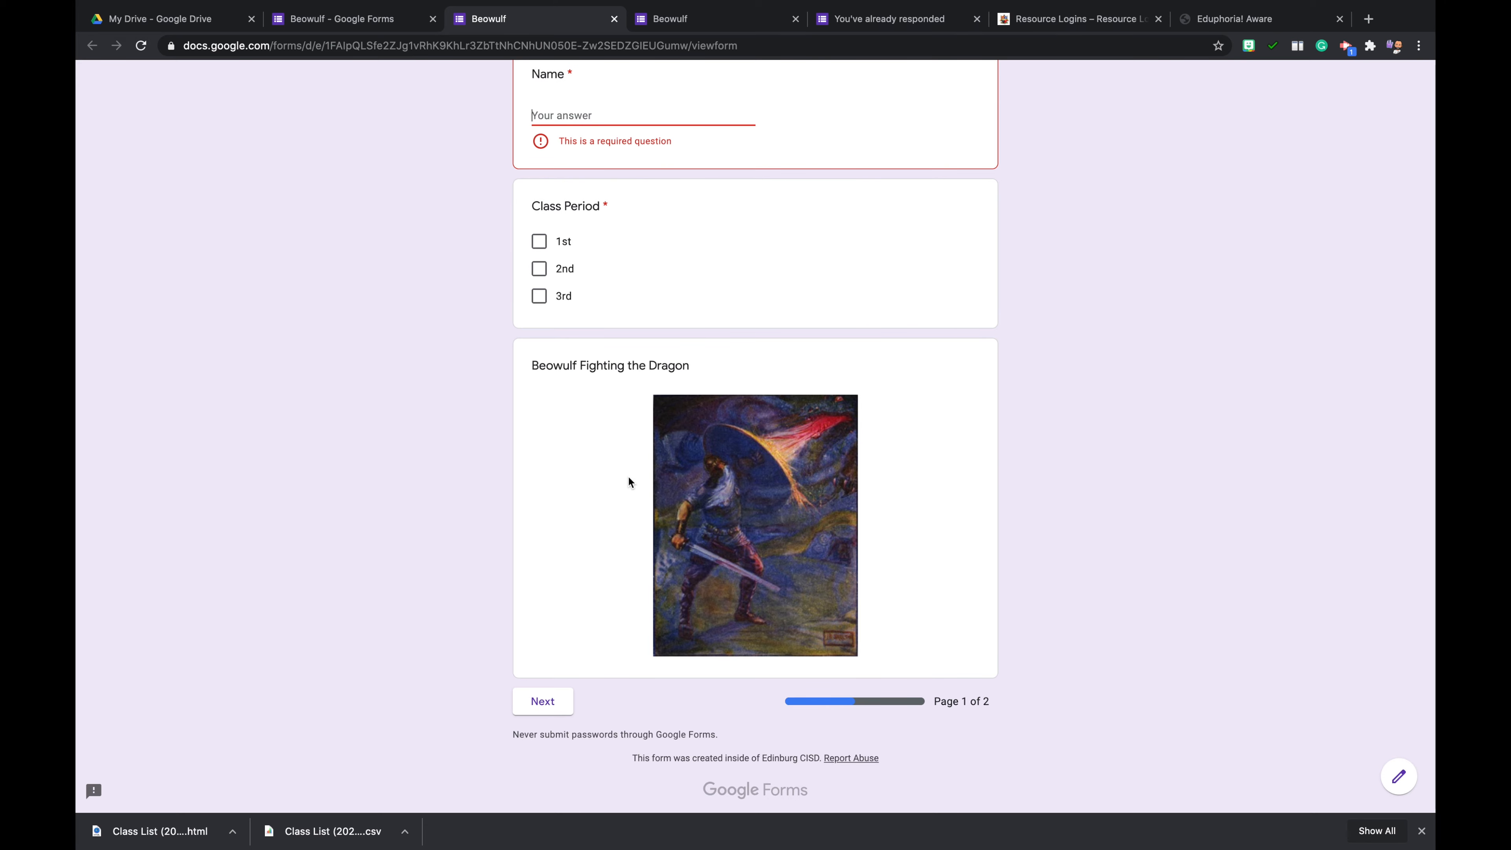
{"action": "scroll", "coordinate": [629, 482], "scroll_direction": "up", "scroll_amount": 2}
{"action": "scroll", "coordinate": [629, 482], "scroll_direction": "up", "scroll_amount": 1}
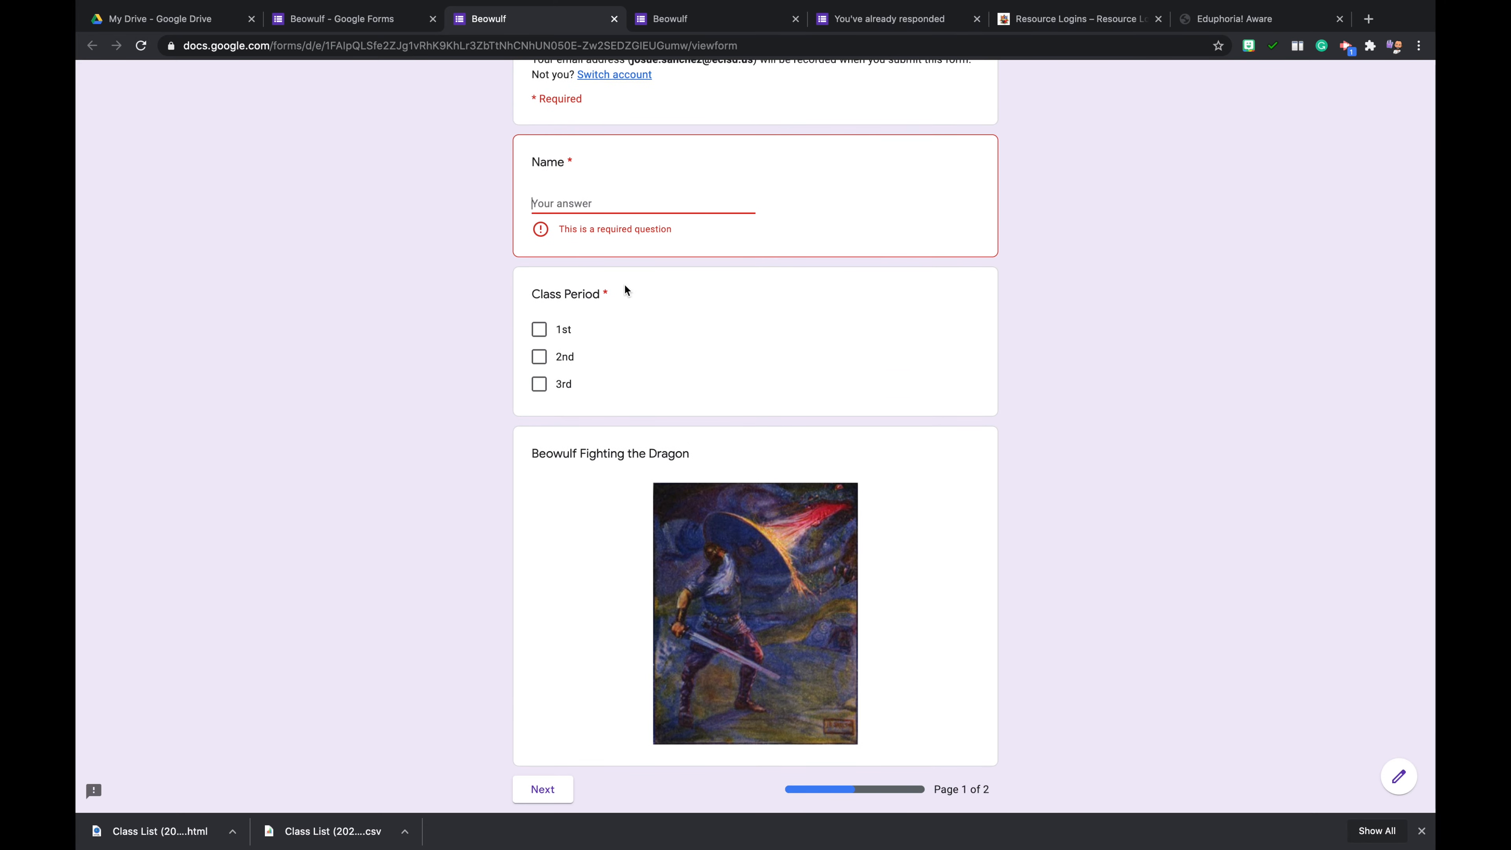
{"action": "left_click", "coordinate": [629, 194]}
{"action": "type", "text": "Joe"}
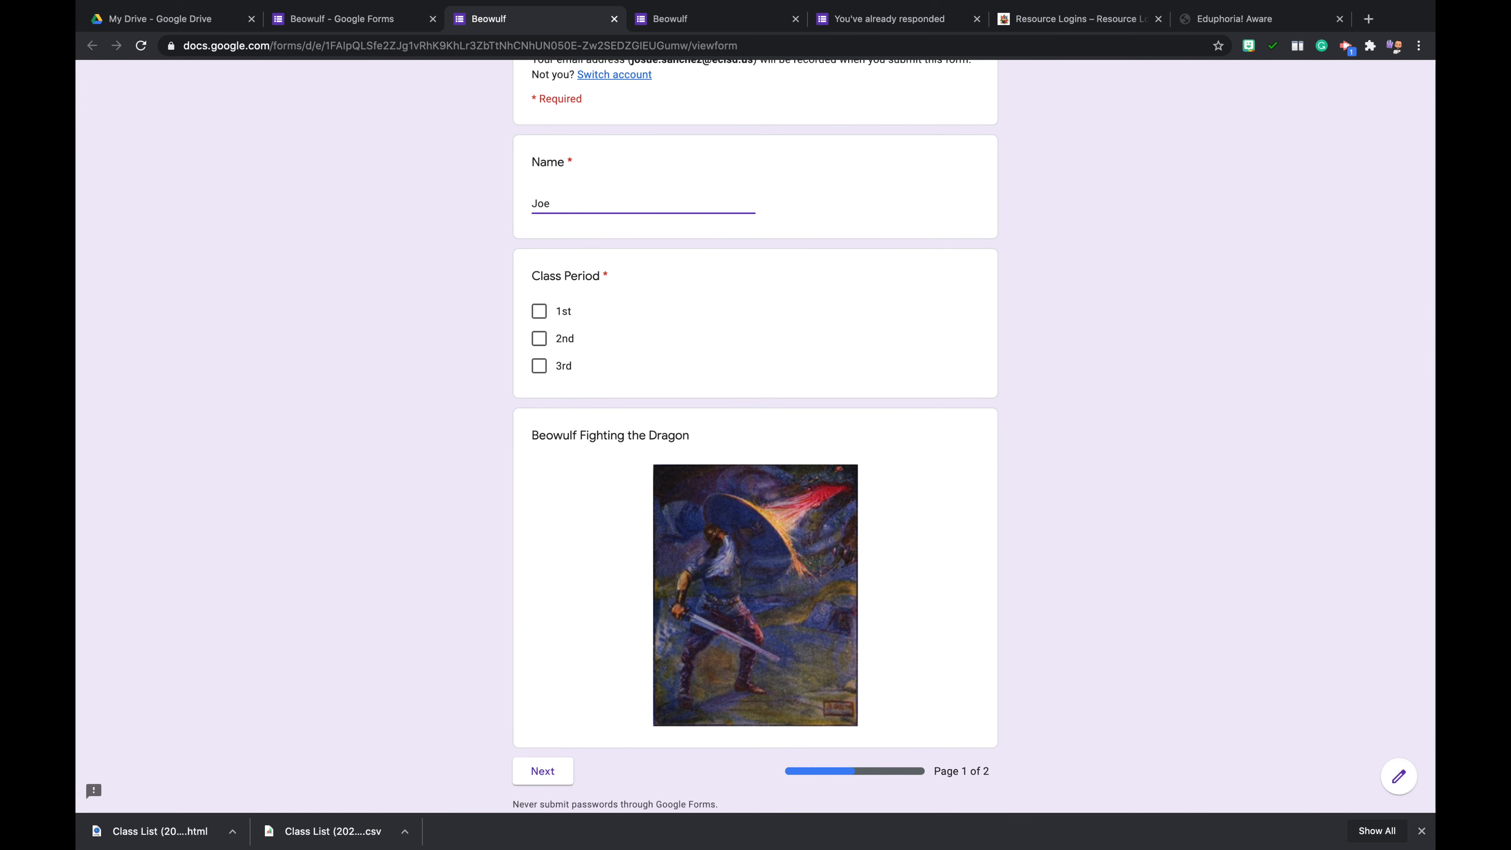
{"action": "left_click", "coordinate": [538, 338]}
{"action": "scroll", "coordinate": [486, 554], "scroll_direction": "down", "scroll_amount": 2}
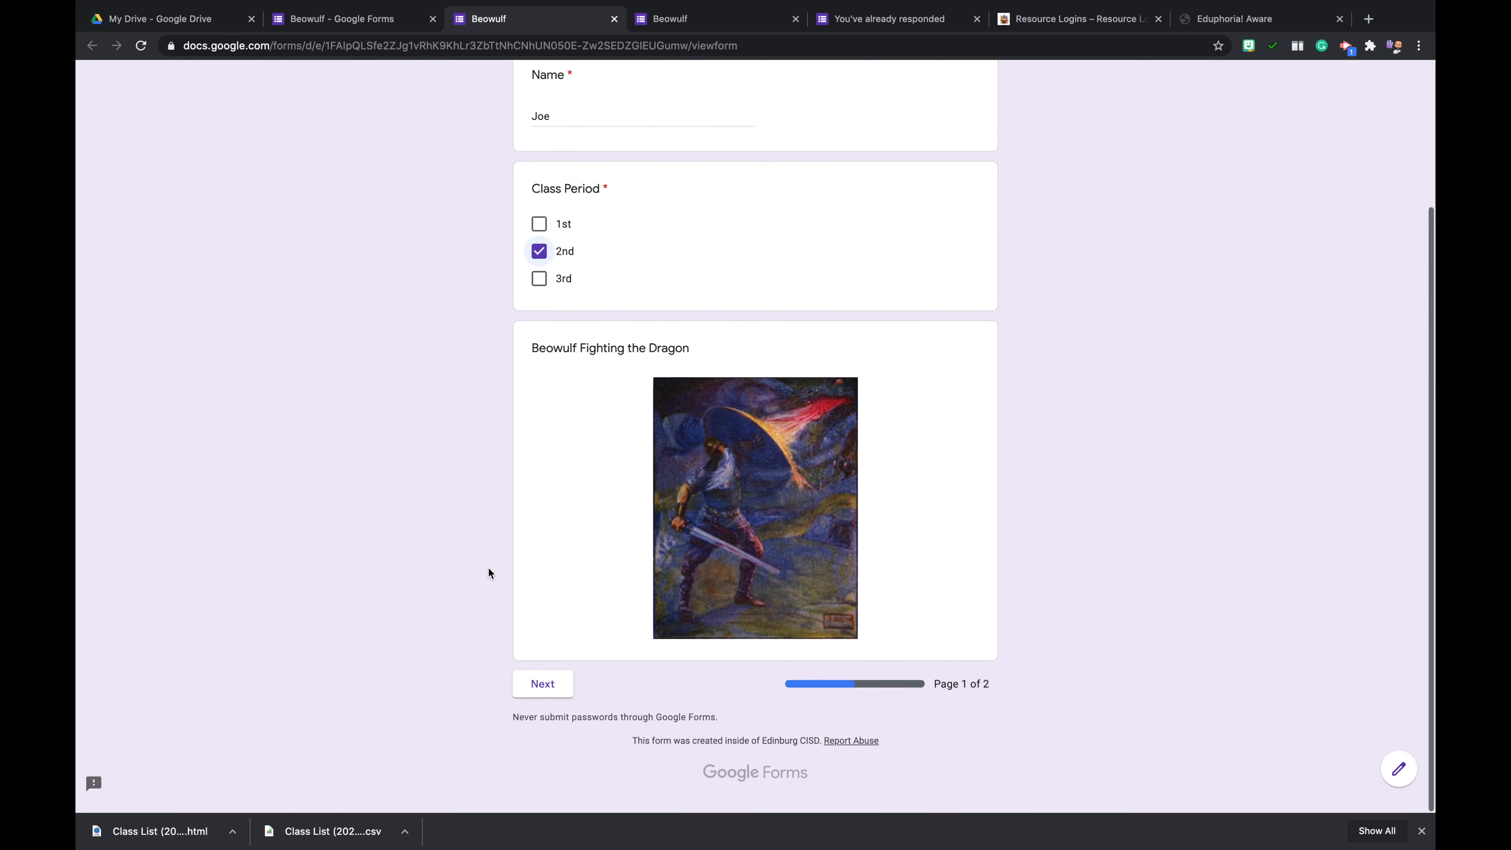
{"action": "left_click", "coordinate": [544, 692]}
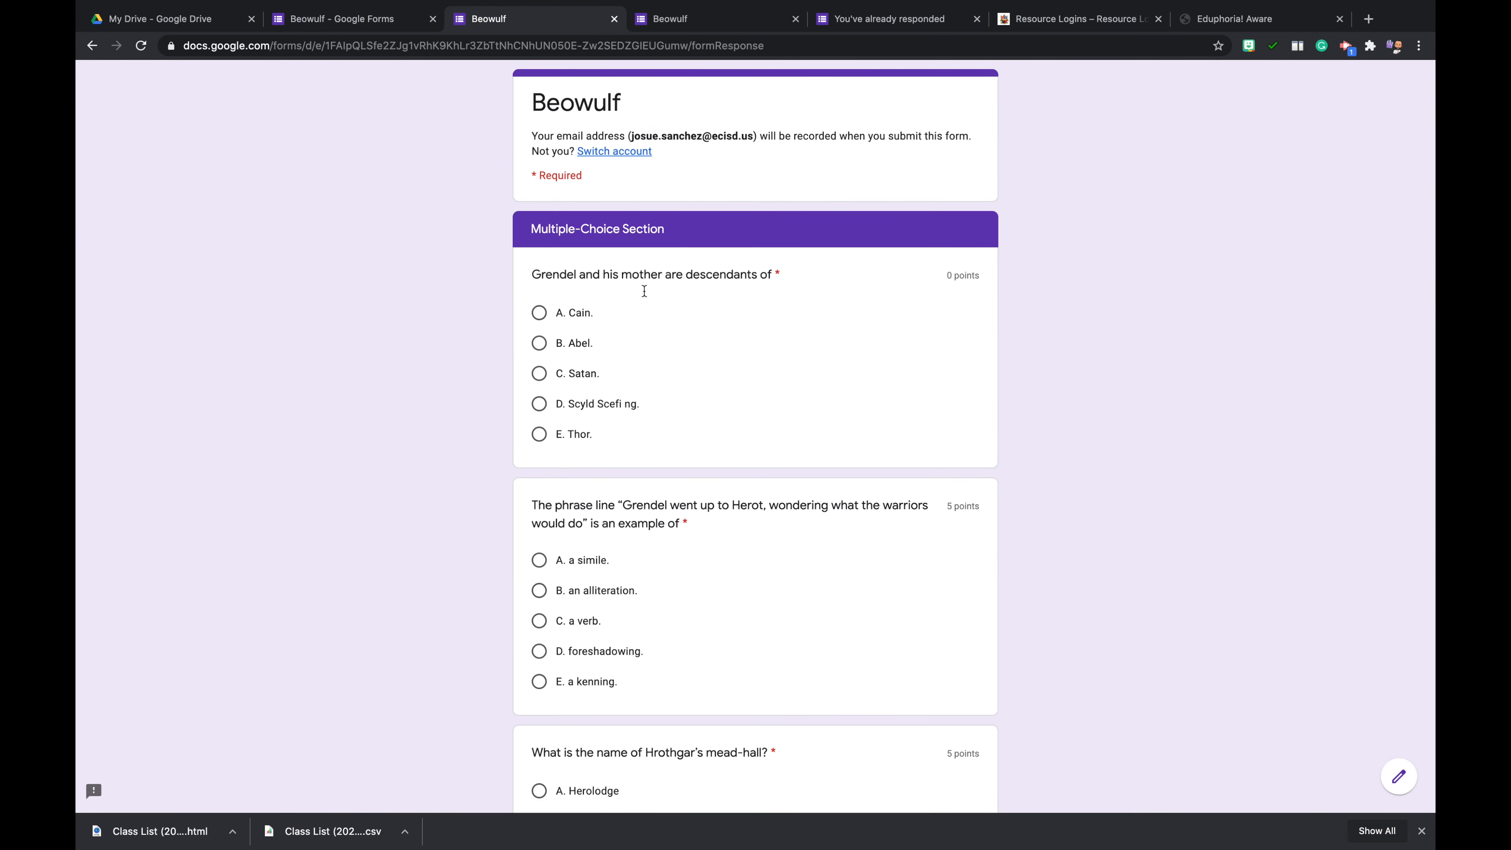
- Review the questions in the preview's Multiple-Choice Section and check the point value of each one
{"action": "scroll", "coordinate": [660, 430], "scroll_direction": "down", "scroll_amount": 10}
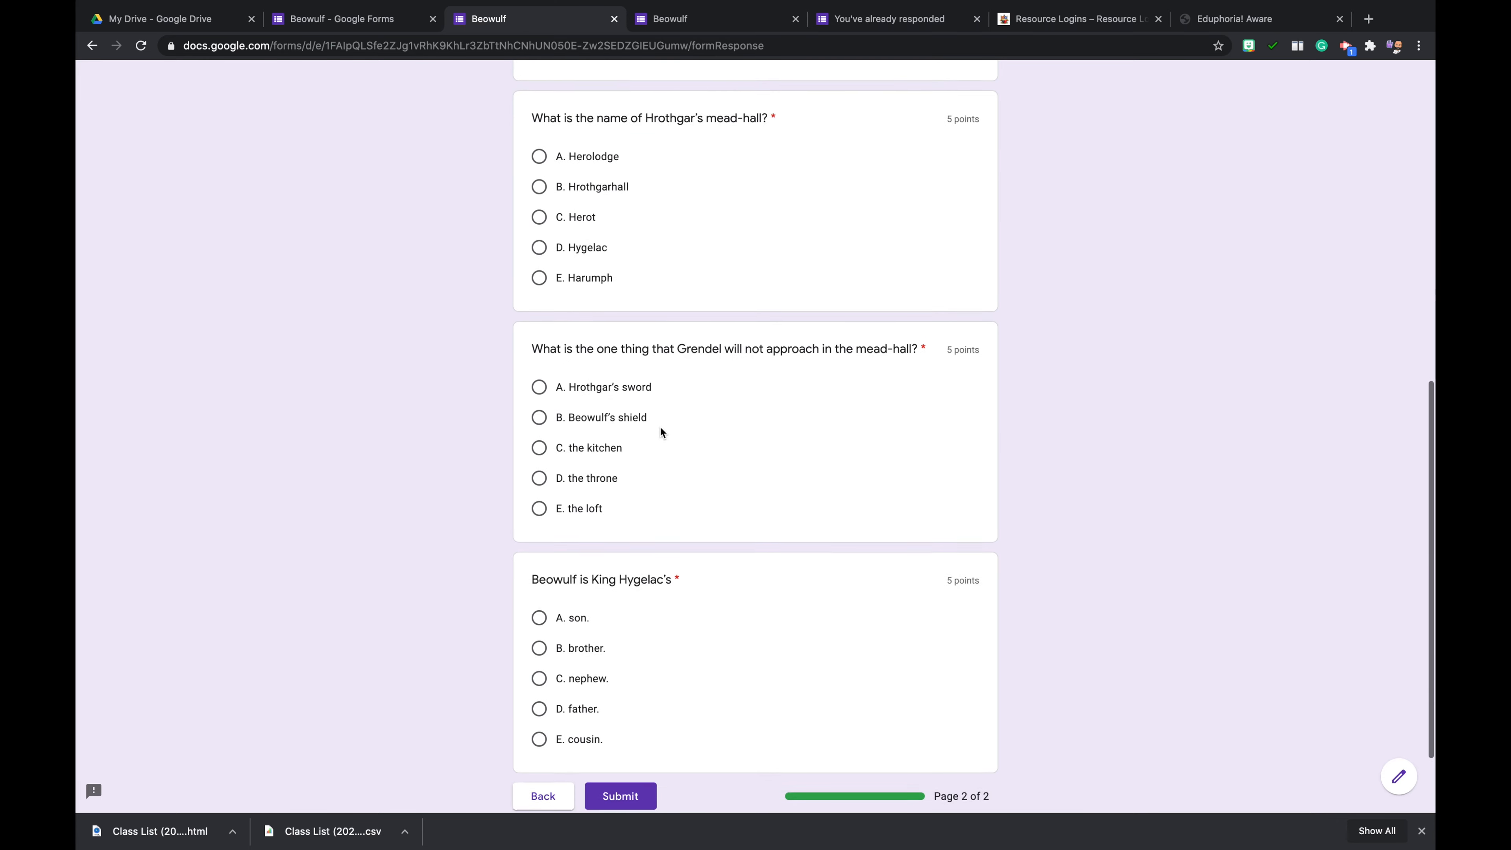
{"action": "scroll", "coordinate": [660, 428], "scroll_direction": "down", "scroll_amount": 2}
{"action": "scroll", "coordinate": [740, 462], "scroll_direction": "up", "scroll_amount": 6}
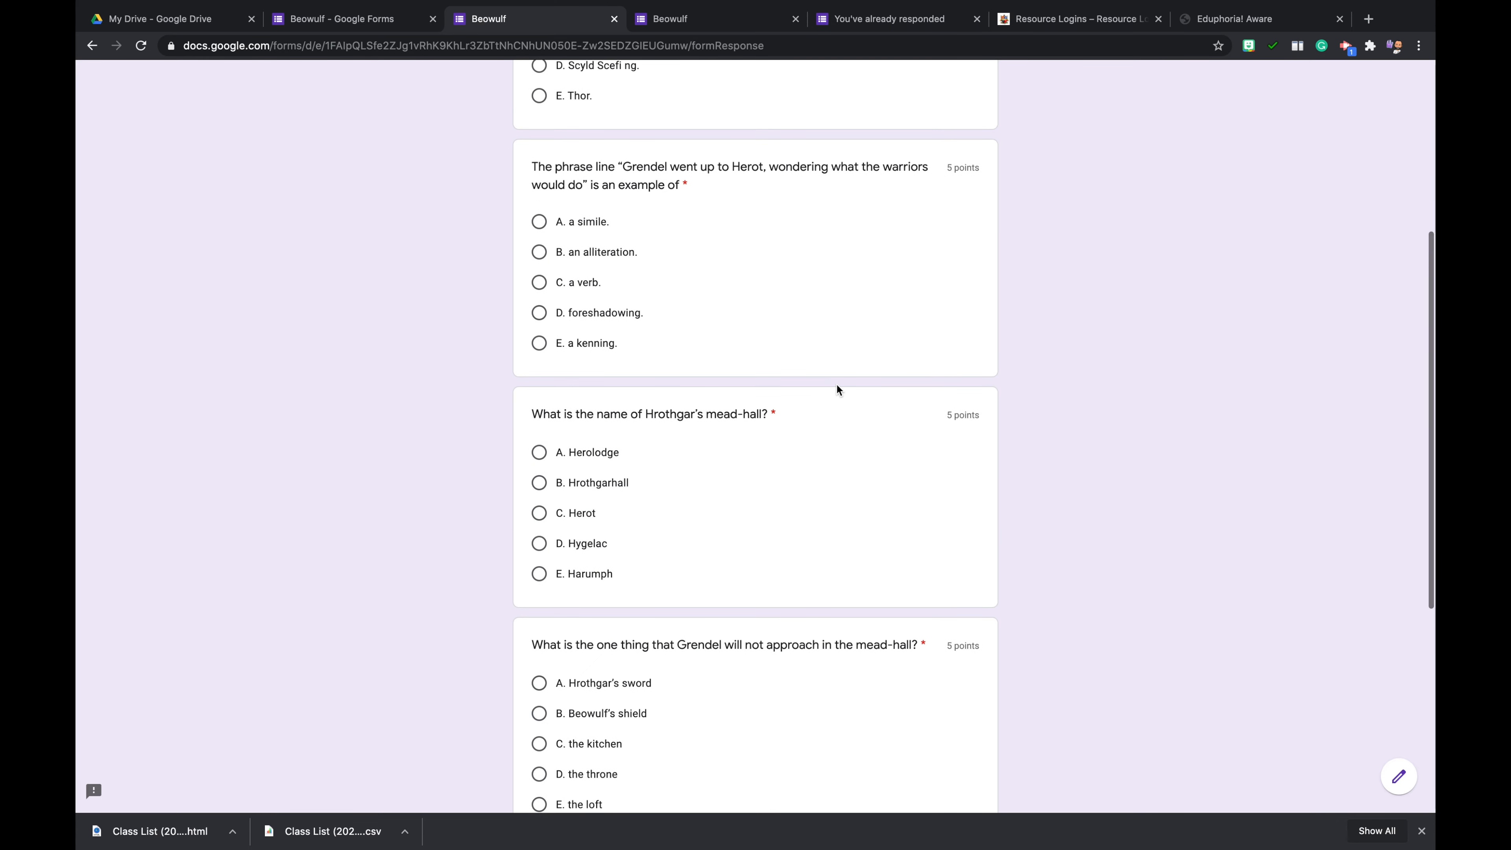
{"action": "scroll", "coordinate": [837, 390], "scroll_direction": "up", "scroll_amount": 5}
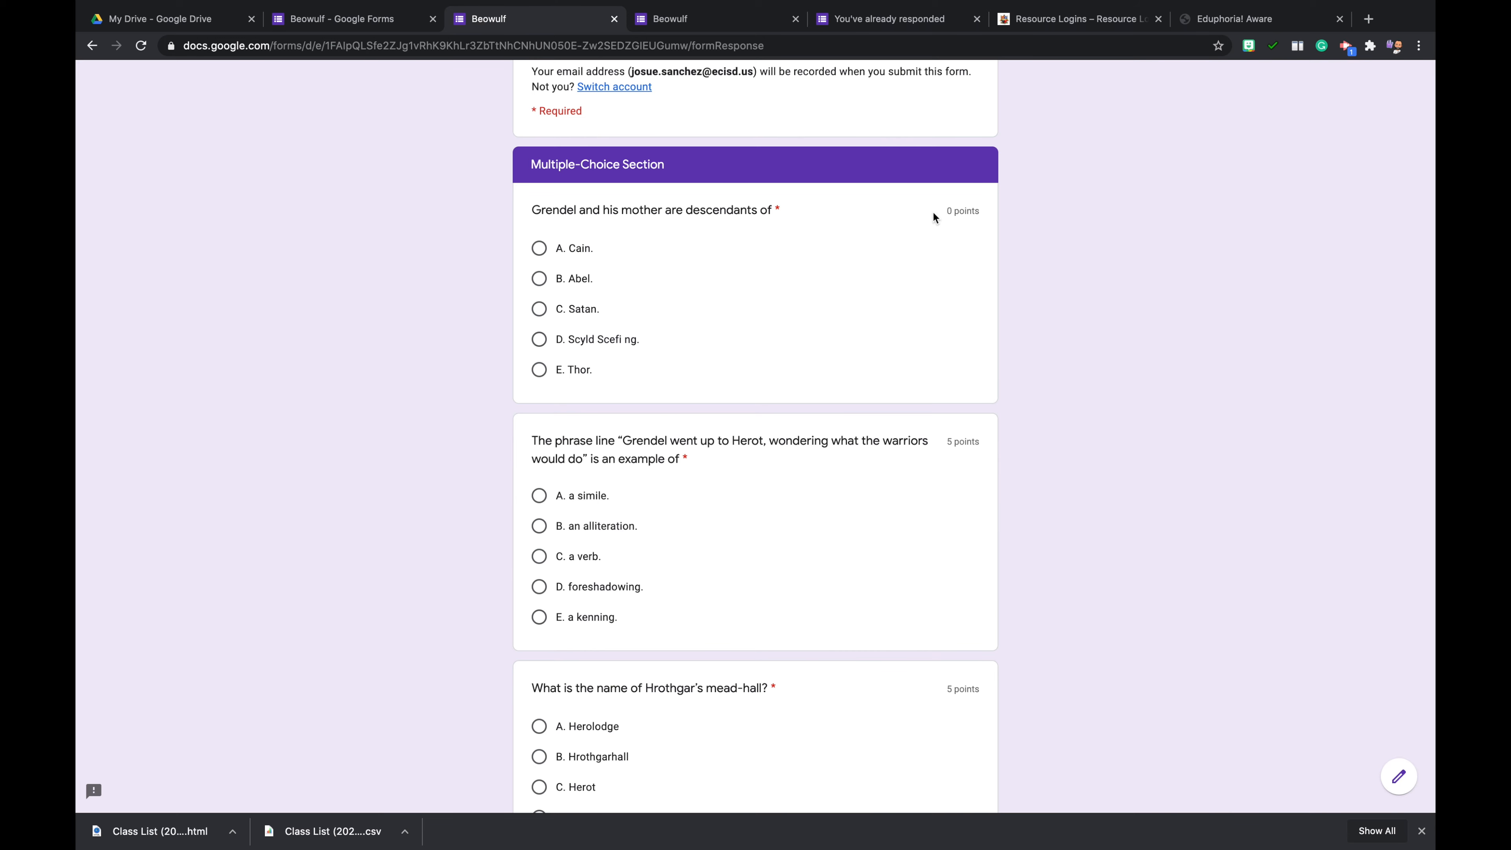
{"action": "scroll", "coordinate": [905, 272], "scroll_direction": "up", "scroll_amount": 2}
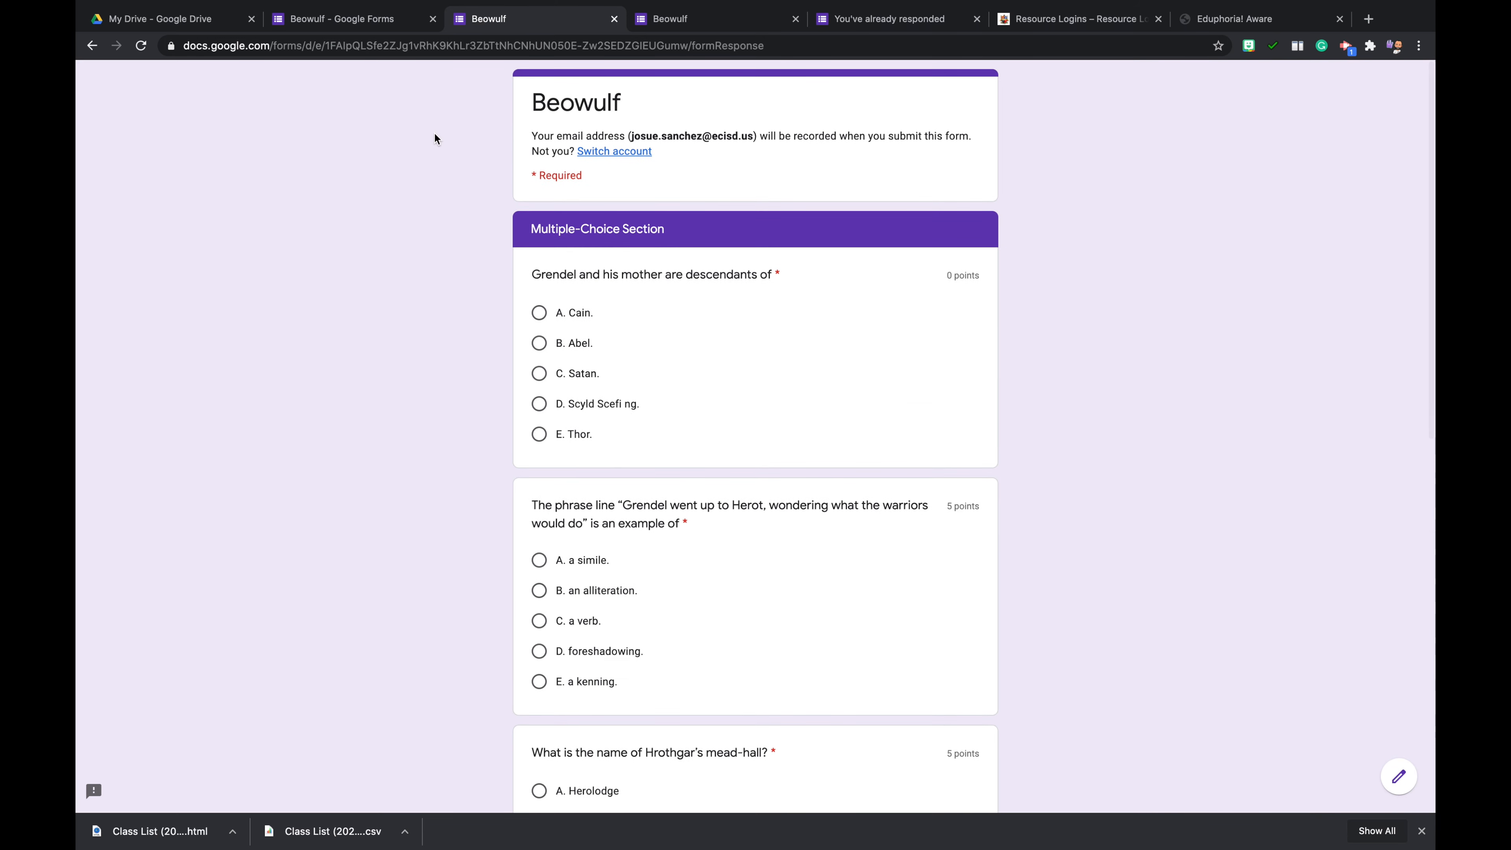
- Set the question "Grendel and his mother are descendants of" to 5 points in its answer key in the form editor
{"action": "left_click", "coordinate": [369, 21]}
{"action": "scroll", "coordinate": [829, 432], "scroll_direction": "down", "scroll_amount": 12}
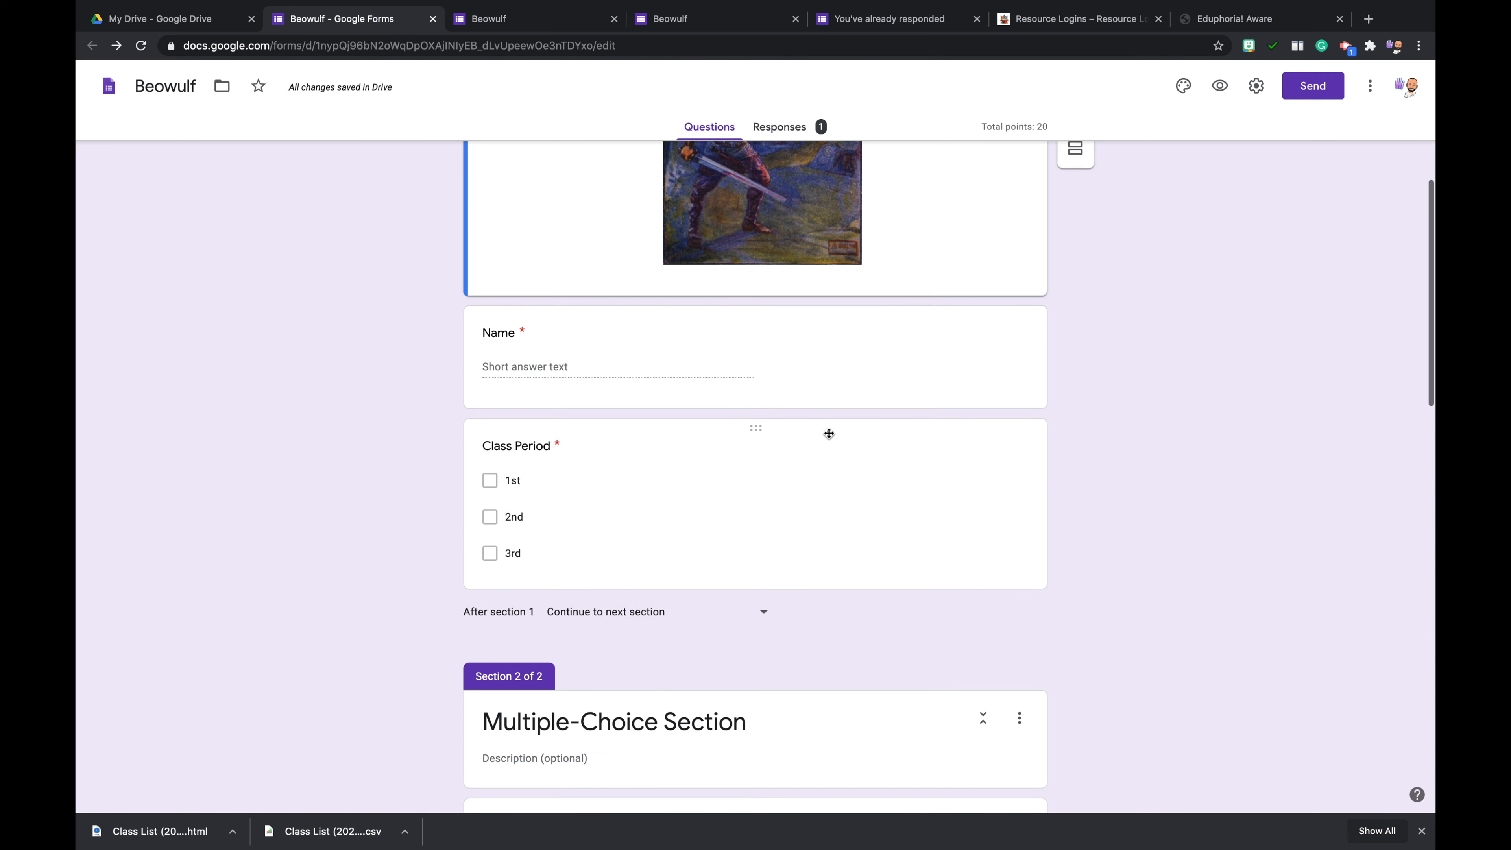
{"action": "scroll", "coordinate": [800, 485], "scroll_direction": "down", "scroll_amount": 3}
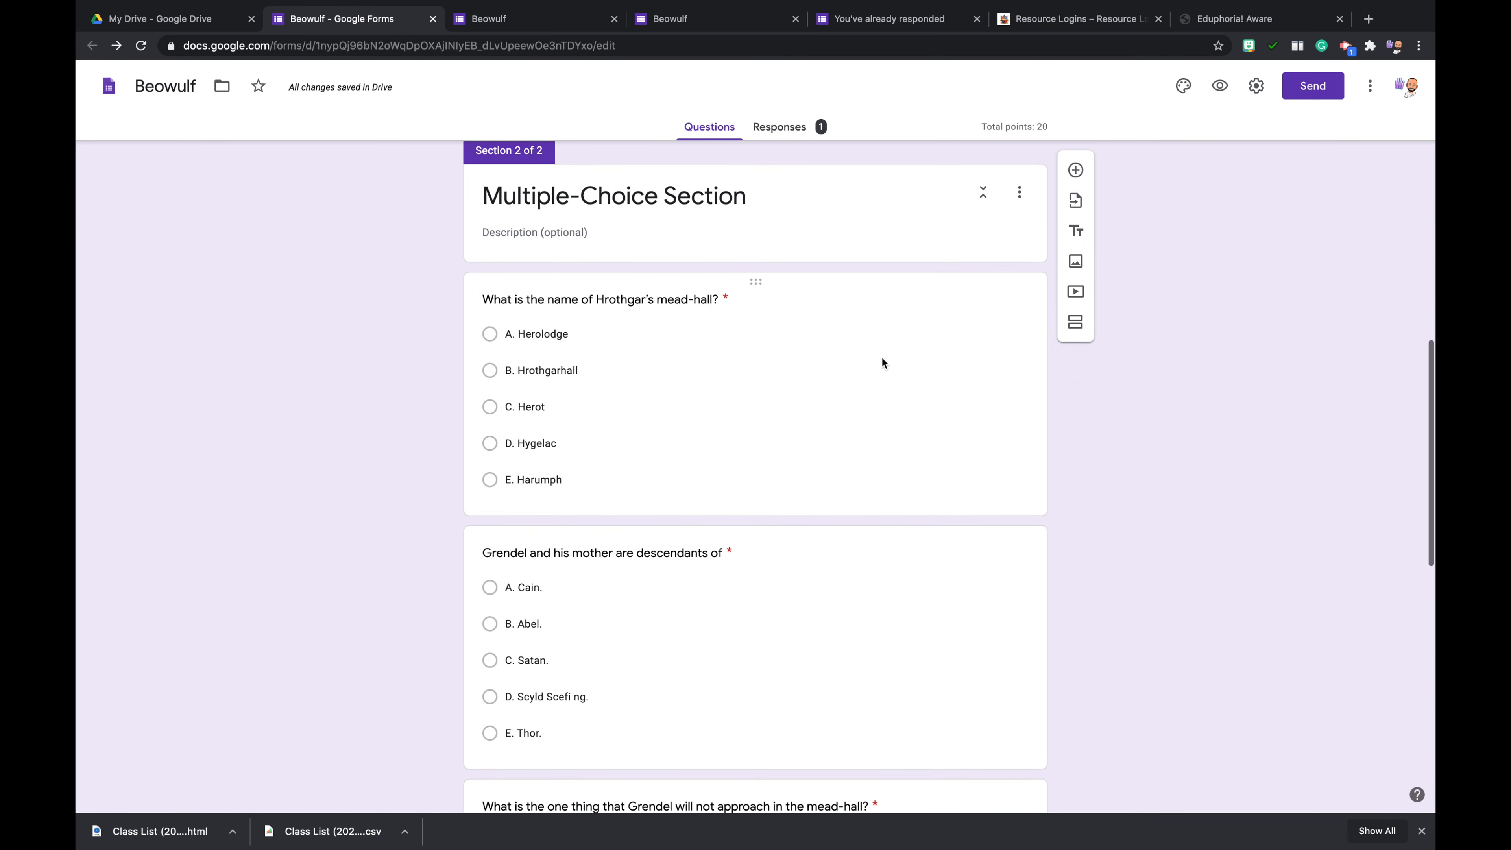
{"action": "left_click", "coordinate": [880, 355]}
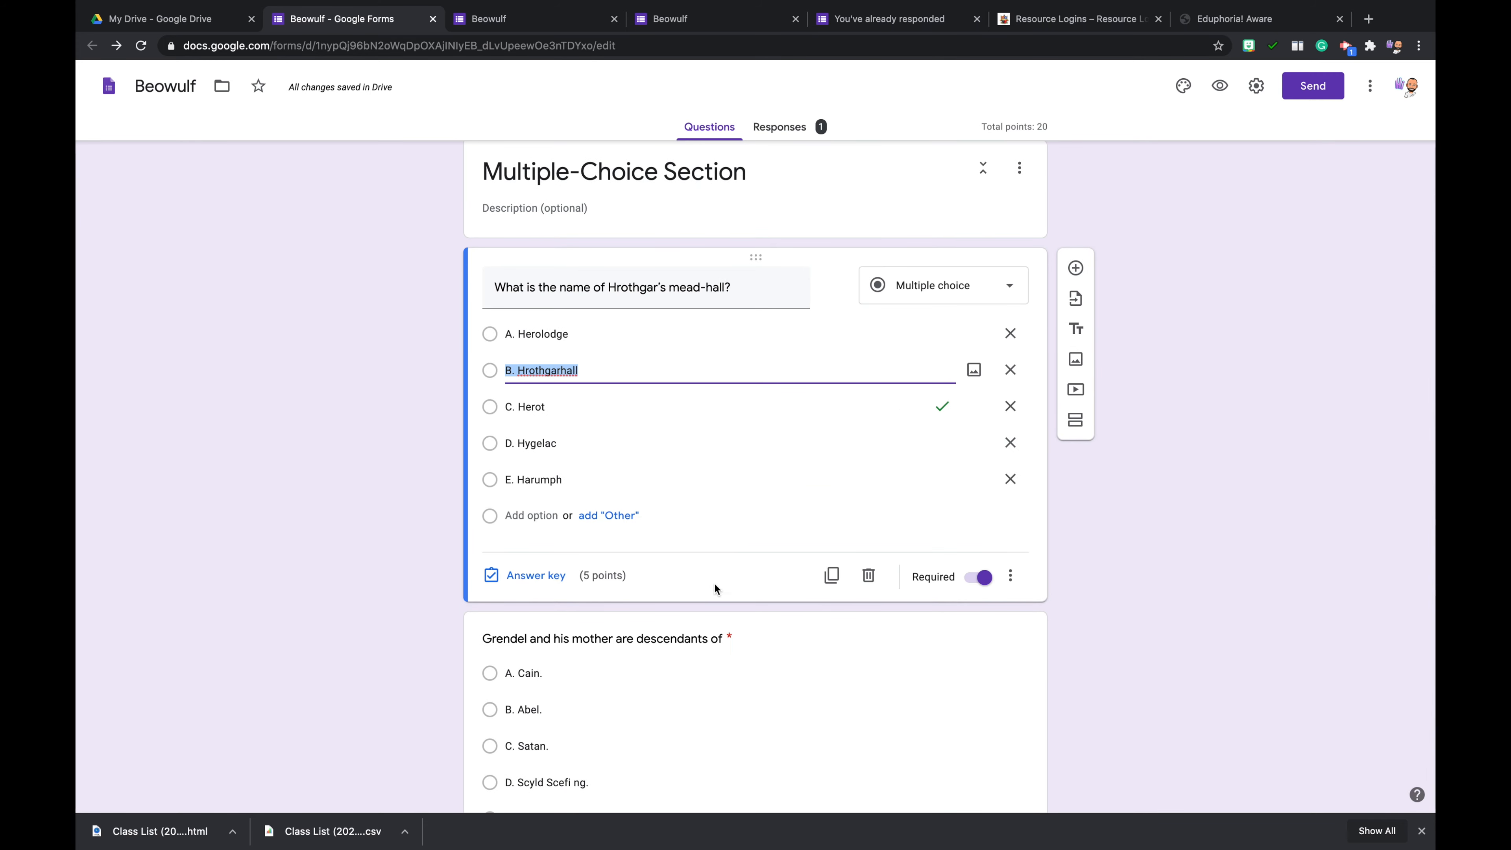
{"action": "scroll", "coordinate": [767, 543], "scroll_direction": "down", "scroll_amount": 3}
{"action": "left_click", "coordinate": [755, 558]}
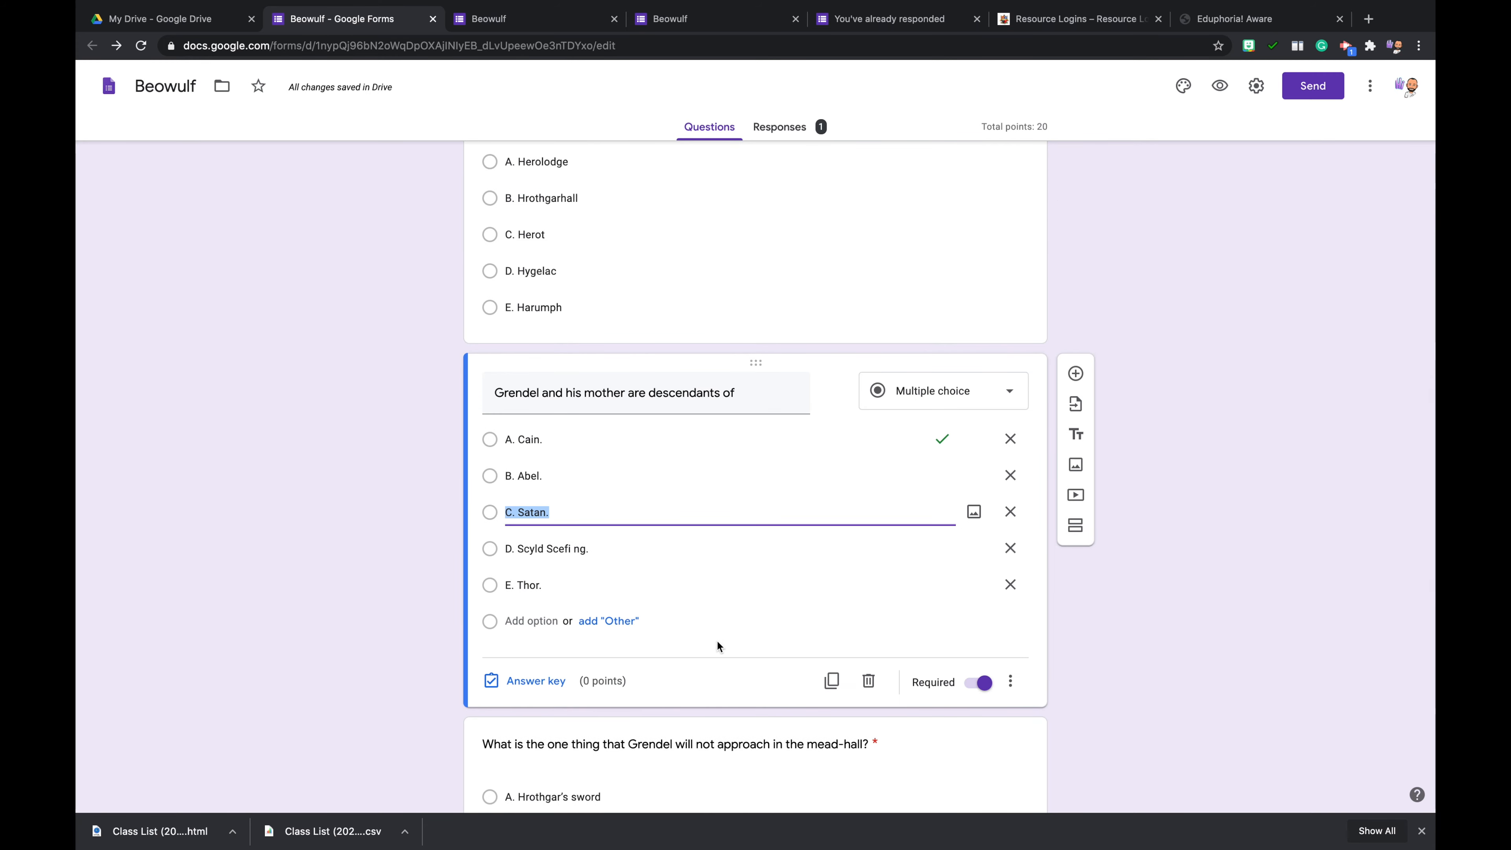
{"action": "scroll", "coordinate": [717, 646], "scroll_direction": "down", "scroll_amount": 1}
{"action": "left_click", "coordinate": [543, 607]}
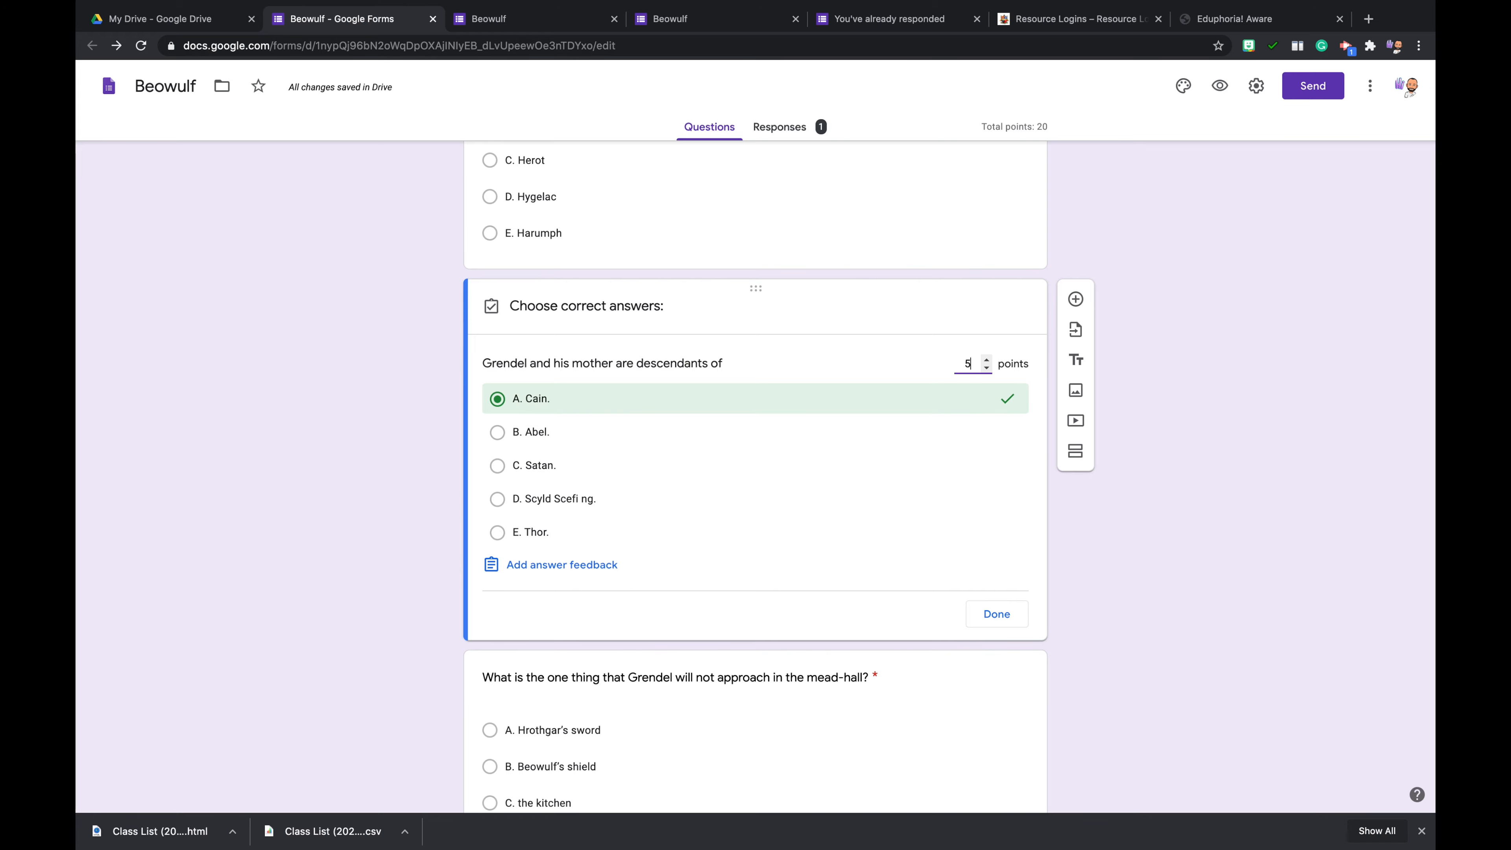
{"action": "left_click", "coordinate": [1012, 610]}
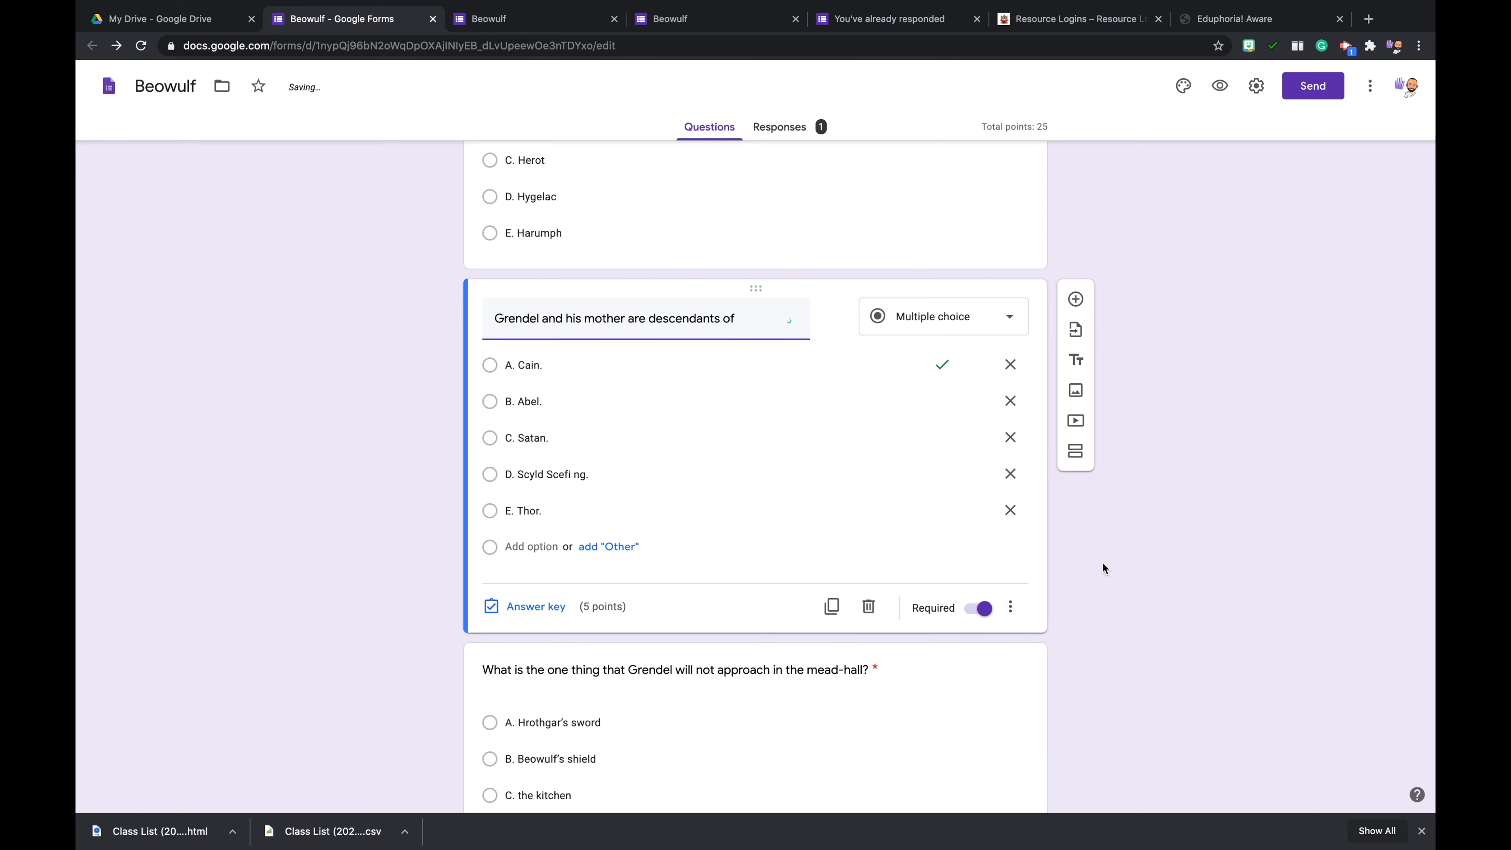
- Return to the respondent view of the form and reload it, discarding the unsaved answers
{"action": "scroll", "coordinate": [1102, 567], "scroll_direction": "down", "scroll_amount": 10}
{"action": "scroll", "coordinate": [1103, 562], "scroll_direction": "up", "scroll_amount": 15}
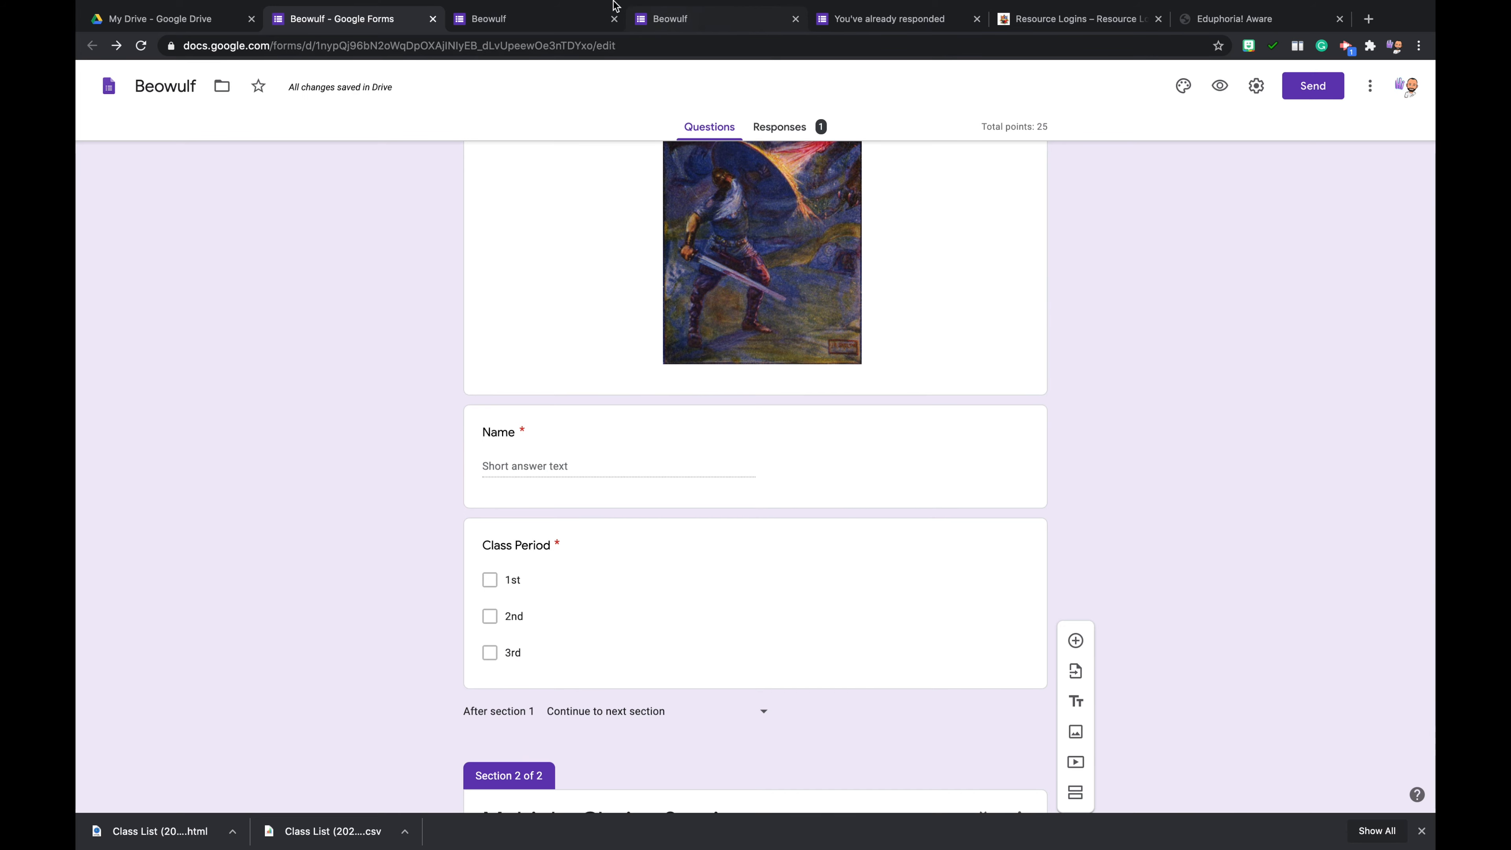
{"action": "left_click", "coordinate": [517, 20]}
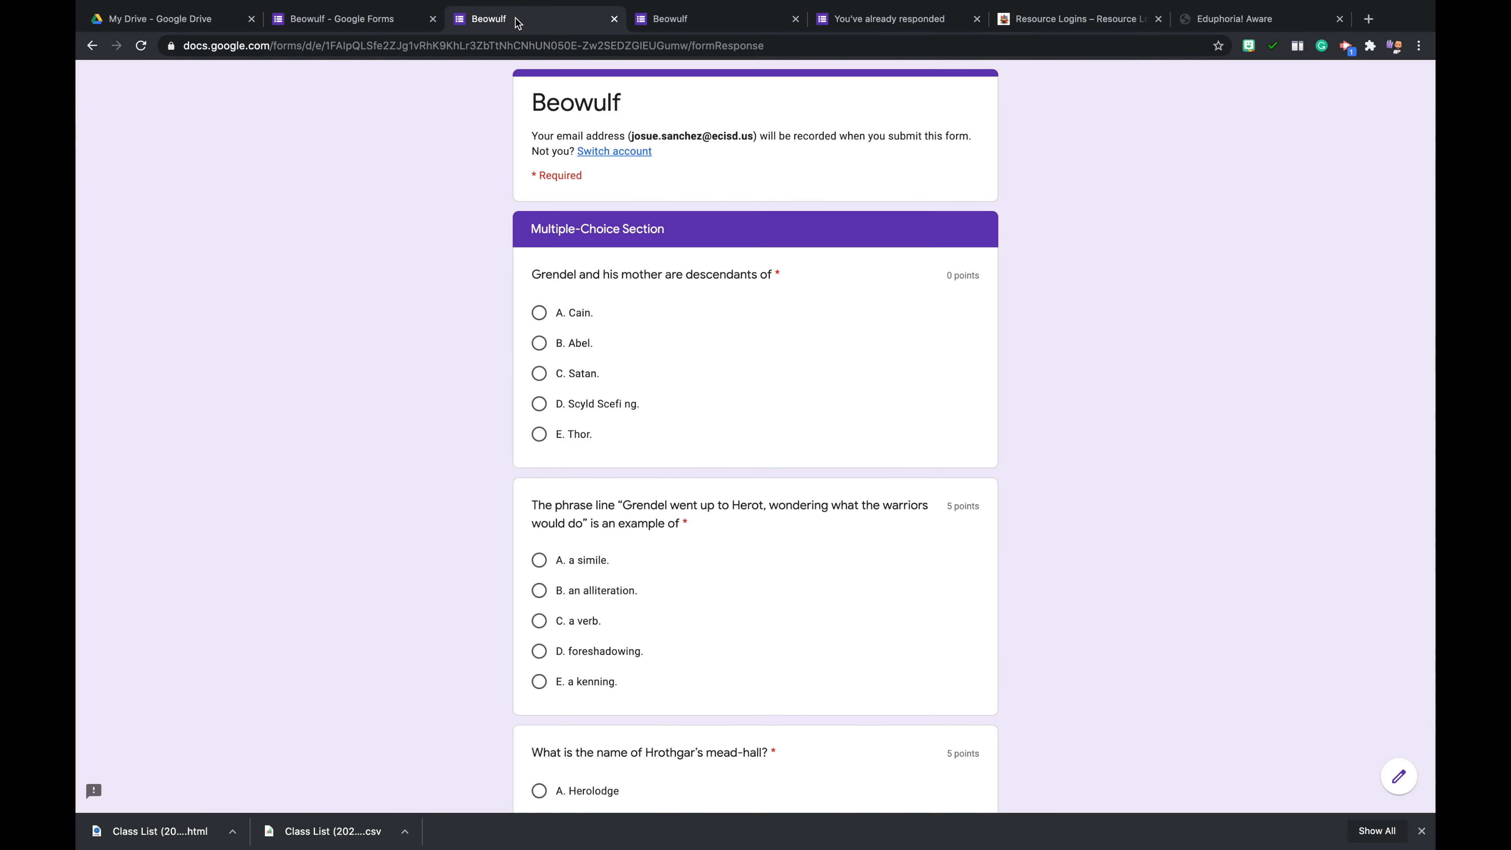
{"action": "left_click", "coordinate": [140, 46]}
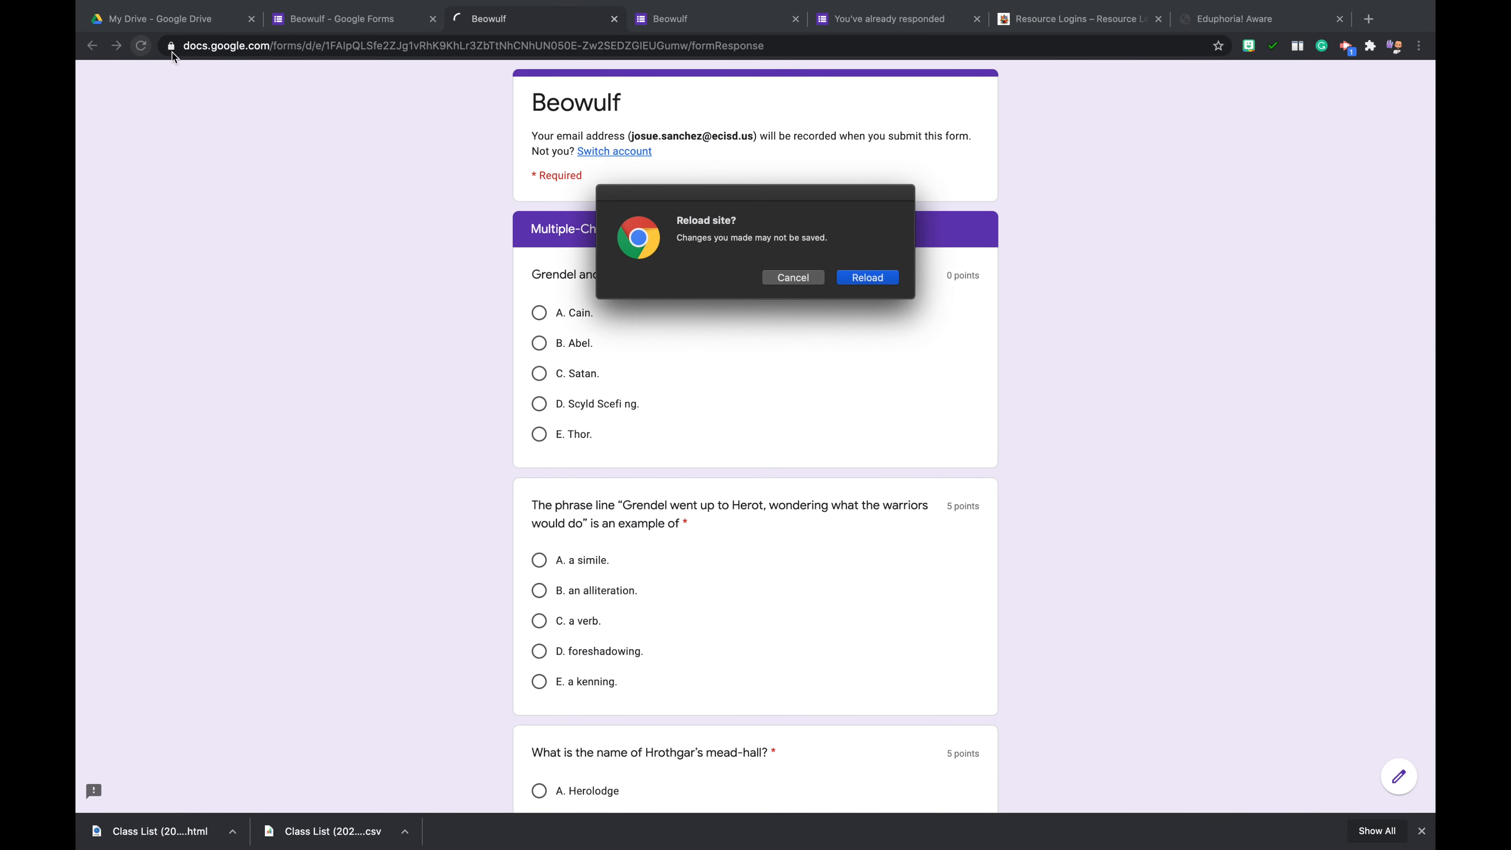
{"action": "left_click", "coordinate": [867, 278]}
- Choose the 2nd class period, enter the respondent's name and continue to the Multiple-Choice Section
{"action": "scroll", "coordinate": [879, 379], "scroll_direction": "down", "scroll_amount": 3}
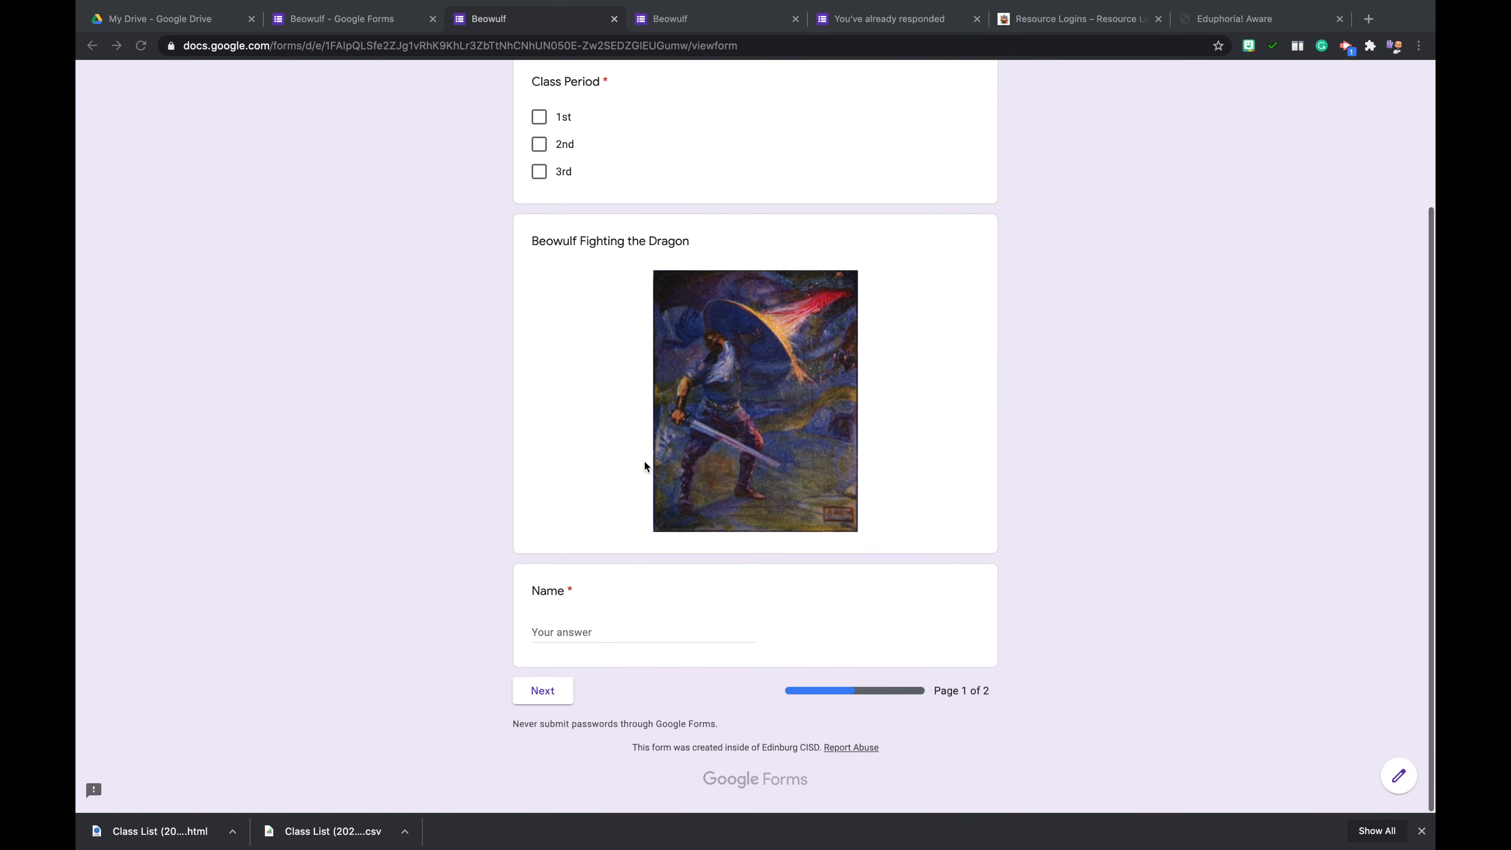
{"action": "scroll", "coordinate": [645, 466], "scroll_direction": "up", "scroll_amount": 3}
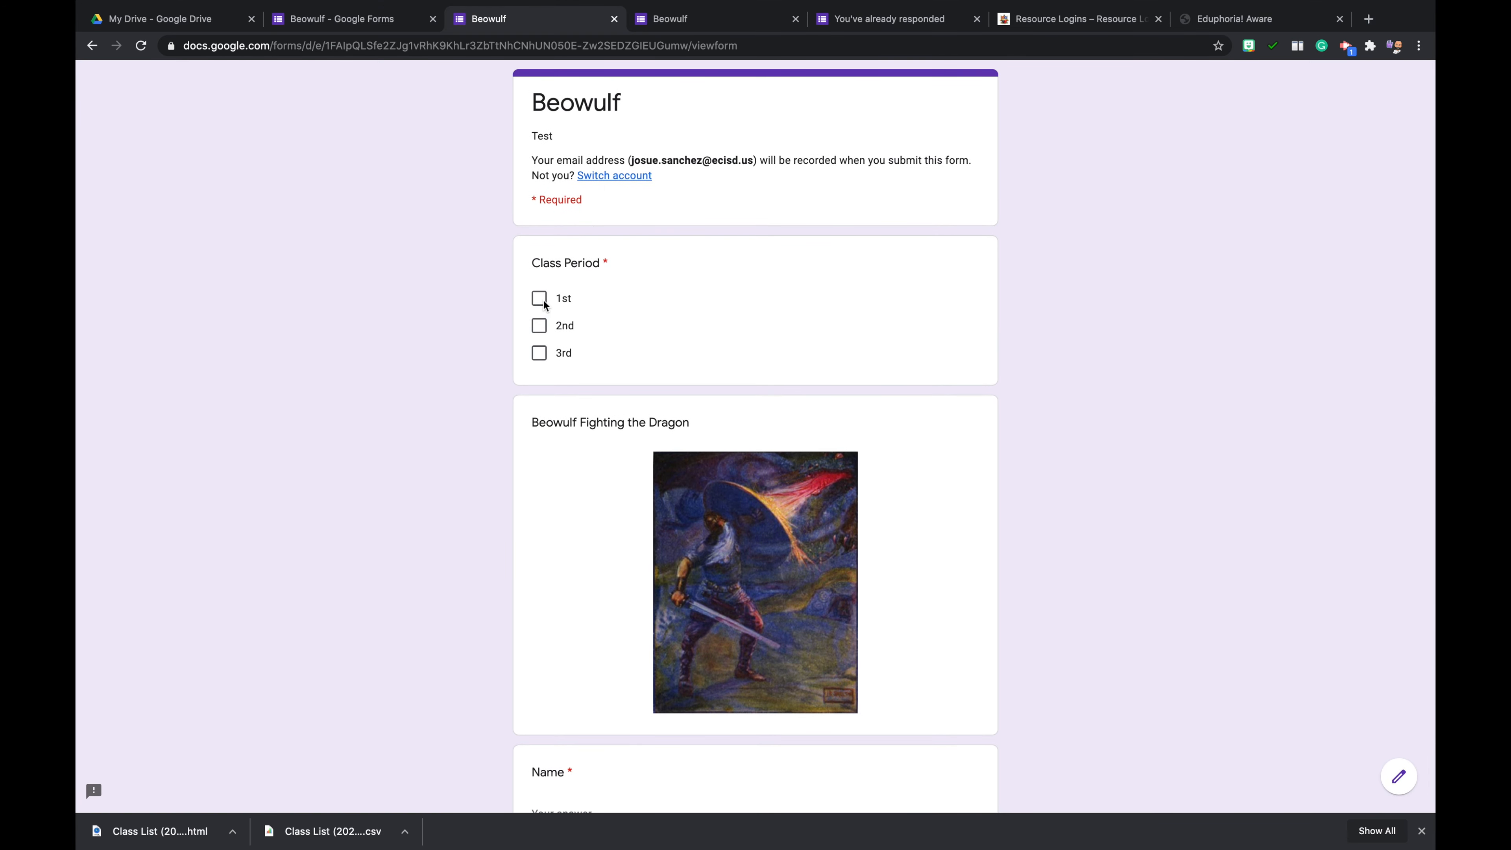
{"action": "left_click", "coordinate": [539, 325]}
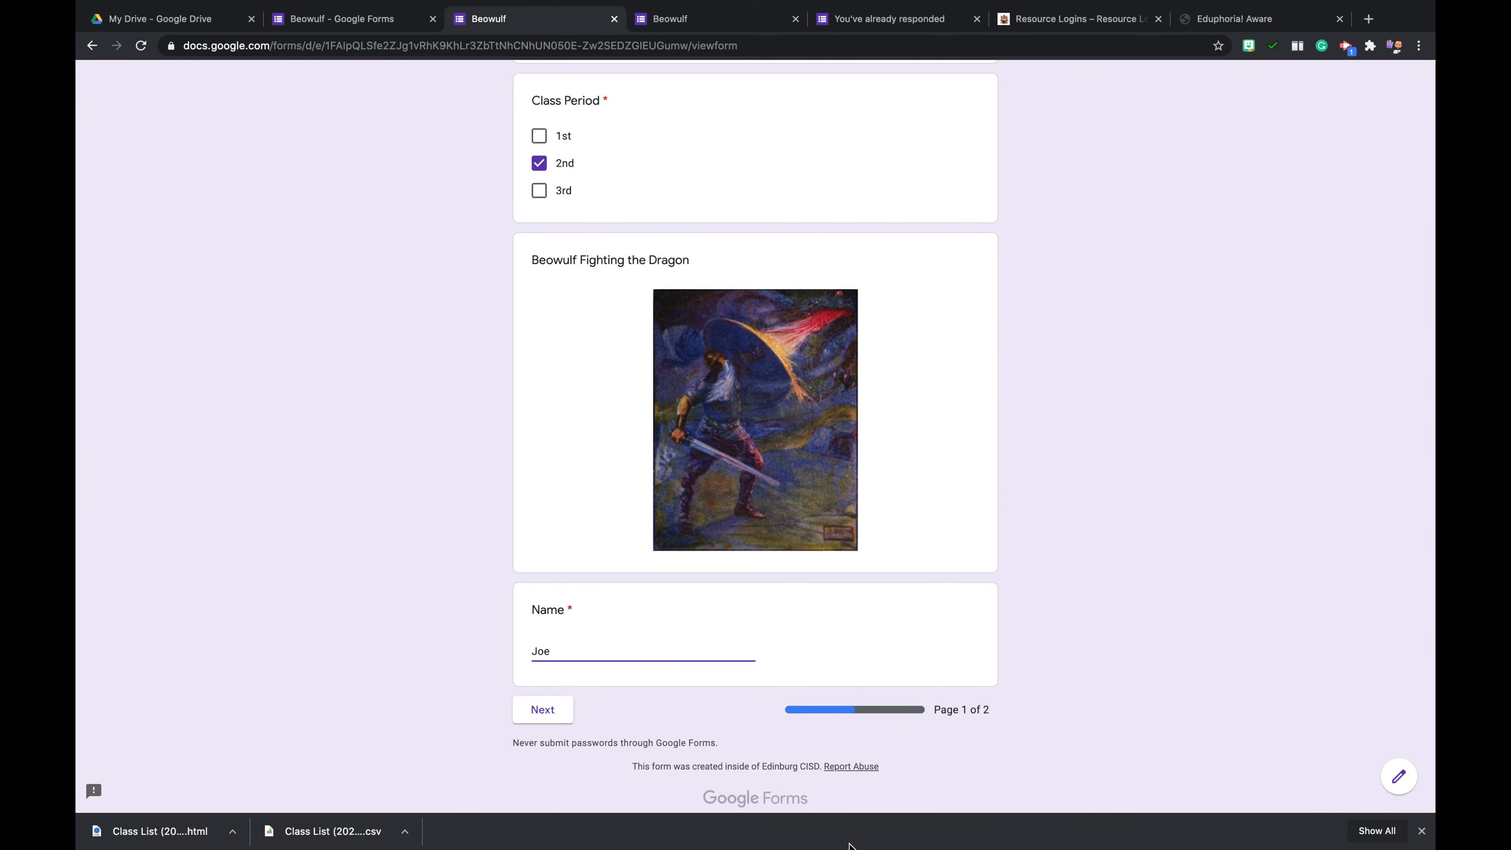
{"action": "left_click", "coordinate": [543, 709]}
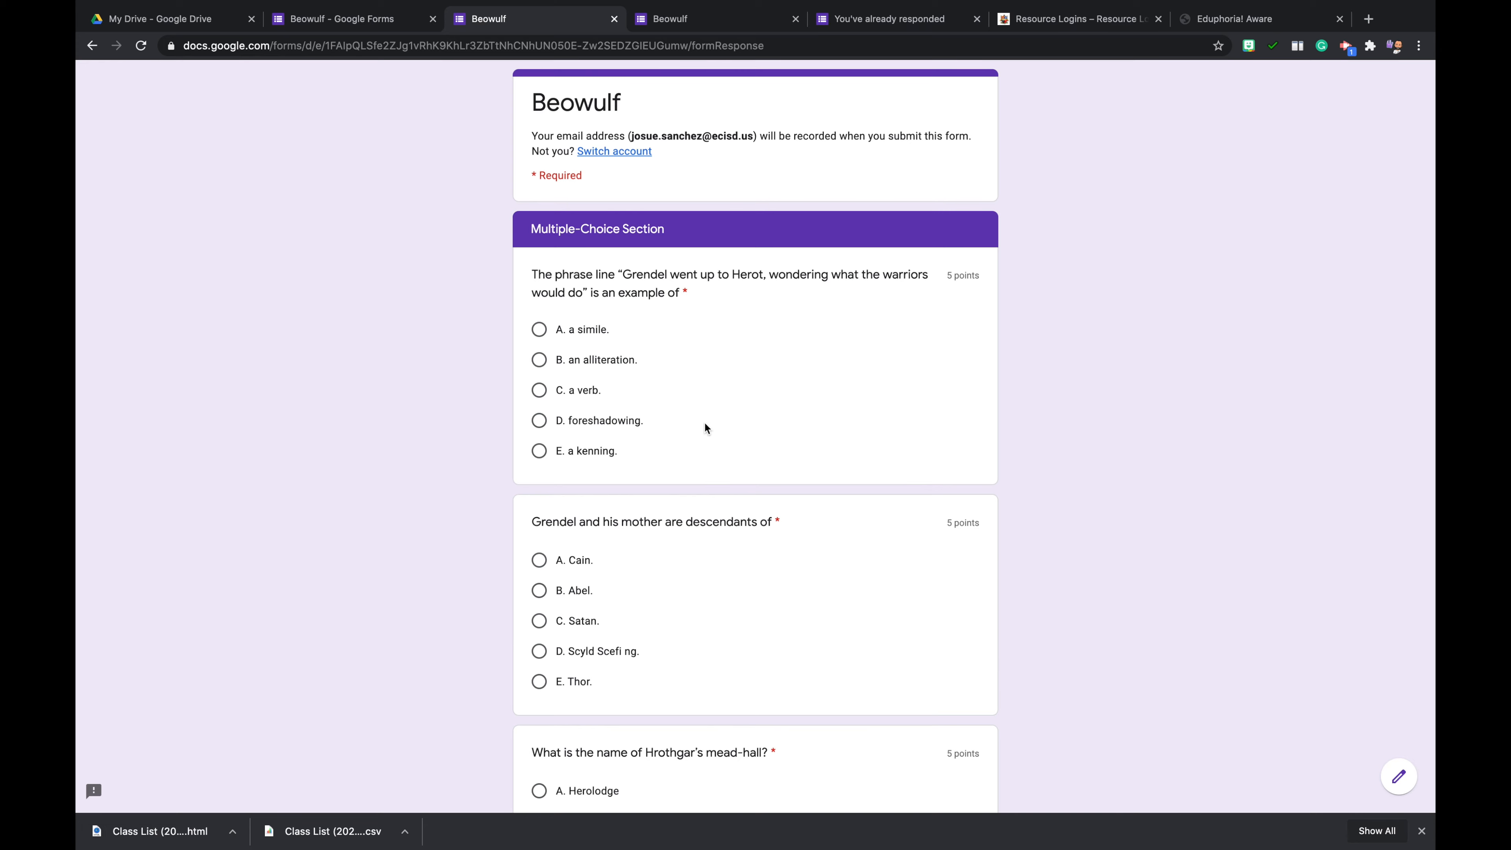
- Answer the five multiple-choice questions with "the kitchen", "father", "Hygelac", "Satan" and "a verb", working from the last question to the first
{"action": "scroll", "coordinate": [682, 539], "scroll_direction": "down", "scroll_amount": 9}
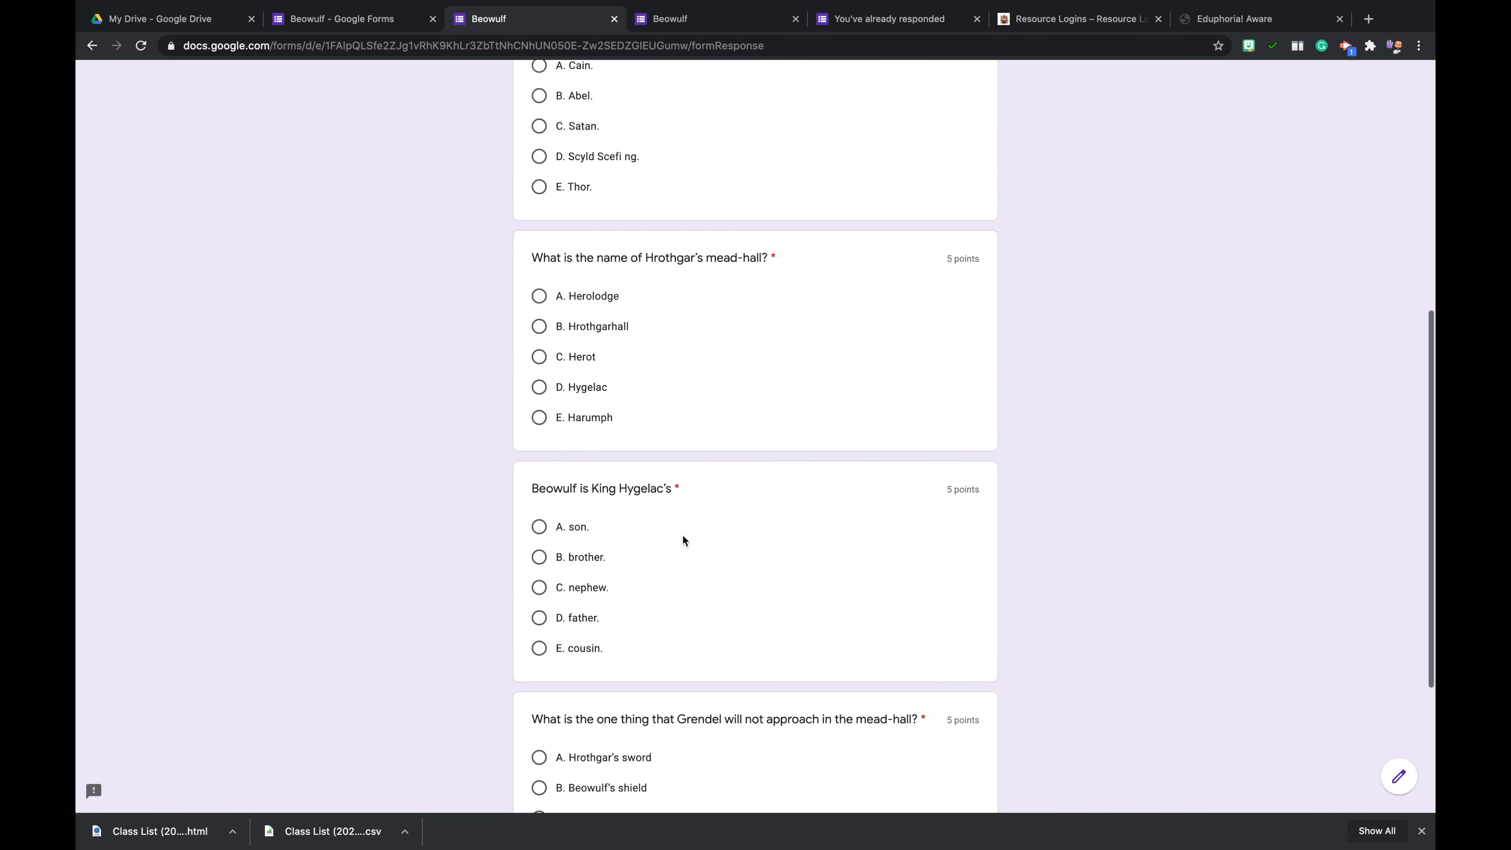
{"action": "scroll", "coordinate": [682, 536], "scroll_direction": "up", "scroll_amount": 10}
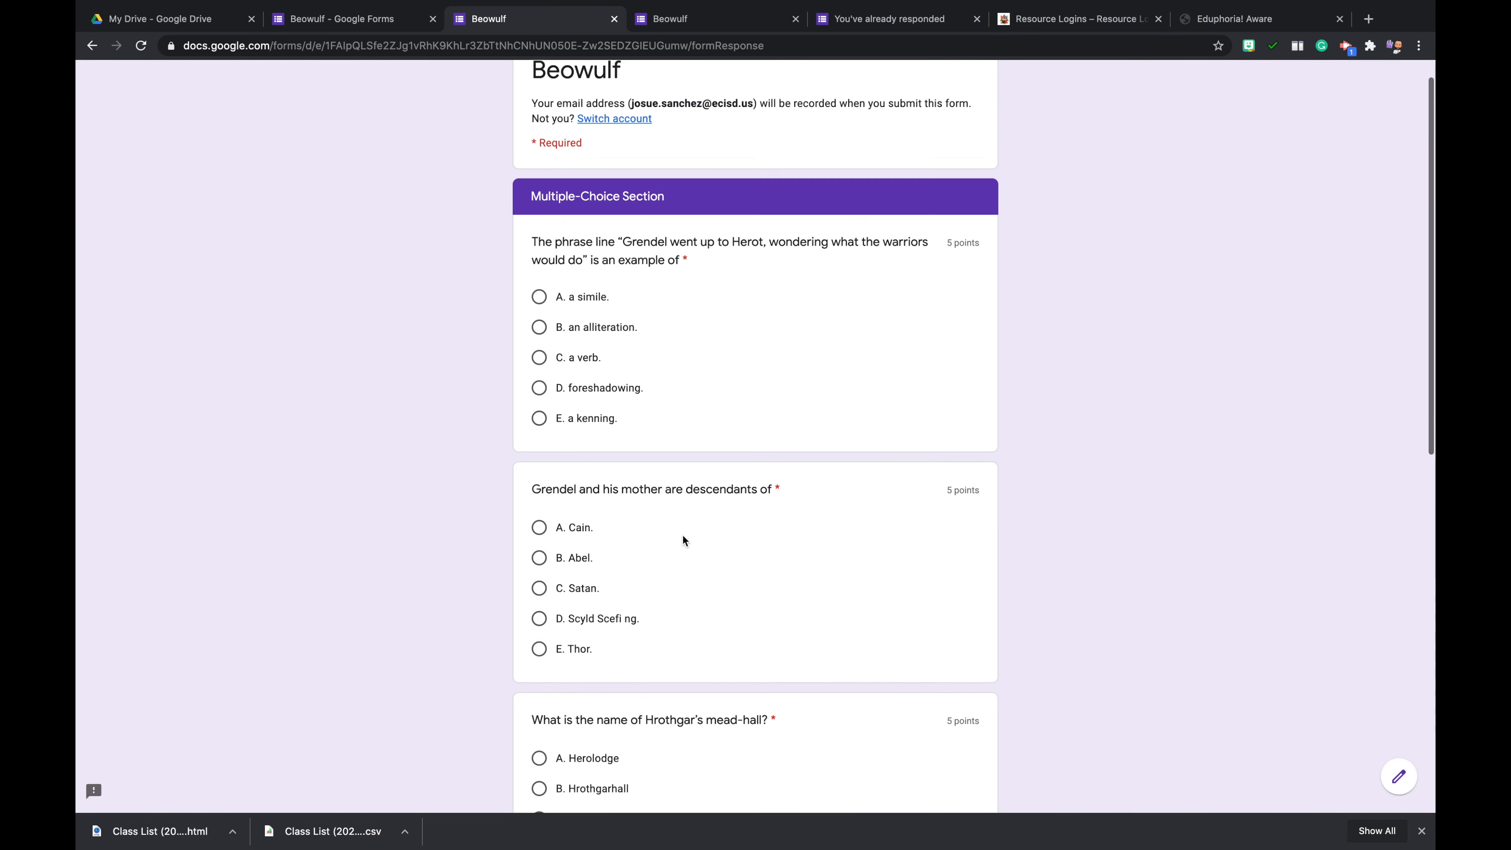
{"action": "scroll", "coordinate": [891, 613], "scroll_direction": "down", "scroll_amount": 8}
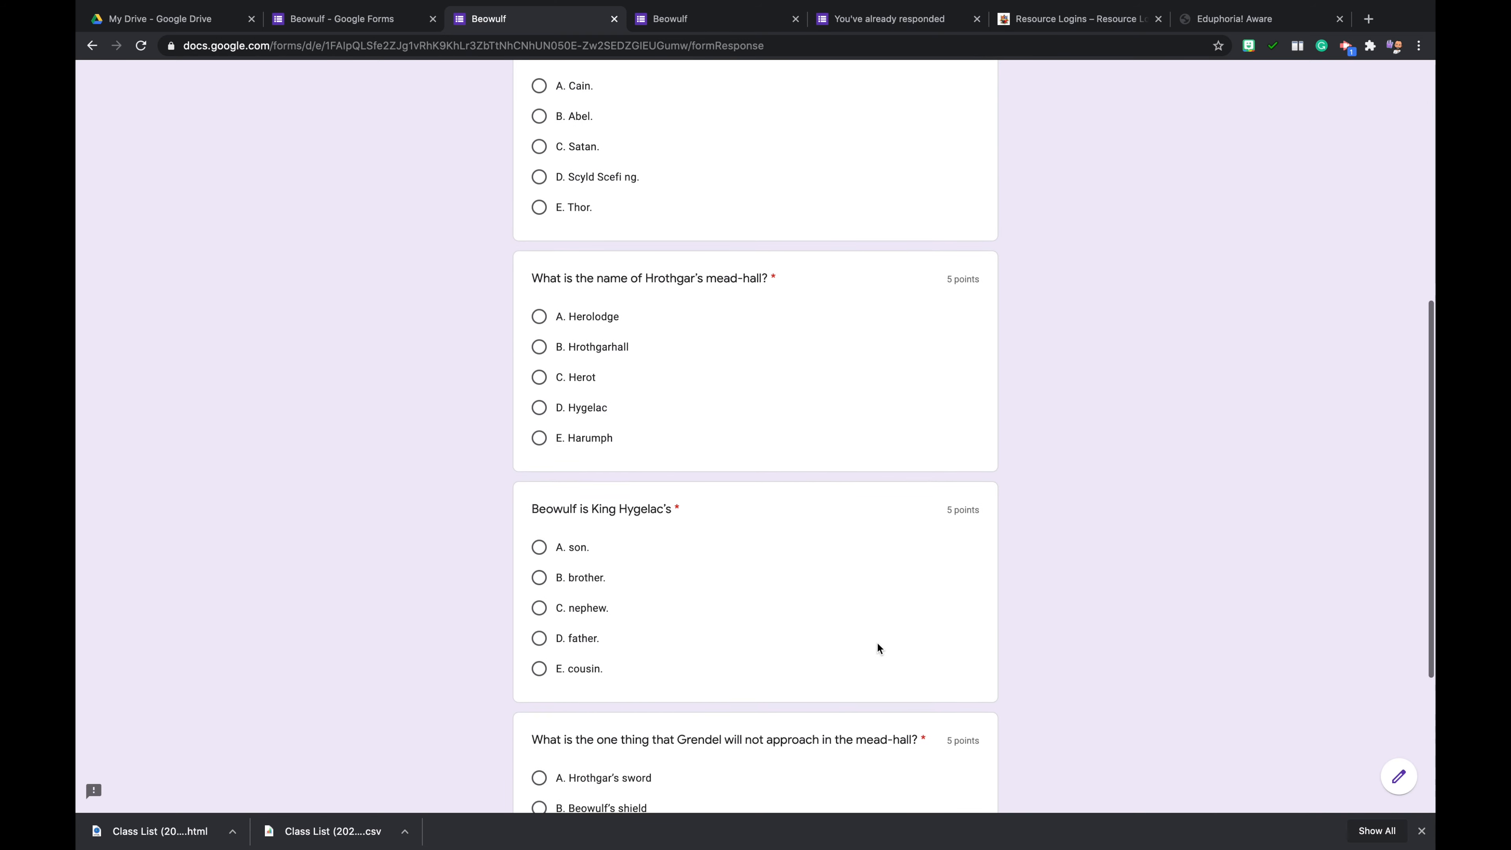
{"action": "scroll", "coordinate": [881, 631], "scroll_direction": "down", "scroll_amount": 4}
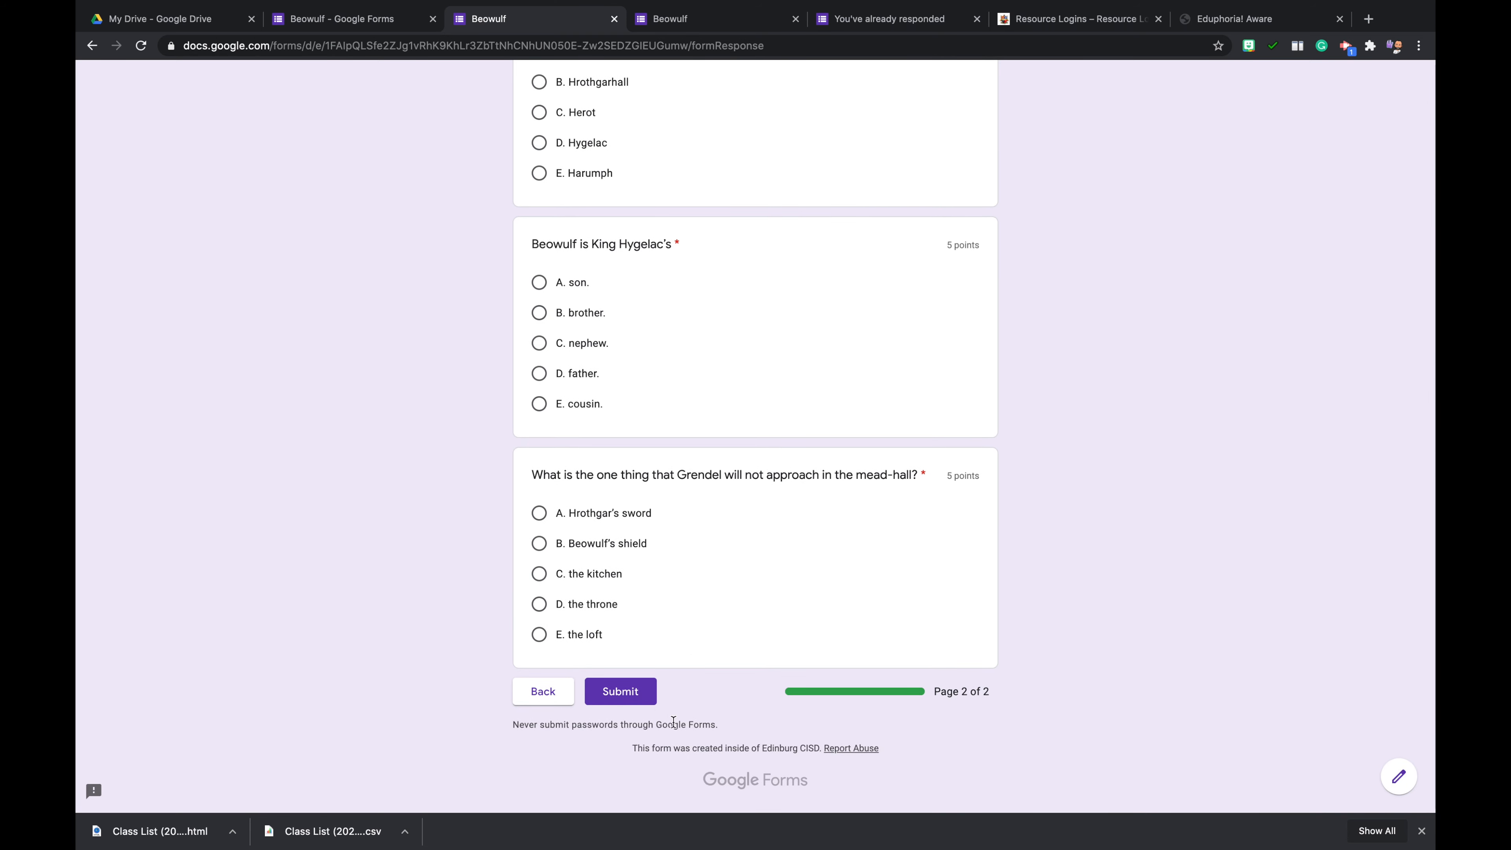
{"action": "left_click", "coordinate": [592, 576]}
{"action": "left_click", "coordinate": [586, 375]}
{"action": "scroll", "coordinate": [587, 372], "scroll_direction": "up", "scroll_amount": 3}
{"action": "left_click", "coordinate": [570, 339]}
{"action": "scroll", "coordinate": [569, 337], "scroll_direction": "up", "scroll_amount": 3}
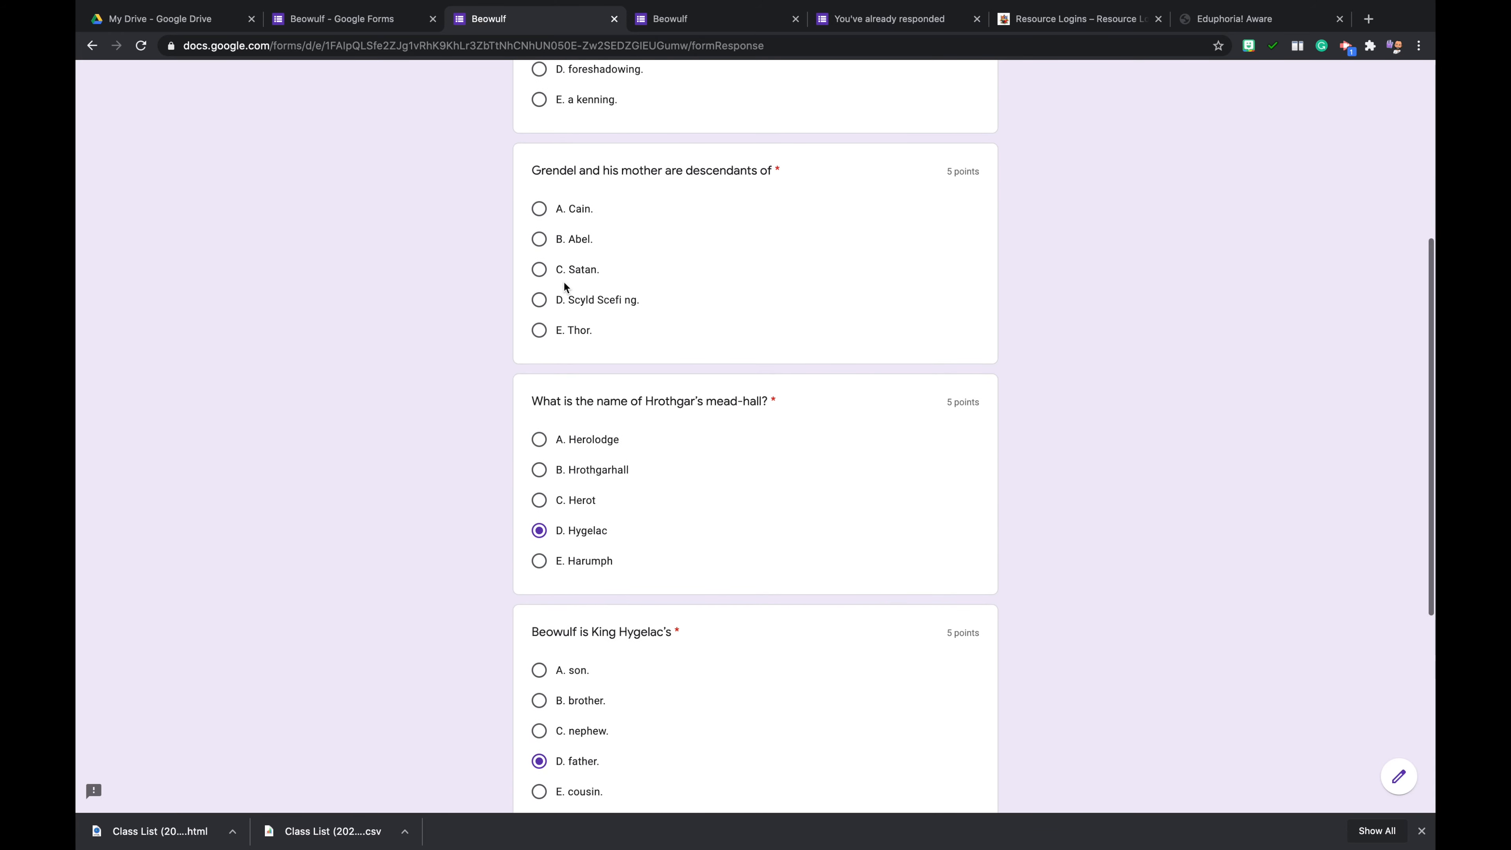
{"action": "left_click", "coordinate": [564, 267]}
{"action": "scroll", "coordinate": [563, 250], "scroll_direction": "up", "scroll_amount": 3}
{"action": "left_click", "coordinate": [563, 232]}
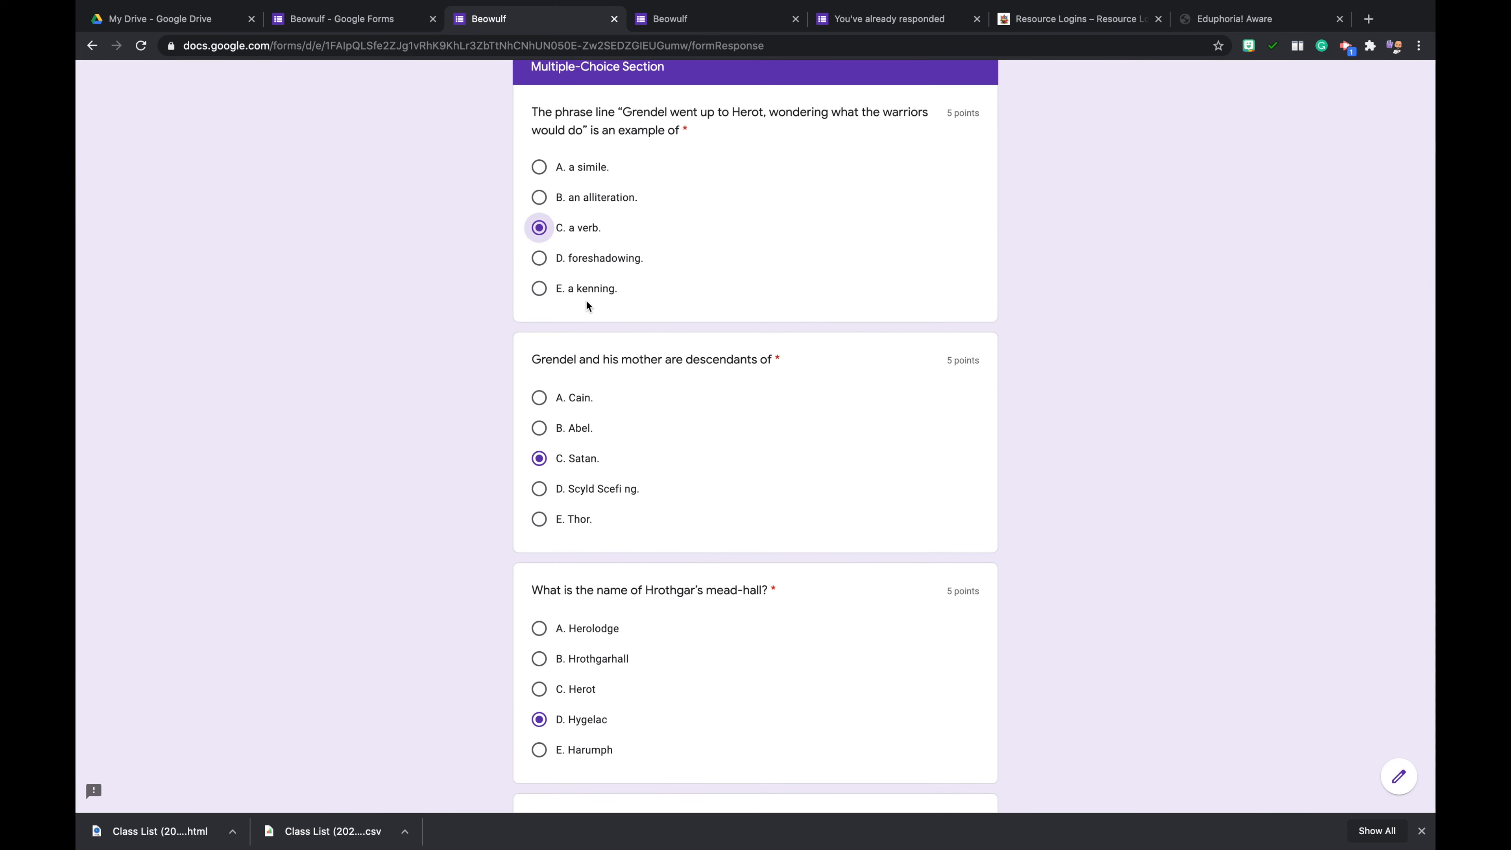
- Check the answered questions and submit the test response
{"action": "scroll", "coordinate": [643, 410], "scroll_direction": "down", "scroll_amount": 2}
{"action": "scroll", "coordinate": [643, 410], "scroll_direction": "up", "scroll_amount": 2}
{"action": "scroll", "coordinate": [643, 410], "scroll_direction": "down", "scroll_amount": 10}
{"action": "left_click", "coordinate": [617, 687]}
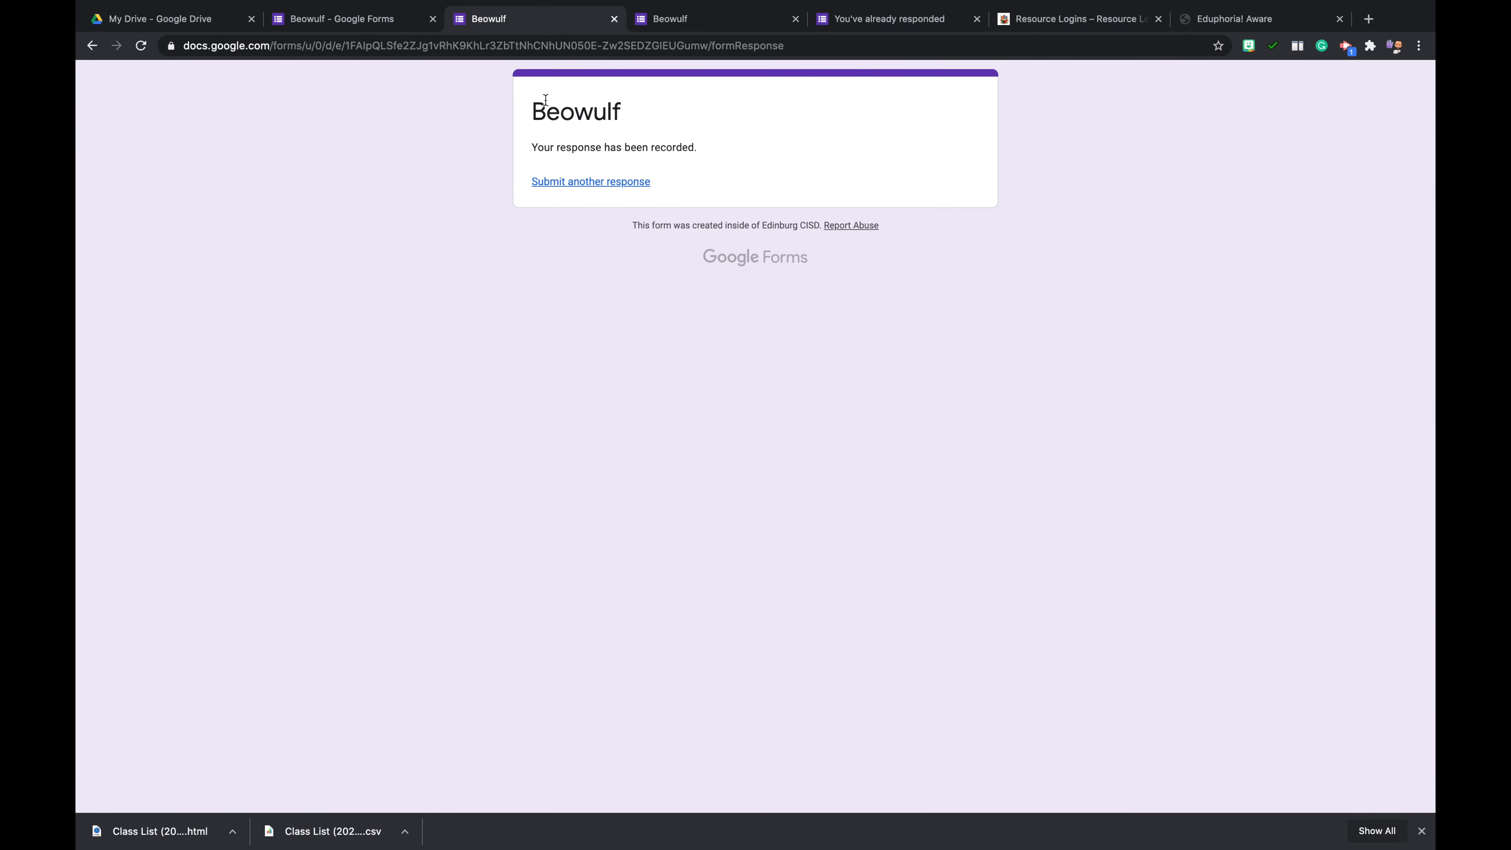
- Open the form's responses in the editor and review the summary's insights, frequently missed questions, scores and answer charts
{"action": "left_click", "coordinate": [358, 19]}
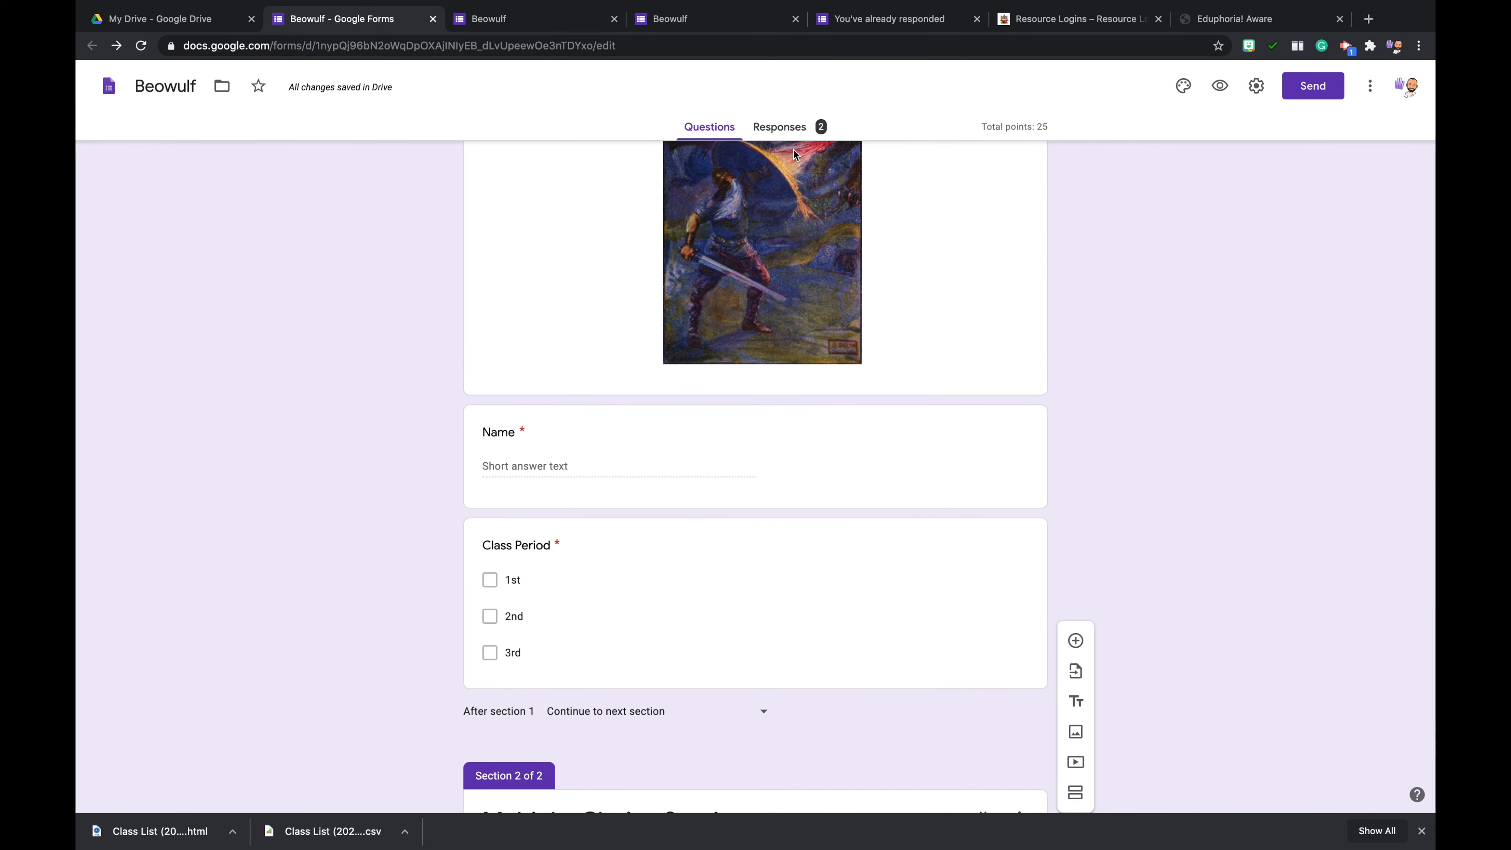
{"action": "left_click", "coordinate": [782, 128]}
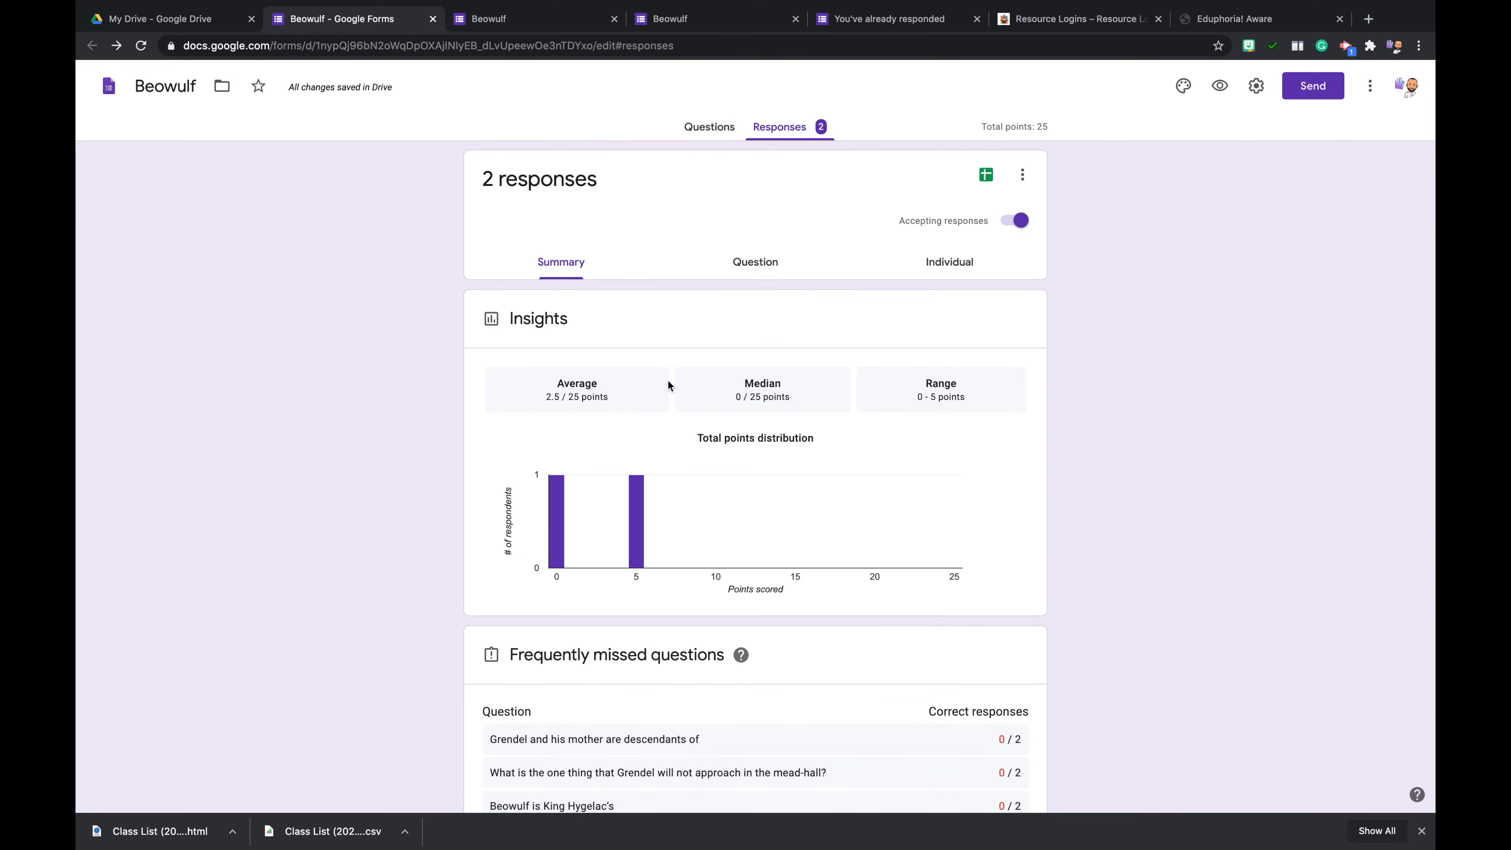
{"action": "scroll", "coordinate": [639, 441], "scroll_direction": "down", "scroll_amount": 8}
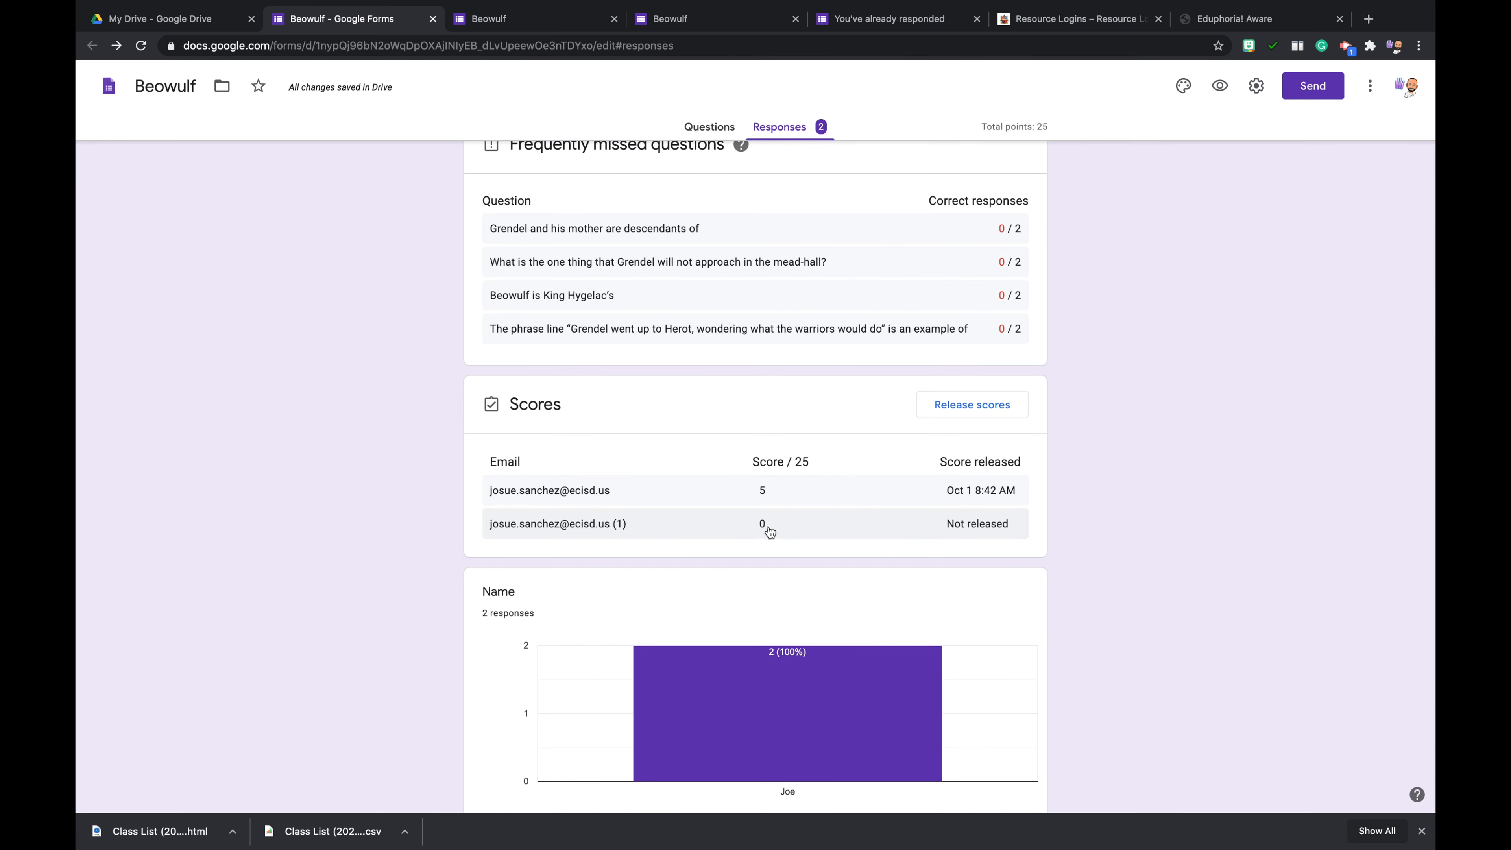
{"action": "scroll", "coordinate": [789, 509], "scroll_direction": "down", "scroll_amount": 10}
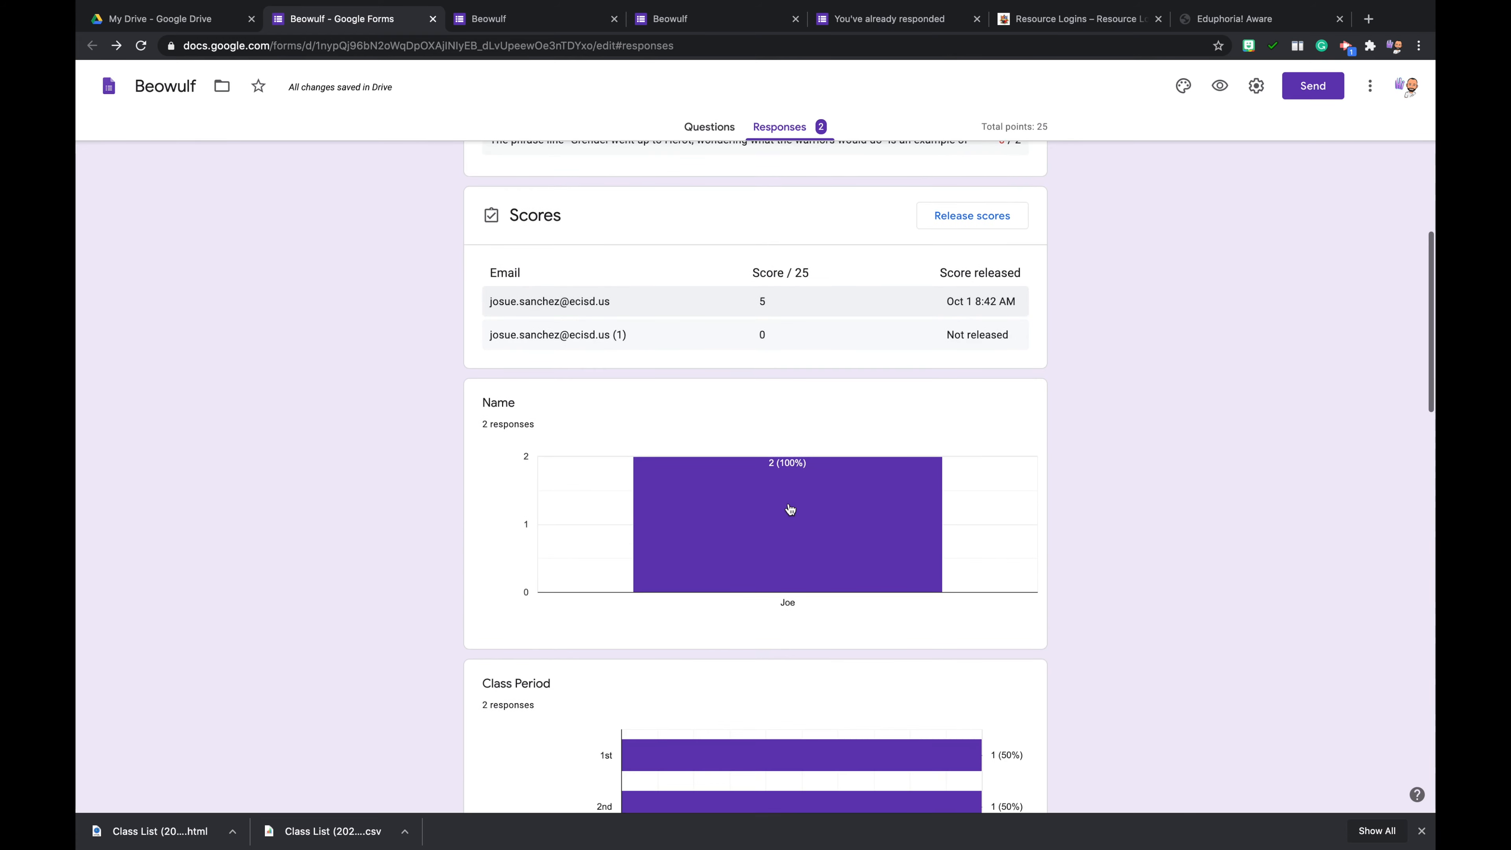
{"action": "scroll", "coordinate": [731, 595], "scroll_direction": "up", "scroll_amount": 3}
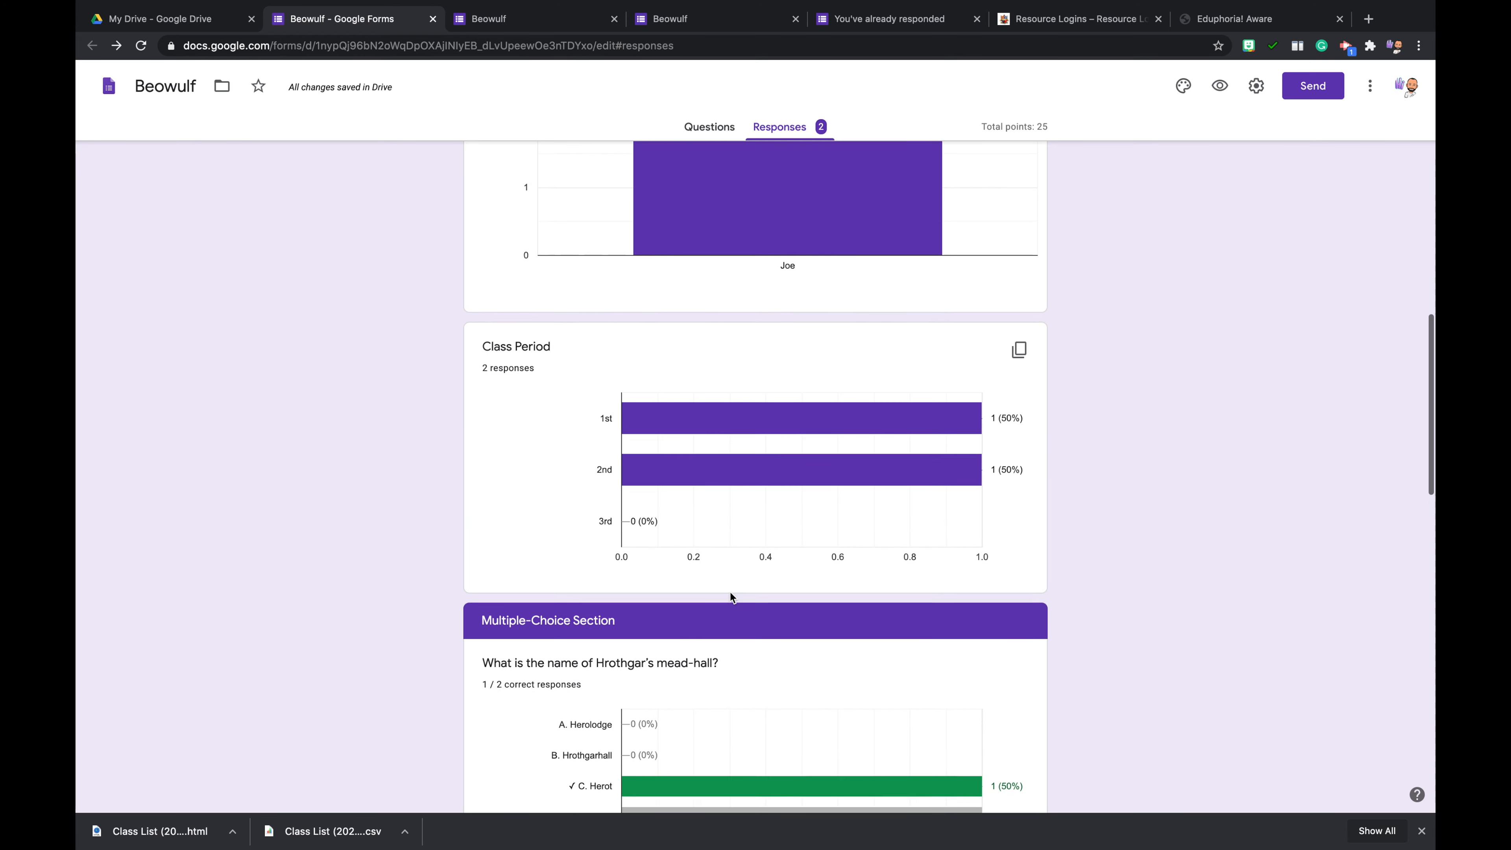
- Examine the class period and multiple-choice answer charts and the frequently missed questions in the response summary
{"action": "scroll", "coordinate": [738, 578], "scroll_direction": "down", "scroll_amount": 9}
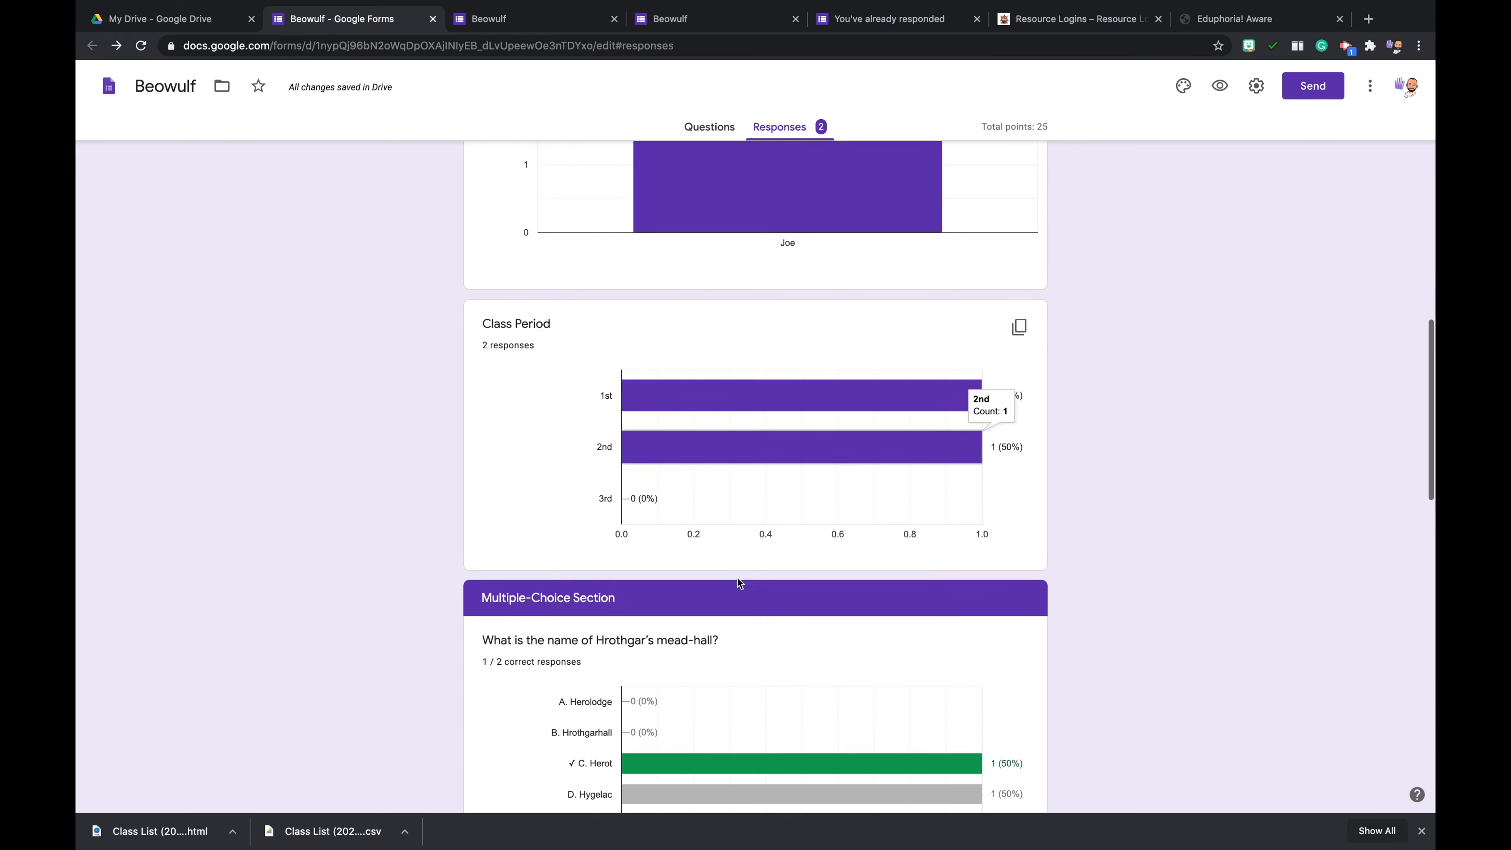
{"action": "scroll", "coordinate": [724, 712], "scroll_direction": "down", "scroll_amount": 12}
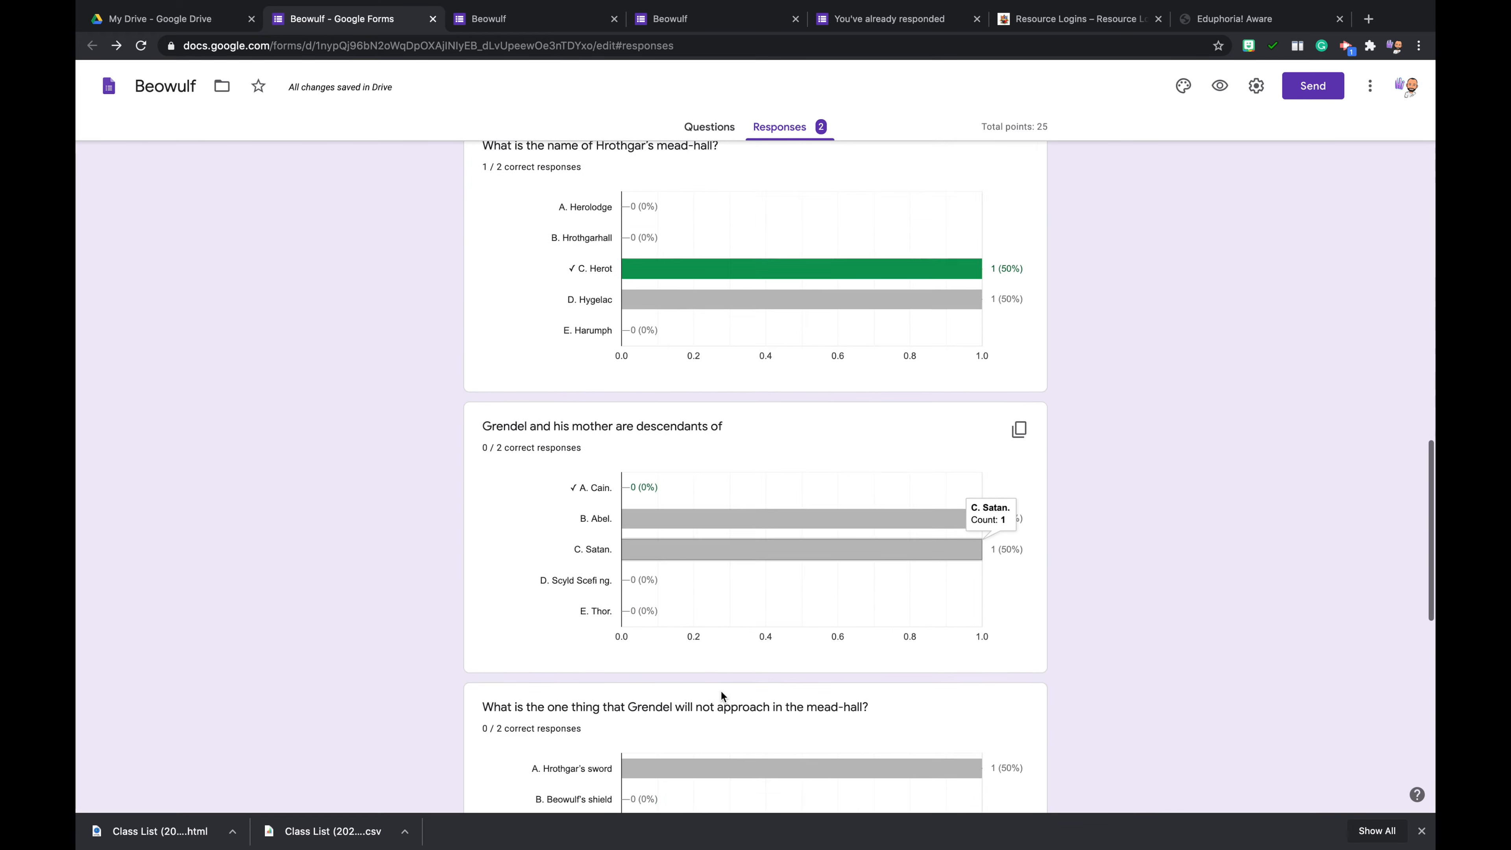
{"action": "scroll", "coordinate": [685, 560], "scroll_direction": "up", "scroll_amount": 20}
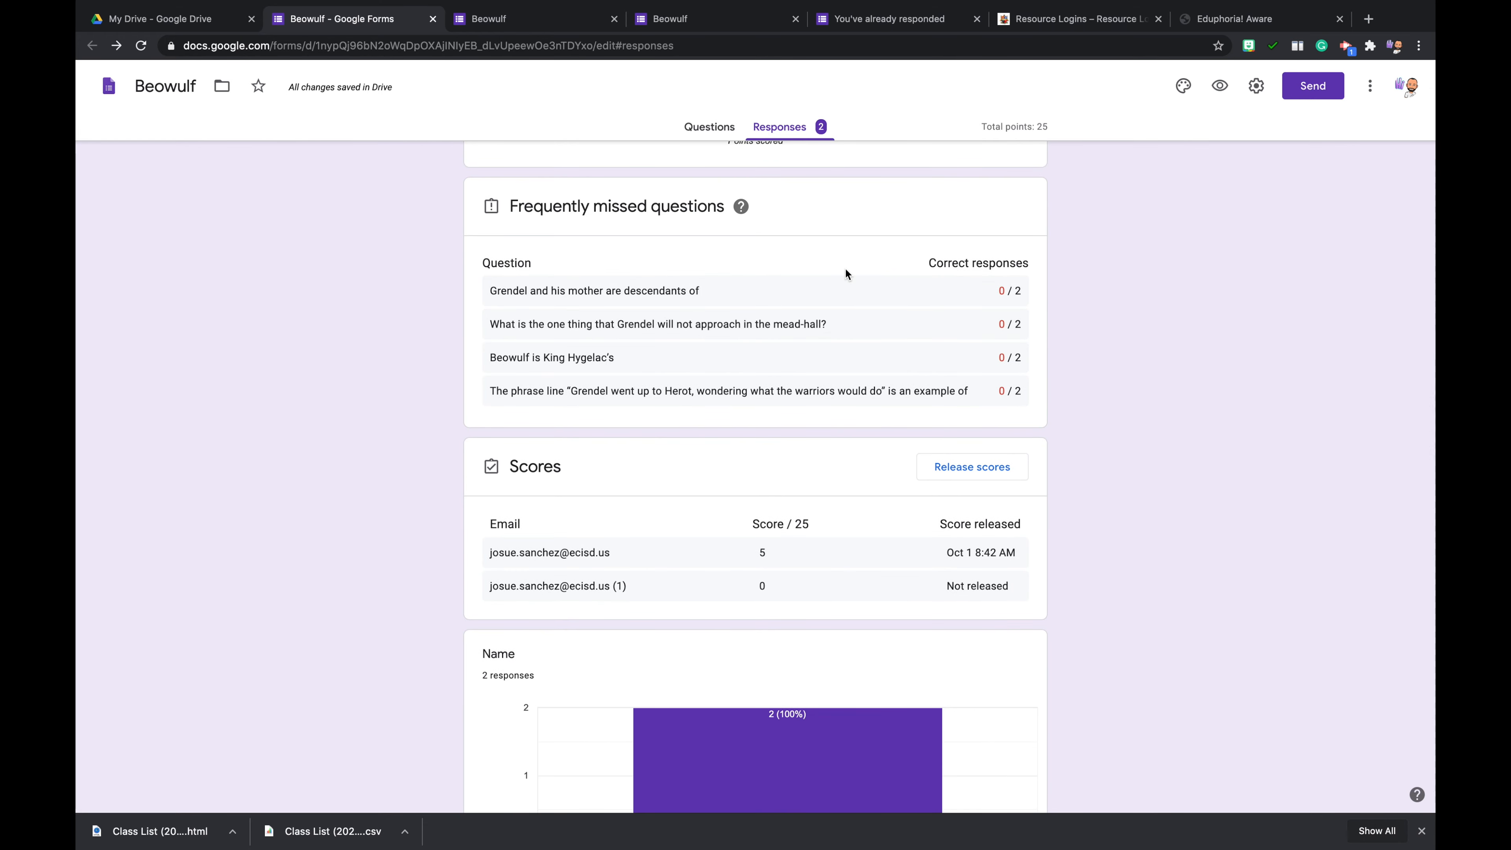
{"action": "scroll", "coordinate": [843, 268], "scroll_direction": "up", "scroll_amount": 8}
- View the responses by question, check the list of available questions, and look at the first individual response
{"action": "left_click", "coordinate": [768, 273]}
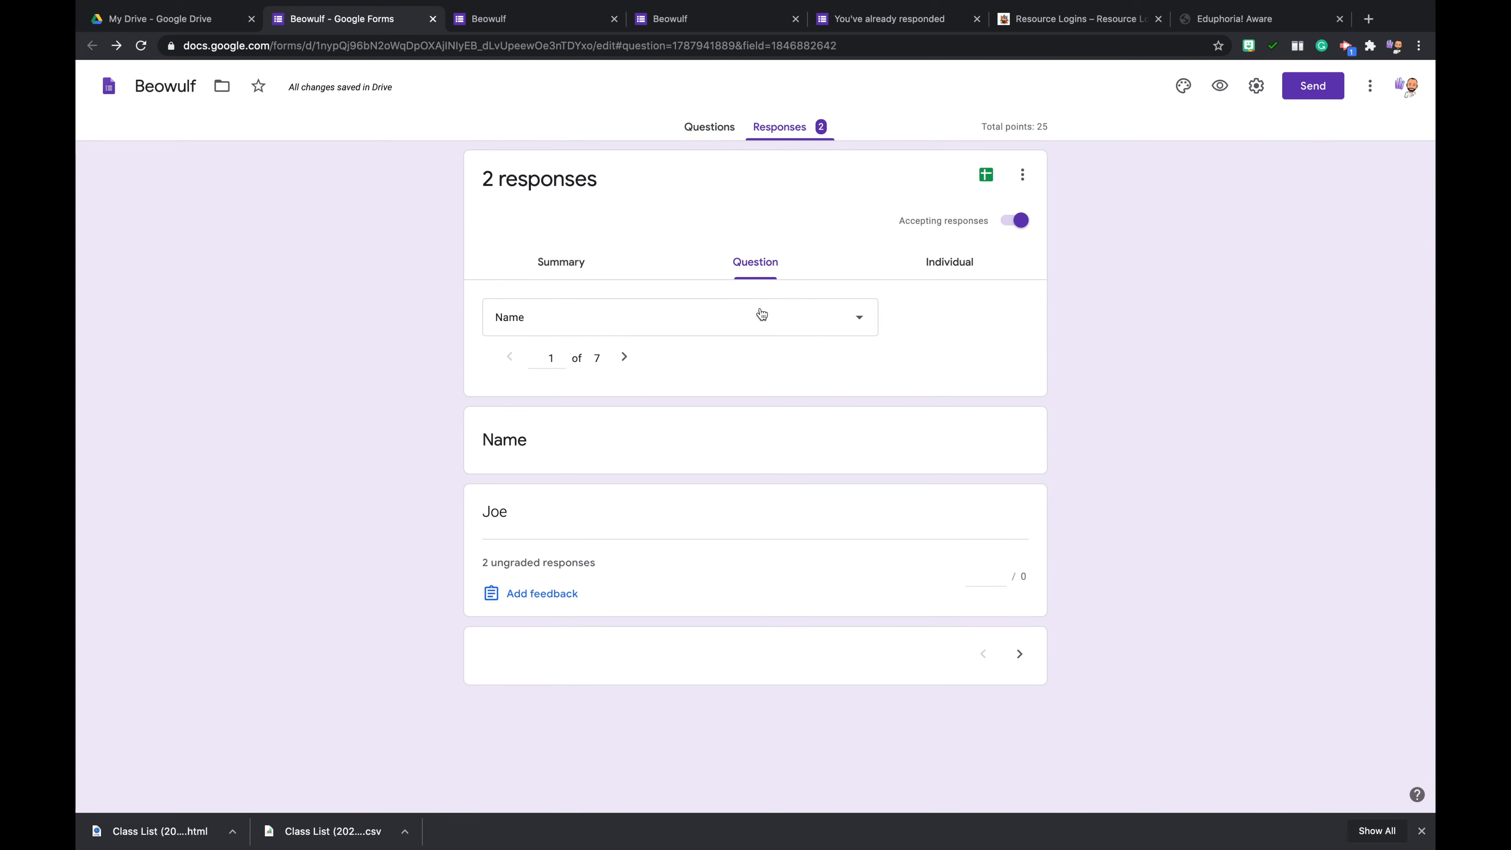
{"action": "left_click", "coordinate": [634, 320]}
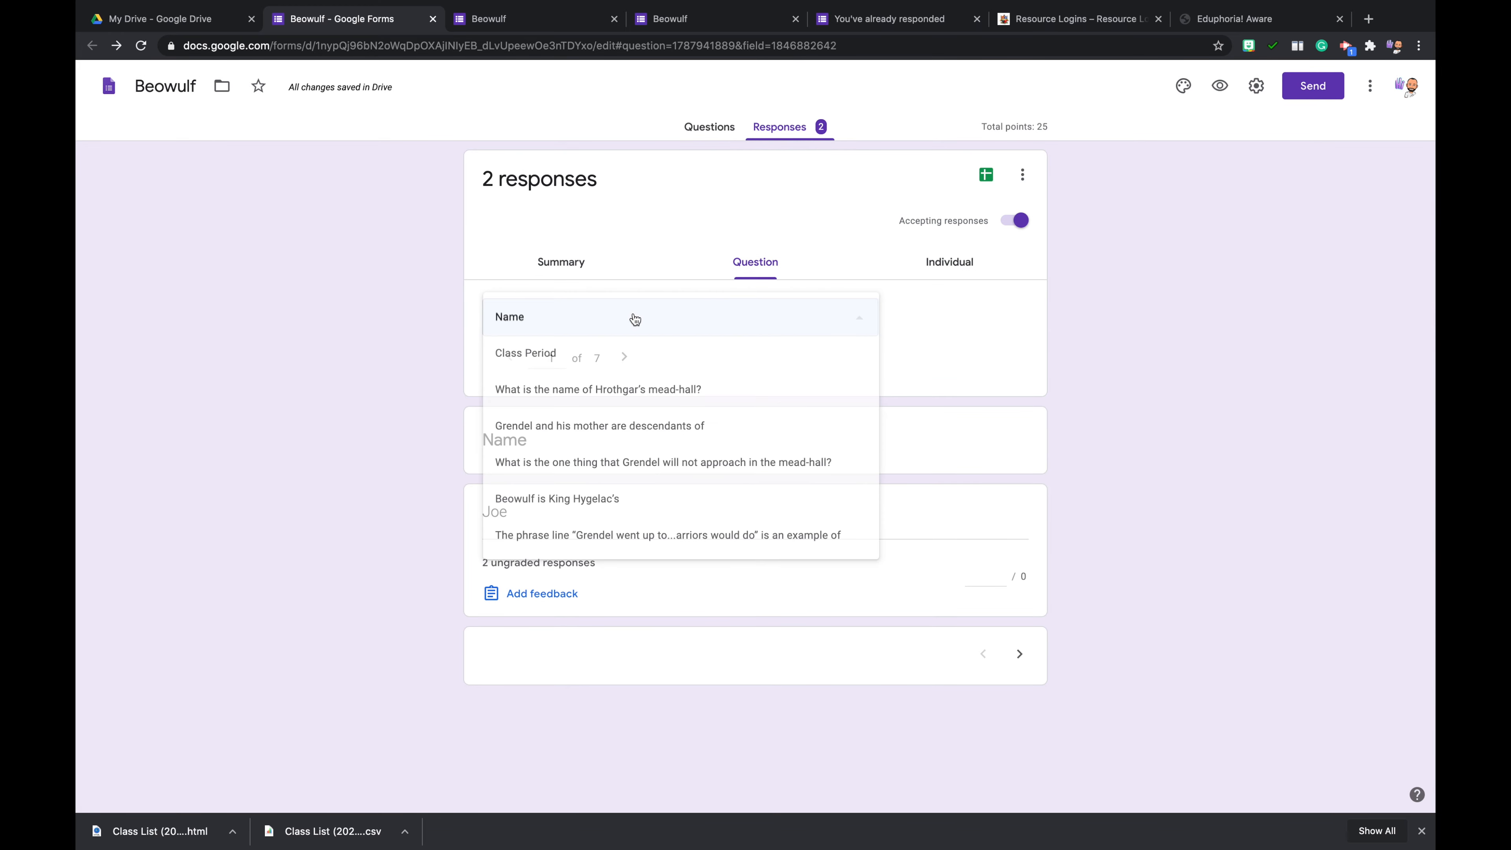
{"action": "left_click", "coordinate": [911, 340]}
{"action": "left_click", "coordinate": [945, 265]}
{"action": "scroll", "coordinate": [756, 493], "scroll_direction": "down", "scroll_amount": 1}
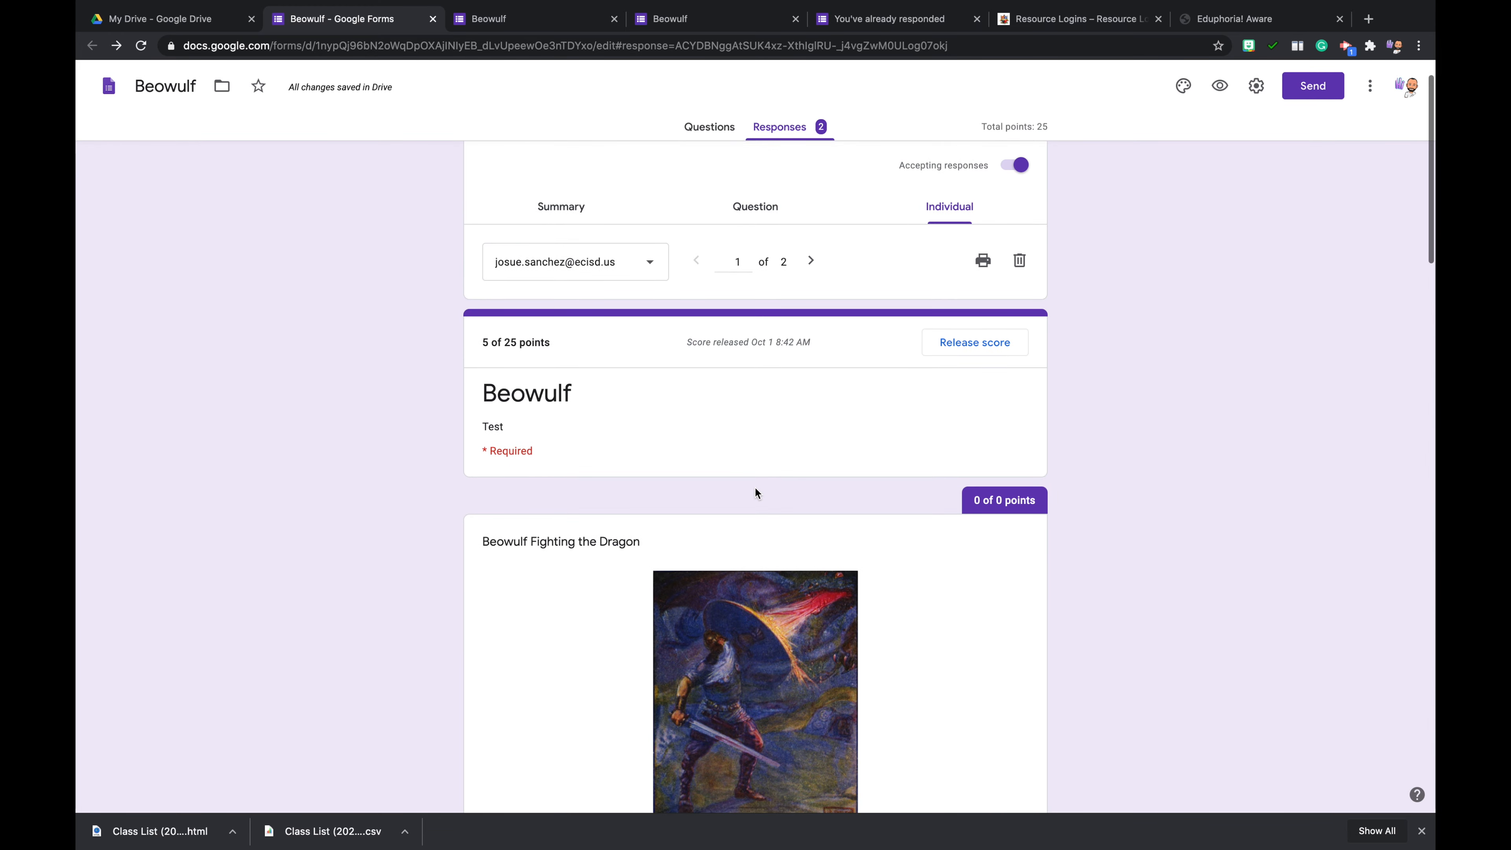
- Step through the responses question by question, from Name to "Grendel and his mother are descendants of"
{"action": "left_click", "coordinate": [587, 208]}
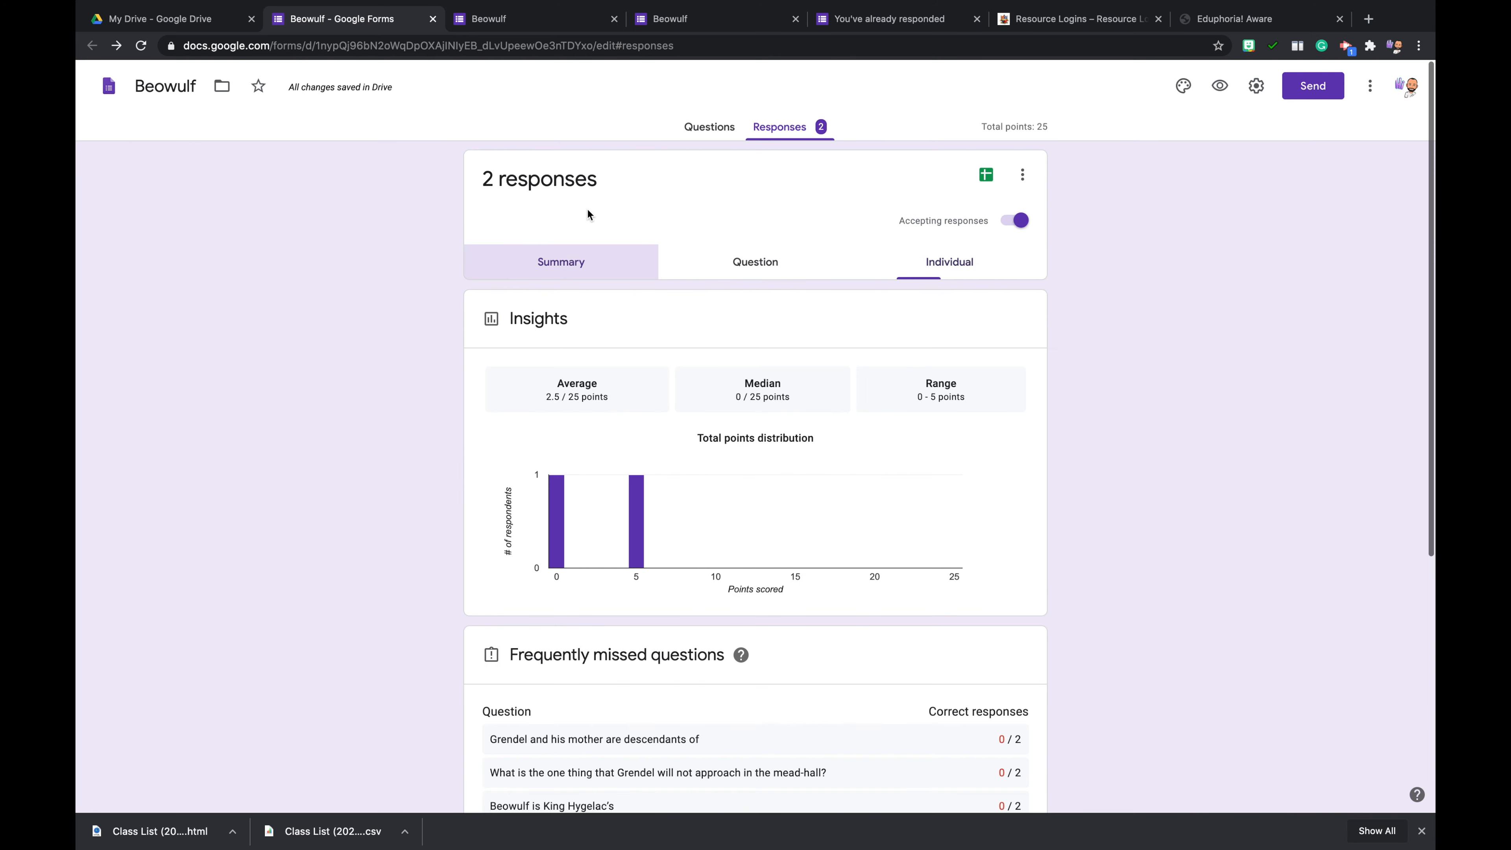
{"action": "left_click", "coordinate": [753, 266]}
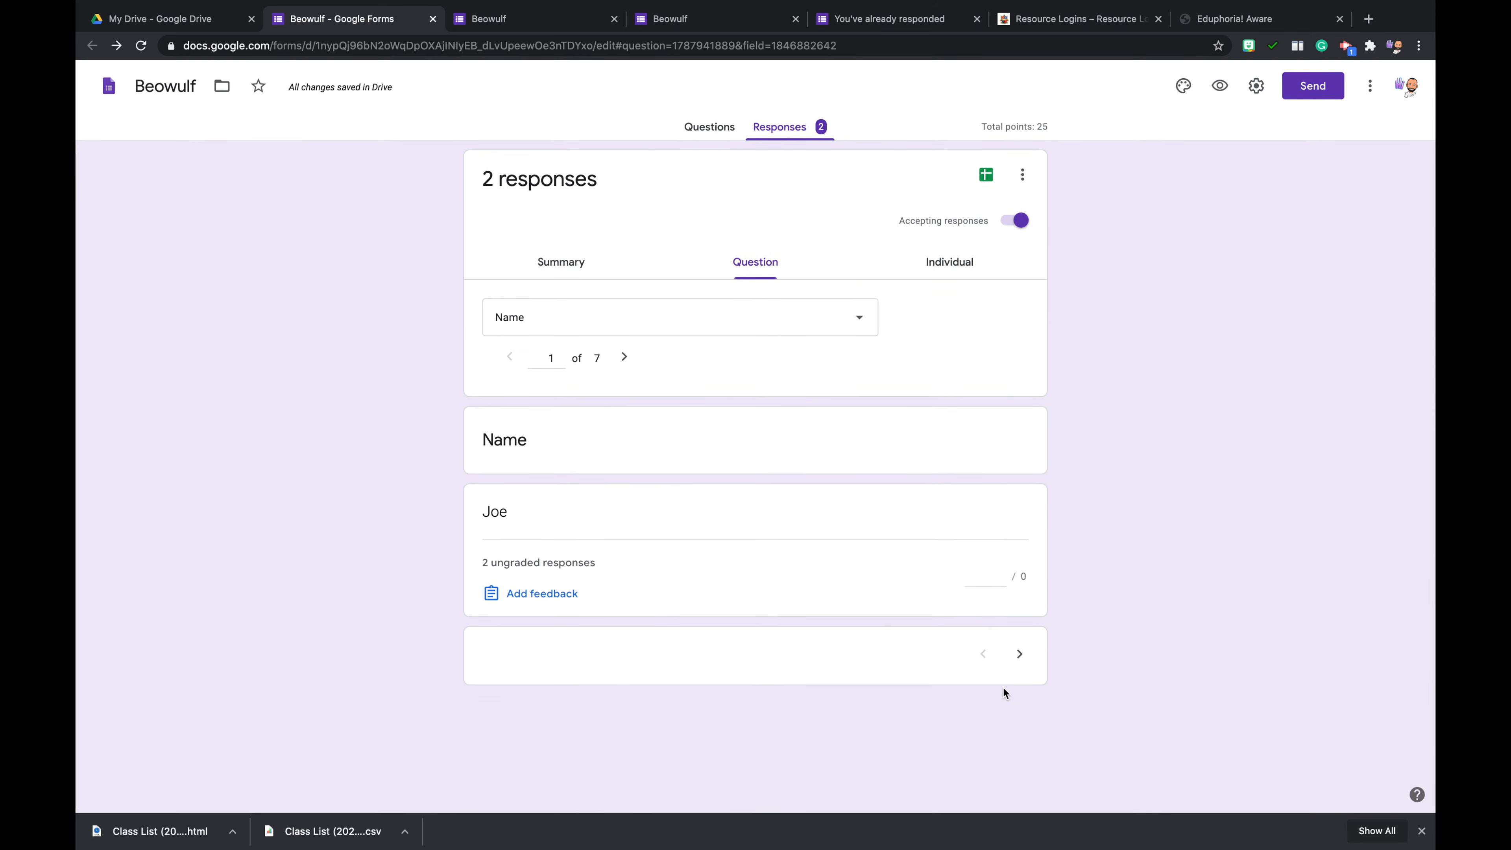
{"action": "left_click", "coordinate": [1021, 654]}
{"action": "scroll", "coordinate": [921, 574], "scroll_direction": "down", "scroll_amount": 2}
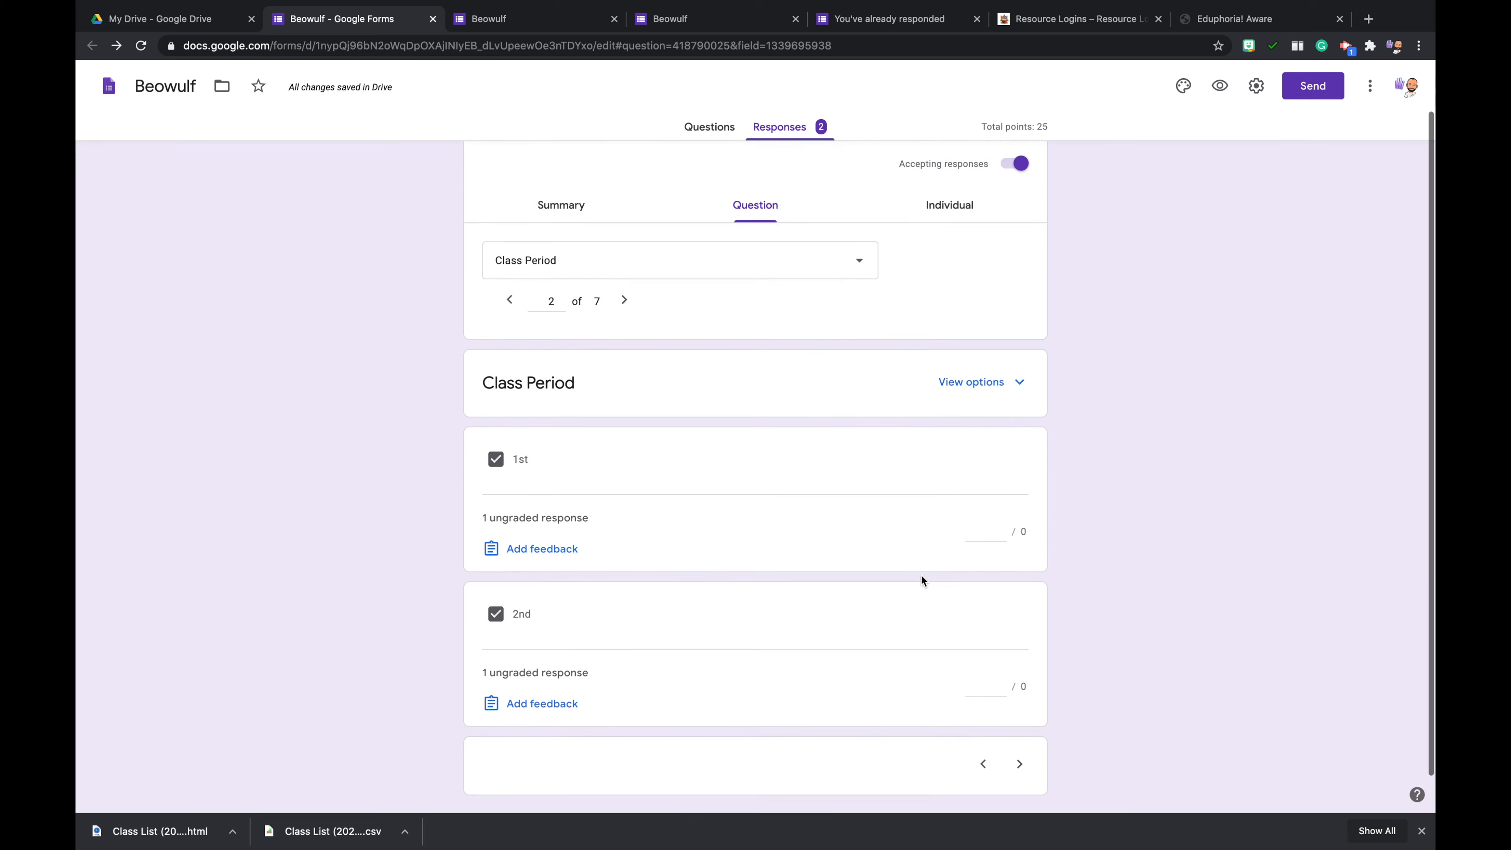
{"action": "left_click", "coordinate": [1021, 723]}
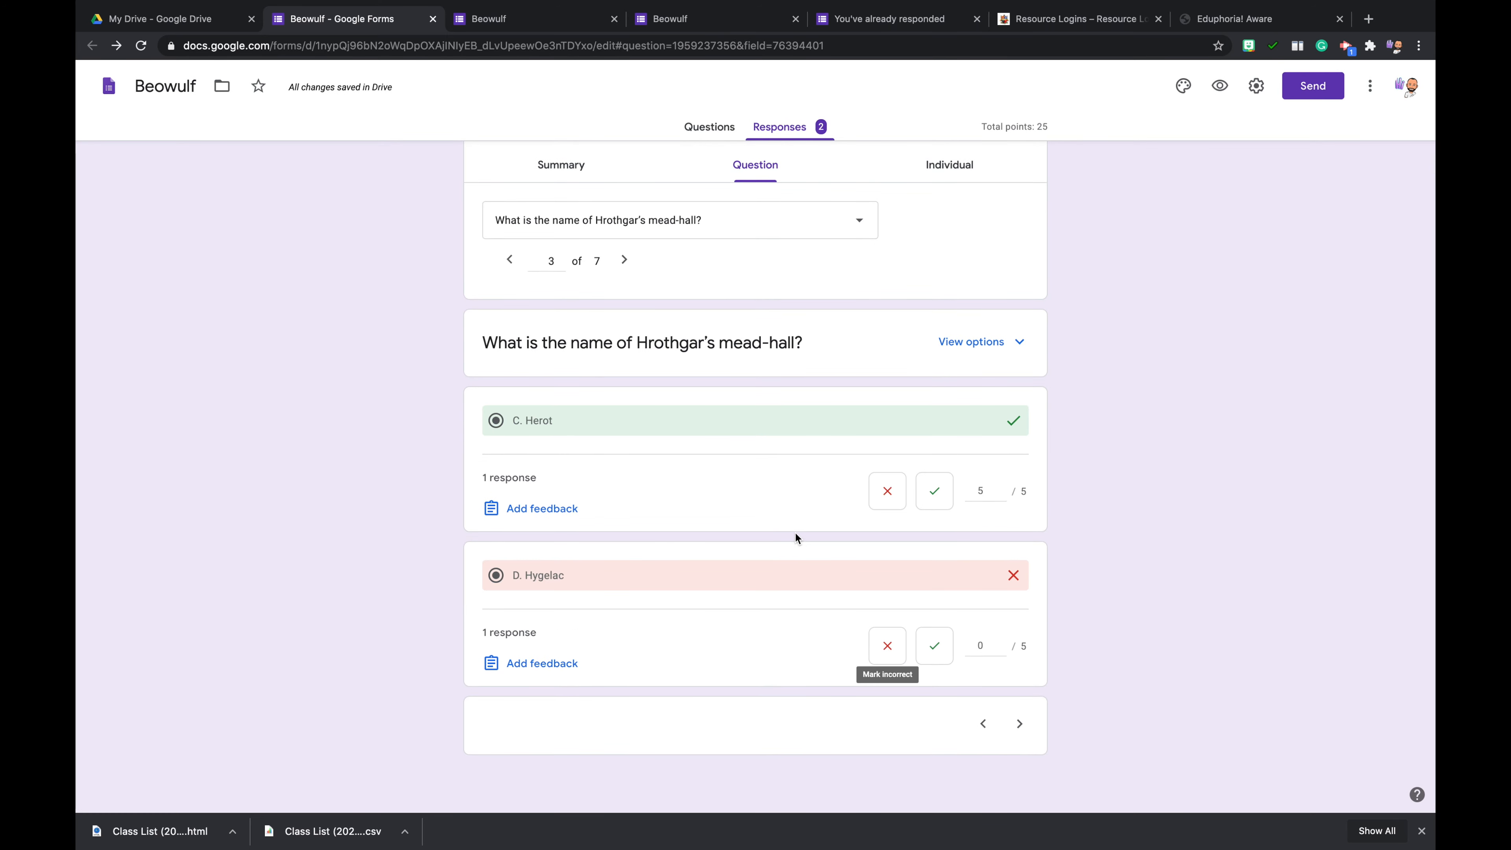
{"action": "left_click", "coordinate": [1021, 724]}
{"action": "scroll", "coordinate": [759, 445], "scroll_direction": "up", "scroll_amount": 5}
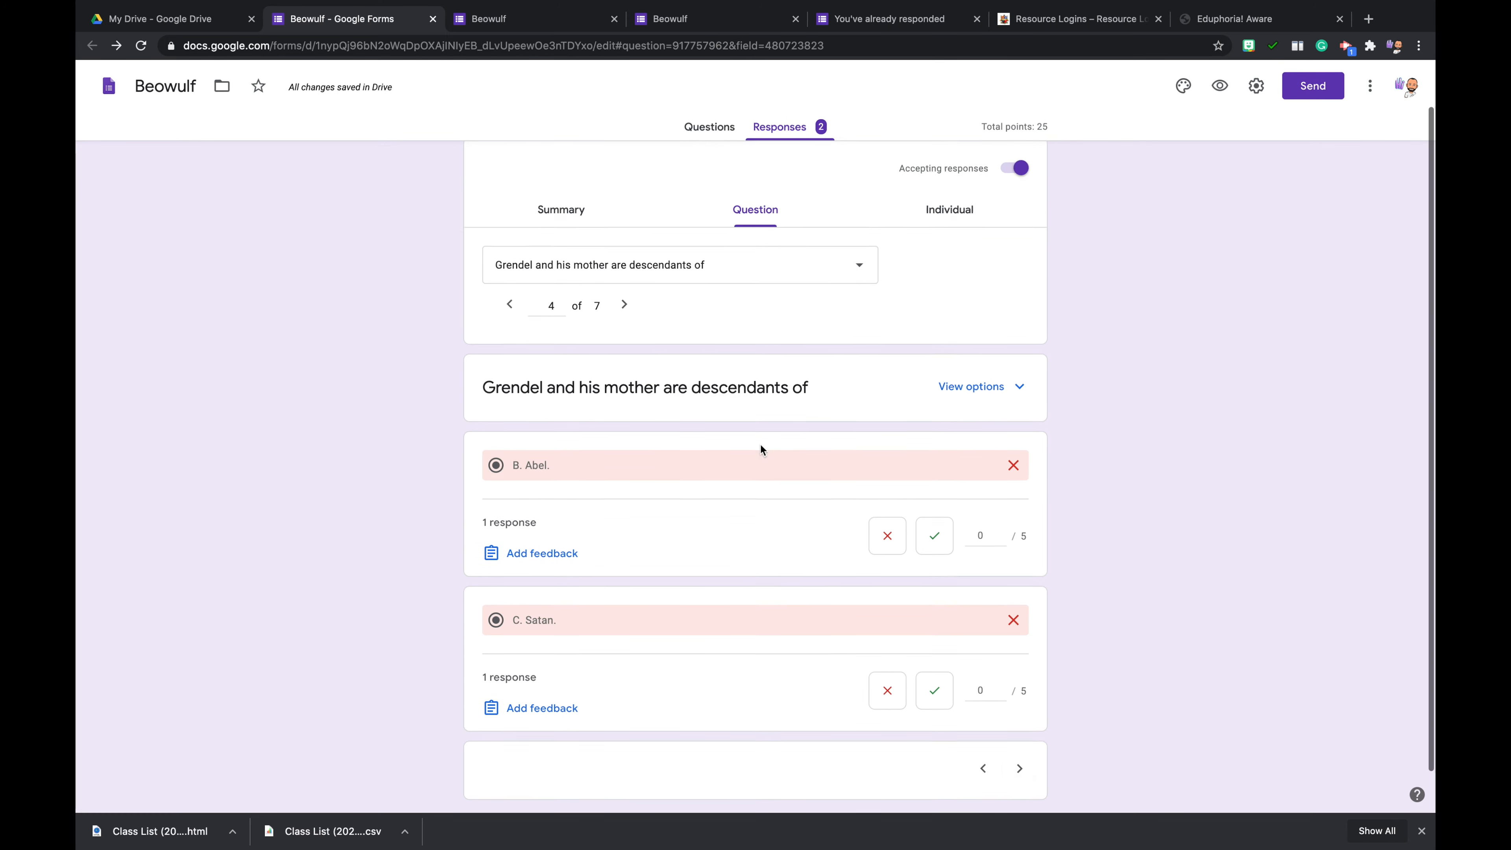
- Create a new spreadsheet named "Beowulf (Responses)" as the destination for the form's responses
{"action": "left_click", "coordinate": [709, 127]}
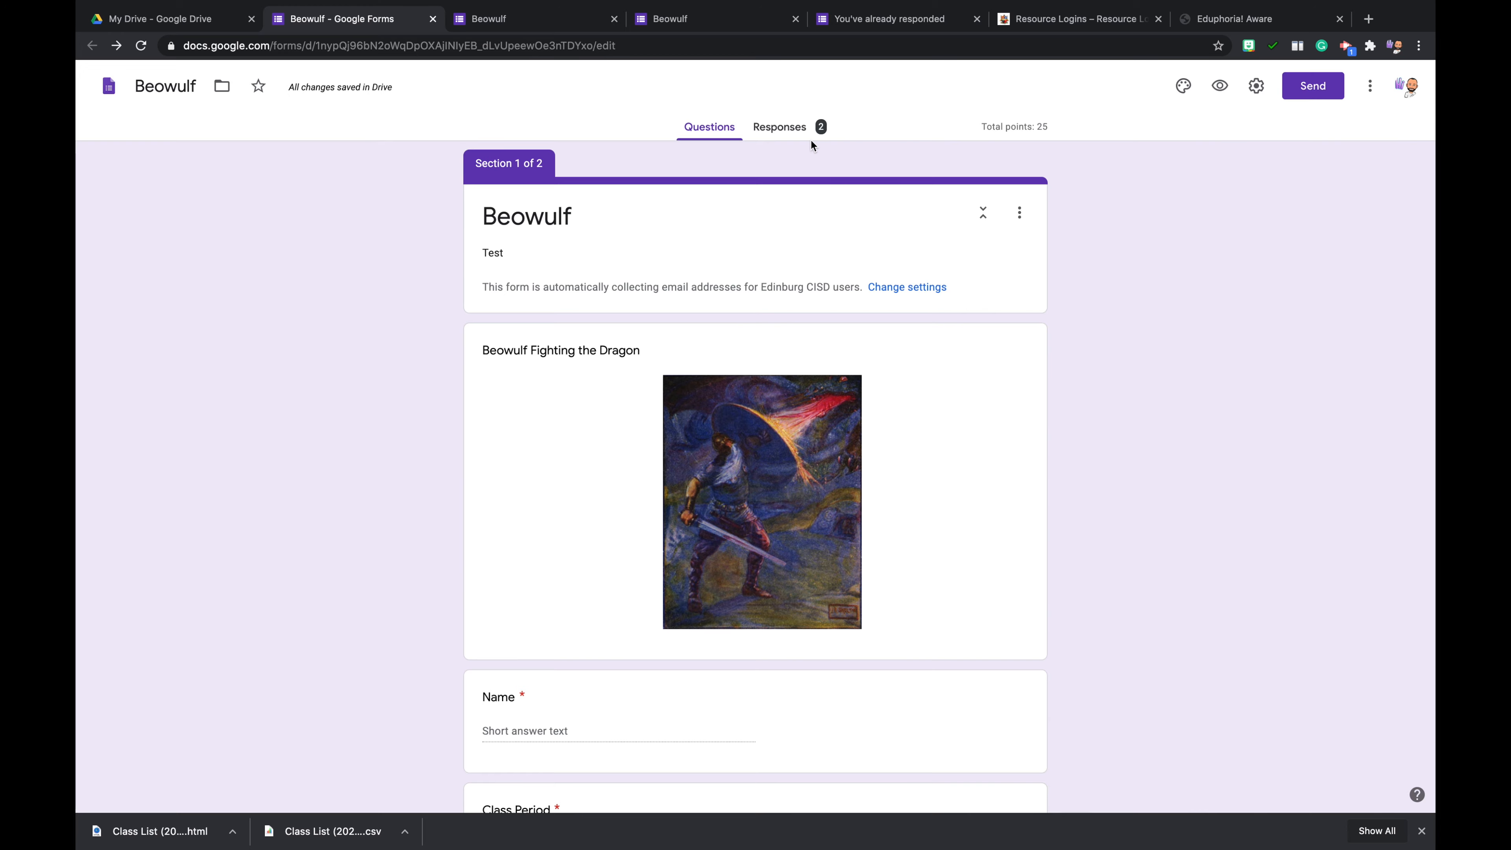
{"action": "left_click", "coordinate": [791, 127]}
{"action": "left_click", "coordinate": [985, 175]}
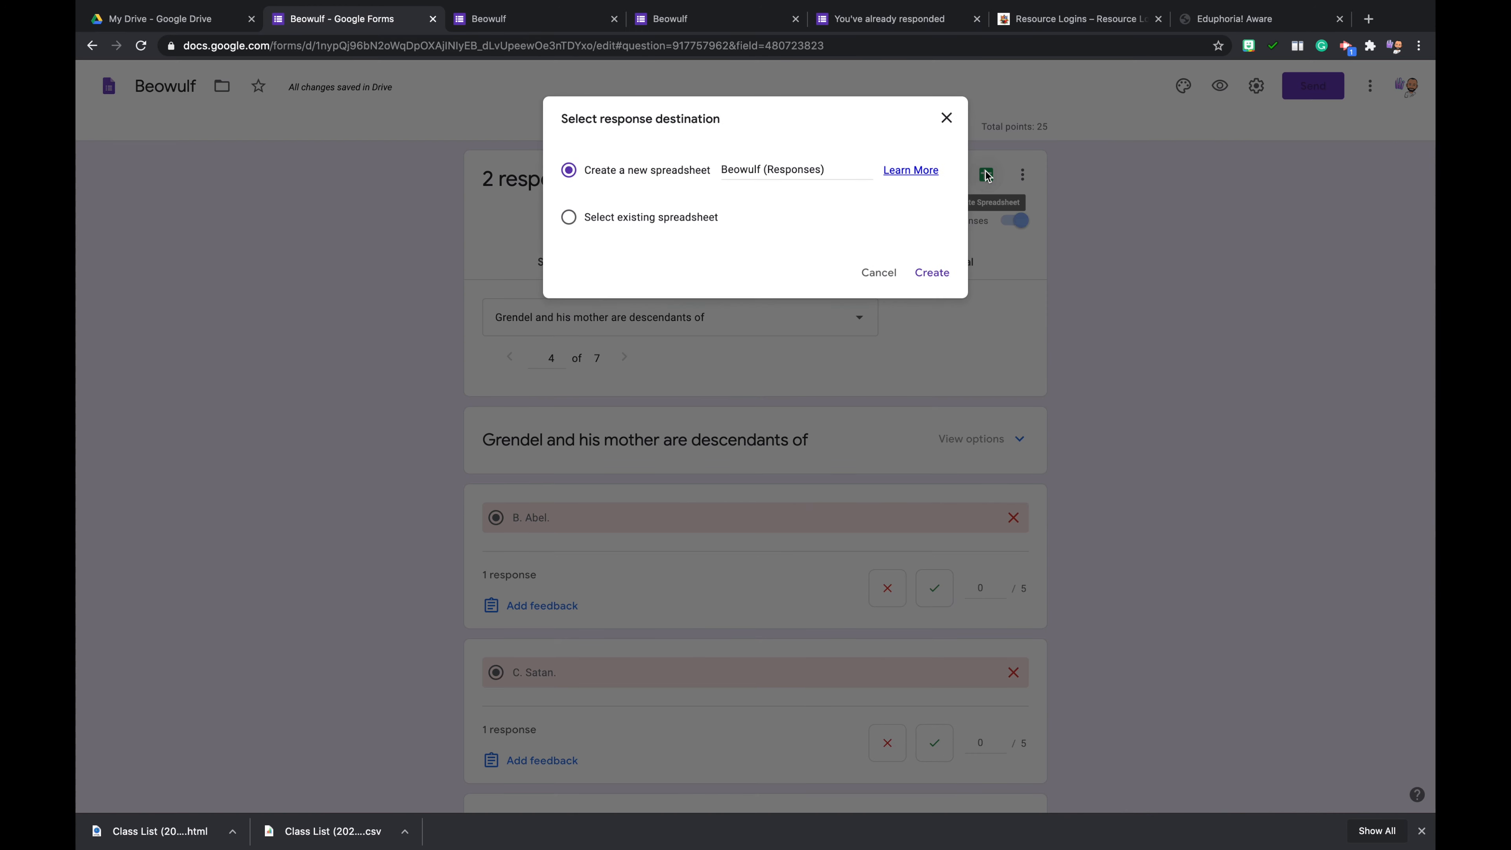
{"action": "left_click", "coordinate": [930, 272]}
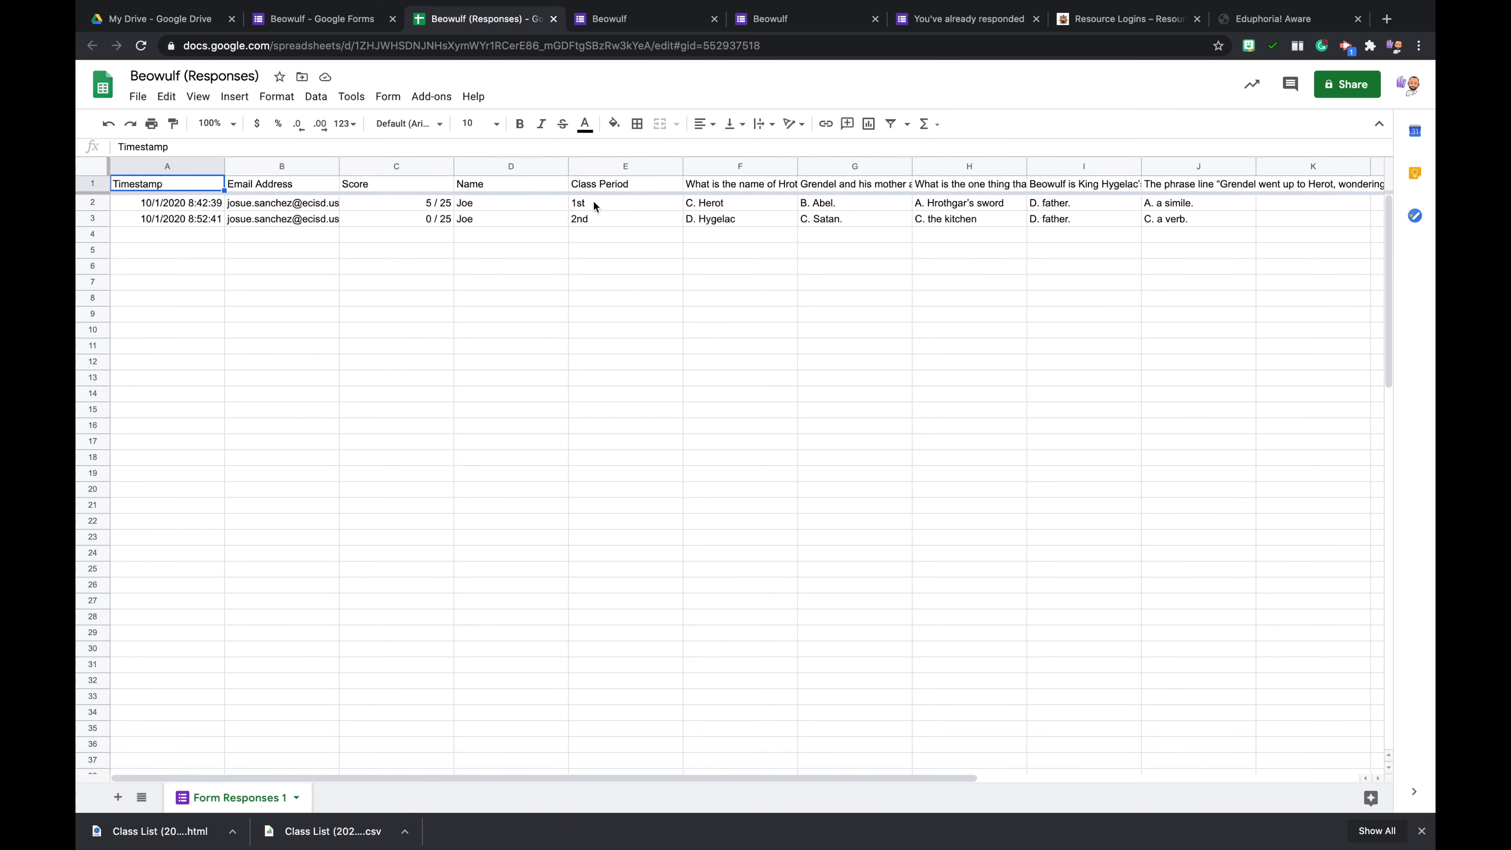
- Examine the Class Period, Name and Score columns of both submissions in the responses spreadsheet
{"action": "left_click", "coordinate": [607, 185]}
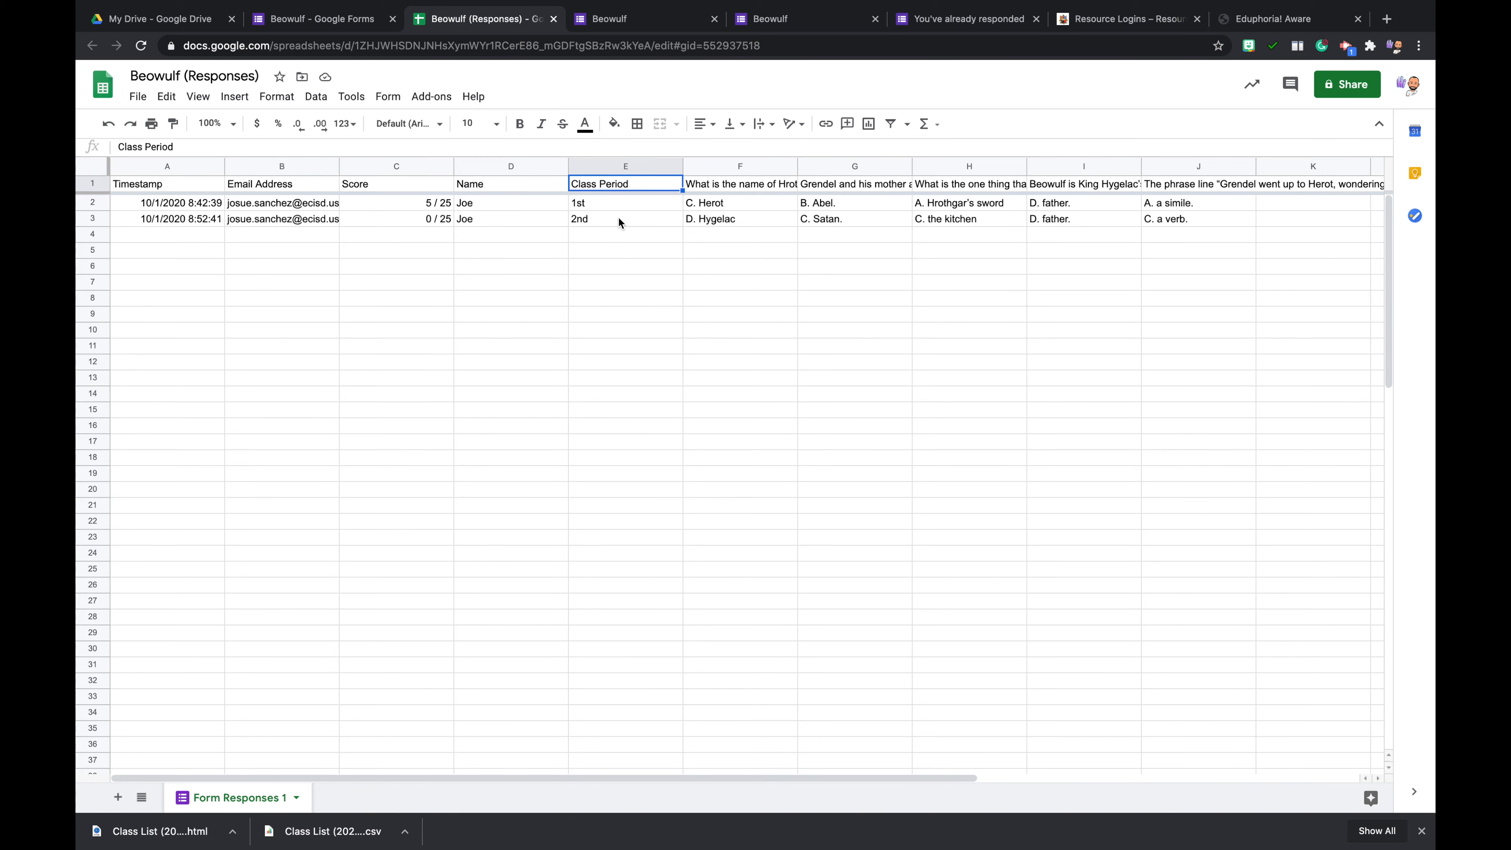
{"action": "left_click", "coordinate": [495, 212]}
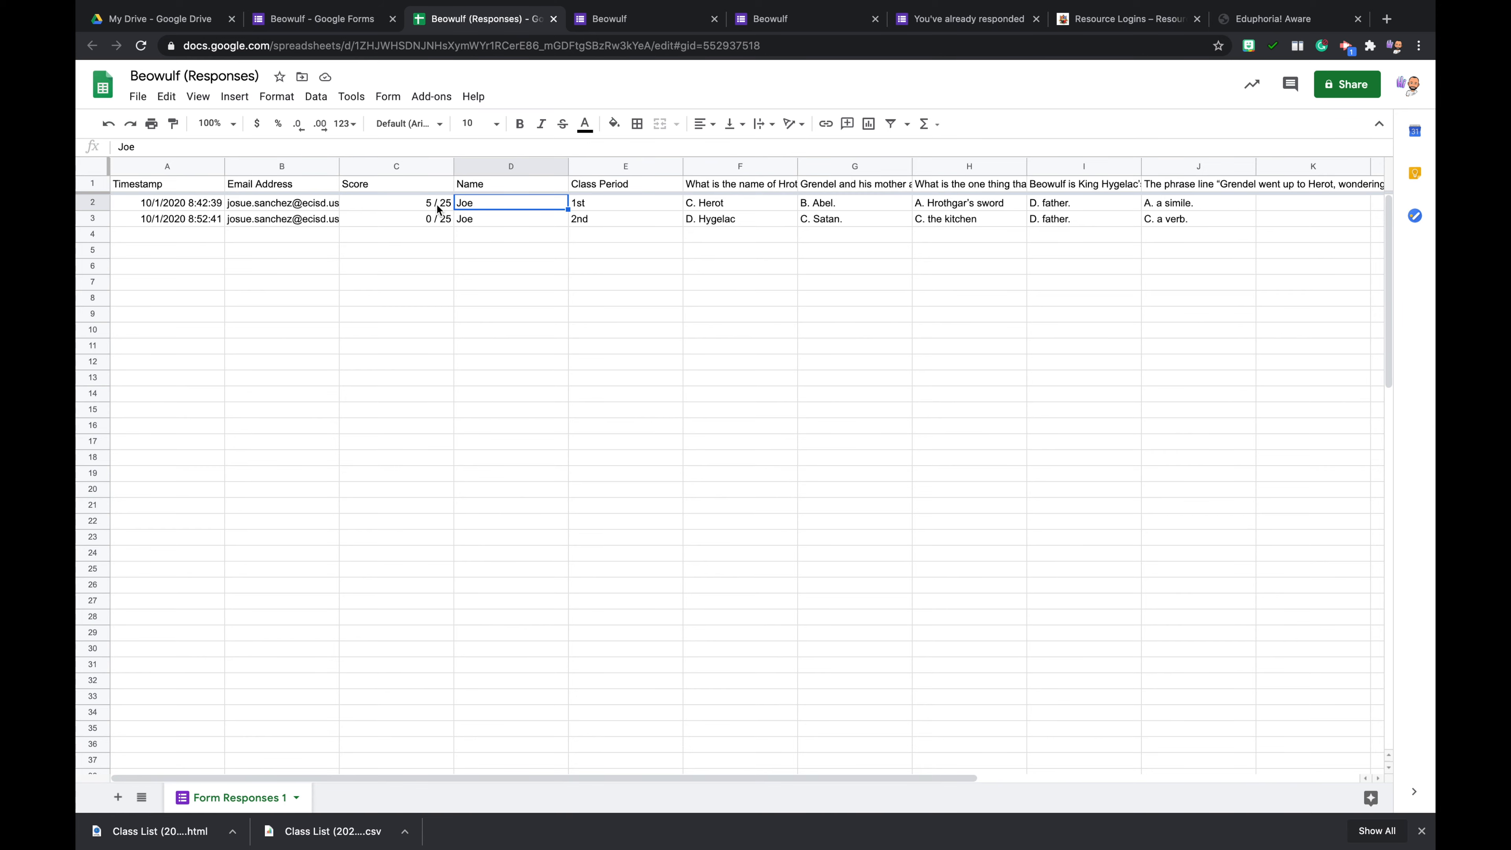
{"action": "left_click", "coordinate": [422, 190]}
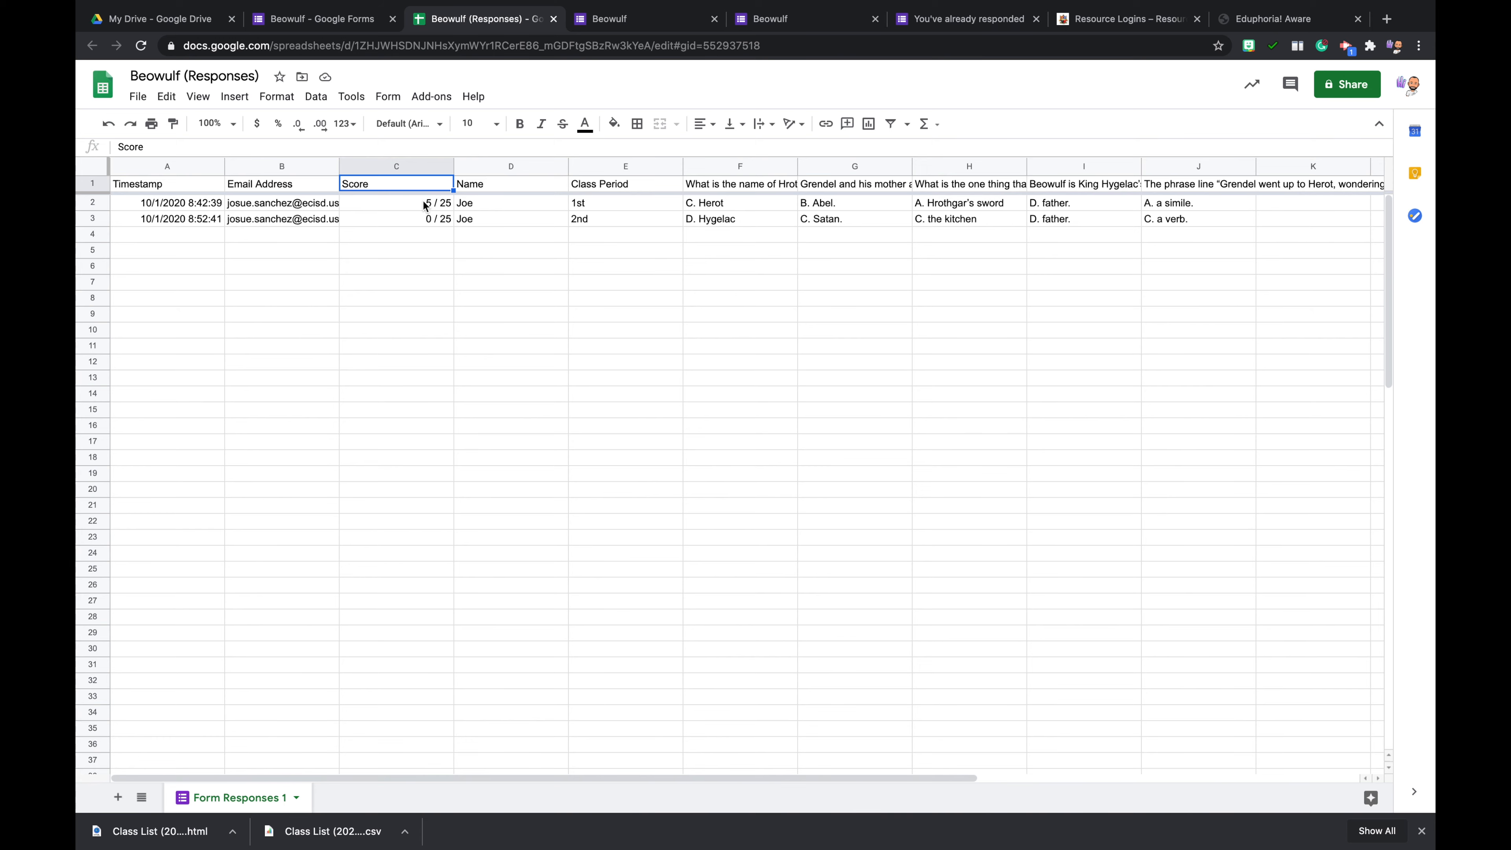
{"action": "left_click", "coordinate": [487, 206]}
{"action": "left_click", "coordinate": [487, 216]}
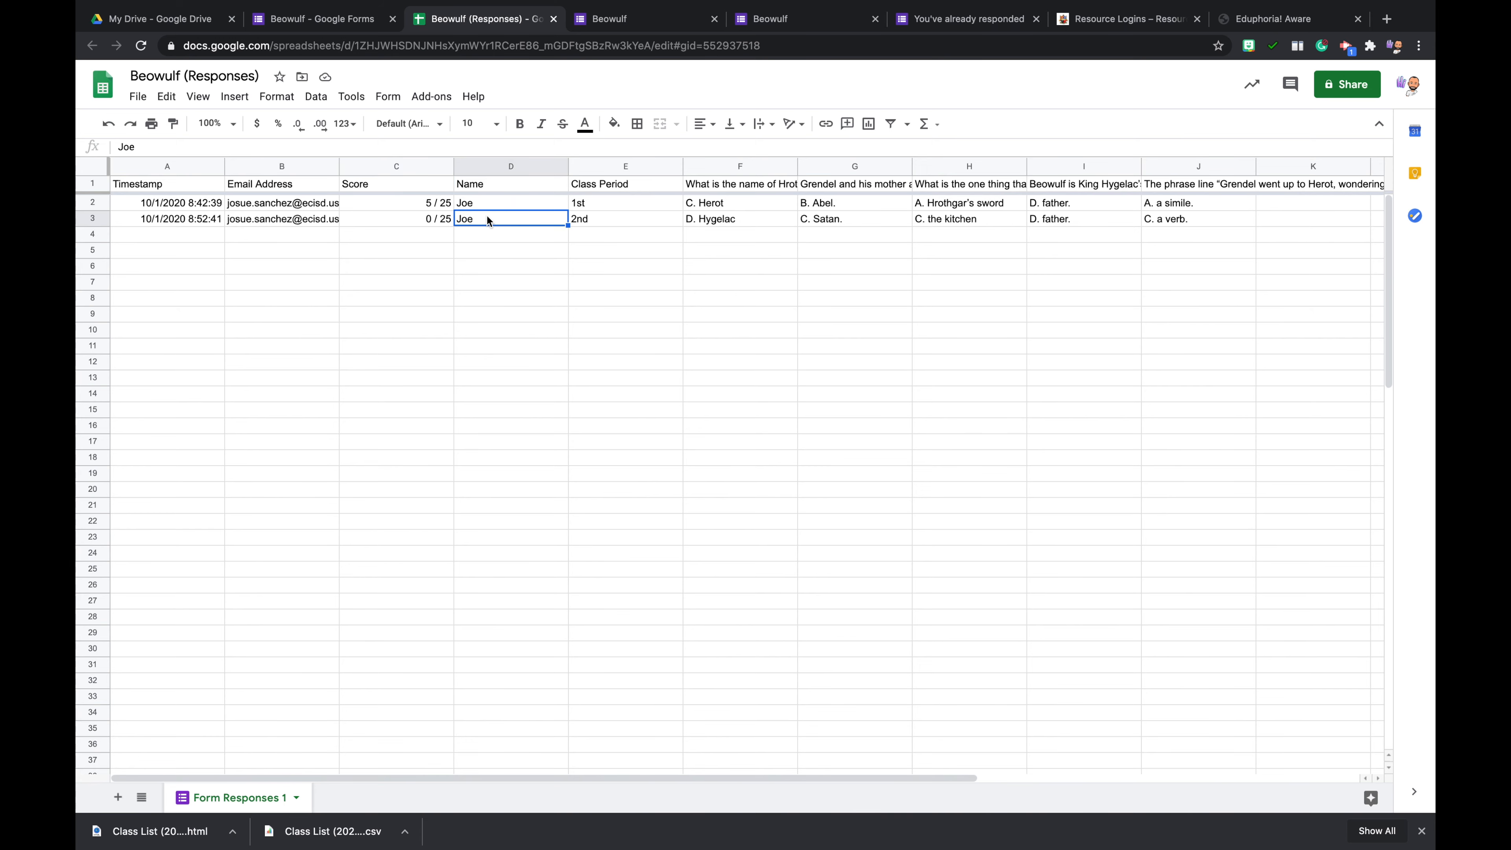
{"action": "left_click", "coordinate": [495, 208]}
{"action": "left_click", "coordinate": [499, 221]}
{"action": "left_click", "coordinate": [610, 203]}
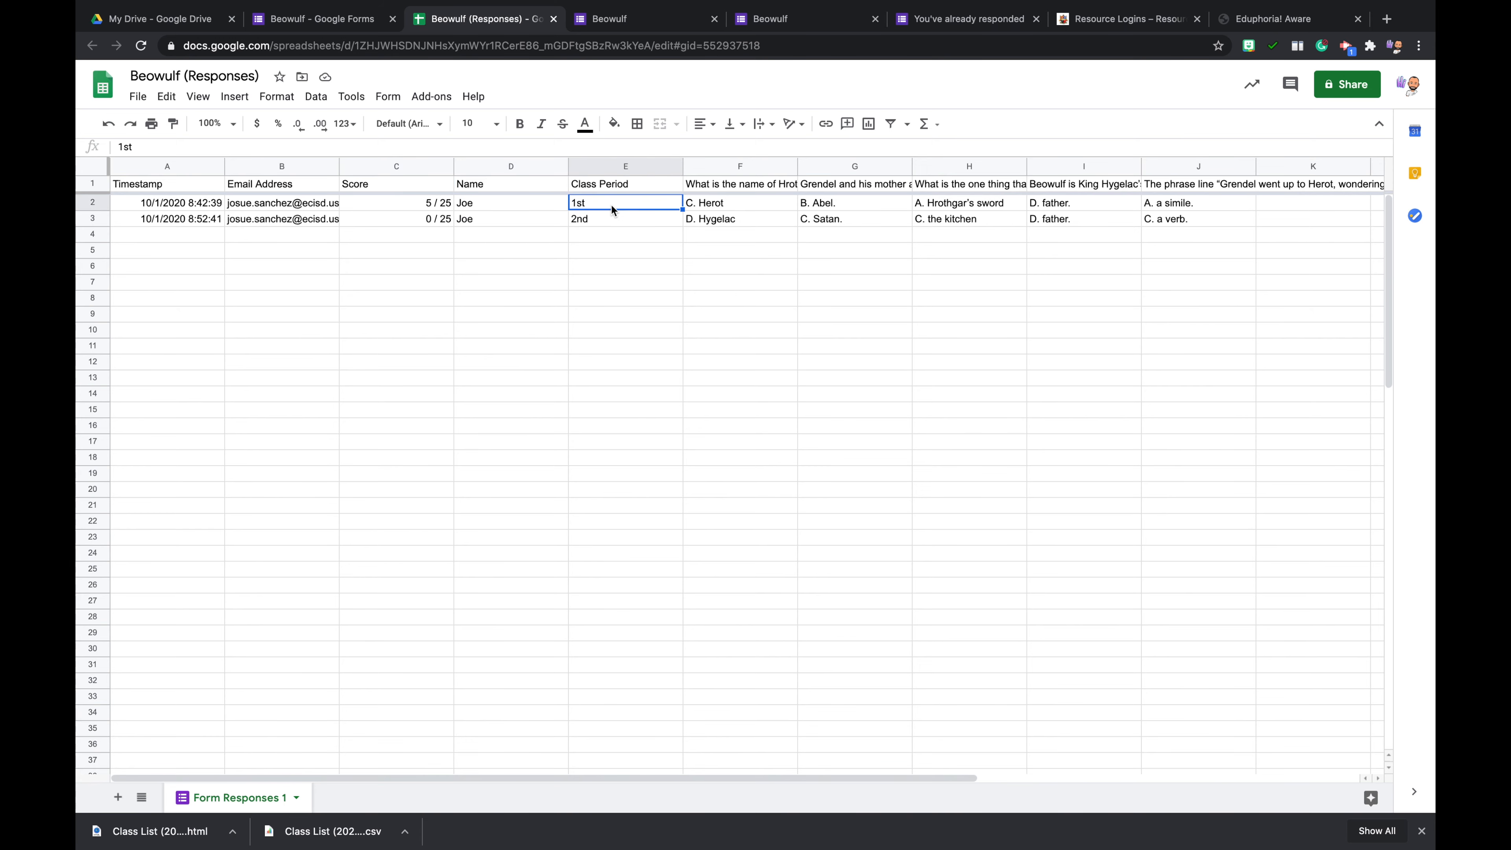
{"action": "left_click", "coordinate": [613, 220]}
{"action": "left_click", "coordinate": [614, 200]}
{"action": "left_click", "coordinate": [615, 222]}
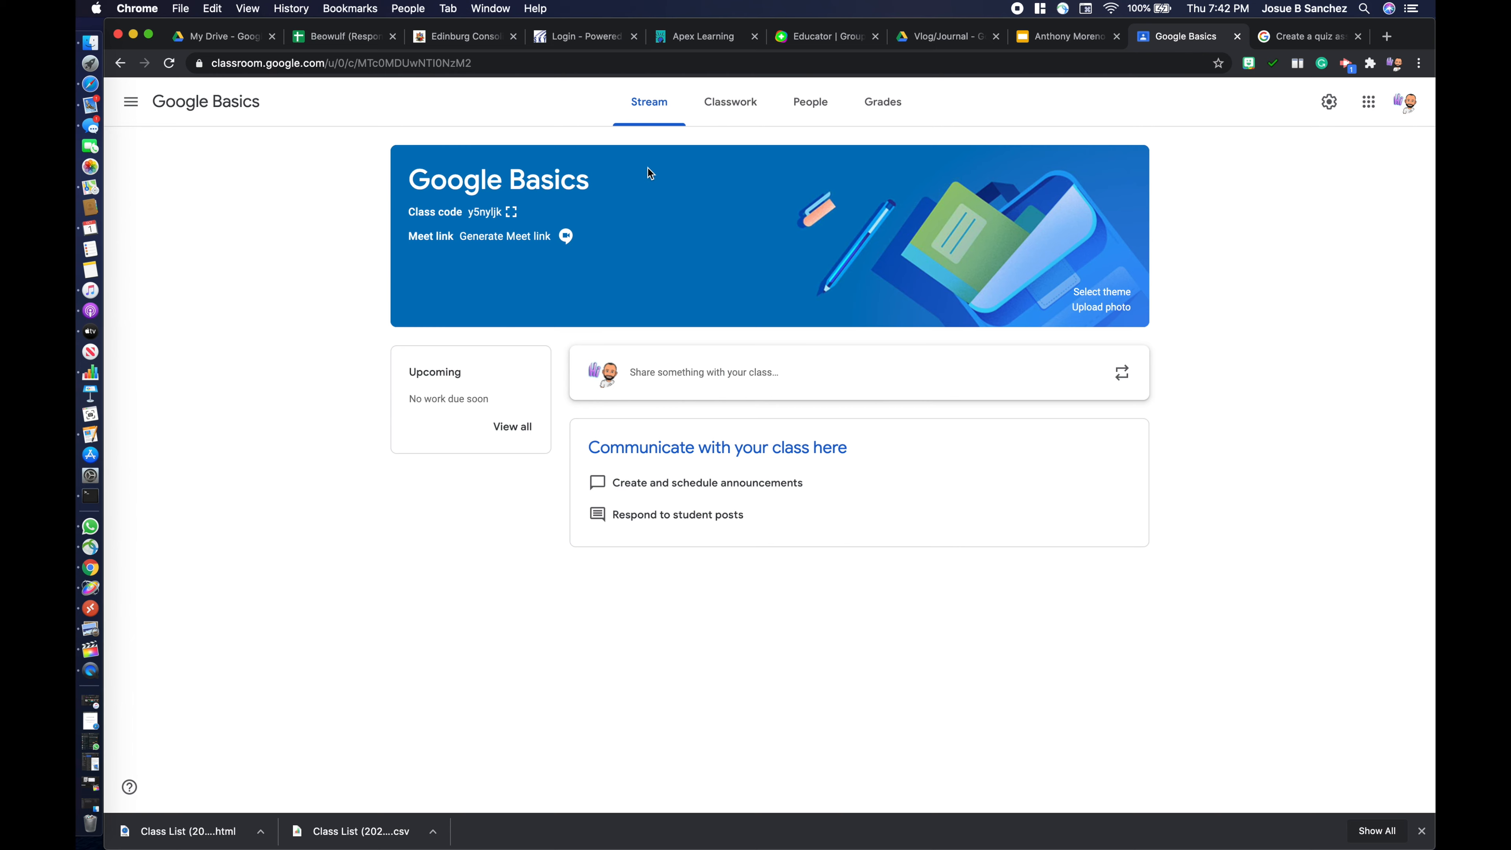
- Start a new quiz assignment in the Google Basics class in Google Classroom and remove its attached Blank Quiz
{"action": "left_click", "coordinate": [732, 111]}
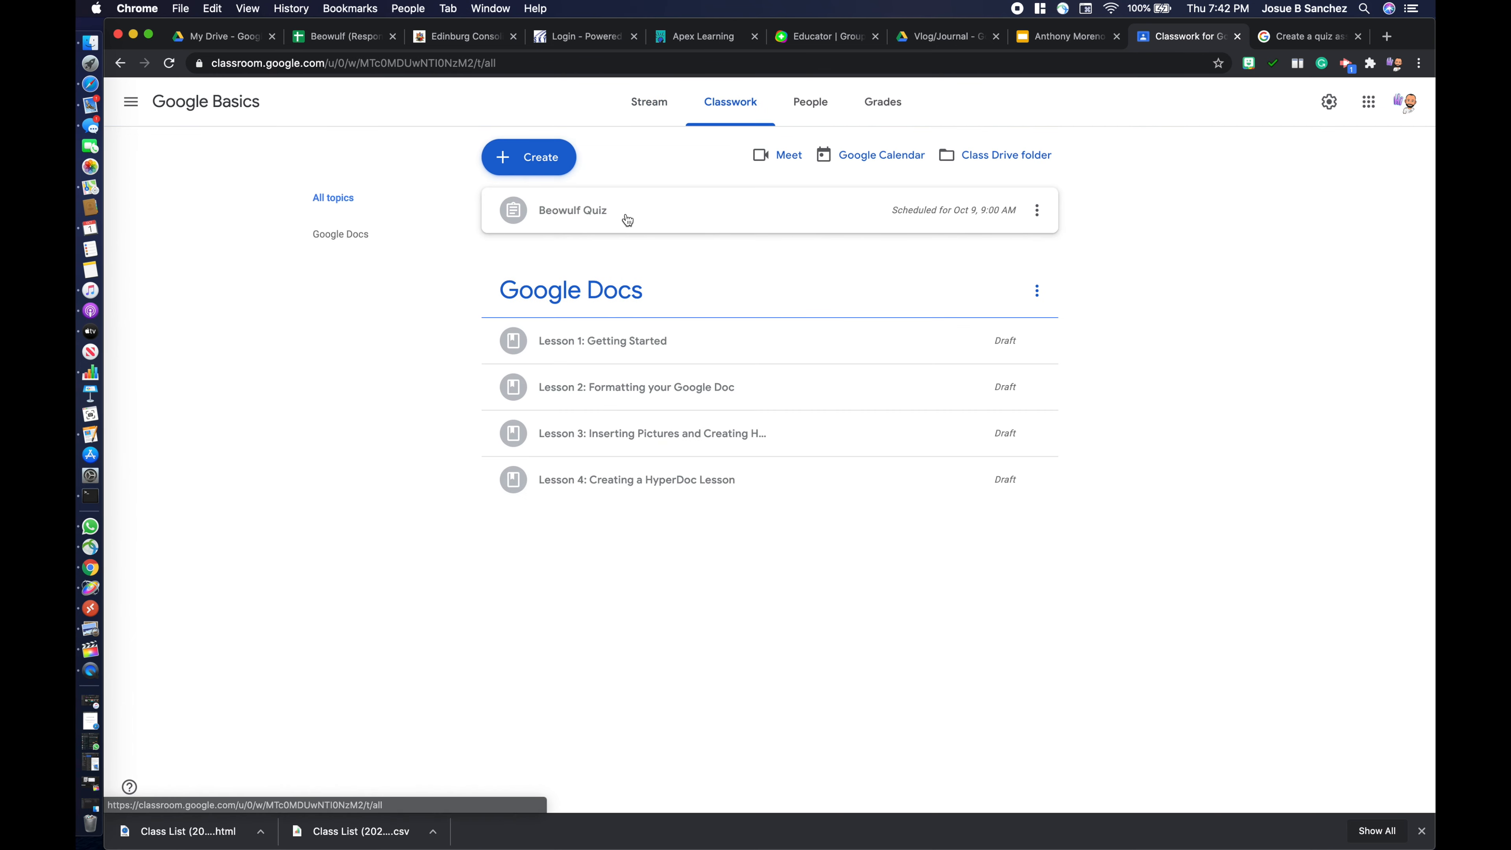
{"action": "left_click", "coordinate": [527, 157]}
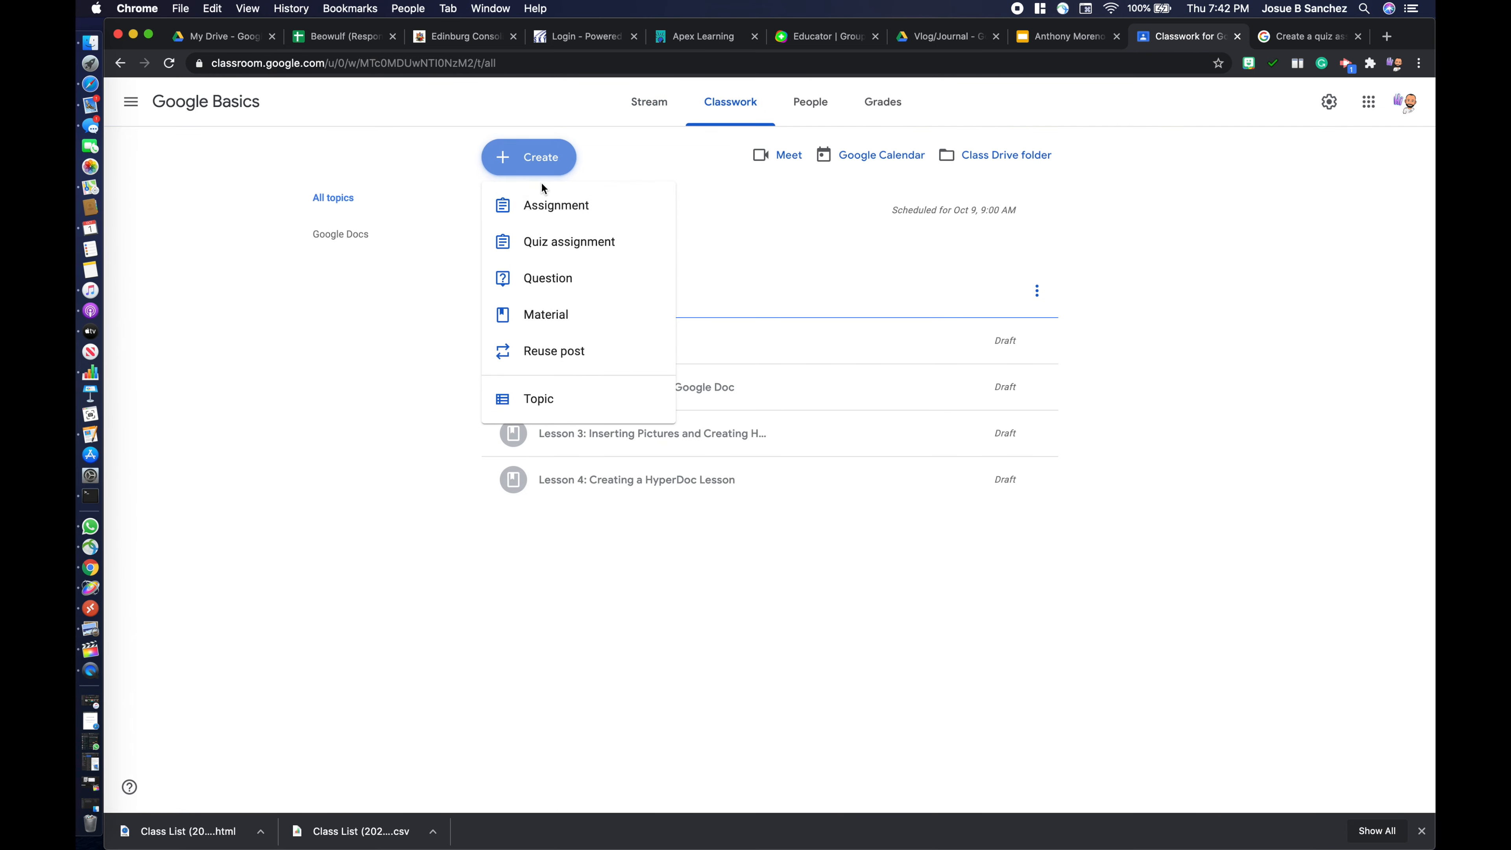
{"action": "left_click", "coordinate": [610, 246]}
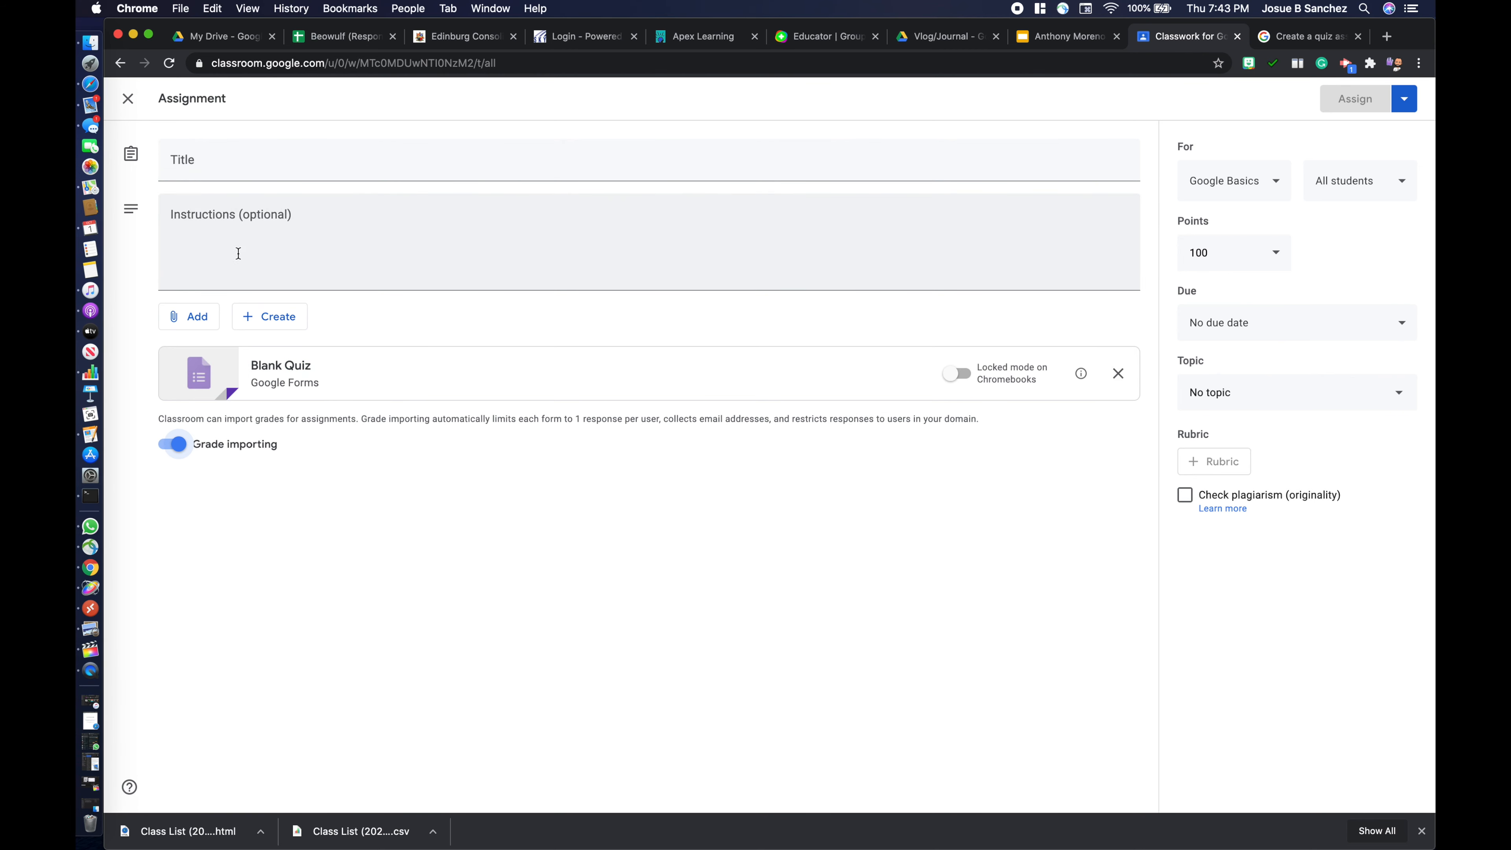
{"action": "left_click", "coordinate": [1118, 373]}
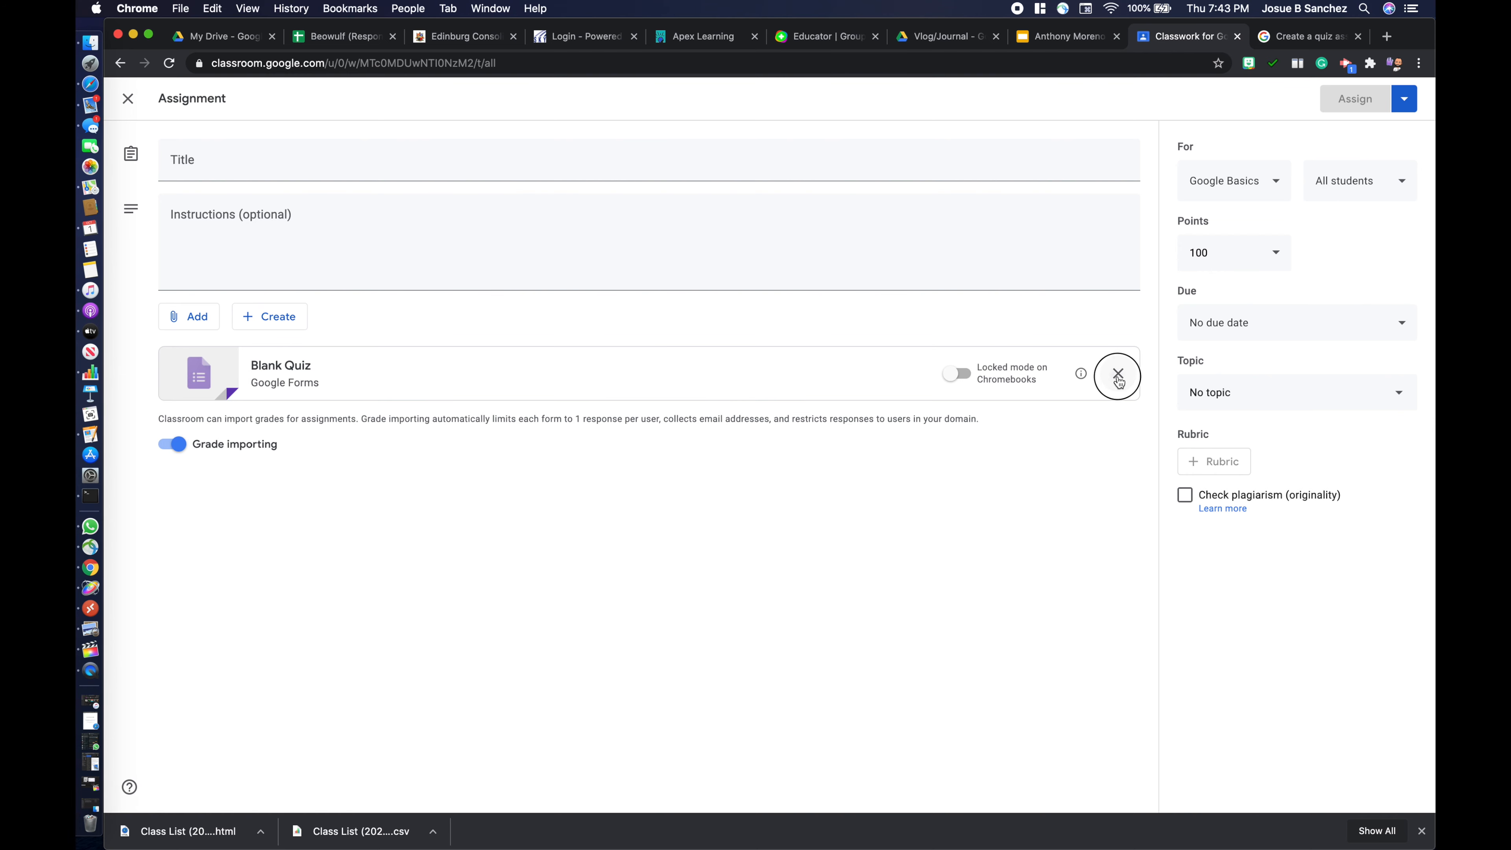
- Attach the Beowulf form from Google Drive to the assignment, leaving grade importing turned on
{"action": "left_click", "coordinate": [197, 317]}
{"action": "left_click", "coordinate": [239, 358]}
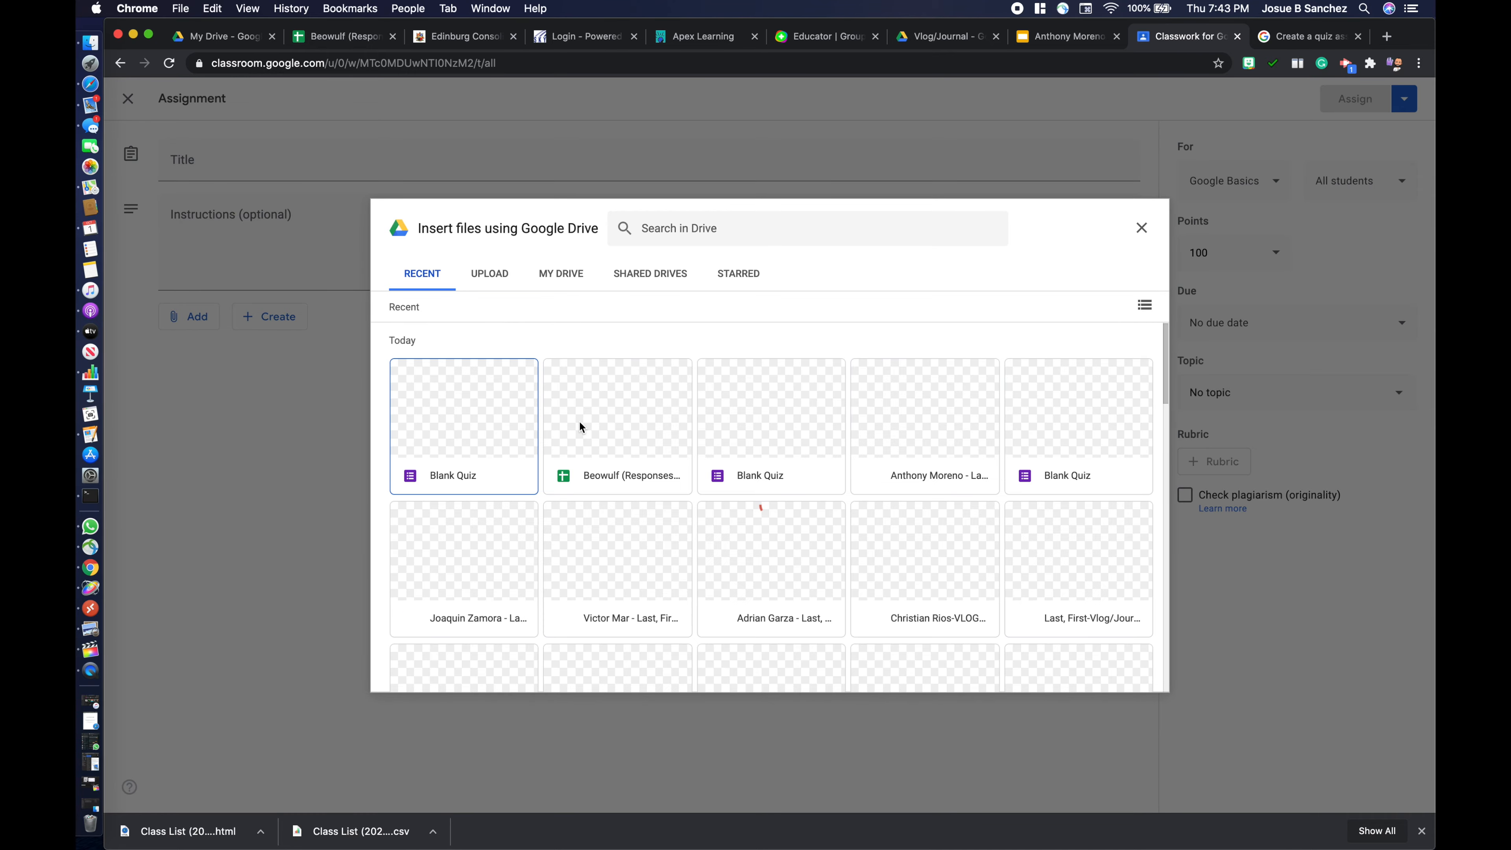
{"action": "scroll", "coordinate": [589, 502], "scroll_direction": "down", "scroll_amount": 10}
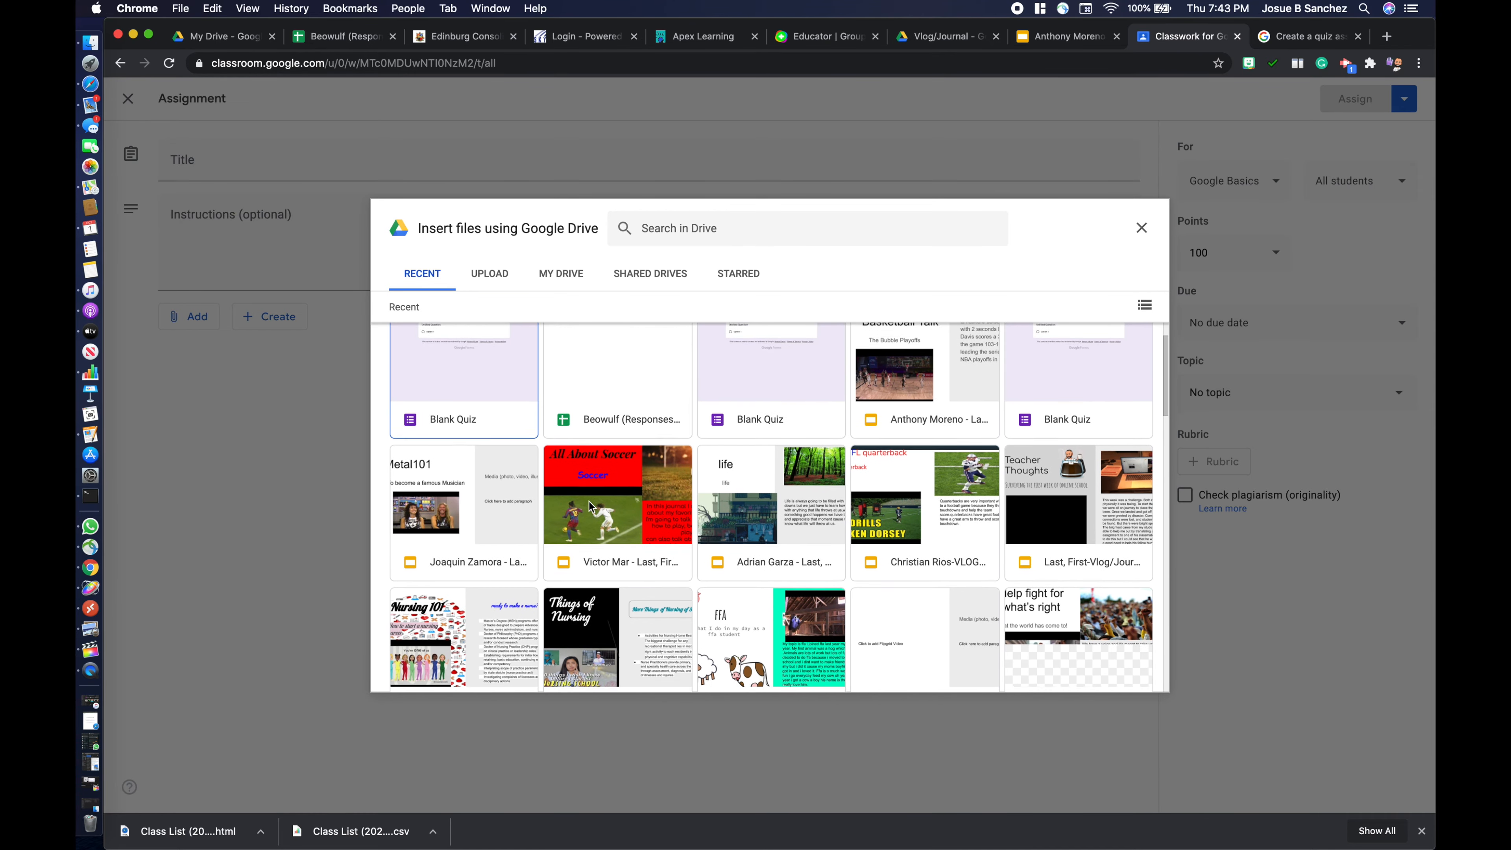
{"action": "scroll", "coordinate": [579, 538], "scroll_direction": "down", "scroll_amount": 3}
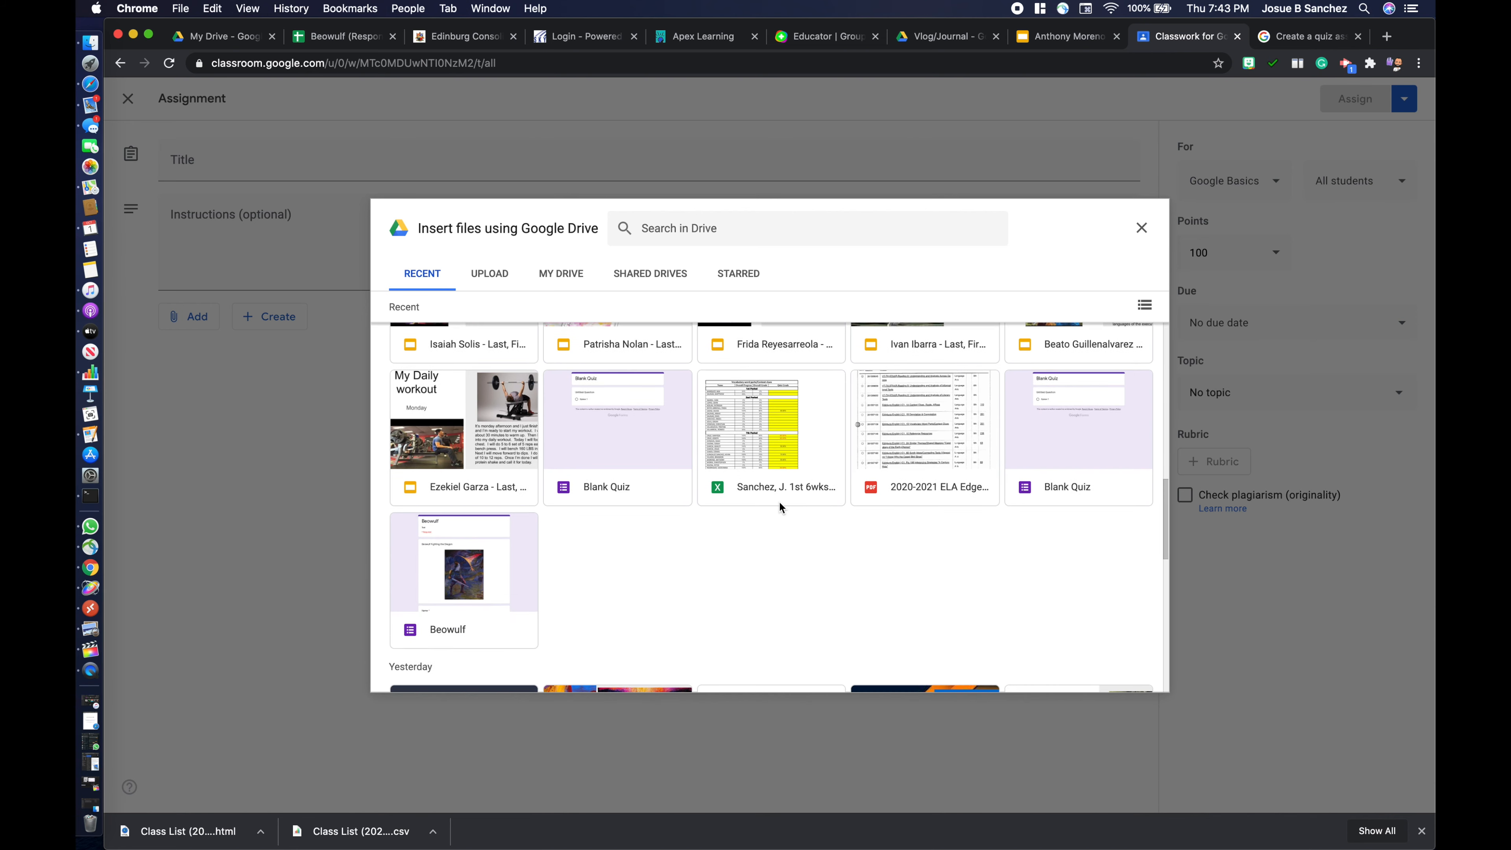
{"action": "scroll", "coordinate": [580, 550], "scroll_direction": "down", "scroll_amount": 1}
{"action": "left_click", "coordinate": [496, 510]}
{"action": "left_click", "coordinate": [494, 509]}
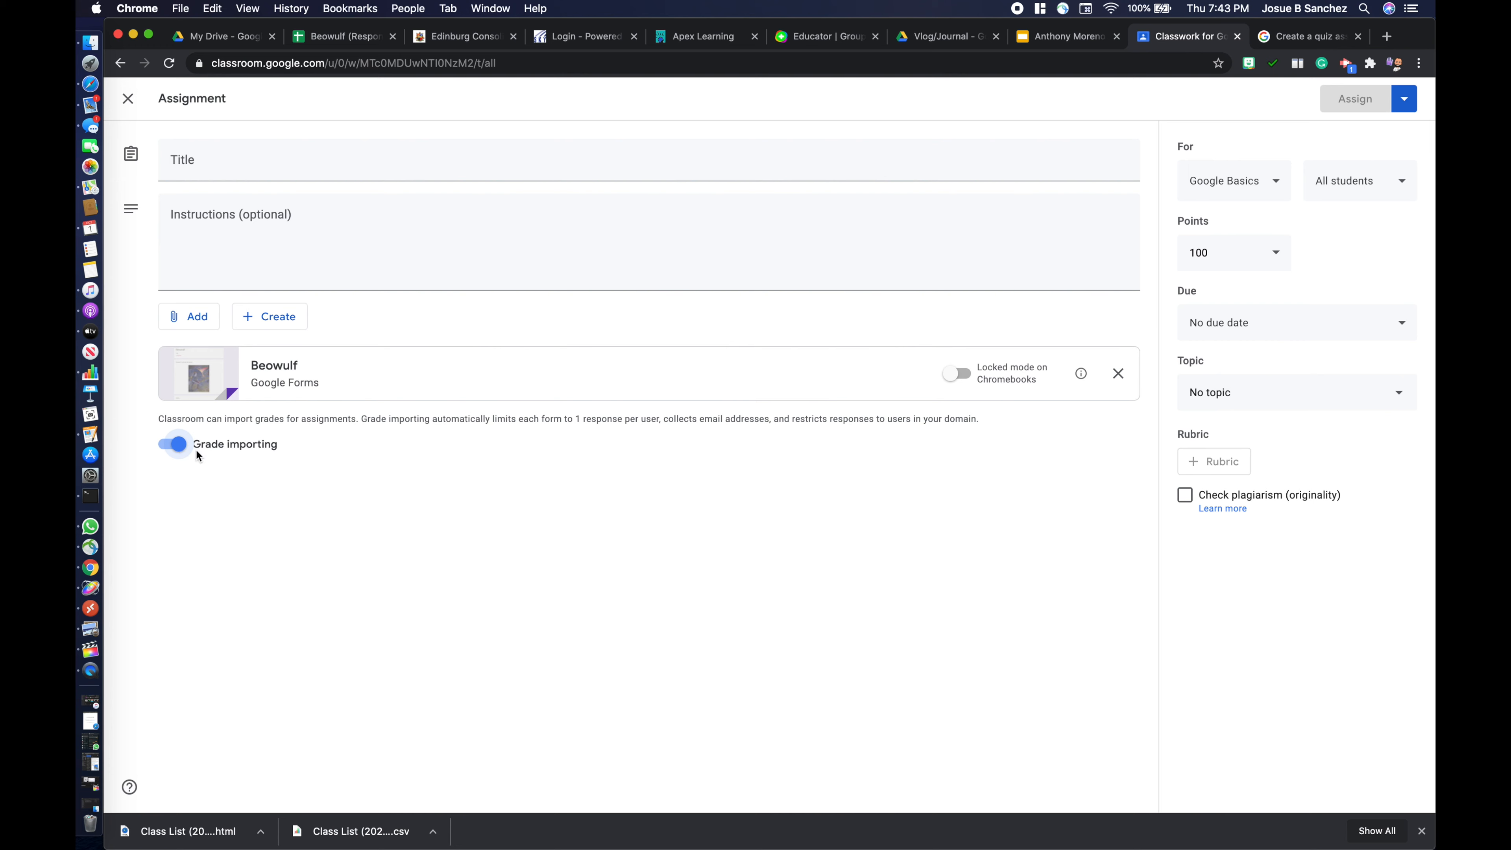
{"action": "left_click", "coordinate": [179, 444]}
{"action": "left_click", "coordinate": [178, 444]}
- Check the first score in the Beowulf (Responses) spreadsheet and the Skyward login page, and return to the Classroom assignment
{"action": "left_click", "coordinate": [340, 43]}
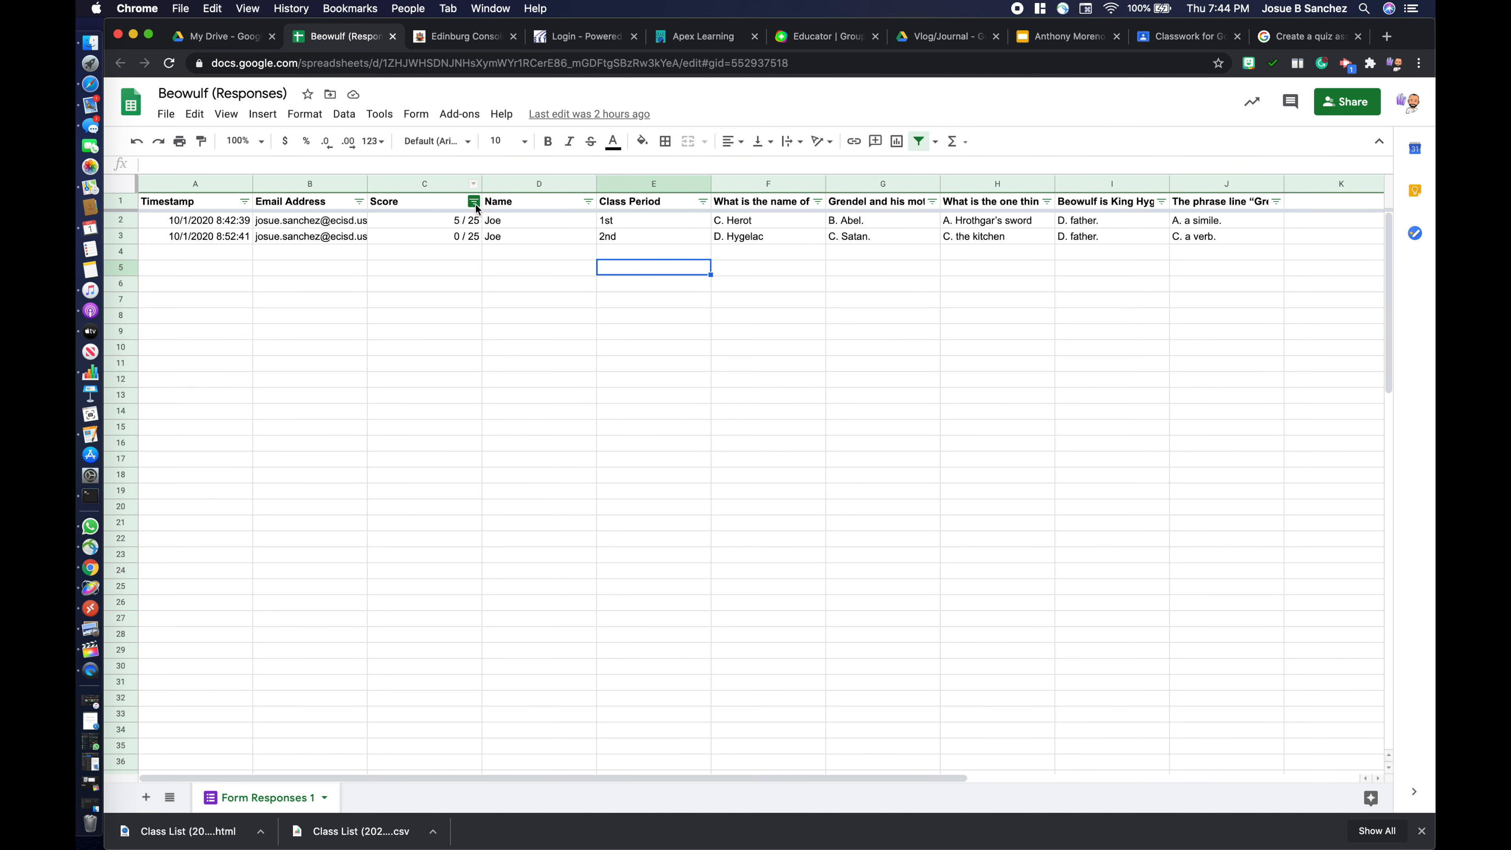
{"action": "left_click", "coordinate": [448, 223]}
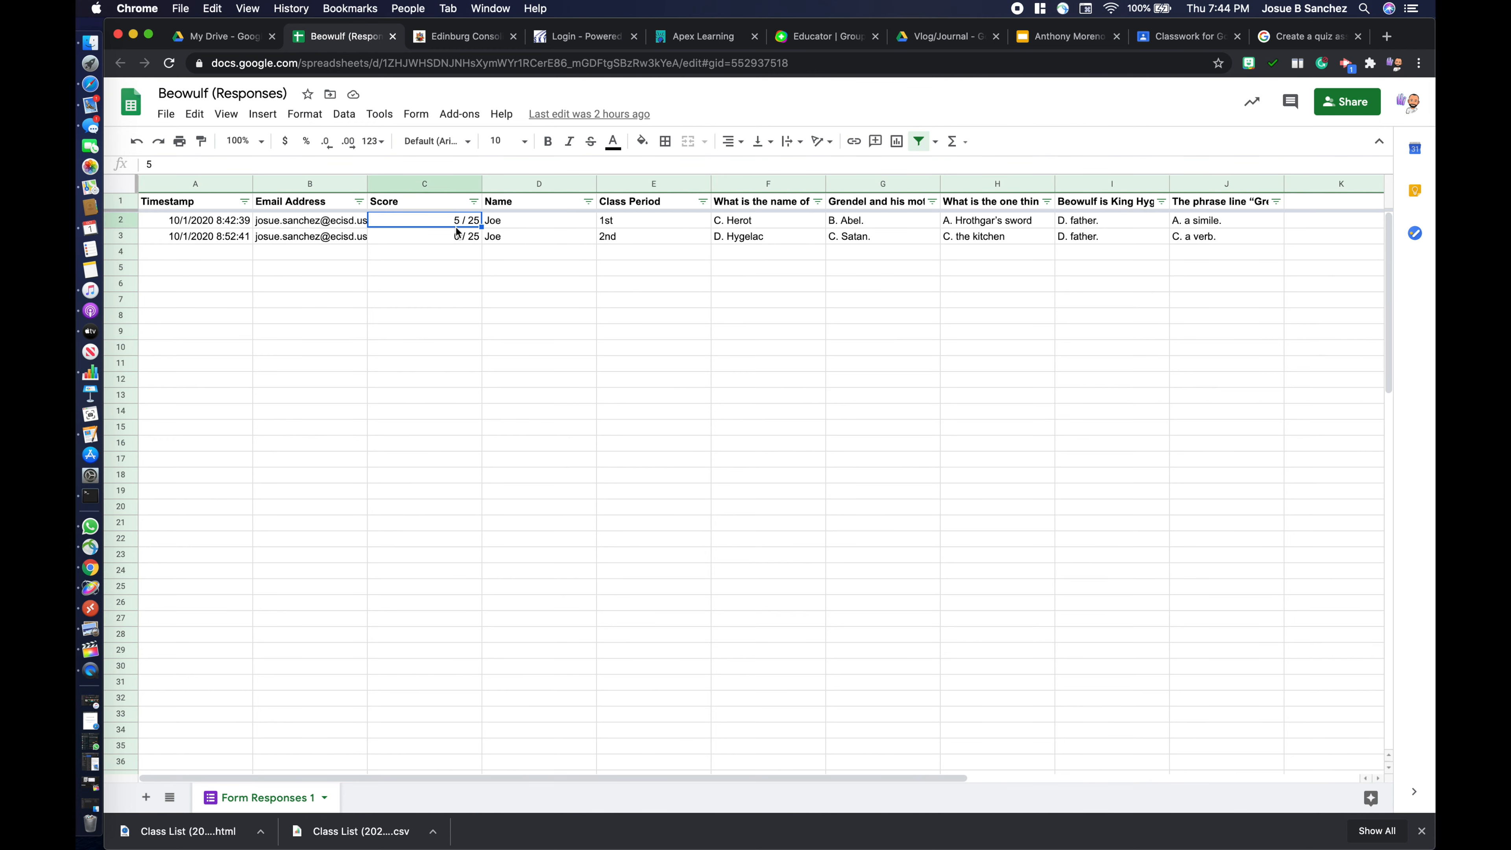
{"action": "left_click", "coordinate": [593, 36]}
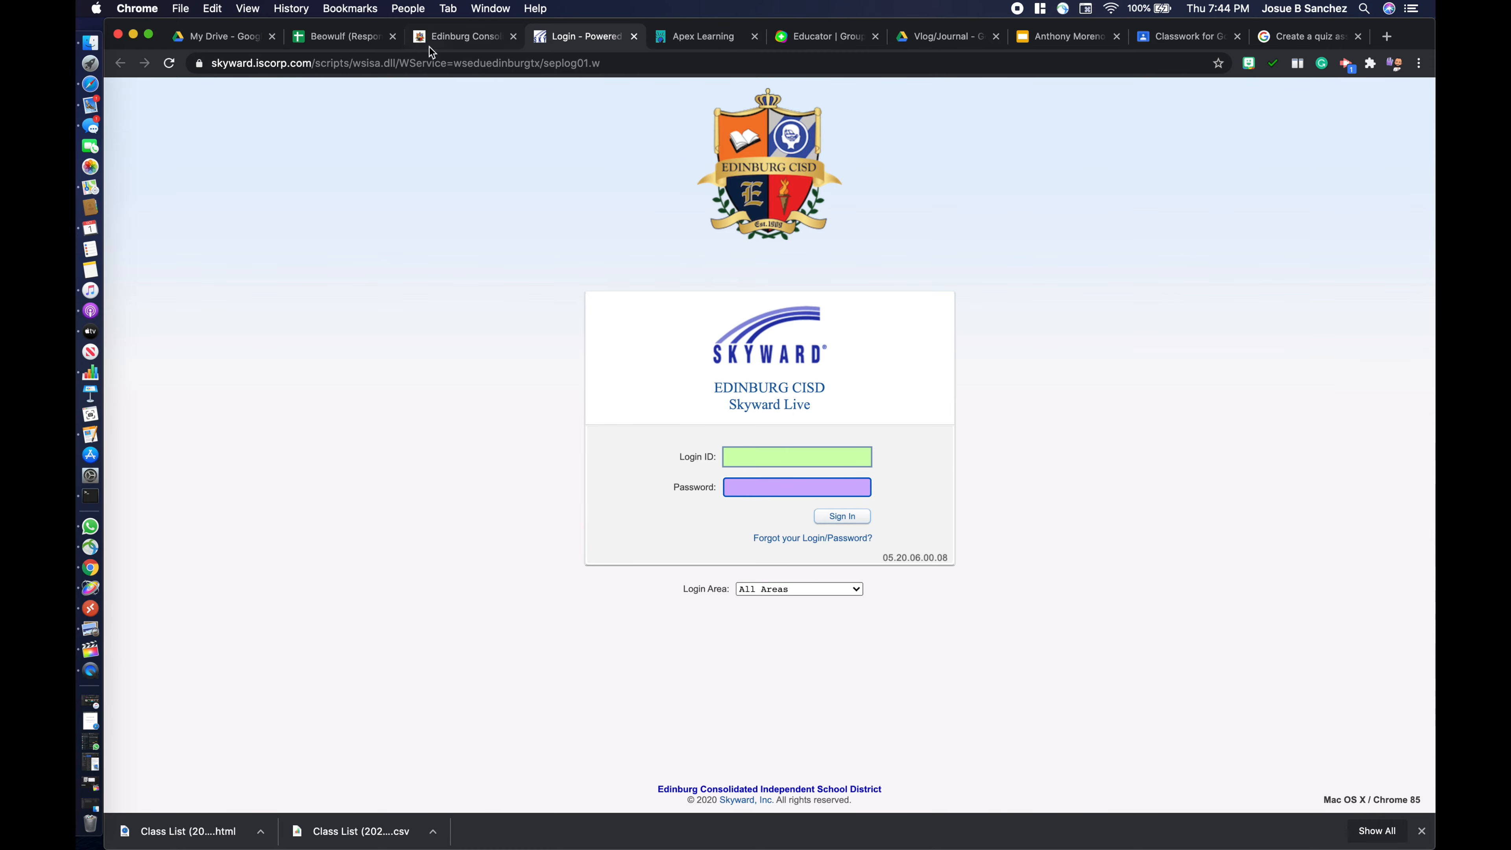
{"action": "left_click", "coordinate": [356, 39]}
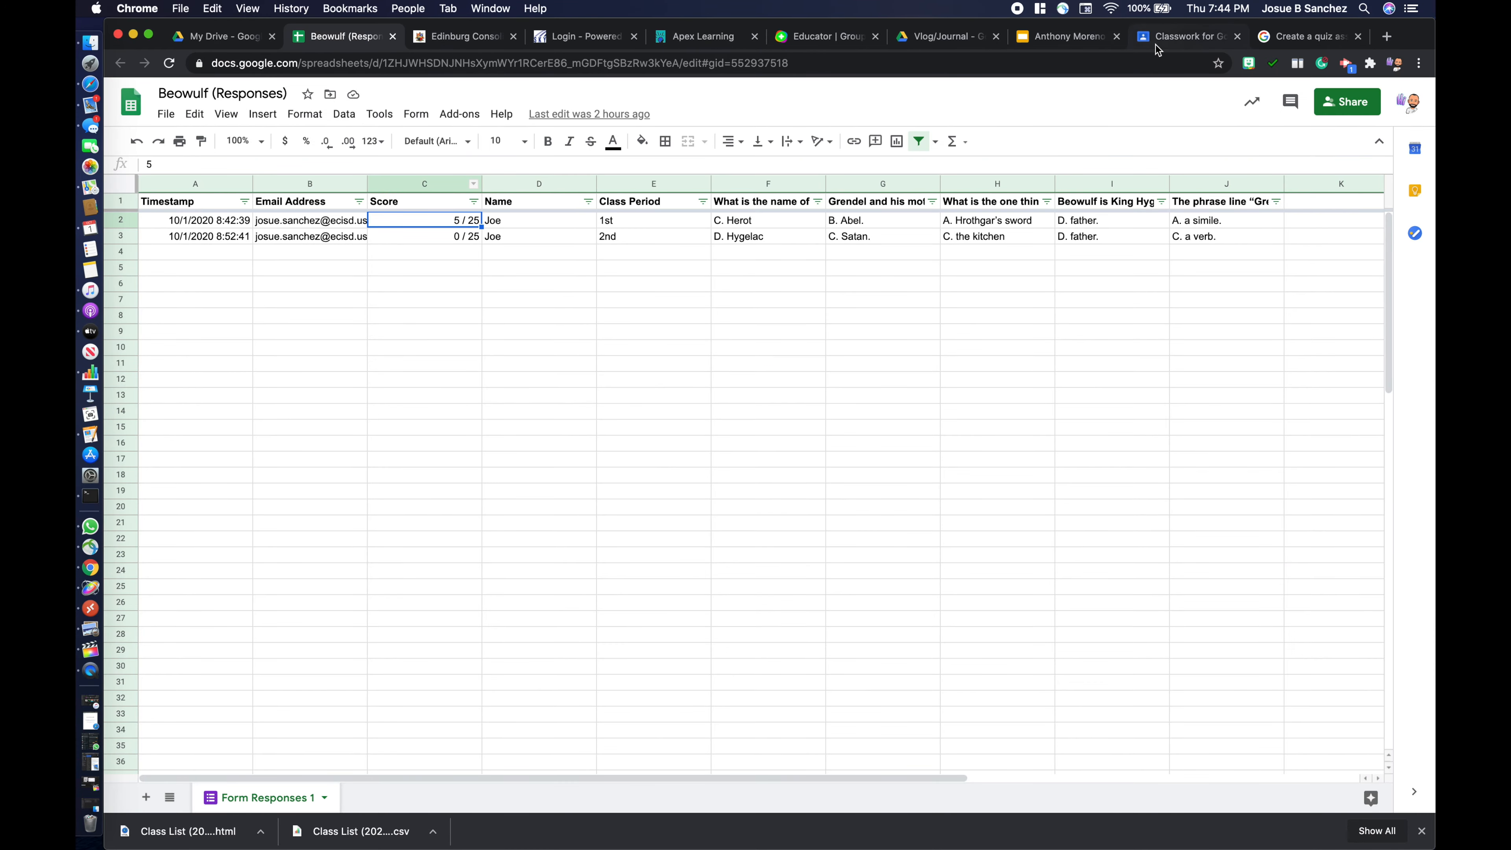
{"action": "left_click", "coordinate": [1201, 39]}
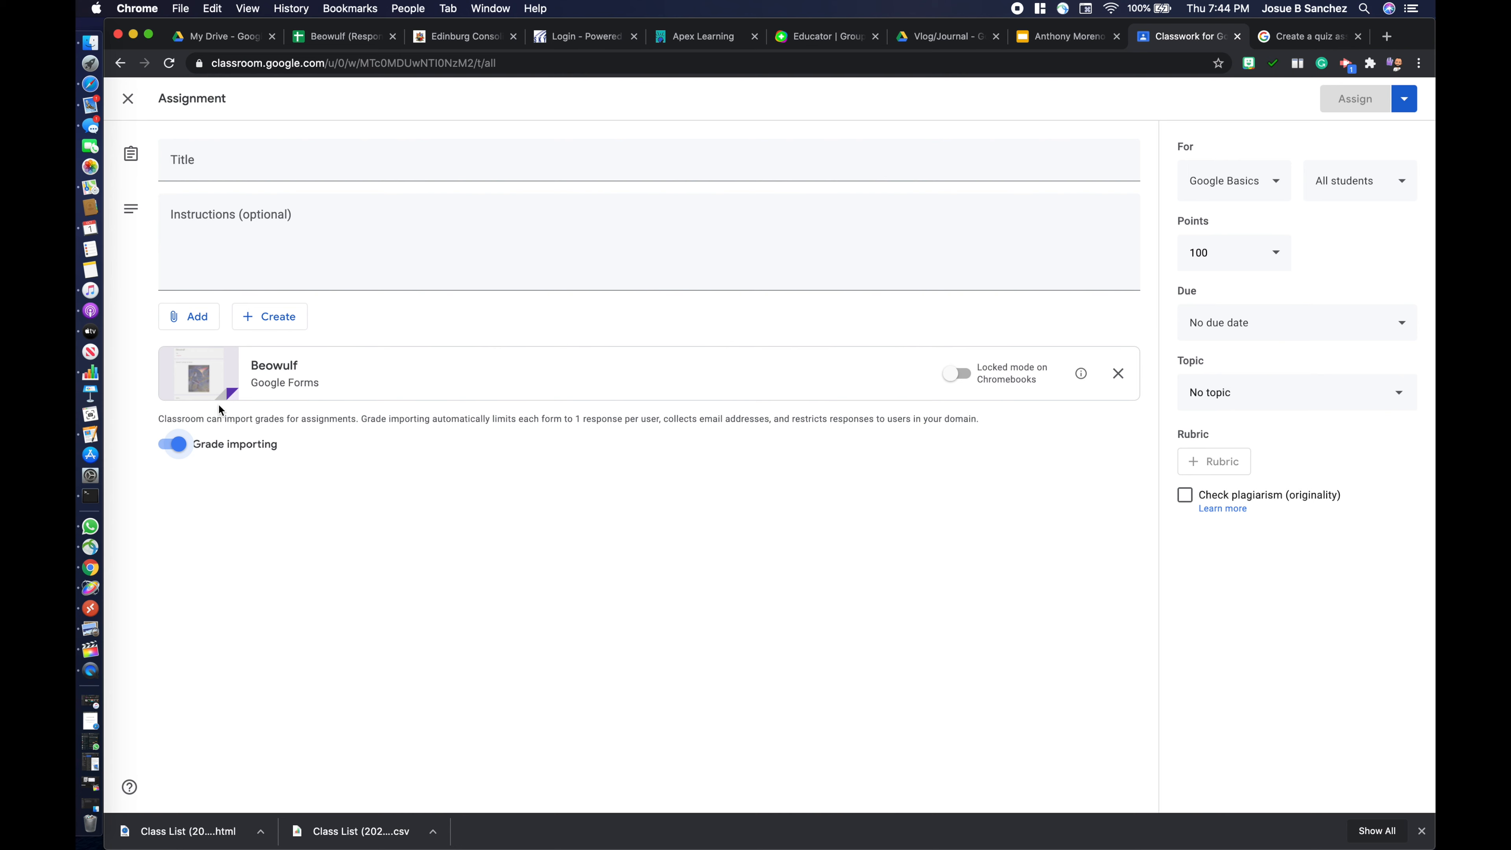